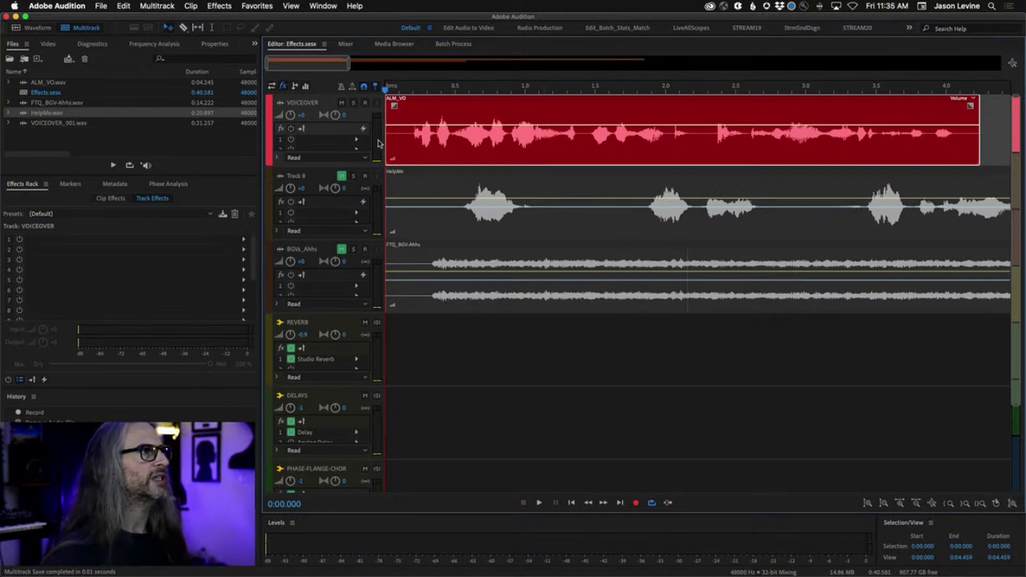
Increase the height of the VOICEOVER track and look over the session's tracks and effect buses in the mixer.
left_click_drag(360, 166, 358, 139)
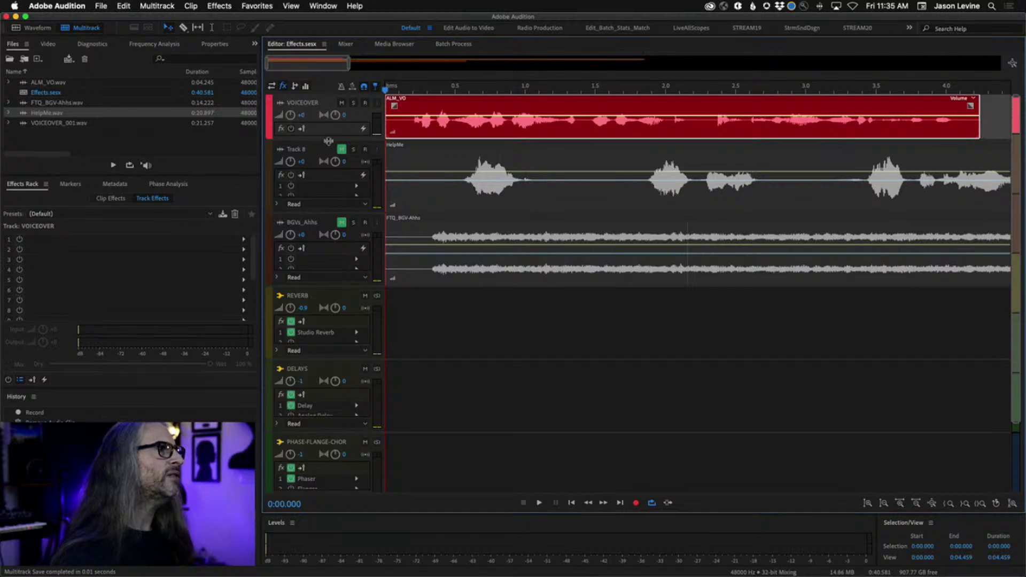
left_click_drag(329, 140, 330, 181)
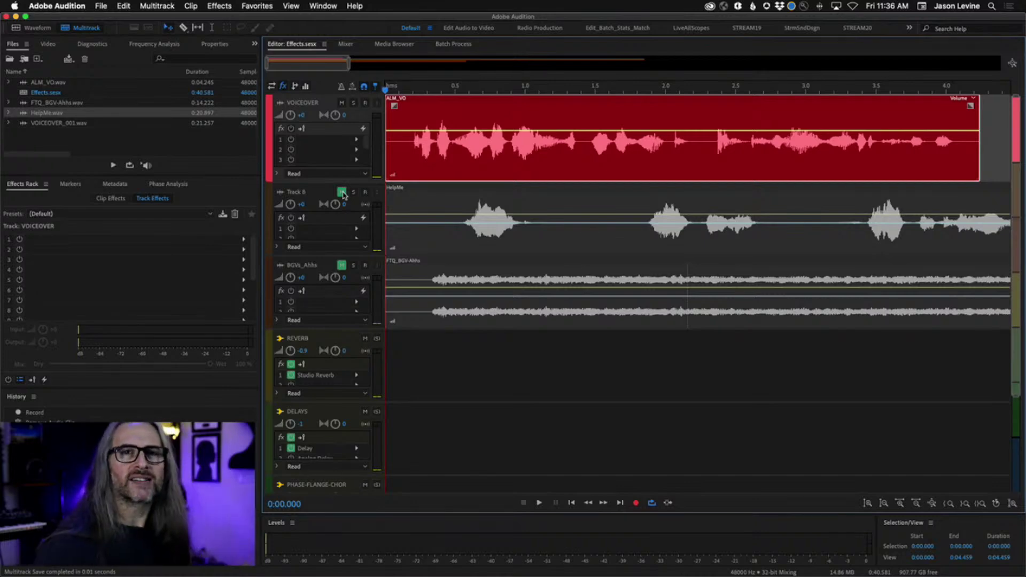
left_click(341, 46)
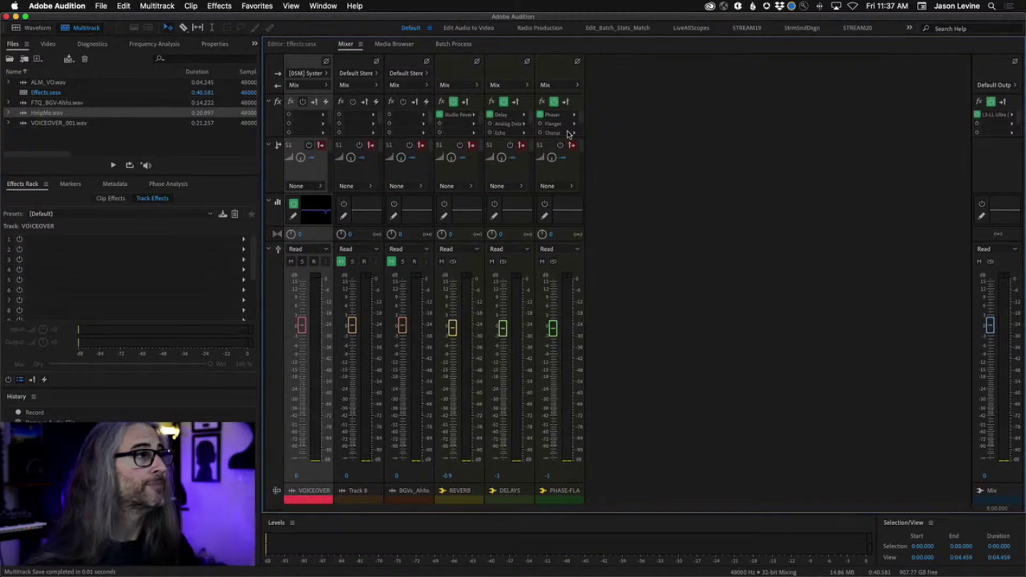
left_click(293, 44)
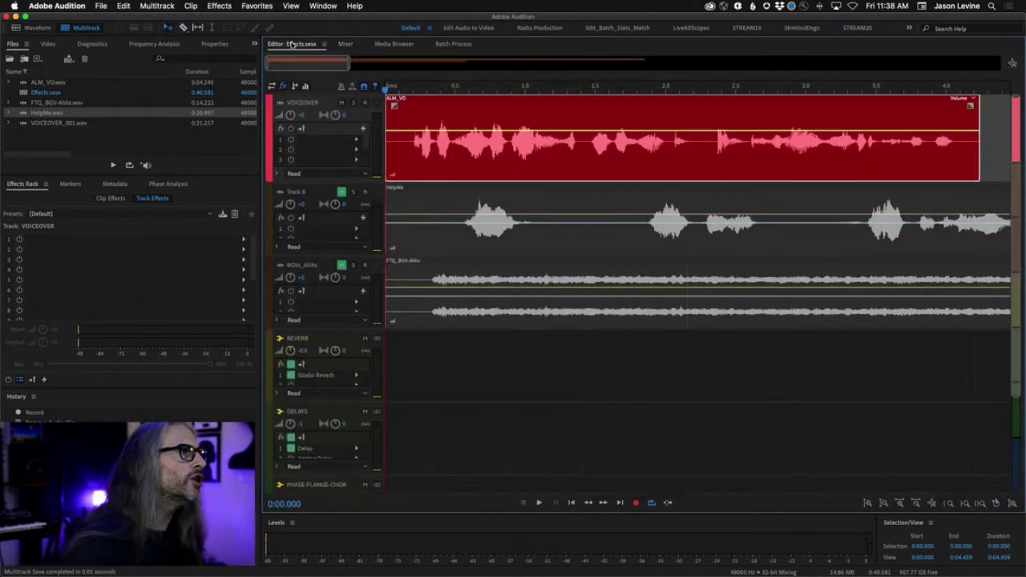
Play the dry voiceover clip from the session start and once more from 0:00.144.
left_click(412, 90)
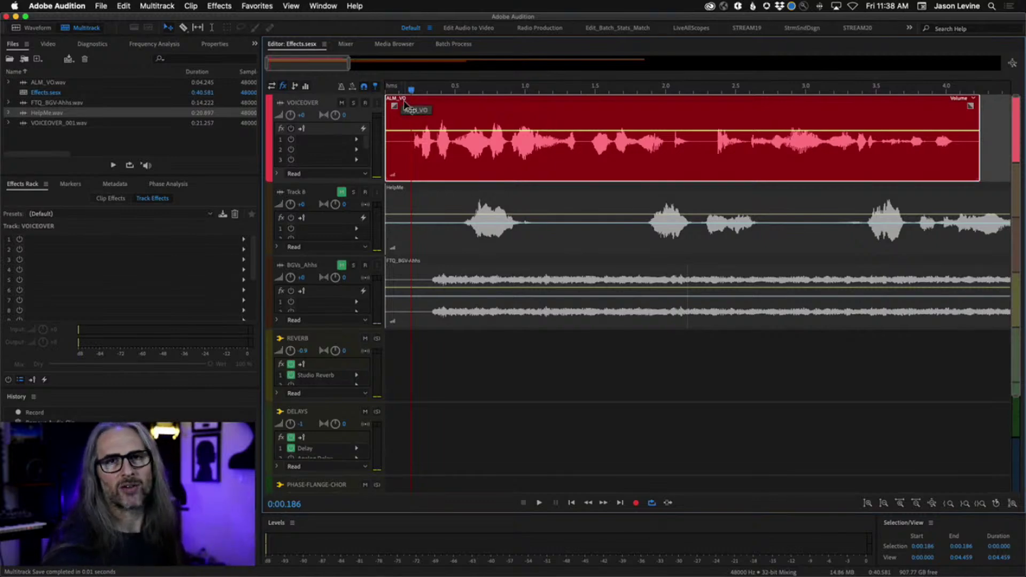
left_click(400, 88)
left_click(386, 89)
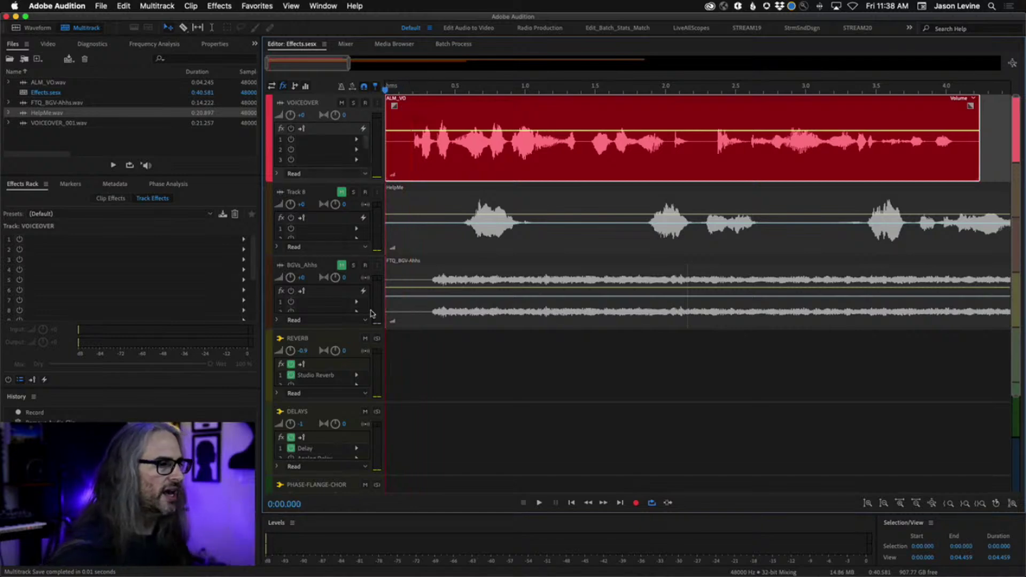
key("space")
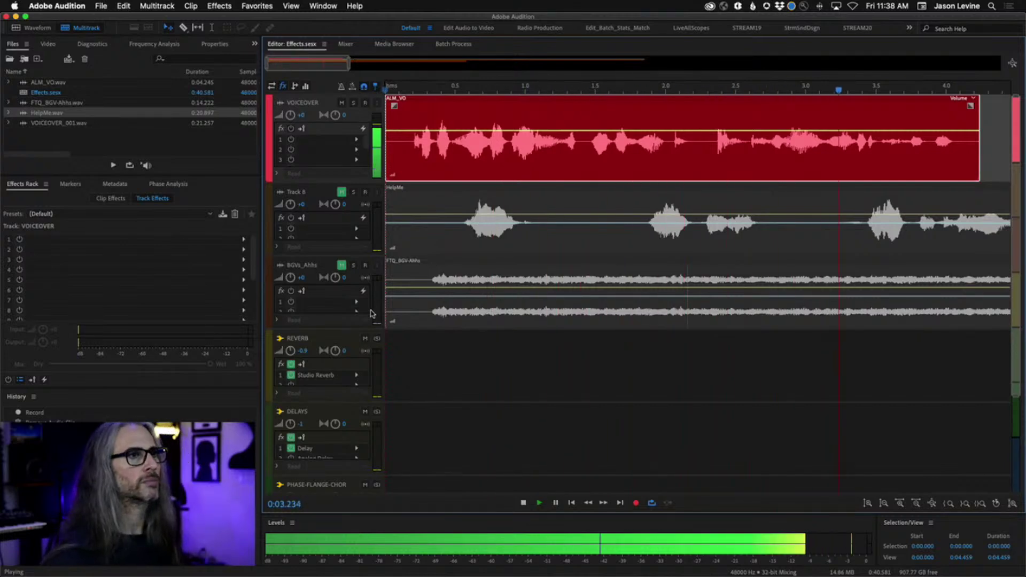
key("space")
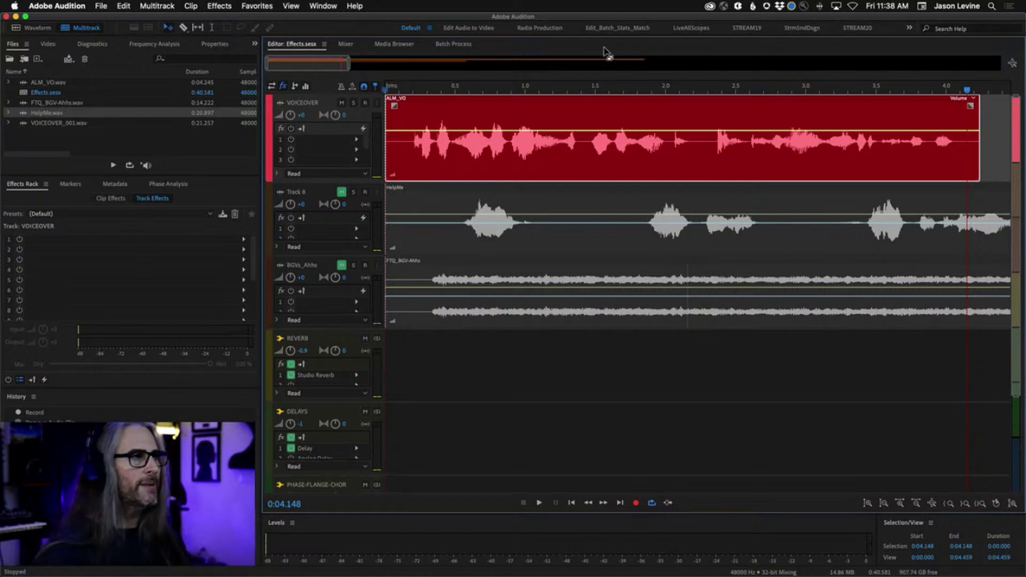
left_click(405, 90)
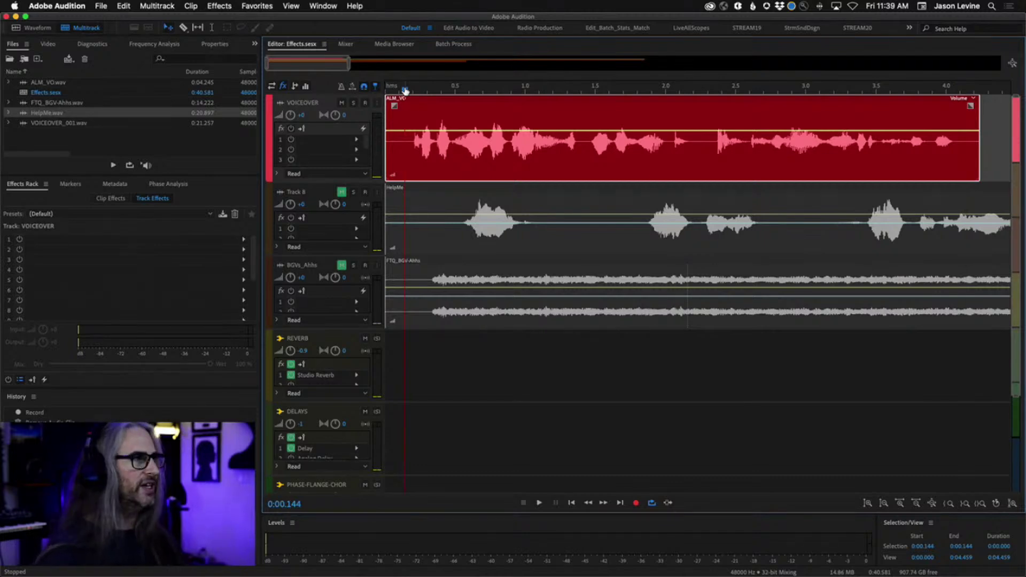
key("space")
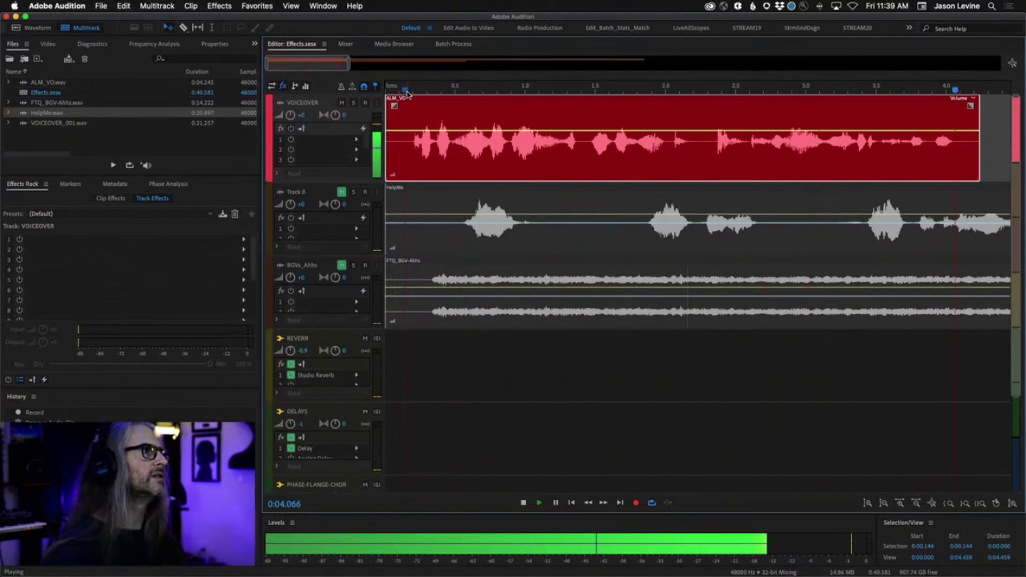
key("space")
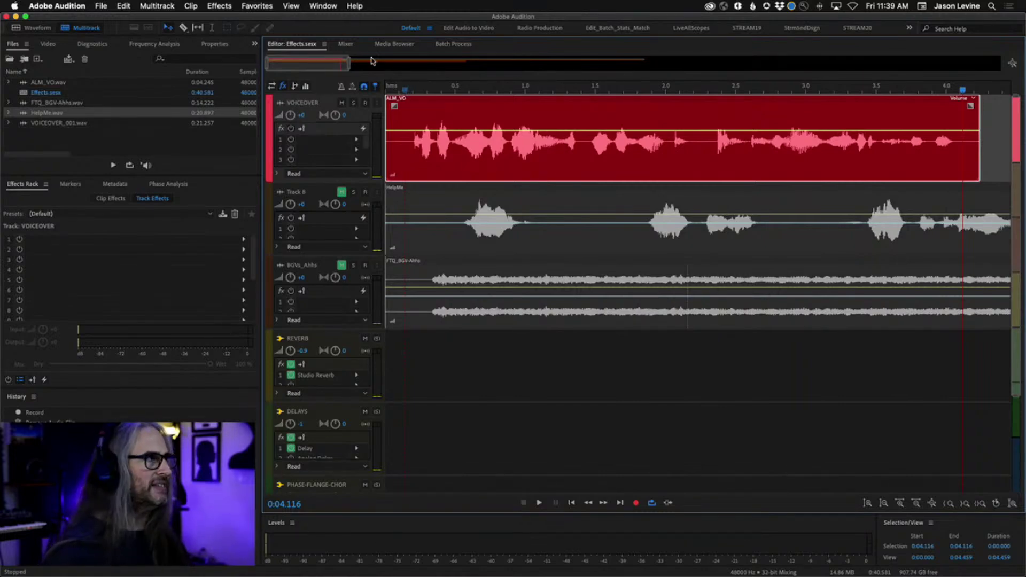
Replace the Studio Reverb on the REVERB bus with Full Reverb.
left_click(345, 43)
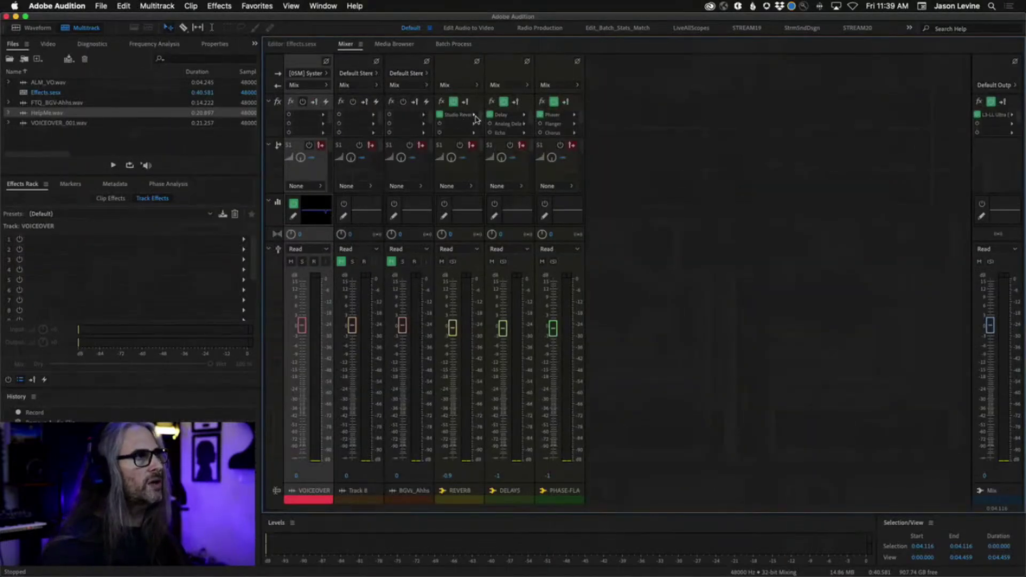
left_click(475, 115)
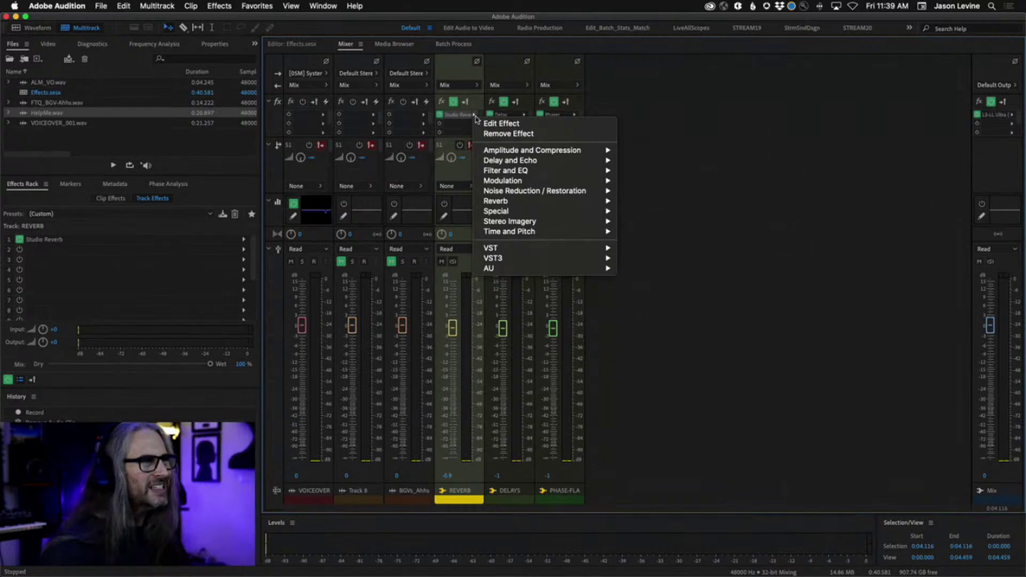
mouse_move(492, 201)
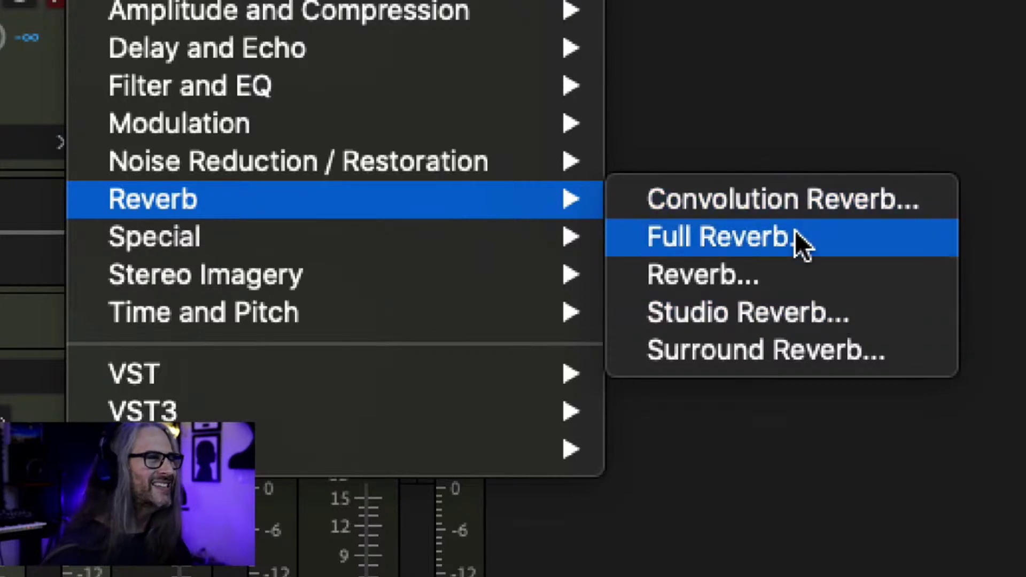
key("XF86AudioRaiseVolume")
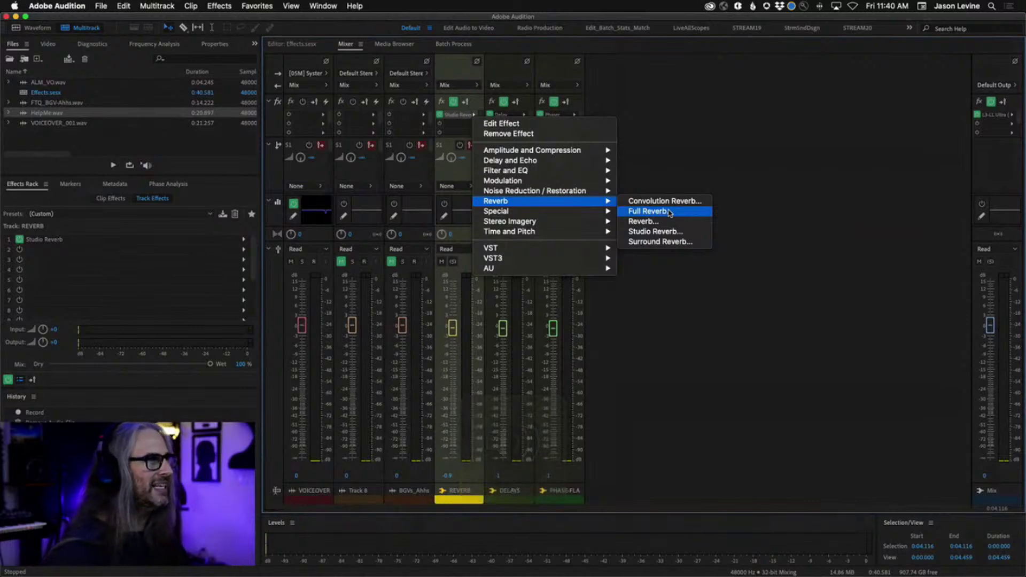
left_click(669, 213)
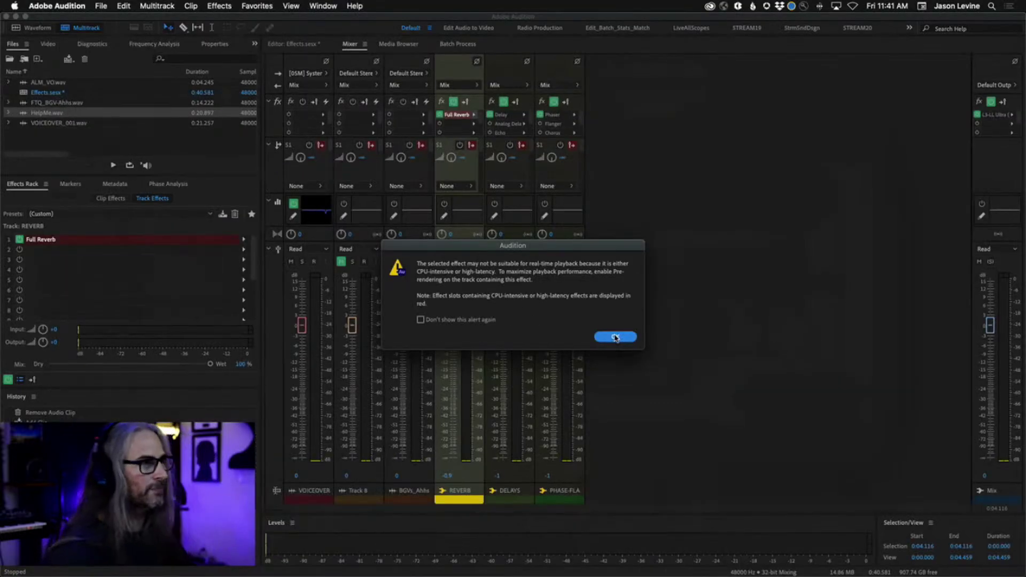
left_click(798, 396)
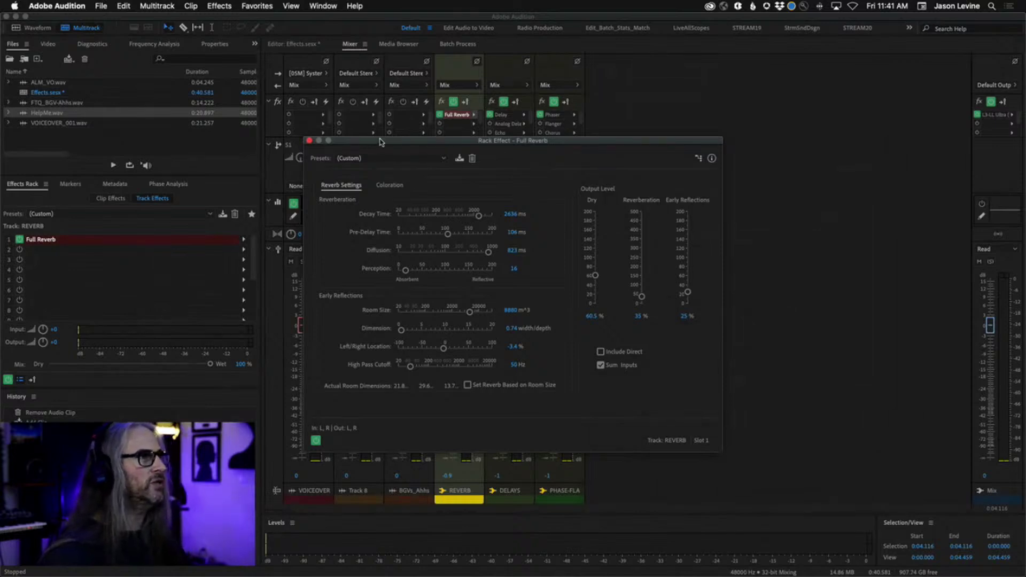
Examine the reverb settings and the coloration curve of Full Reverb, and close its window.
left_click_drag(381, 141, 600, 72)
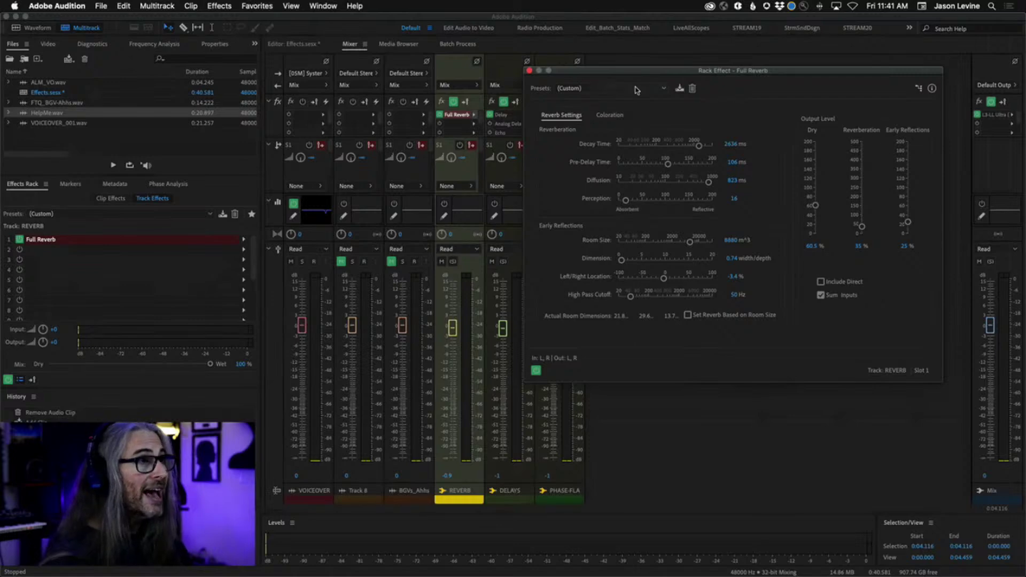
left_click(605, 115)
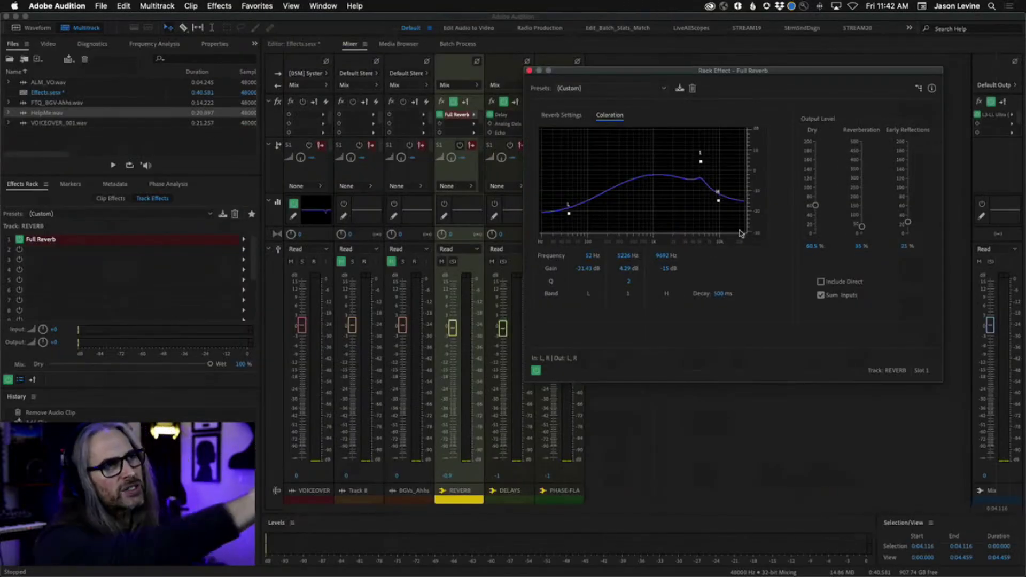
left_click(560, 117)
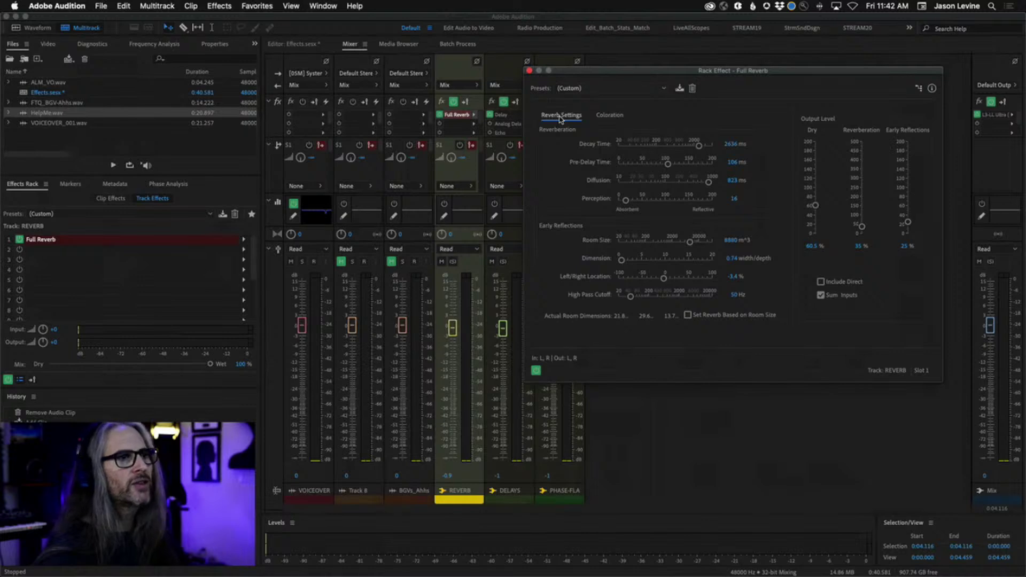
left_click(530, 71)
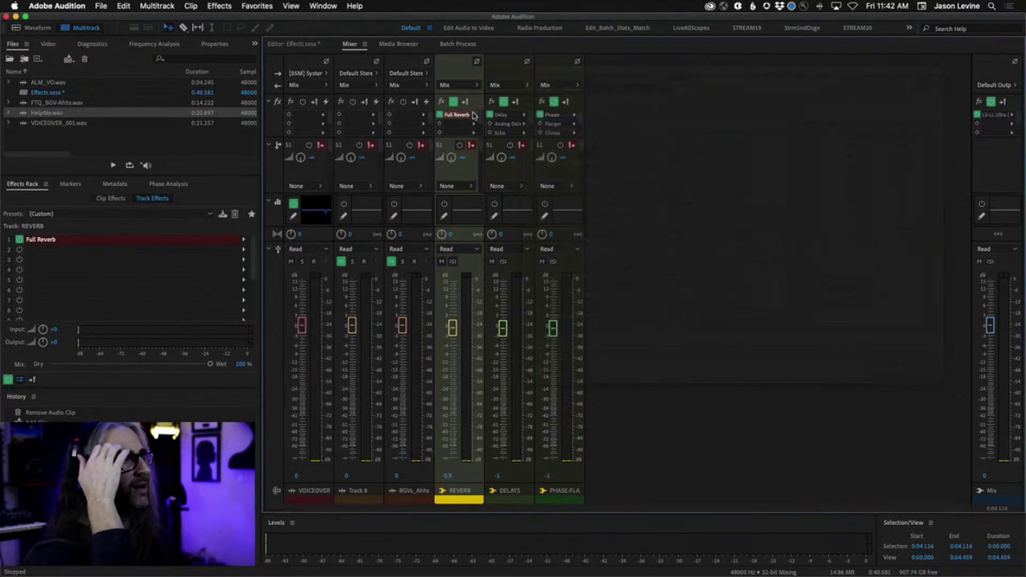
Remove Full Reverb from the REVERB bus and insert Studio Reverb in the same slot.
left_click(474, 115)
left_click(526, 137)
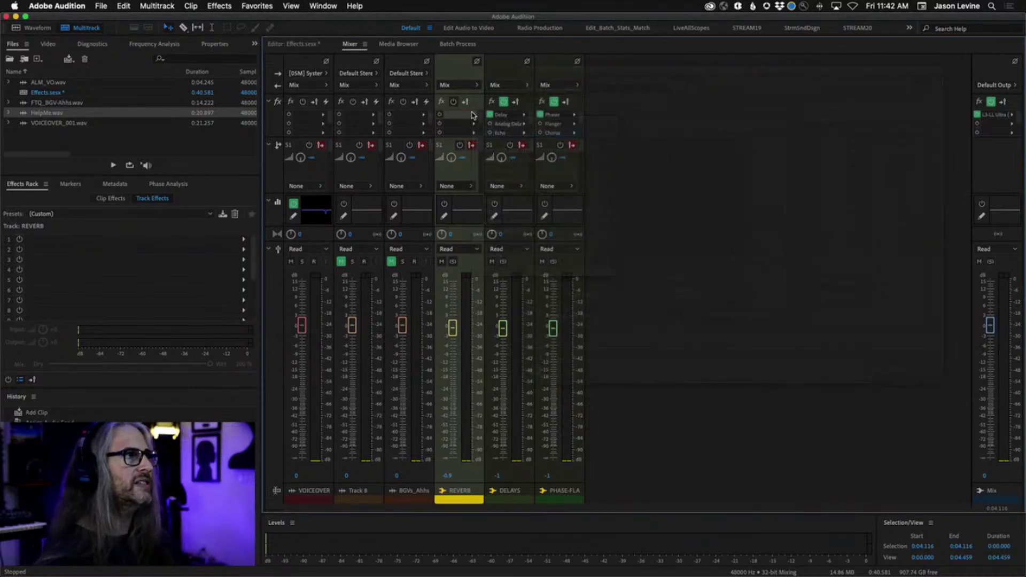
left_click(474, 115)
mouse_move(540, 200)
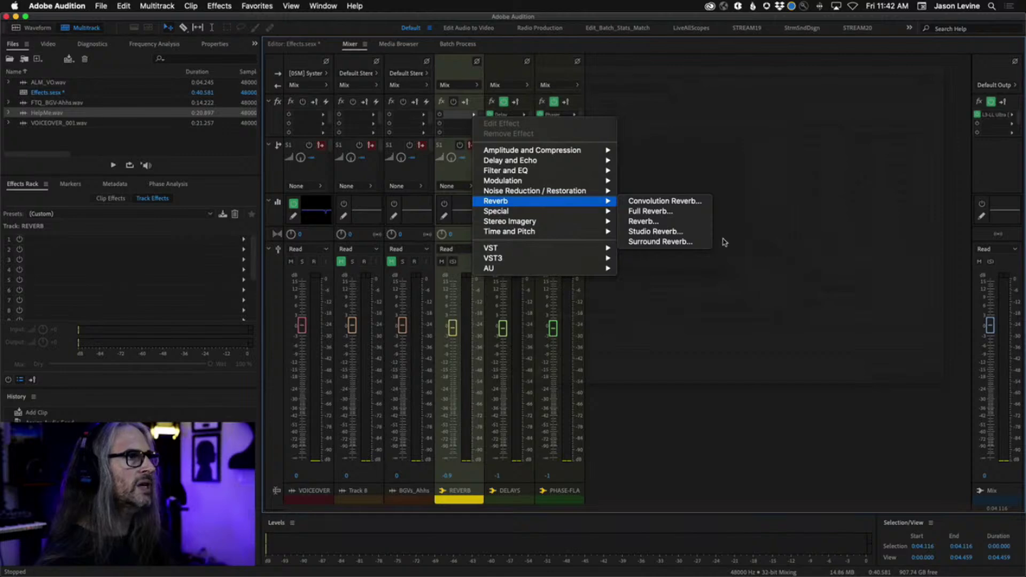
left_click(653, 231)
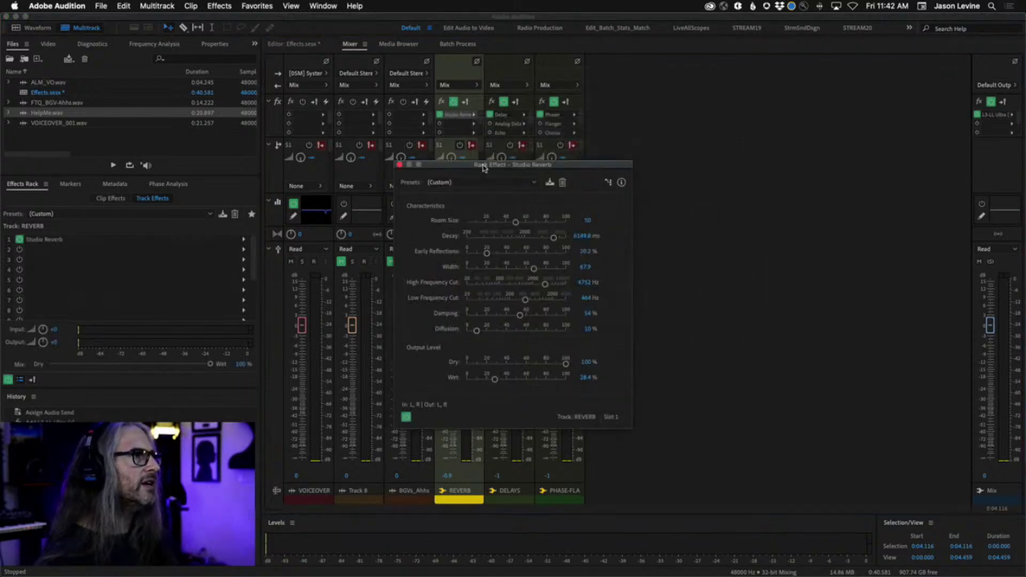
left_click_drag(481, 165, 727, 63)
Try the Room Ambience 1 preset for Studio Reverb and switch to Room Ambience 2.
left_click(725, 81)
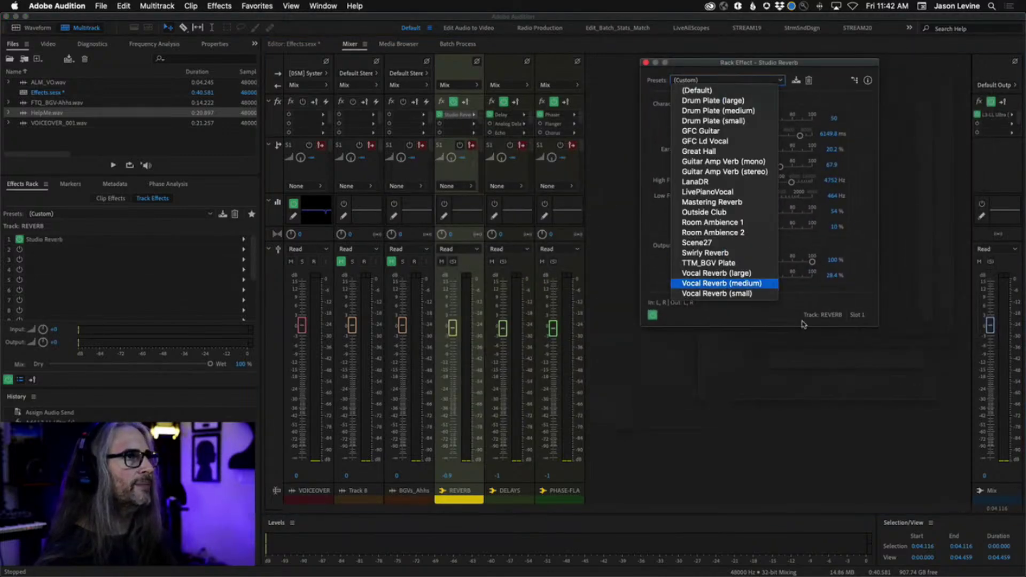
left_click(722, 224)
left_click(700, 83)
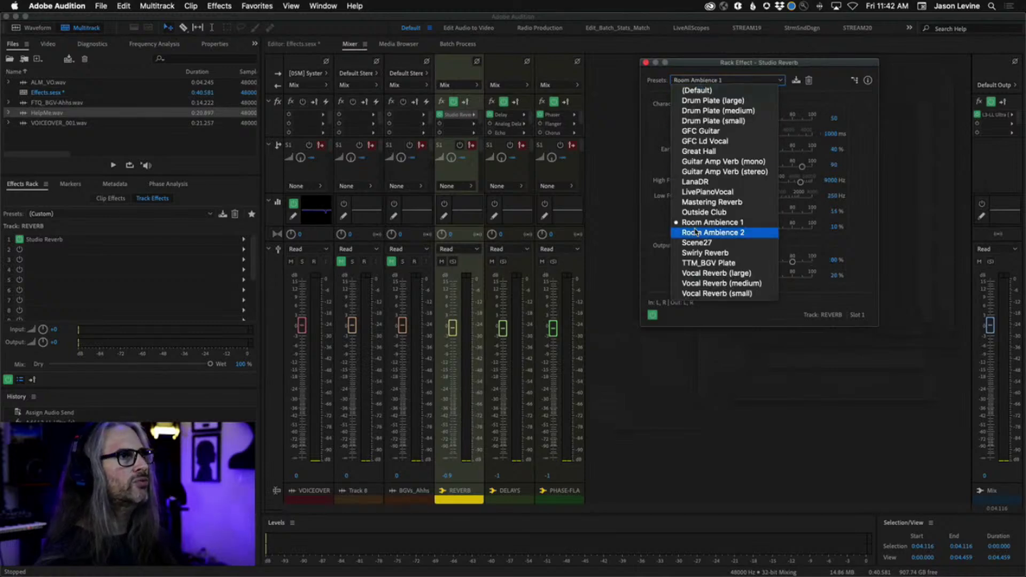
left_click(696, 233)
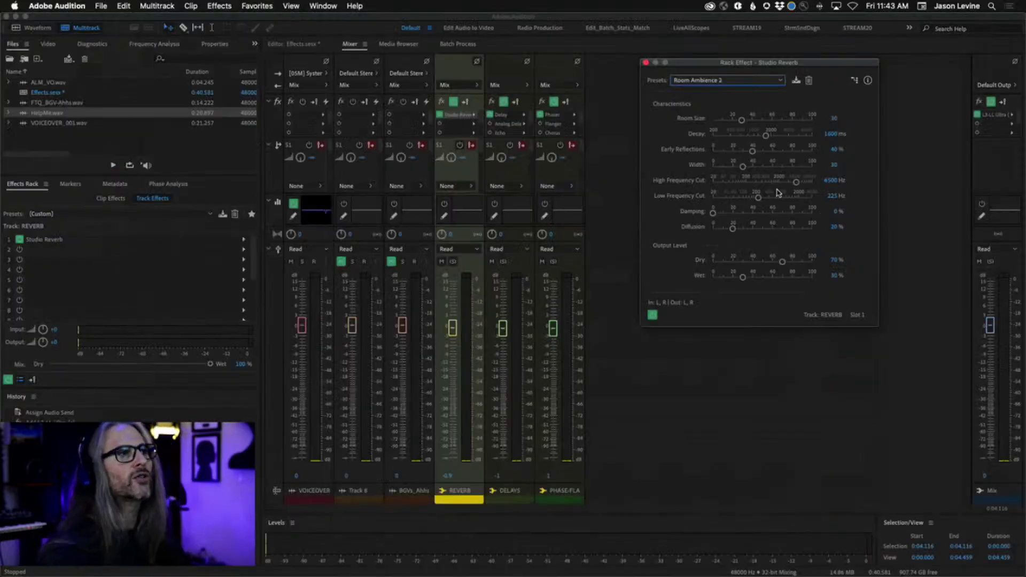
Select the multitrack time range from 0 to about 5.8 seconds, covering the voiceover clip and the silence after it.
left_click(294, 44)
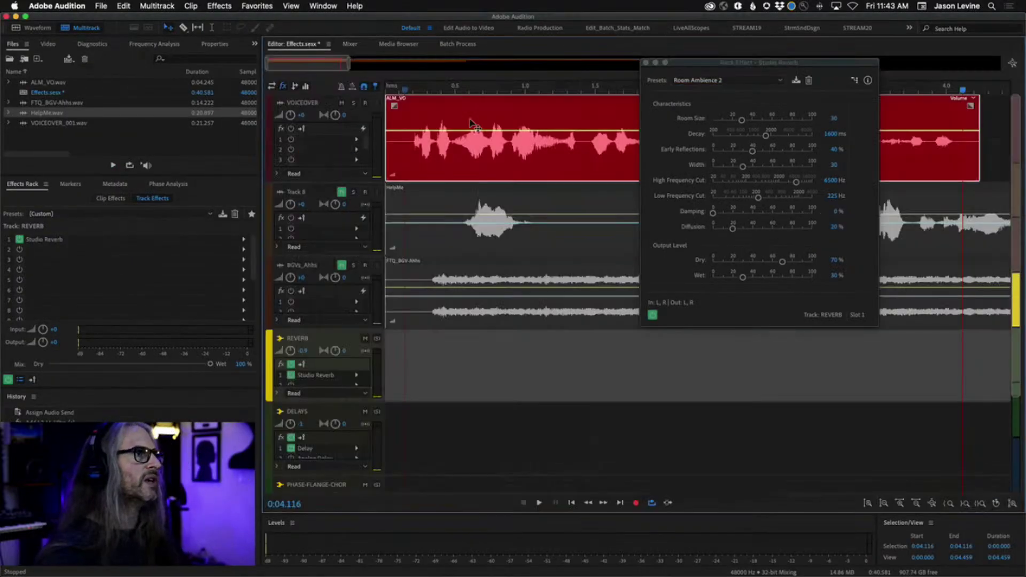
key("minus")
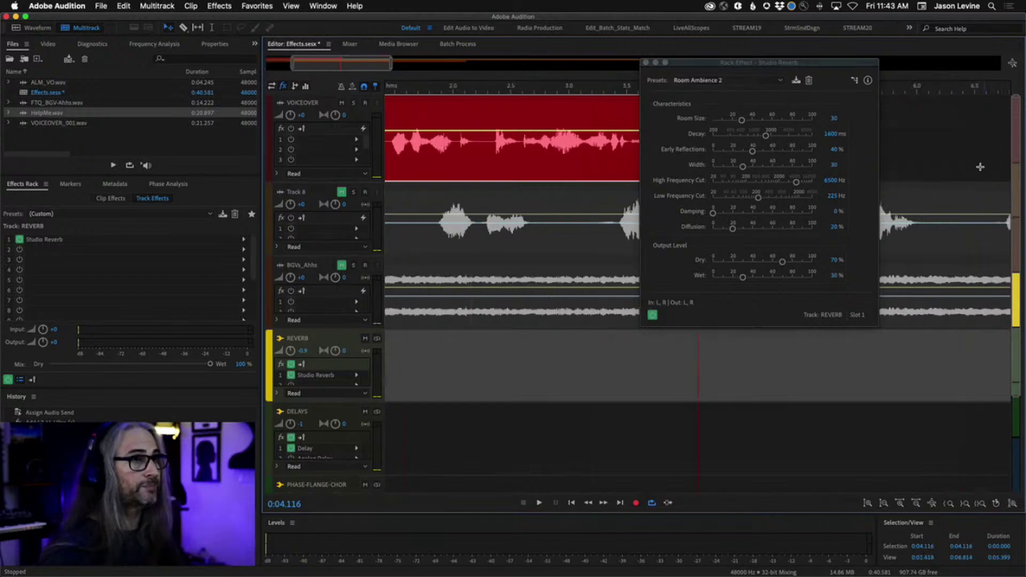
left_click_drag(690, 63, 700, 290)
left_click_drag(291, 64, 267, 65)
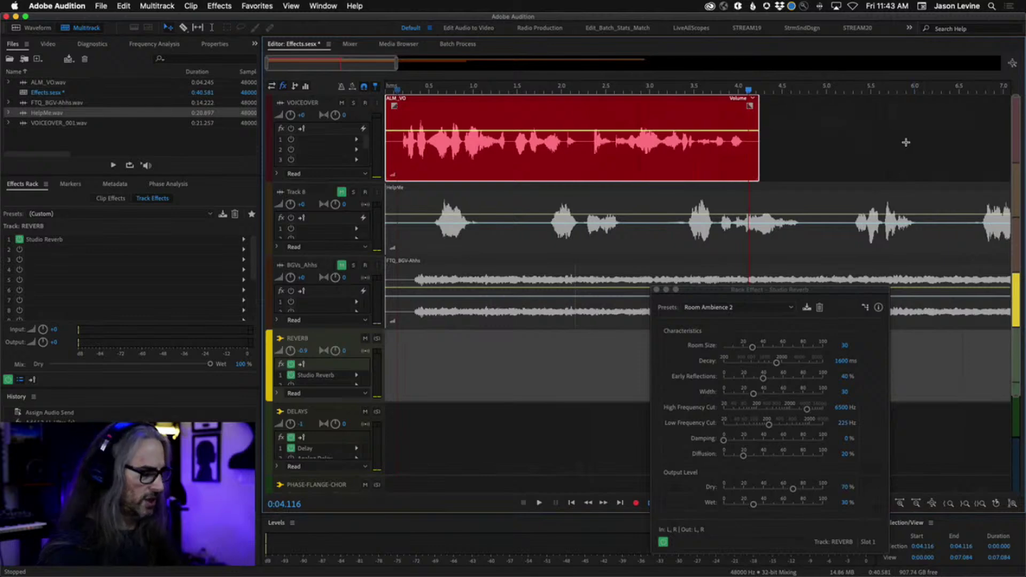
left_click_drag(898, 155, 386, 246)
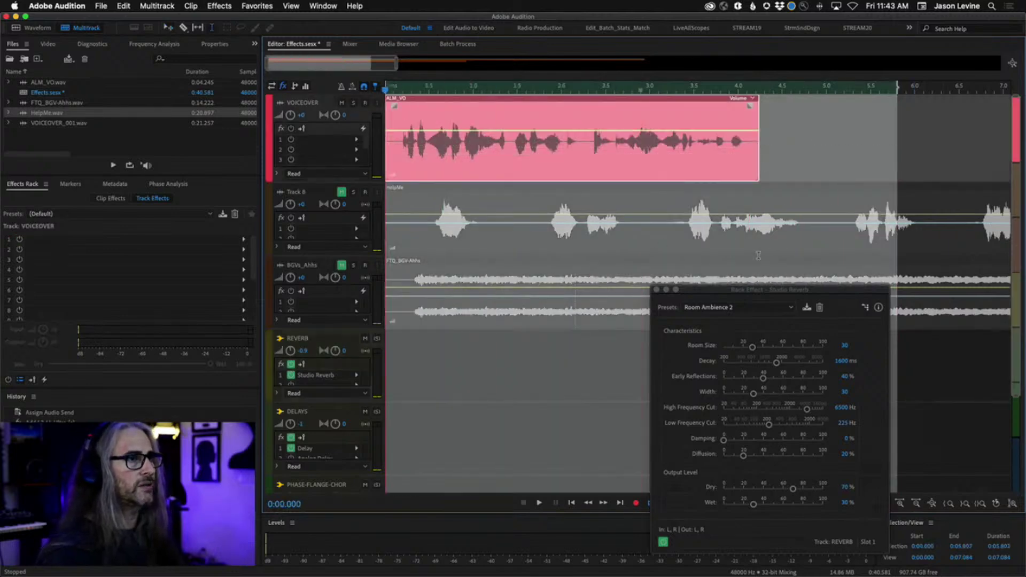
left_click_drag(756, 290, 738, 169)
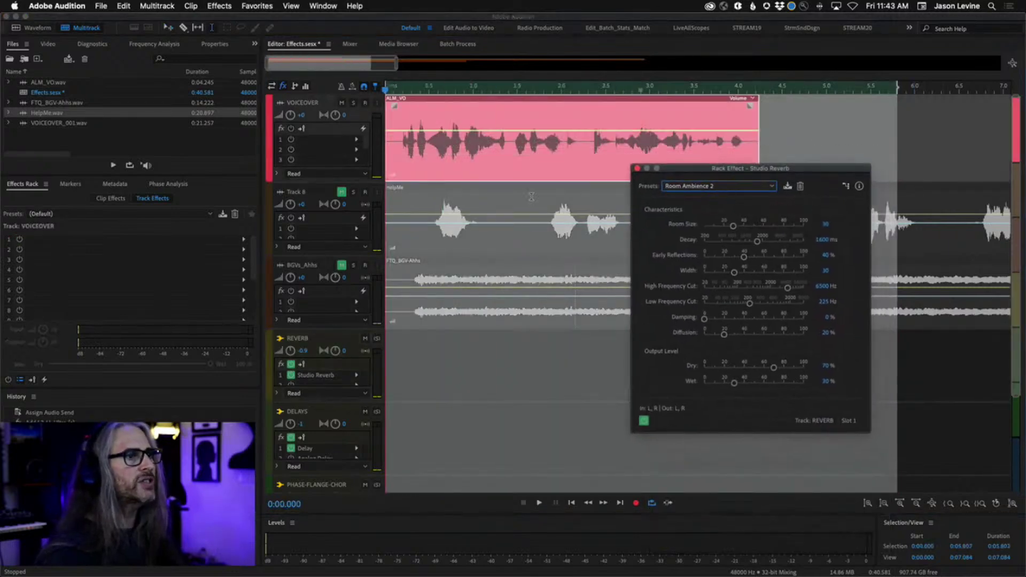
Turn on the first send of the VOICEOVER track in the mixer and route it to the REVERB bus.
left_click(349, 43)
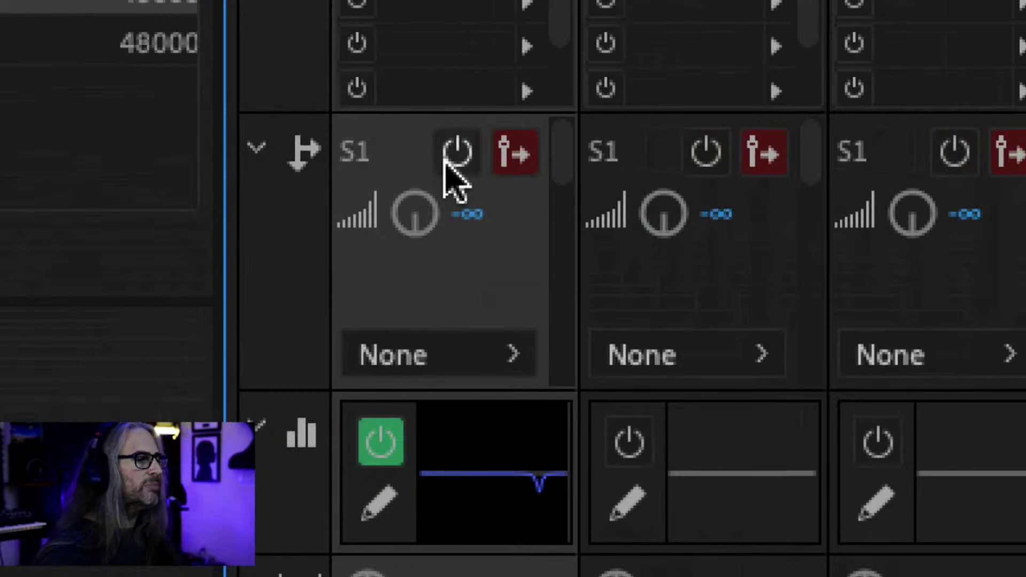
left_click(448, 161)
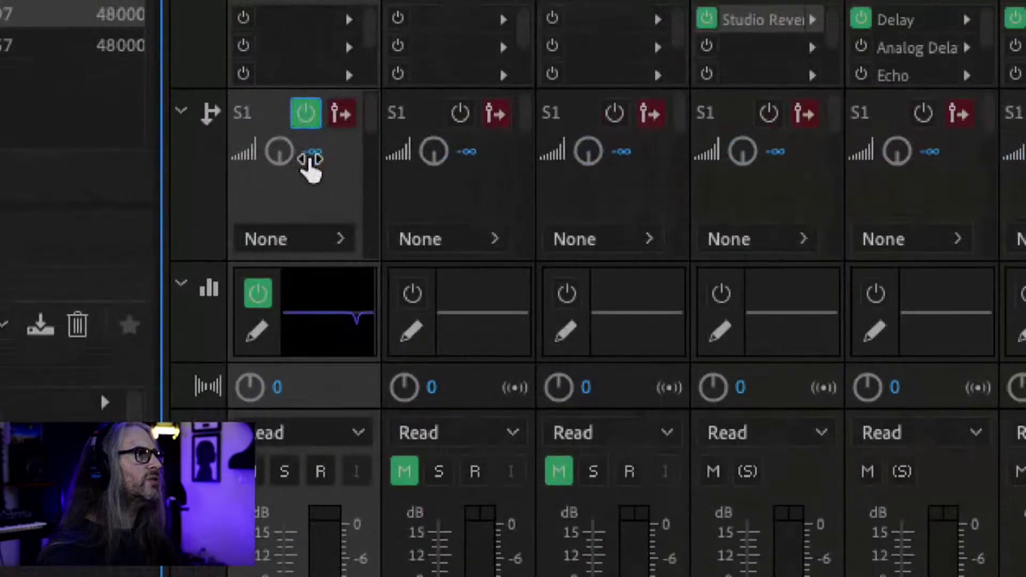
left_click(312, 186)
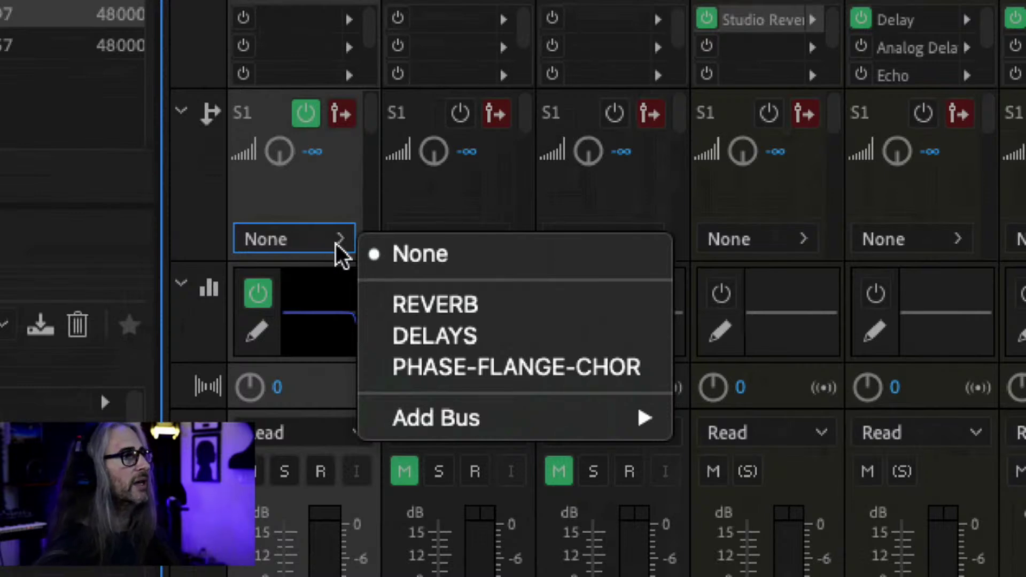
left_click(518, 300)
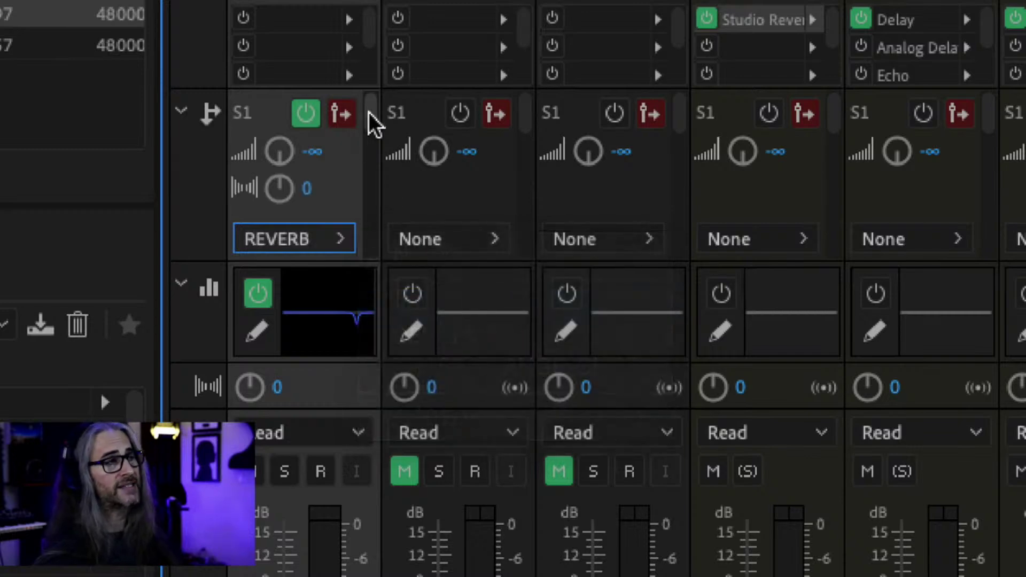
mouse_move(369, 112)
left_mouse_down()
mouse_move(370, 245)
mouse_move(367, 88)
mouse_move(369, 253)
mouse_move(360, 97)
left_mouse_up()
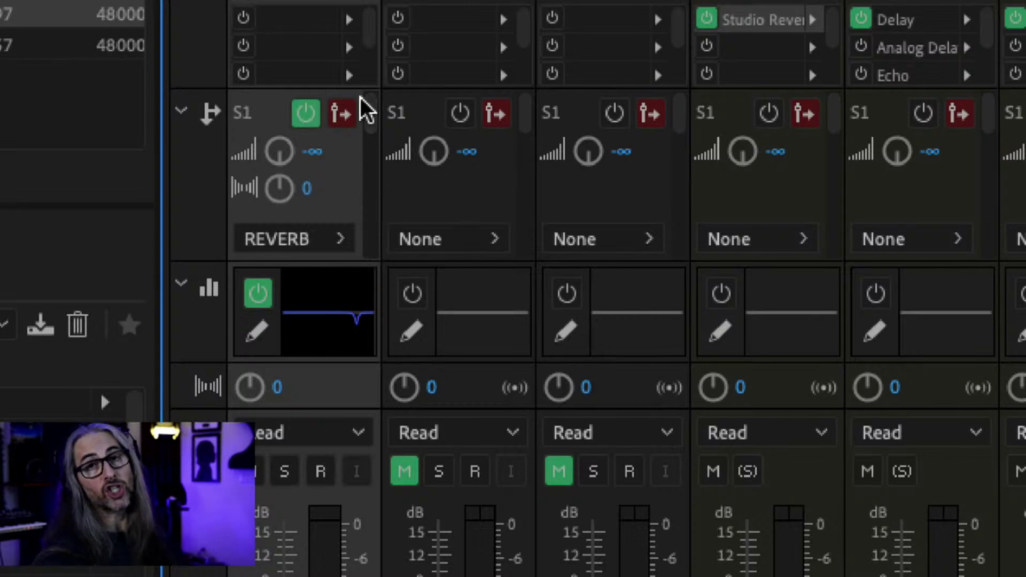
left_click_drag(374, 119, 368, 62)
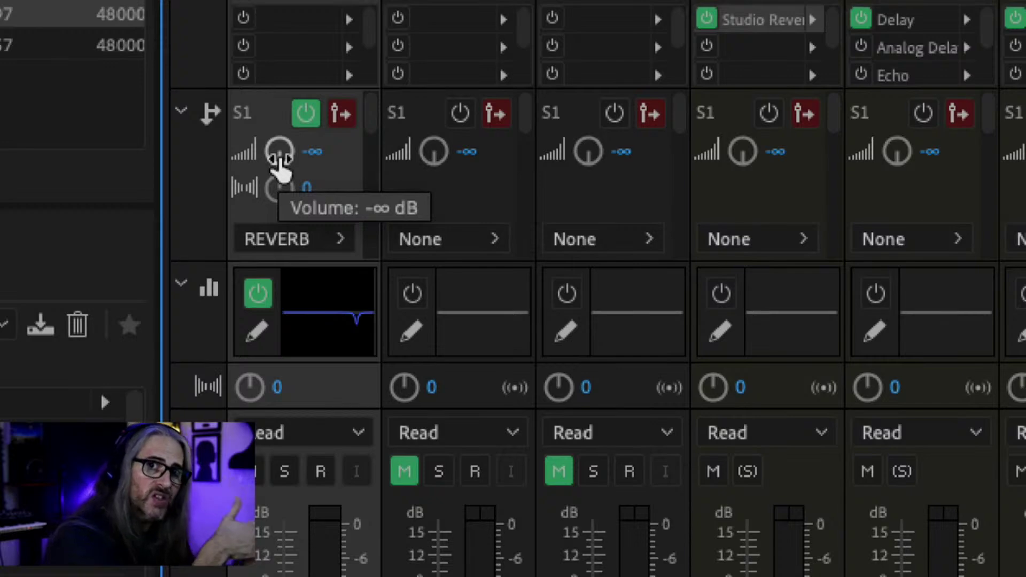
Set the volume of the VOICEOVER track's REVERB send to 0 dB.
left_click(316, 156)
type("0")
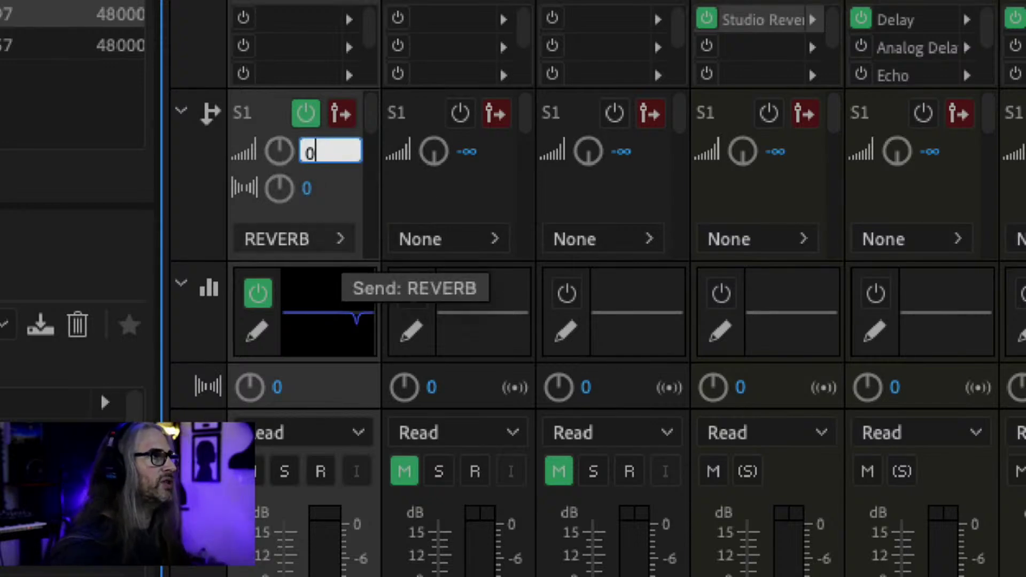
key("Return")
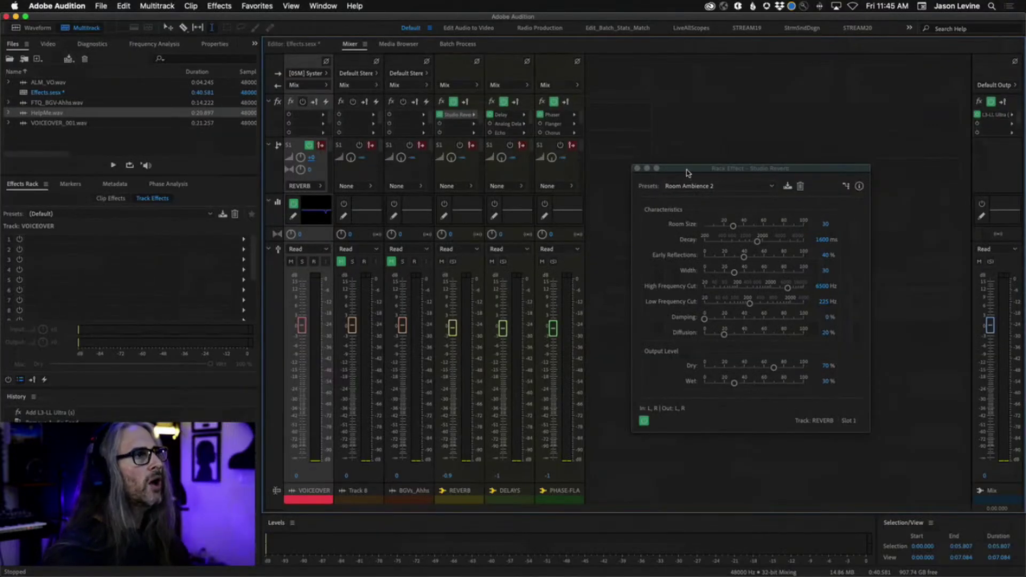
Move the Studio Reverb window away from its current spot and set the dry output level to 80%.
left_click_drag(687, 172, 634, 89)
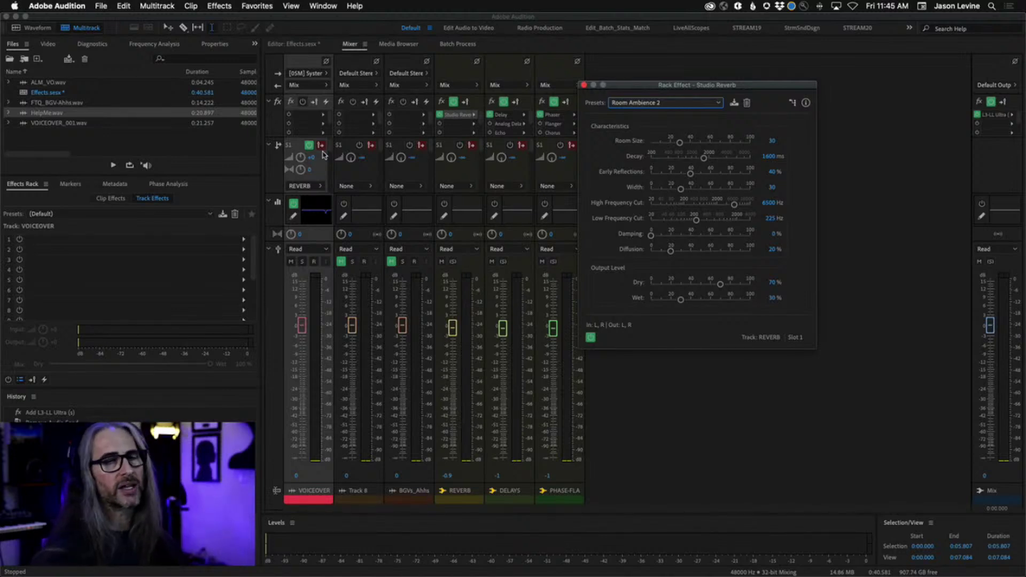
left_click(720, 286)
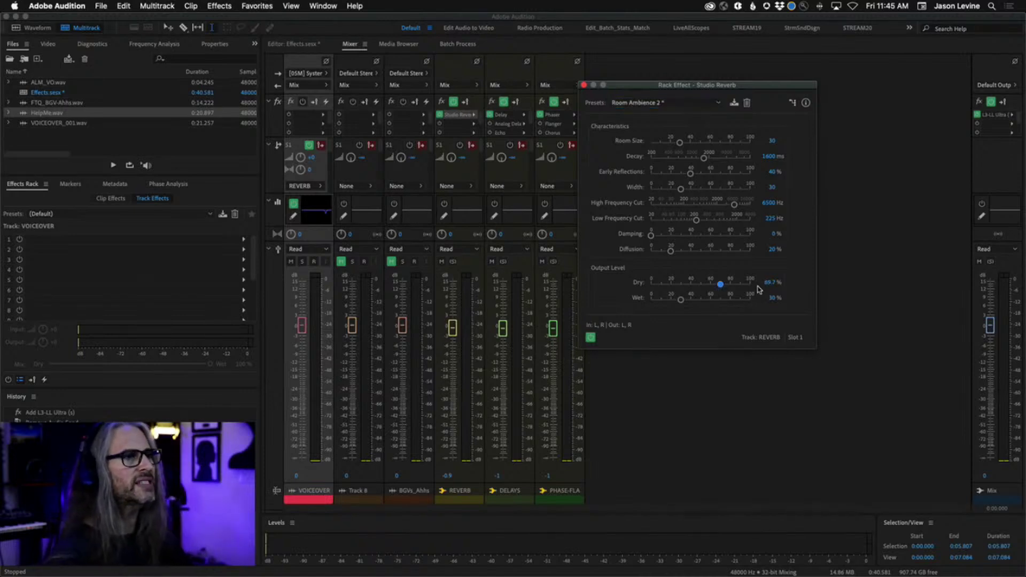
left_click(767, 282)
type("80")
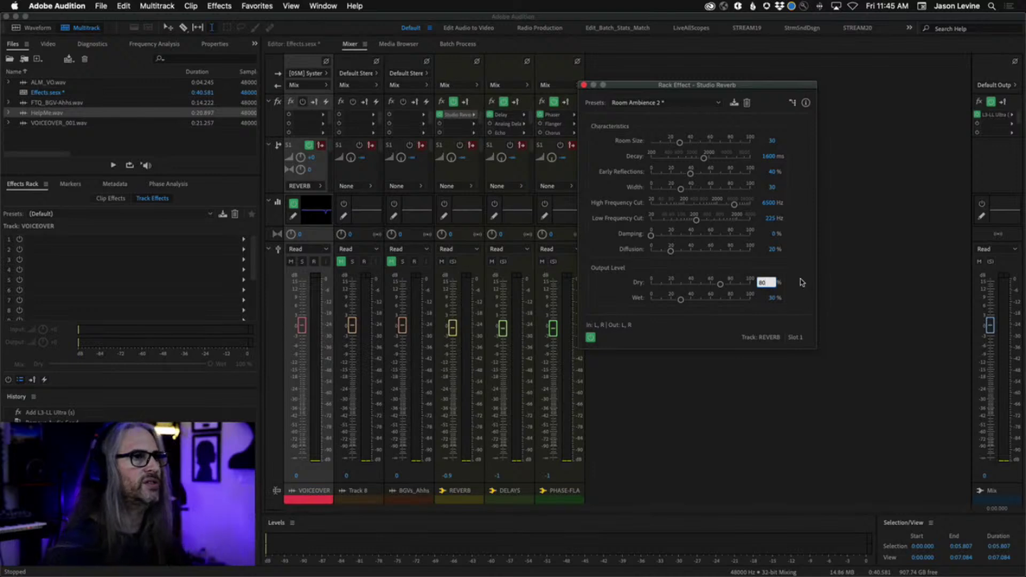
key("Return")
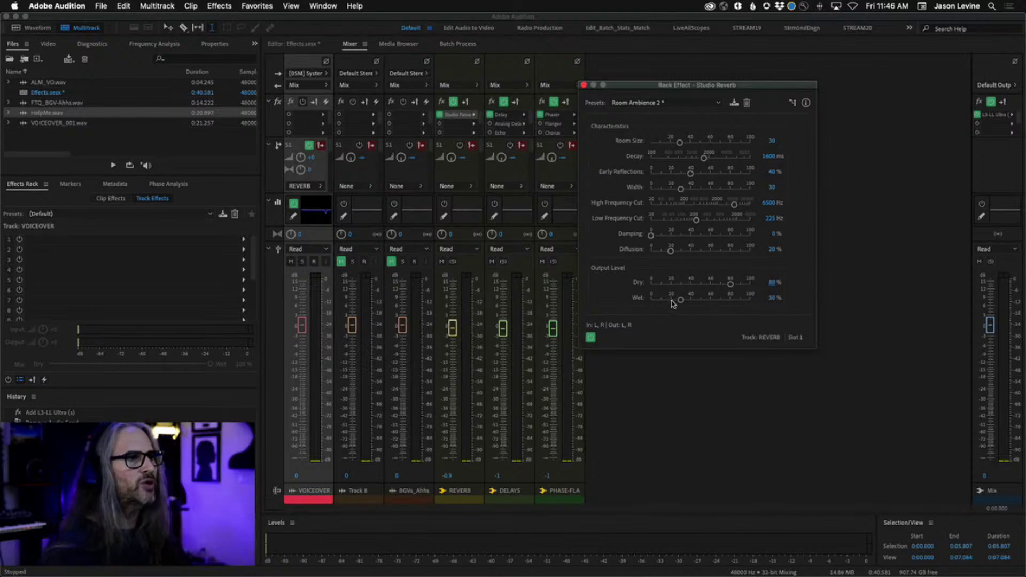
Lower Studio Reverb's wet level to 0%, play the voiceover, and raise the wet level to about 20% while listening.
left_click_drag(680, 300, 602, 307)
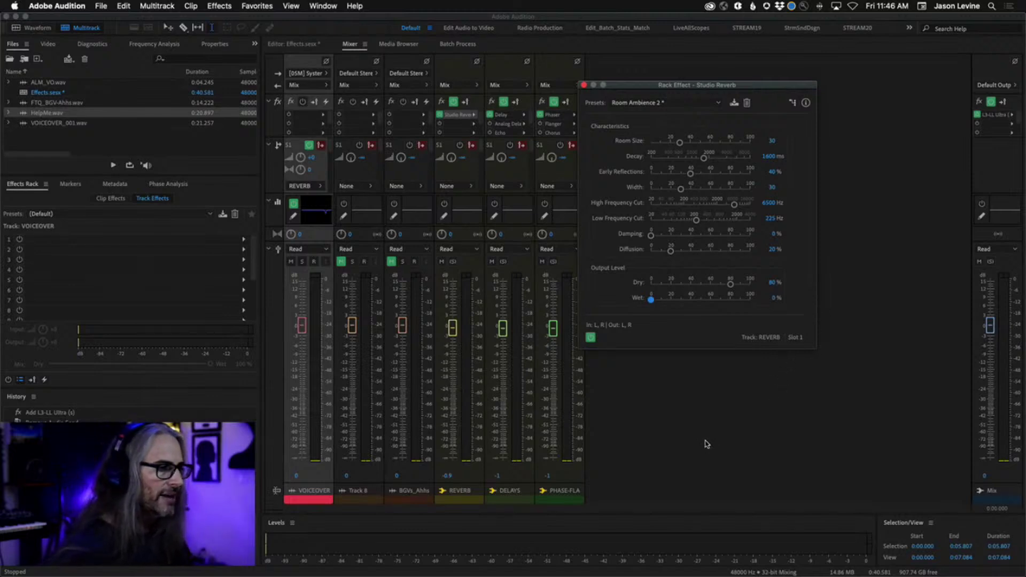
key("space")
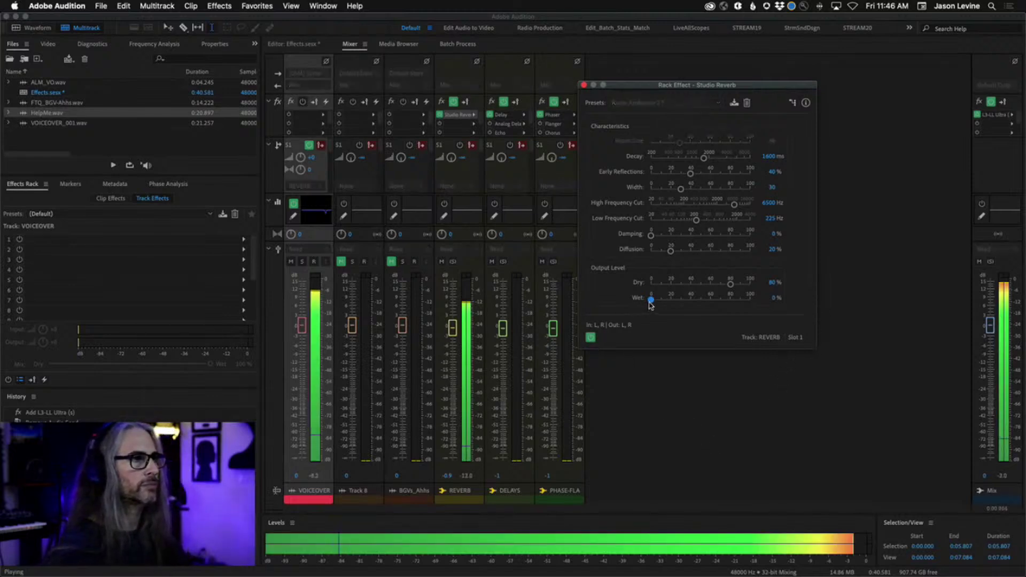
left_click_drag(651, 300, 671, 309)
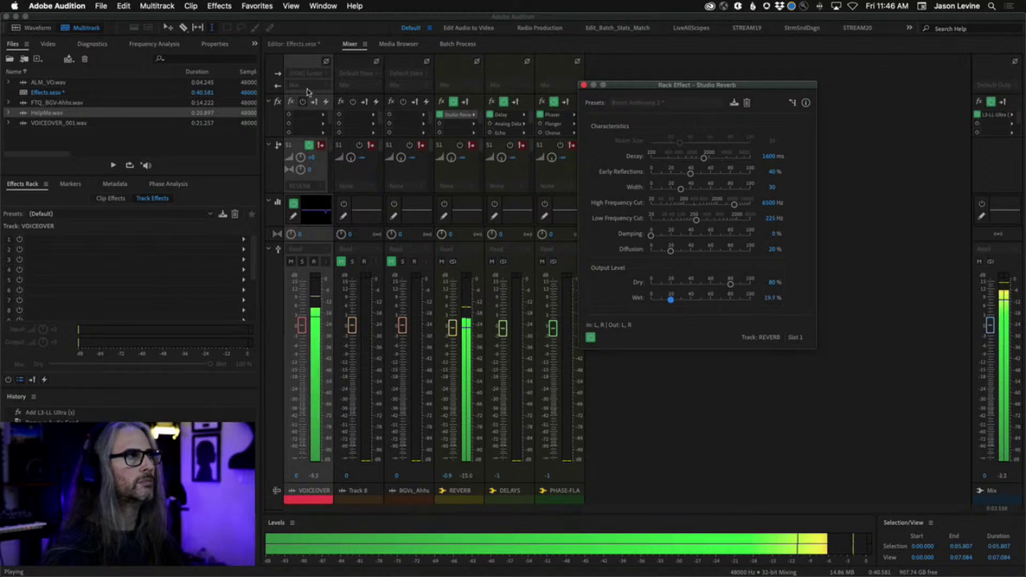
key("space")
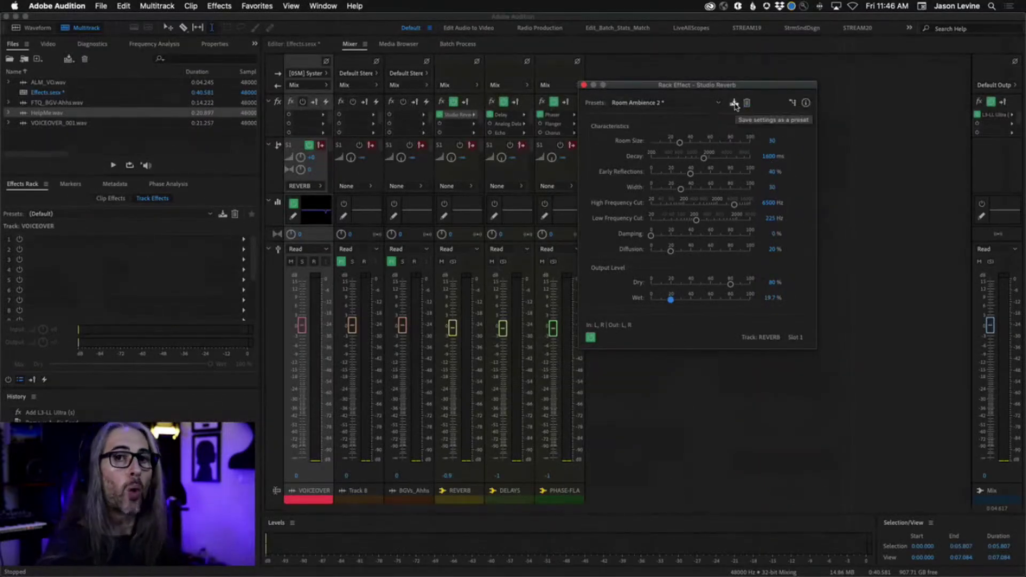
Set the reverb decay to 1000 ms and play the voiceover to hear it.
left_click(768, 156)
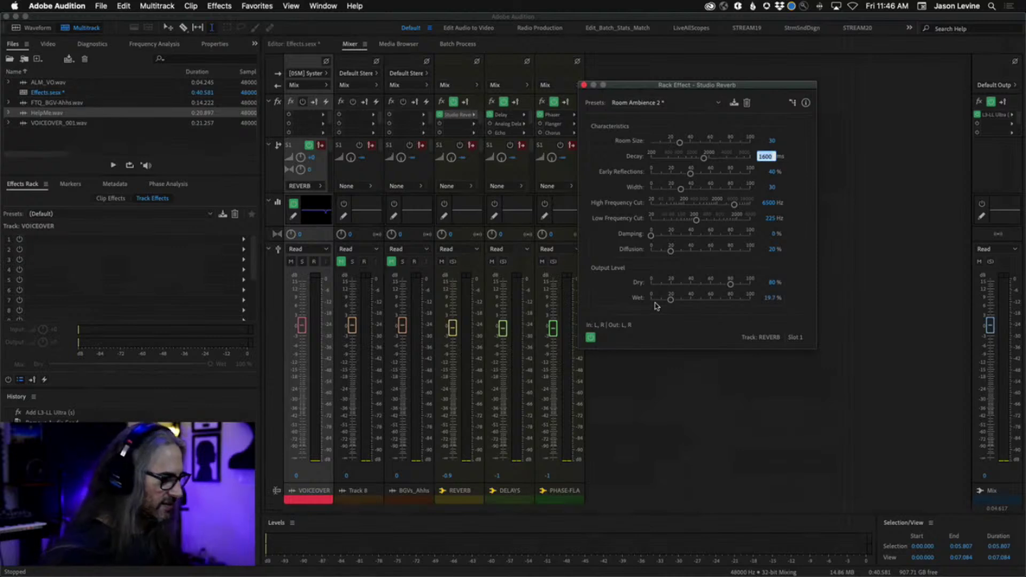
type("10")
key("Return")
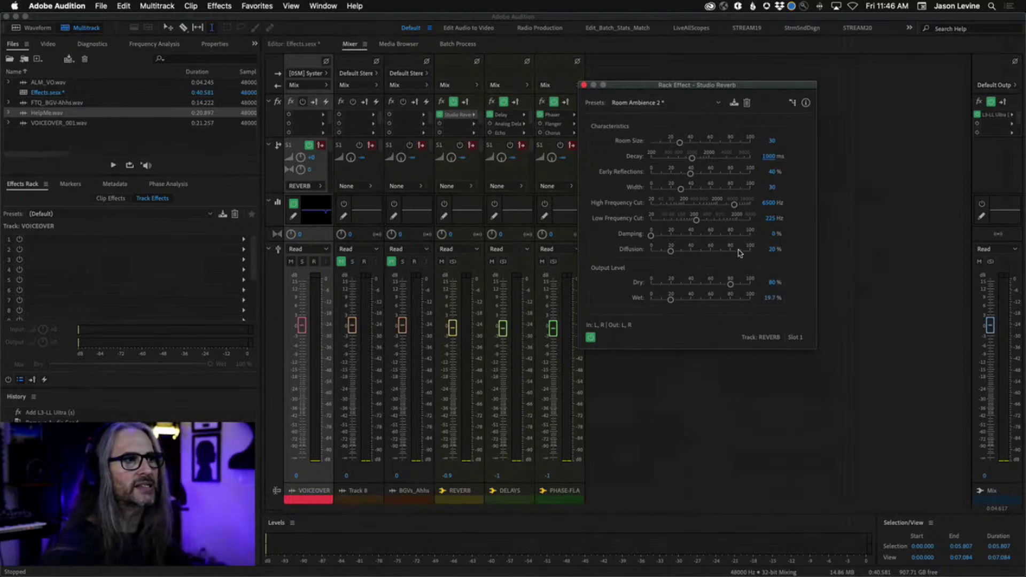
key("space")
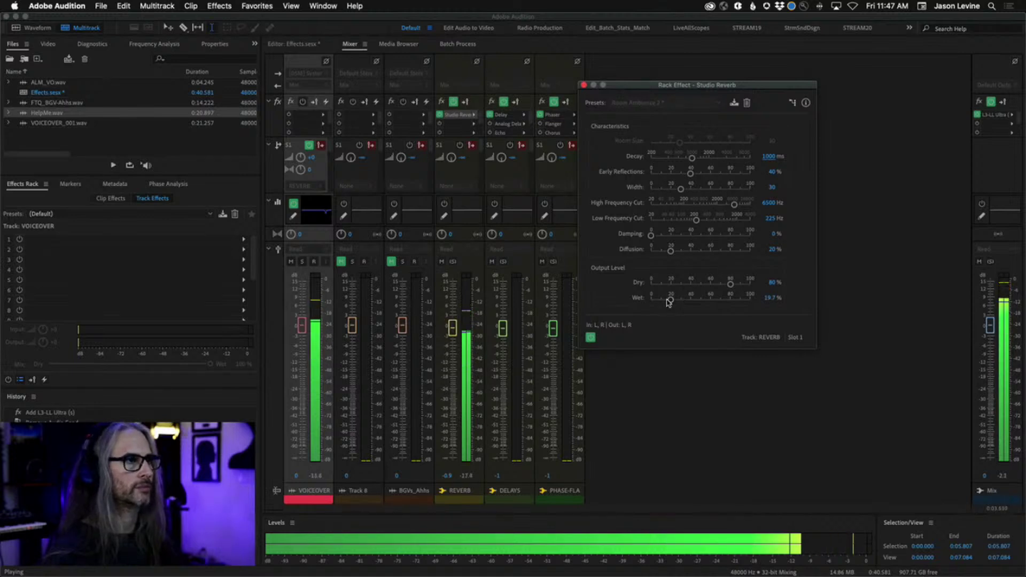
key("space")
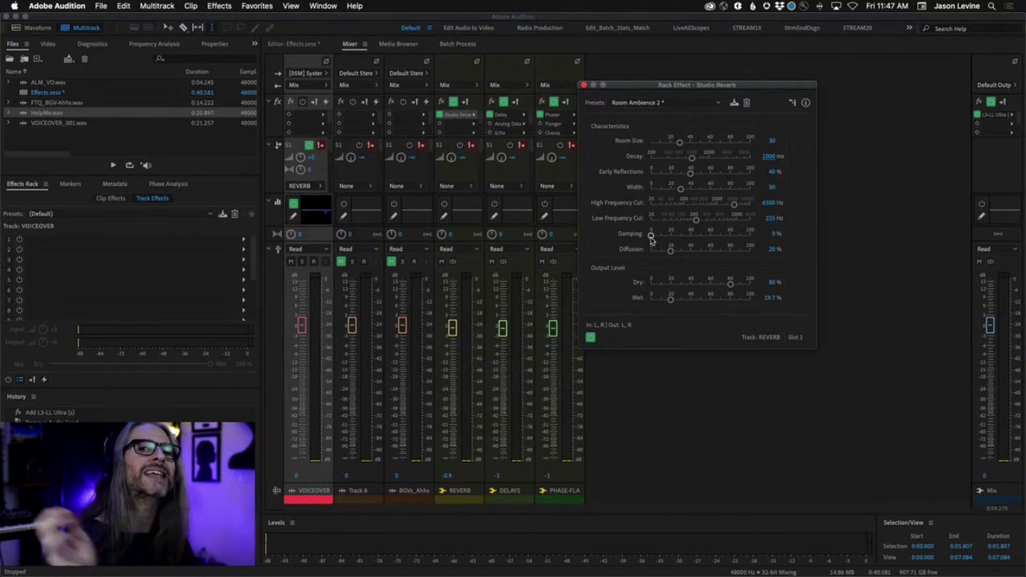
Try the voiceover with the reverb damping at 100%, return damping to 0% and listen again.
left_click_drag(649, 236, 859, 240)
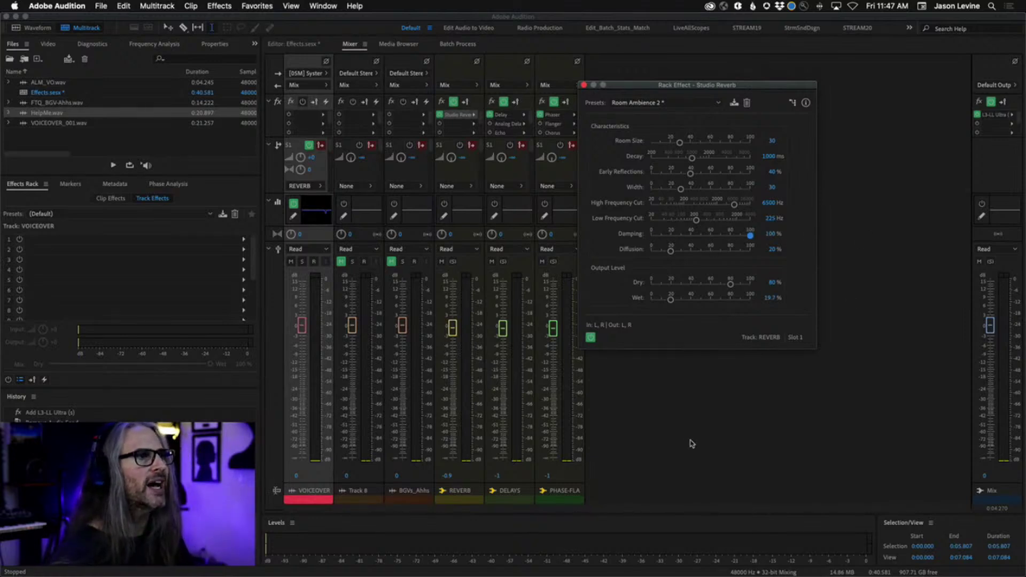
key("space")
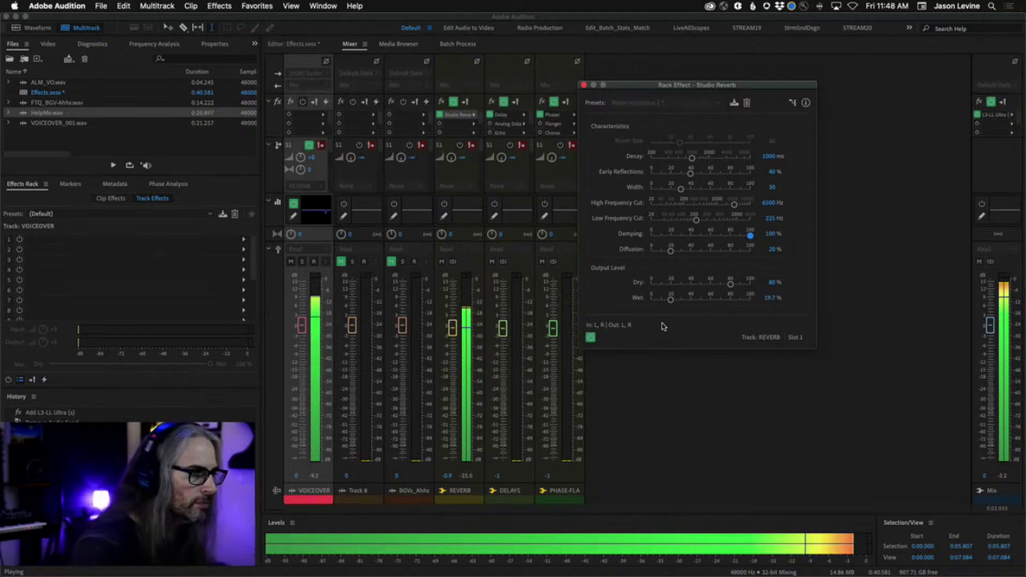
key("space")
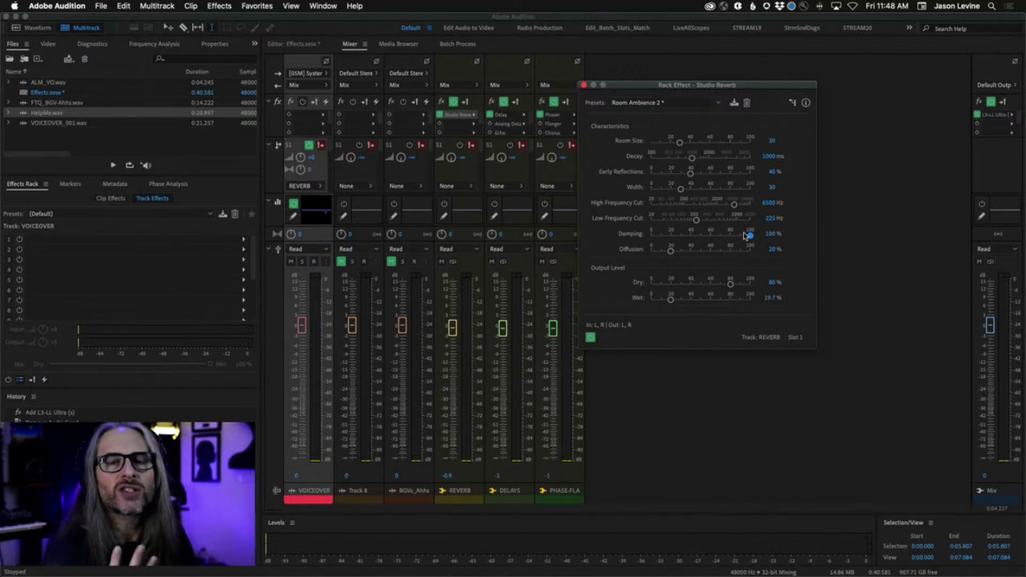
left_click_drag(752, 238, 542, 236)
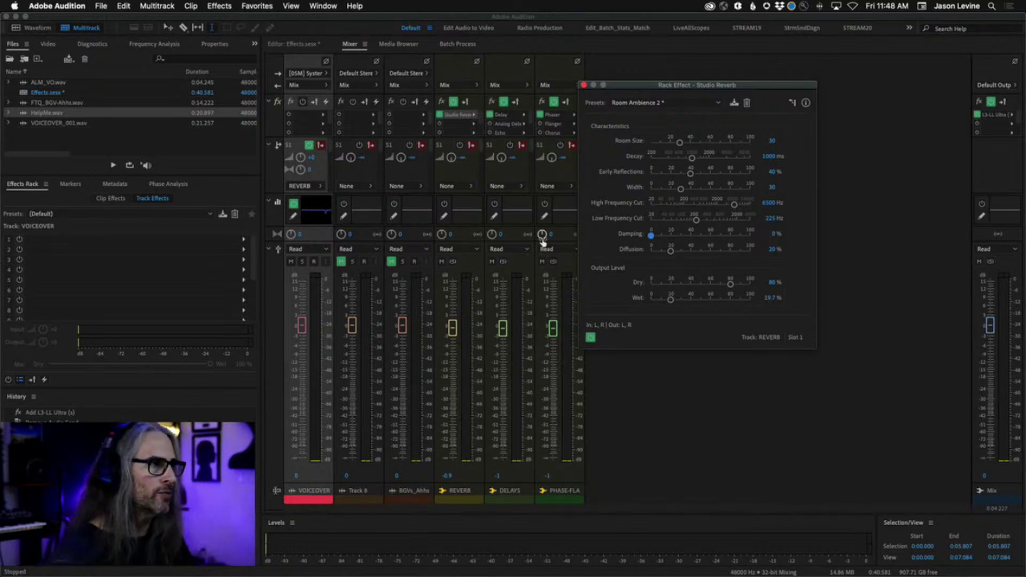
key("space")
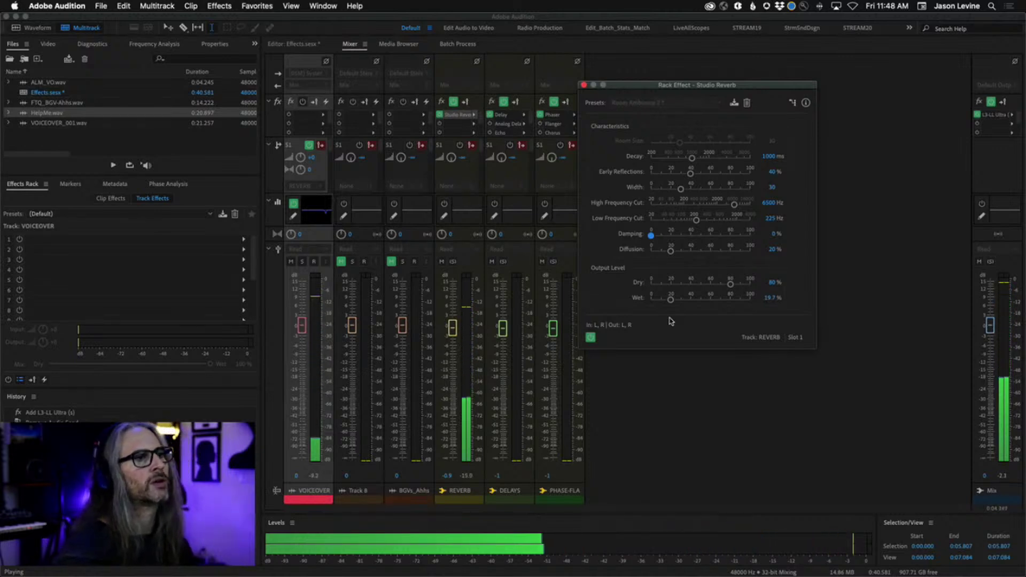
key("space")
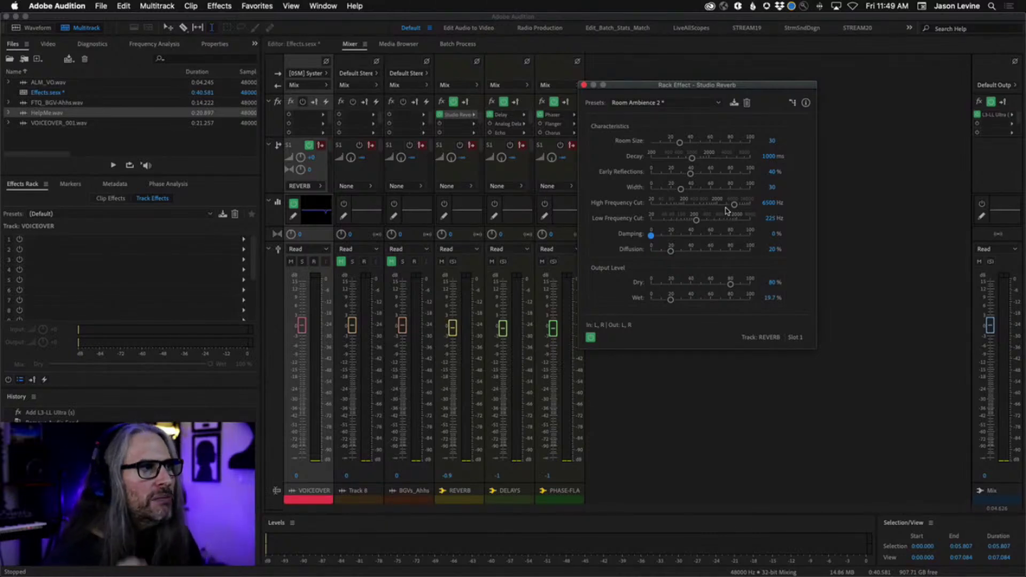
Lower Studio Reverb's high frequency cut to about 5026 Hz and play the voiceover to check it.
left_click_drag(728, 206, 734, 209)
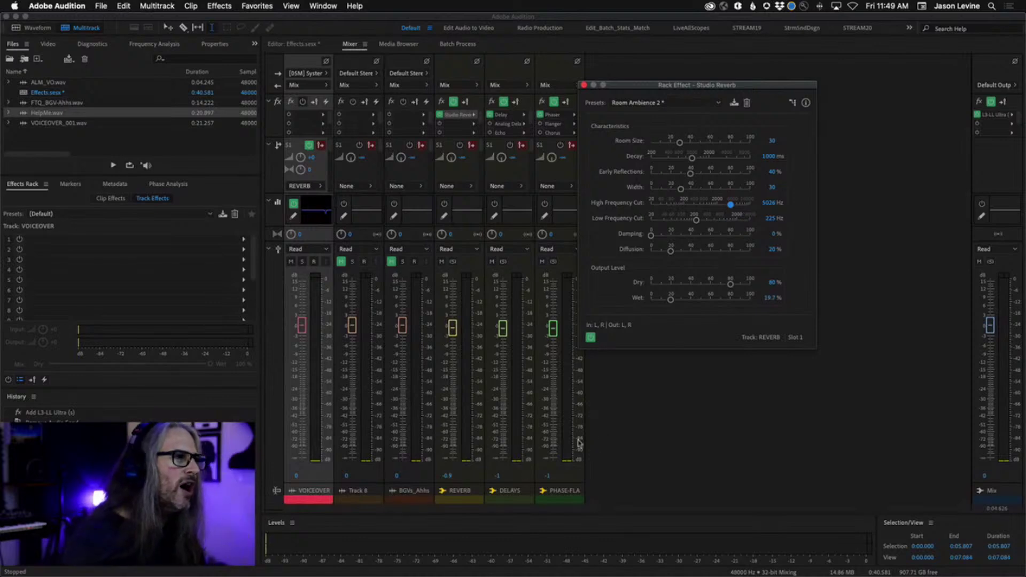
key("space")
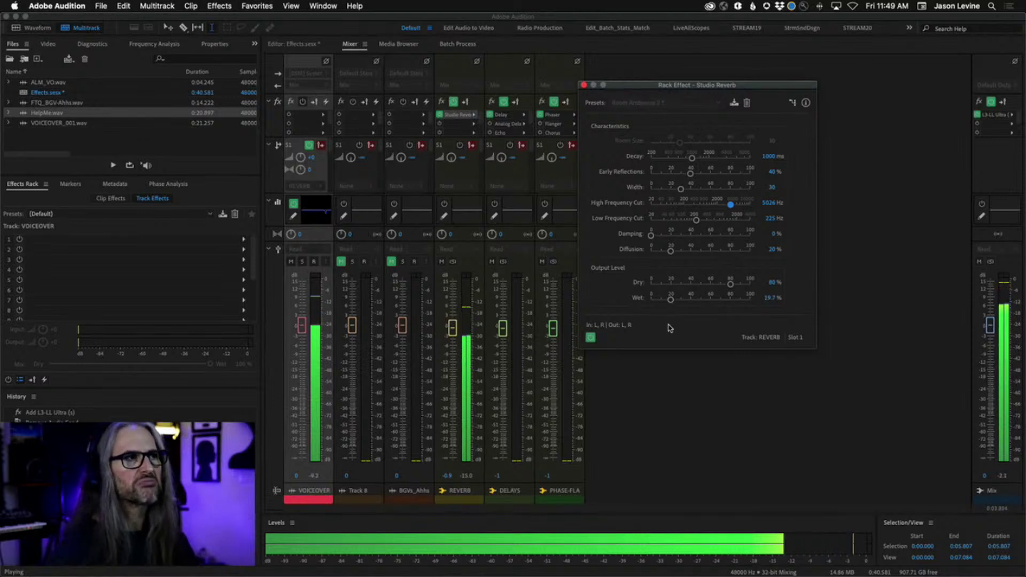
key("space")
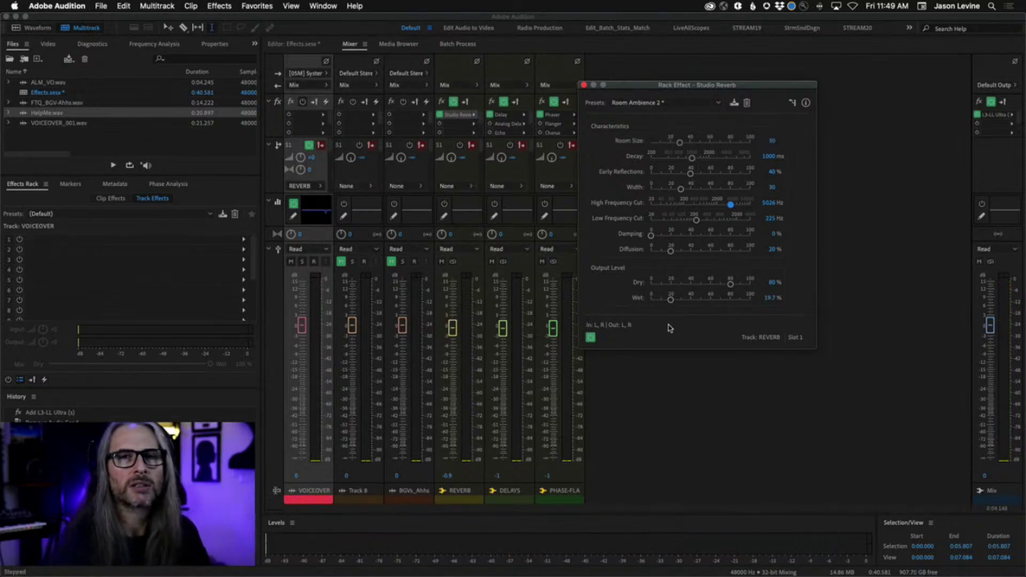
Compare the voiceover in the multitrack editor without and with reverb by bypassing Studio Reverb and re-enabling it during playback.
left_click(590, 338)
left_click(276, 43)
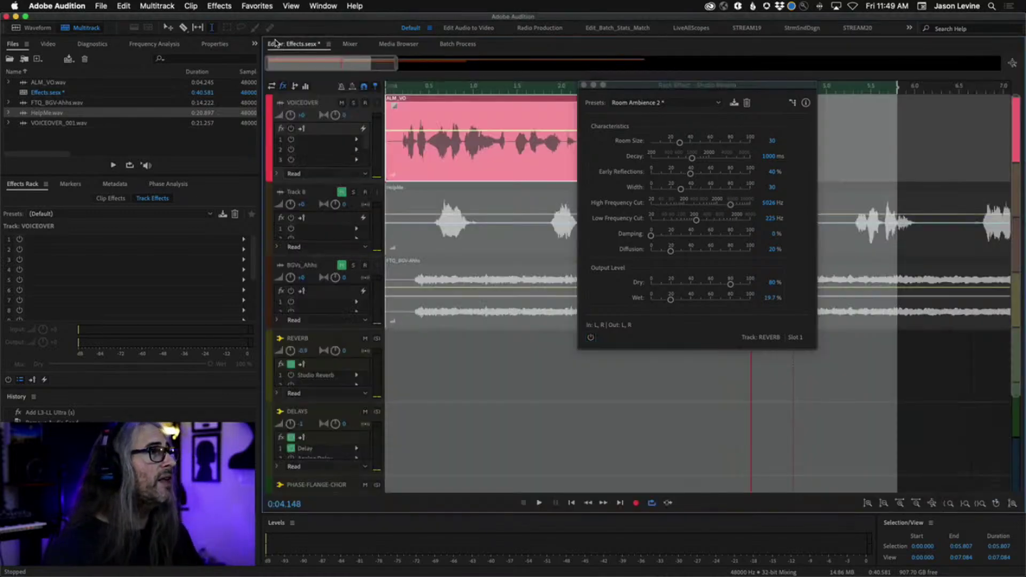
left_click(403, 90)
key("space")
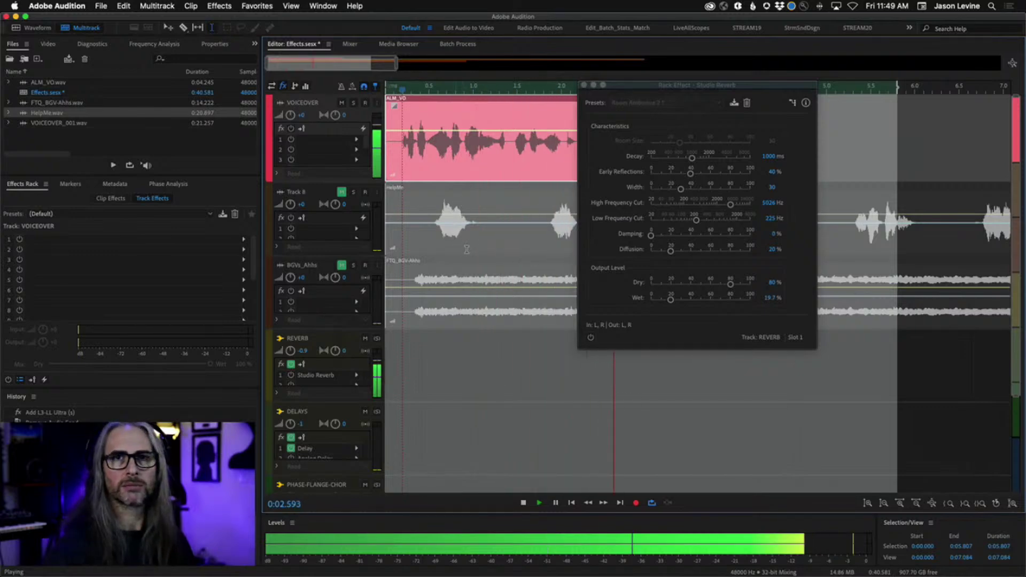
left_click(590, 340)
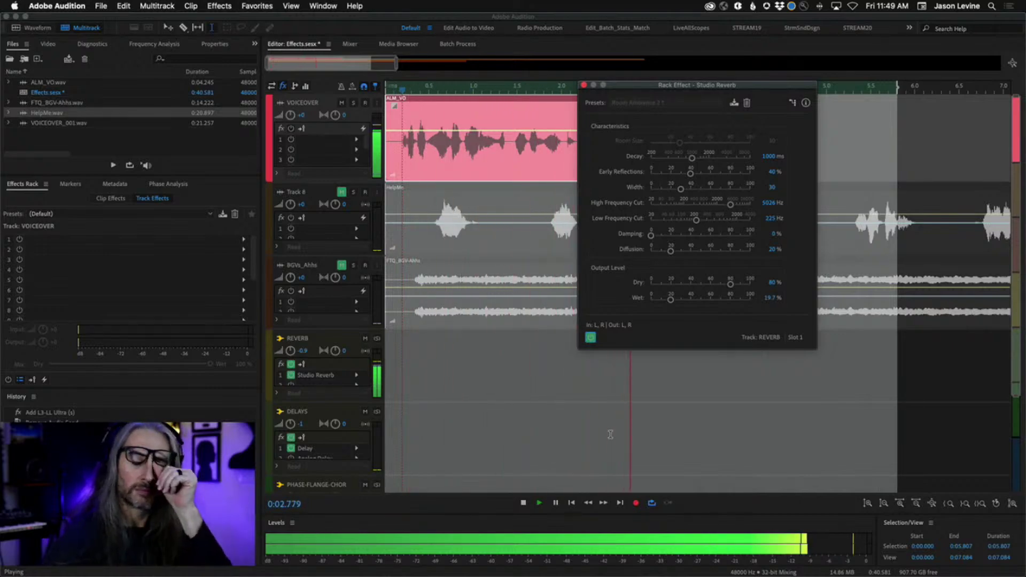
key("space")
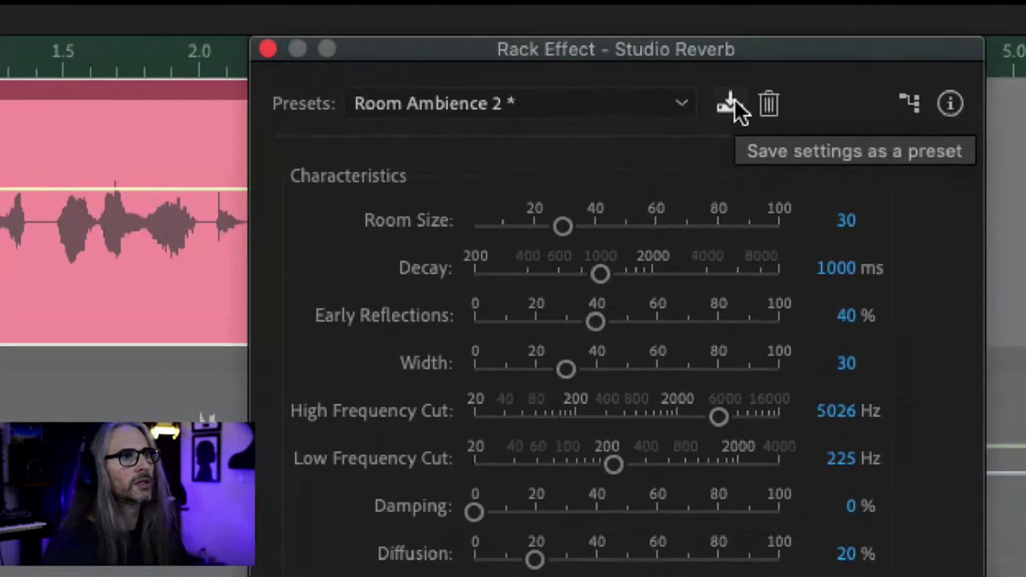
Save the current Studio Reverb settings as a preset named "Room Ambience 3 - AdobeLive".
left_click(736, 100)
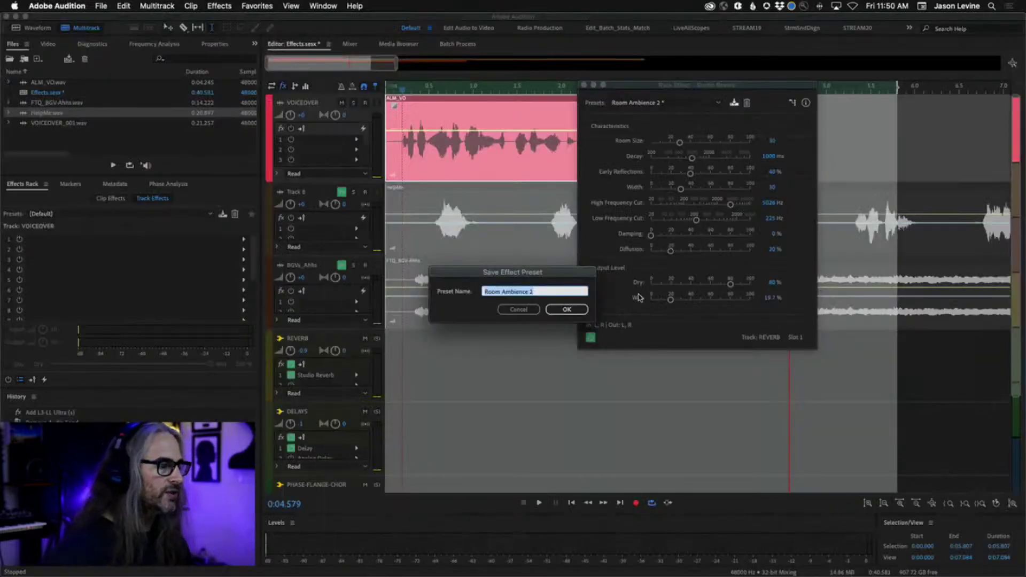
key("Right")
type("3 - Ad")
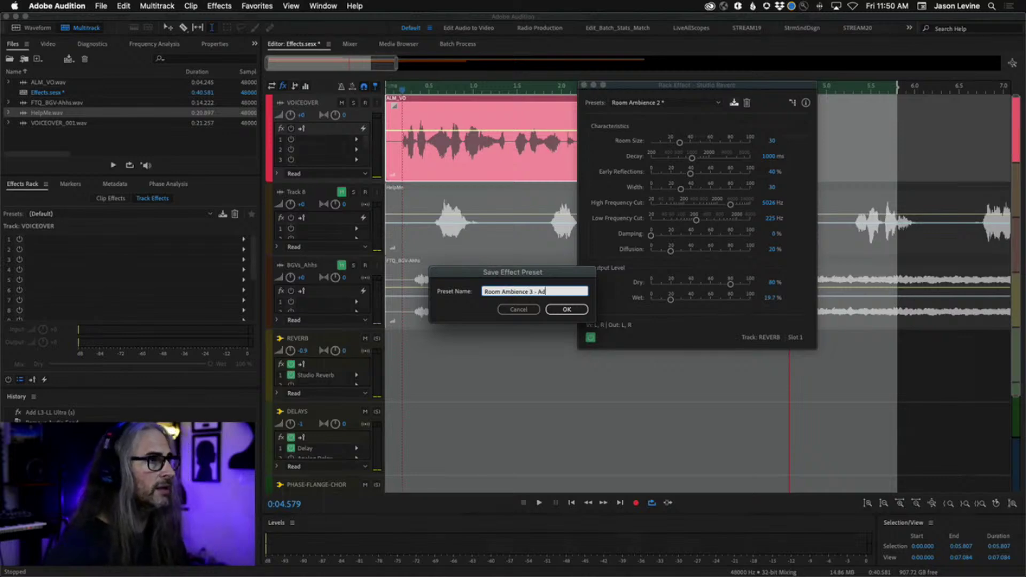
type("obeLive")
key("Return")
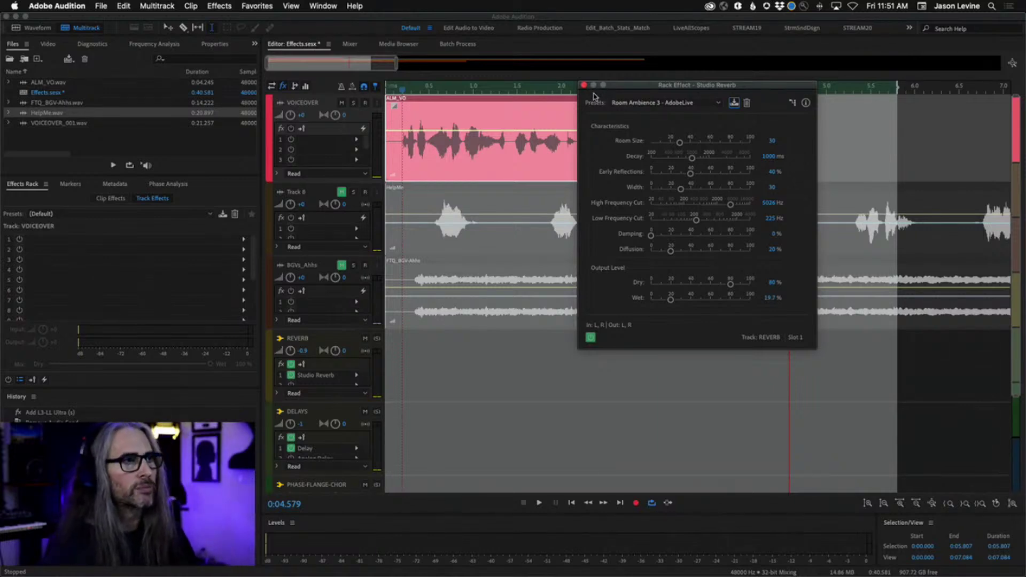
Load the Great Hall preset in Studio Reverb and close the effect window.
left_click(672, 103)
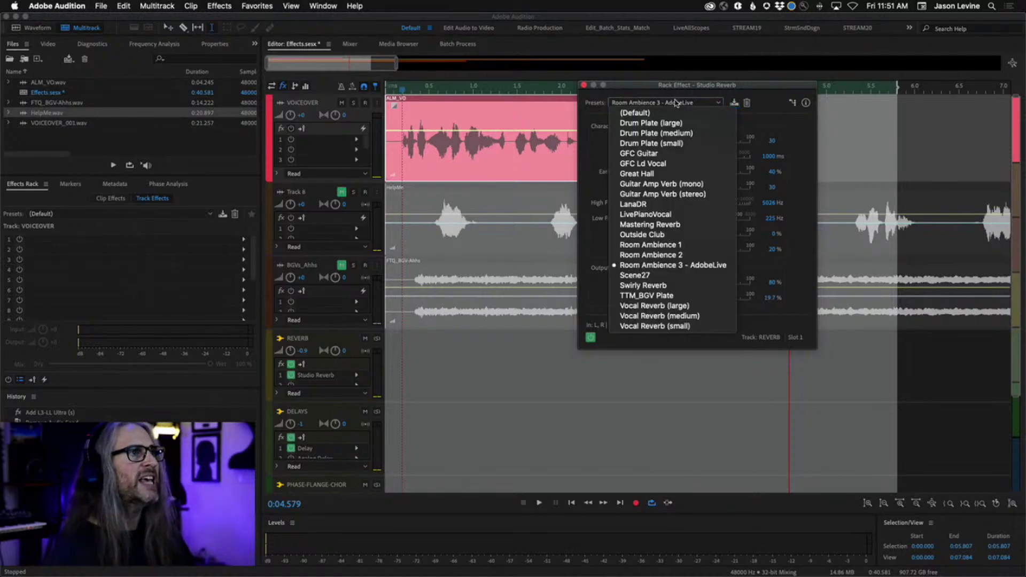
left_click(648, 174)
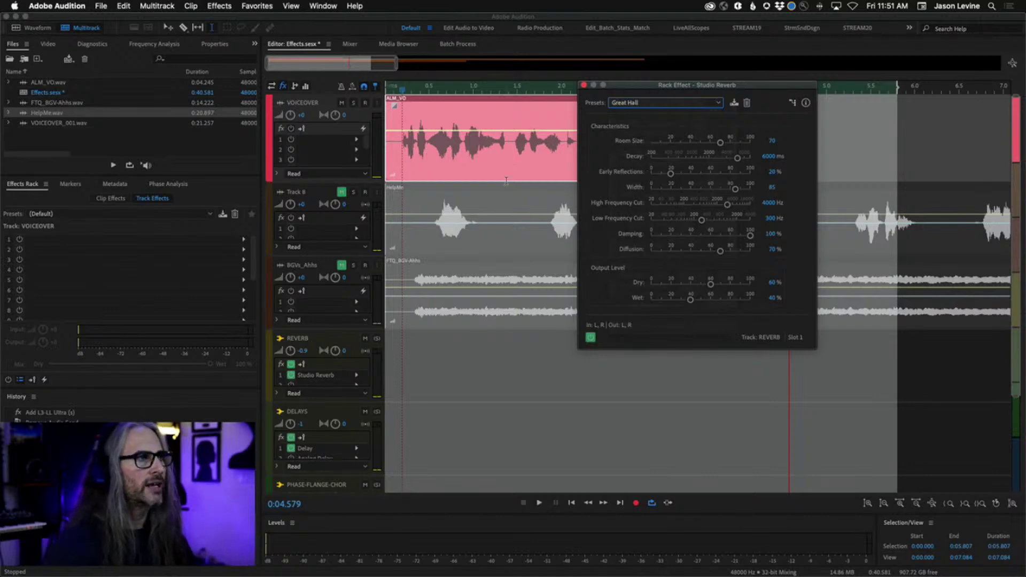
left_click(586, 85)
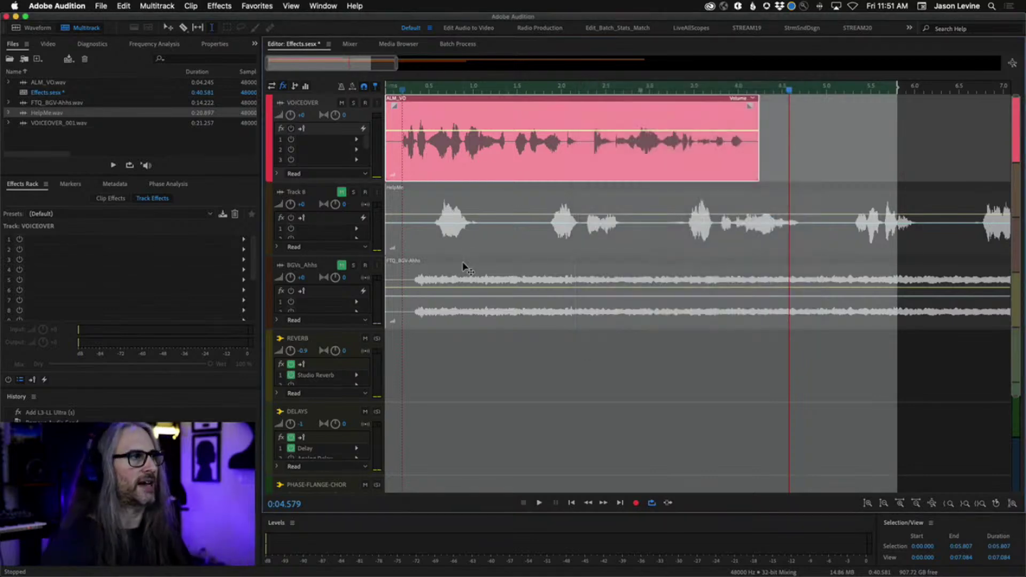
Place the playhead near the start of the voiceover and switch the VOICEOVER track's REVERB send to pre-fader in the mixer.
left_click(398, 166)
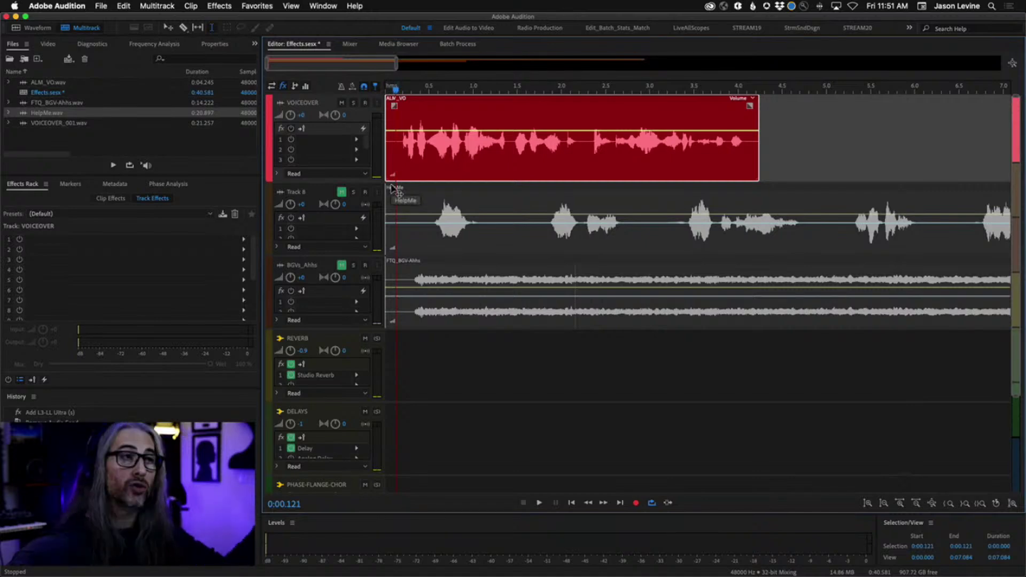
left_click(352, 46)
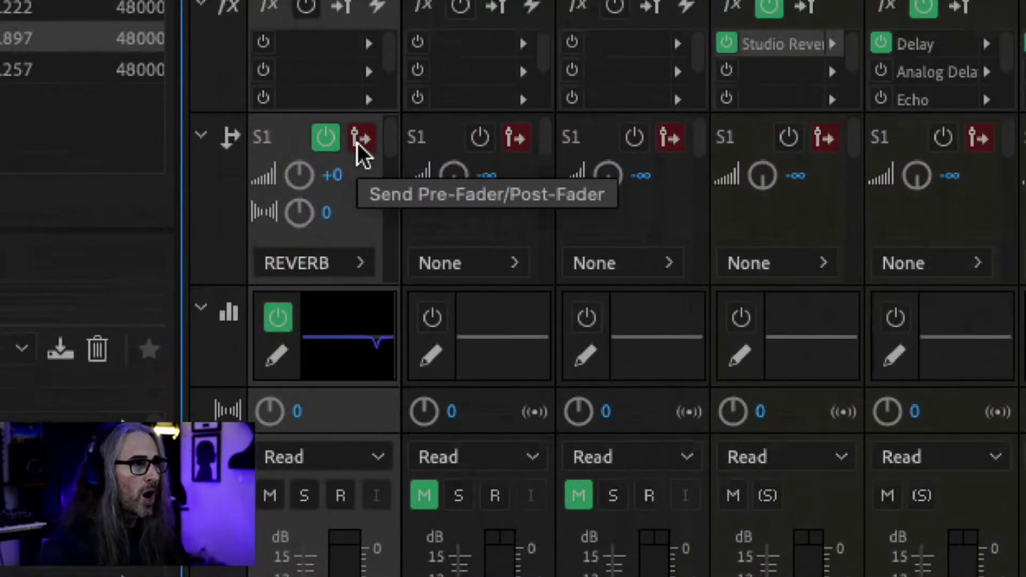
left_click(363, 140)
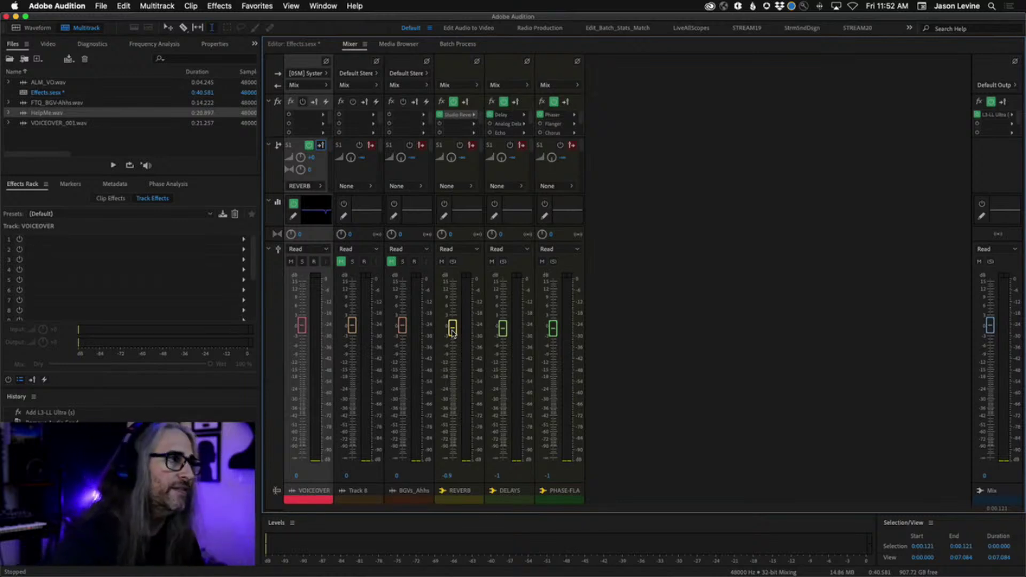
Open Studio Reverb on the REVERB bus and set its output levels to 0% dry and 100% wet.
double_click(457, 117)
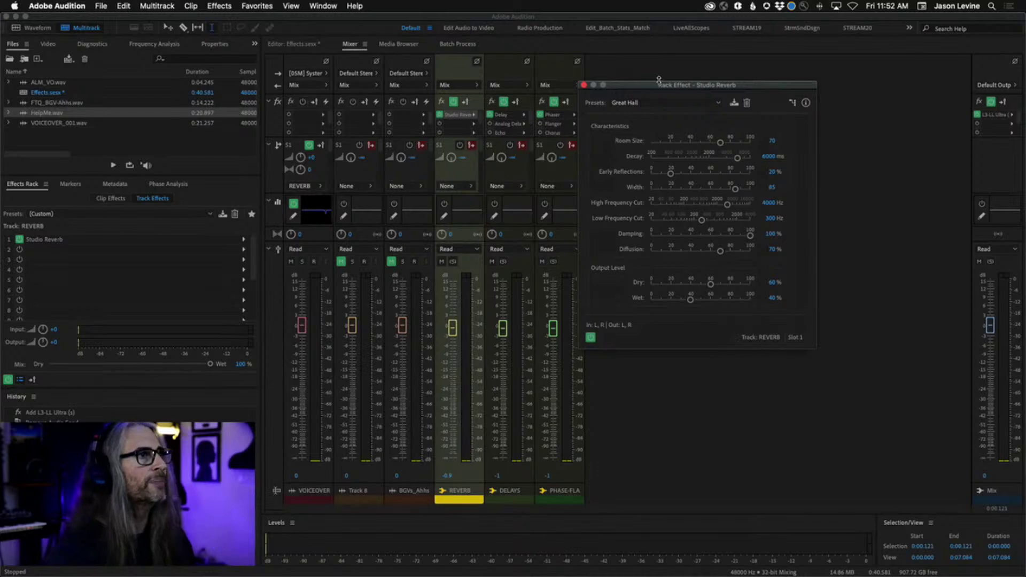
left_click_drag(659, 76, 571, 67)
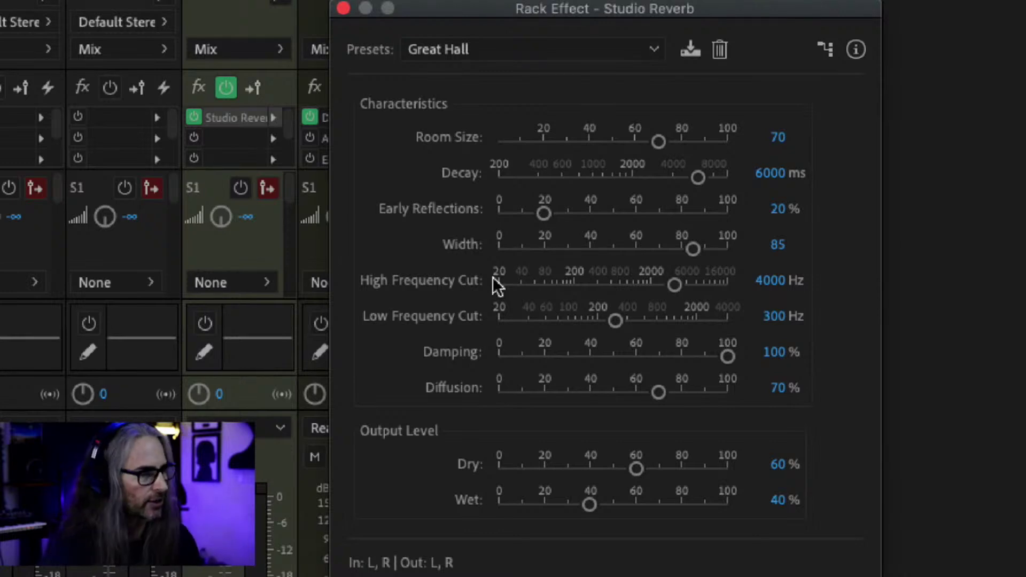
left_click(636, 469)
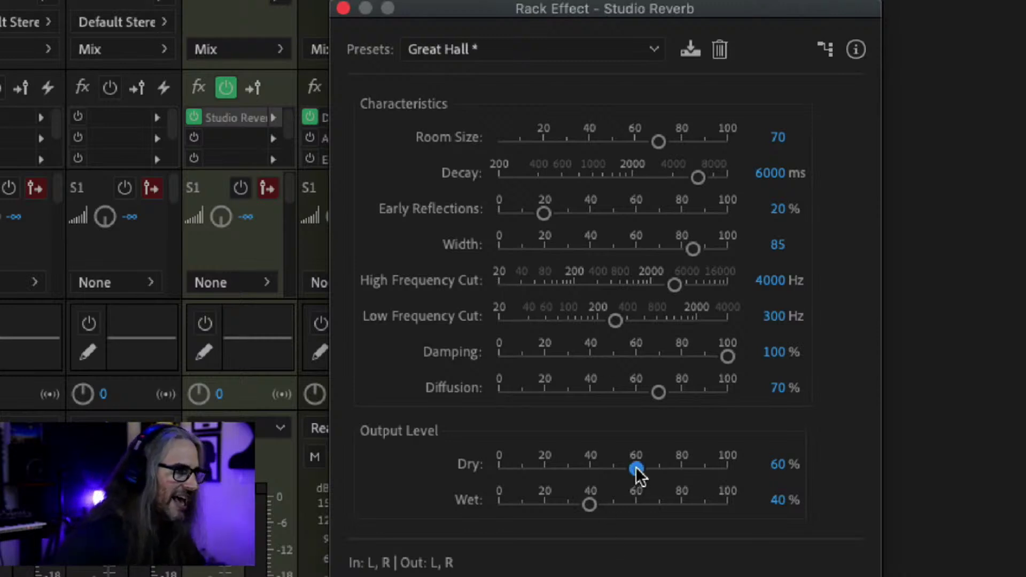
left_click_drag(637, 473, 473, 458)
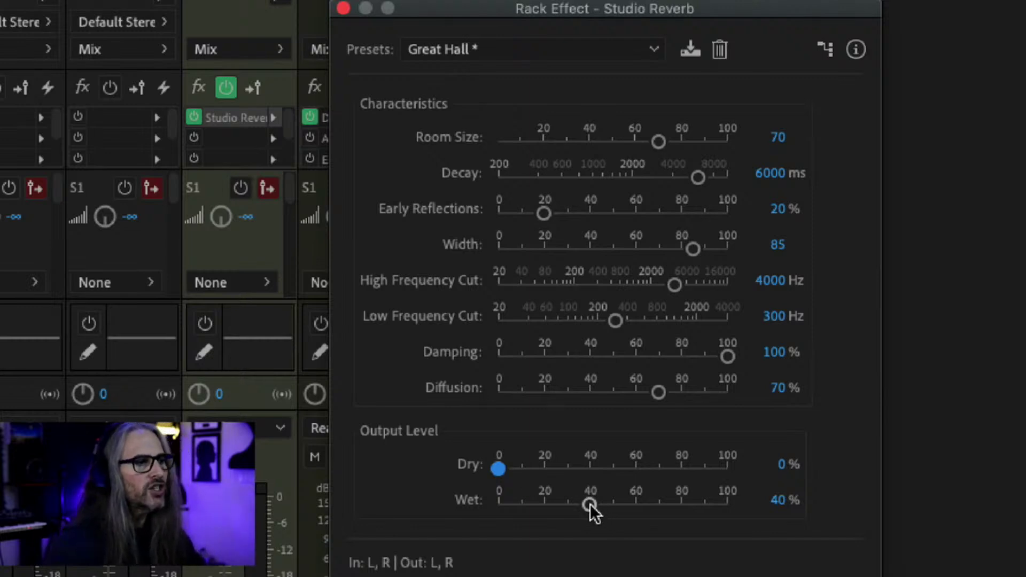
left_click_drag(590, 503, 893, 531)
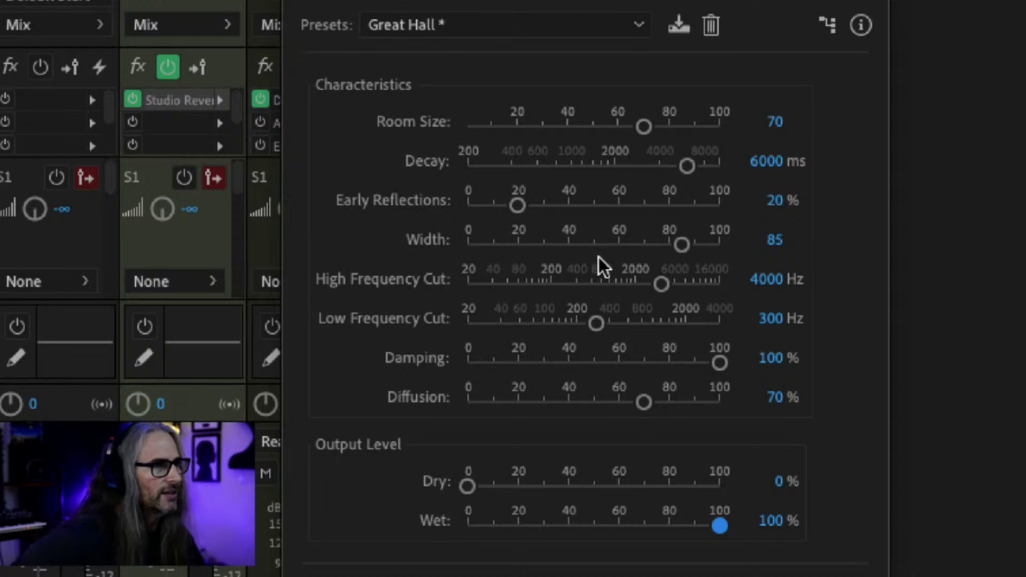
Try the reverb's low frequency cut at 20 Hz and restore it to 300 Hz.
left_click_drag(597, 324, 443, 356)
left_click_drag(477, 326, 466, 324)
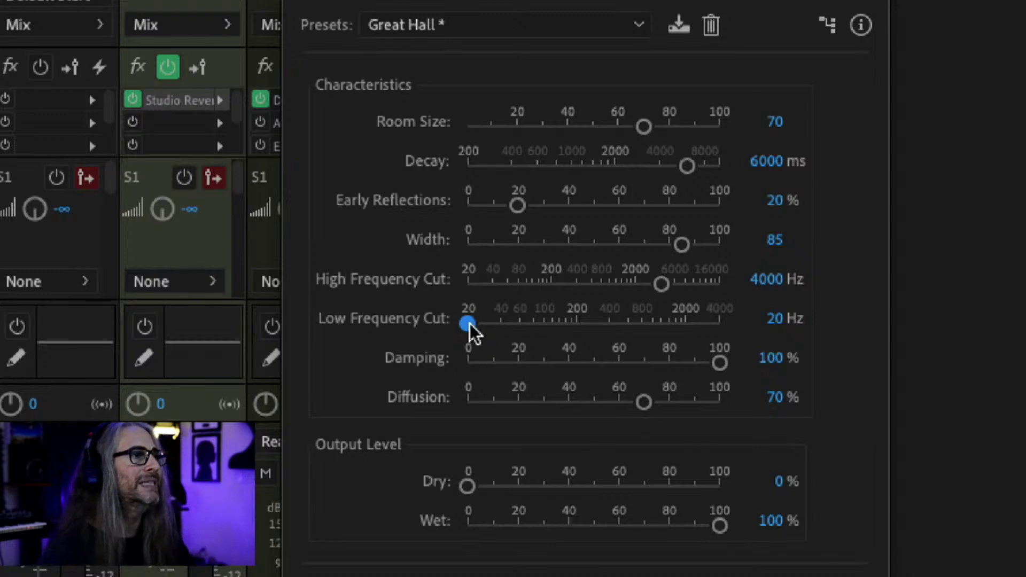
left_click_drag(470, 326, 594, 329)
left_click(776, 319)
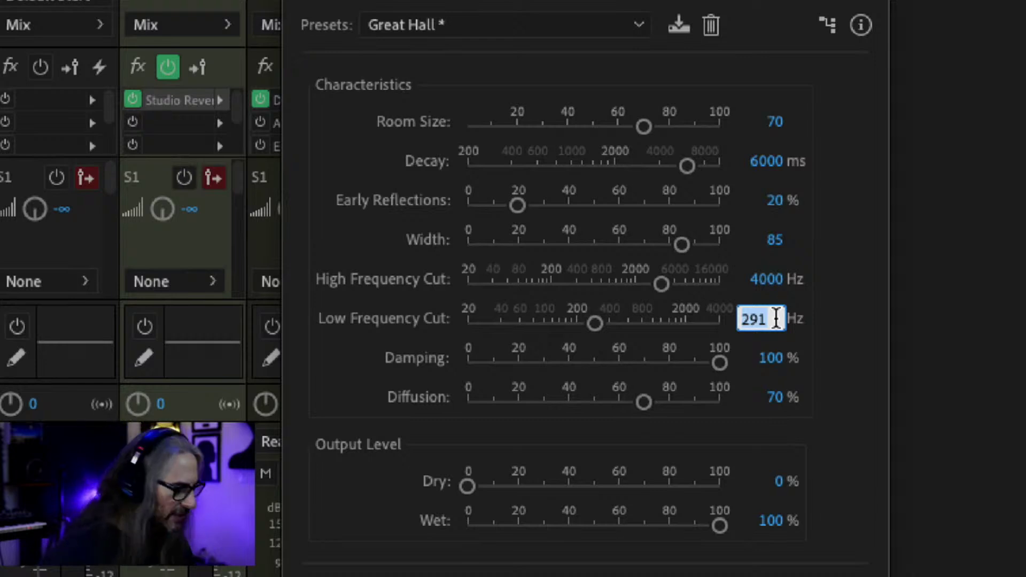
type("3900")
key("BackSpace")
key("BackSpace")
key("BackSpace")
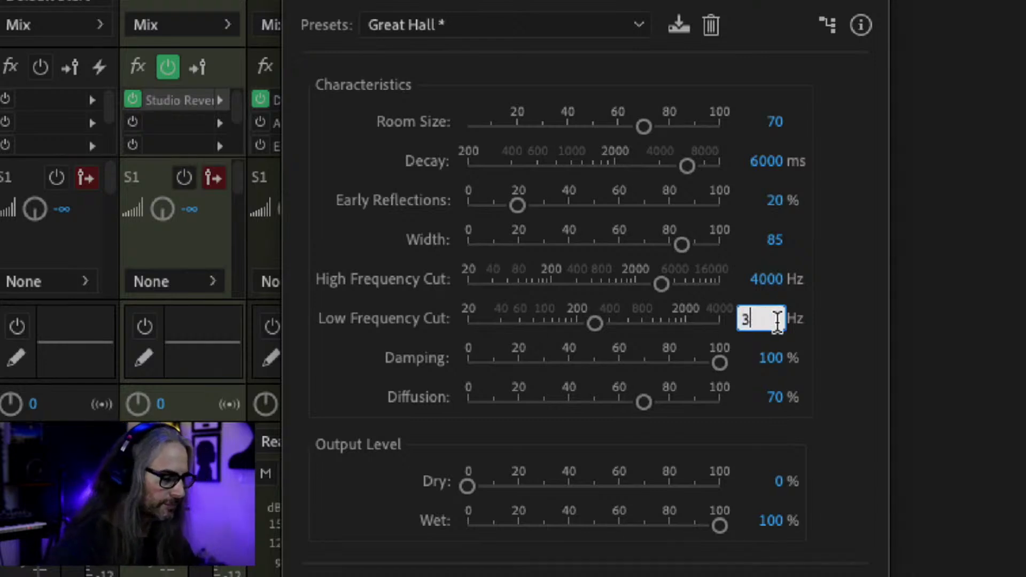
type("00")
key("Return")
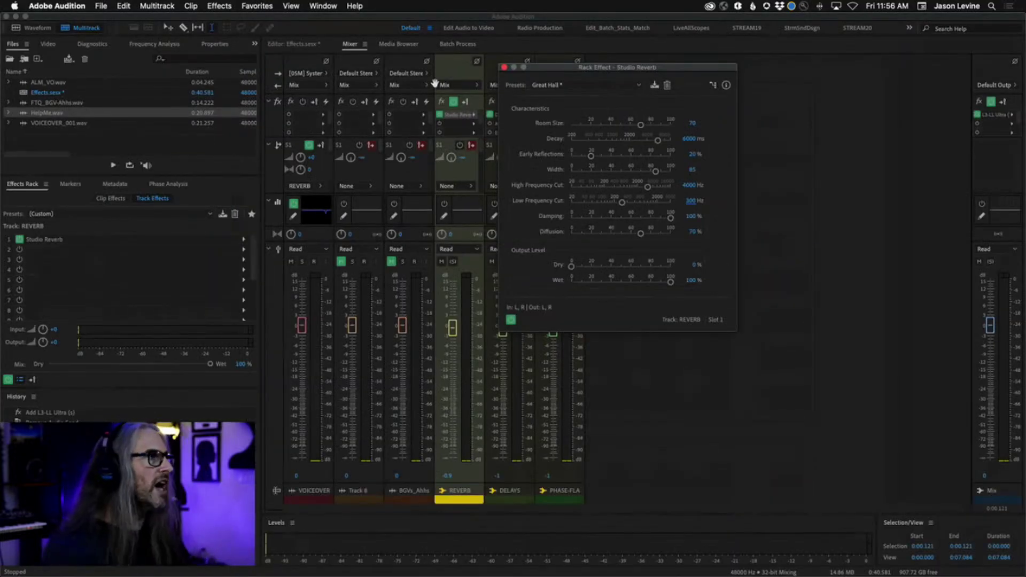
Close Studio Reverb, pull the REVERB bus fader all the way down, and play the voiceover to hear it dry.
left_click(504, 69)
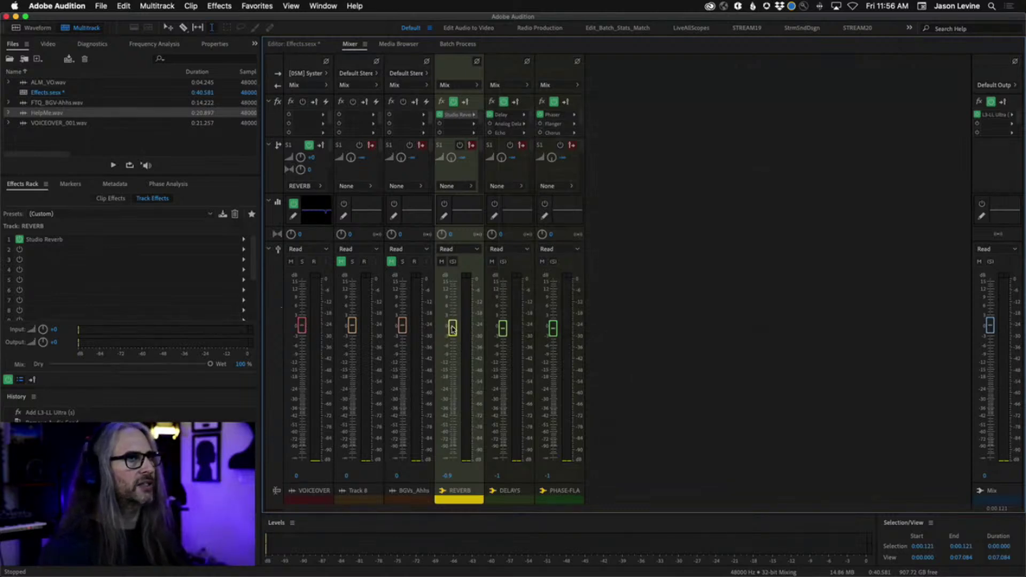
left_click_drag(449, 328, 452, 457)
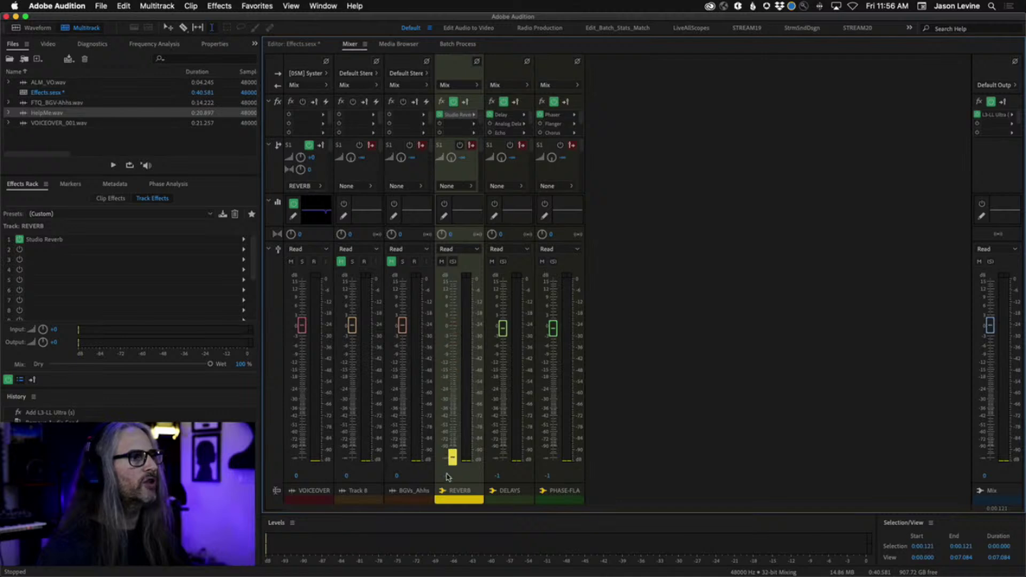
left_click(303, 45)
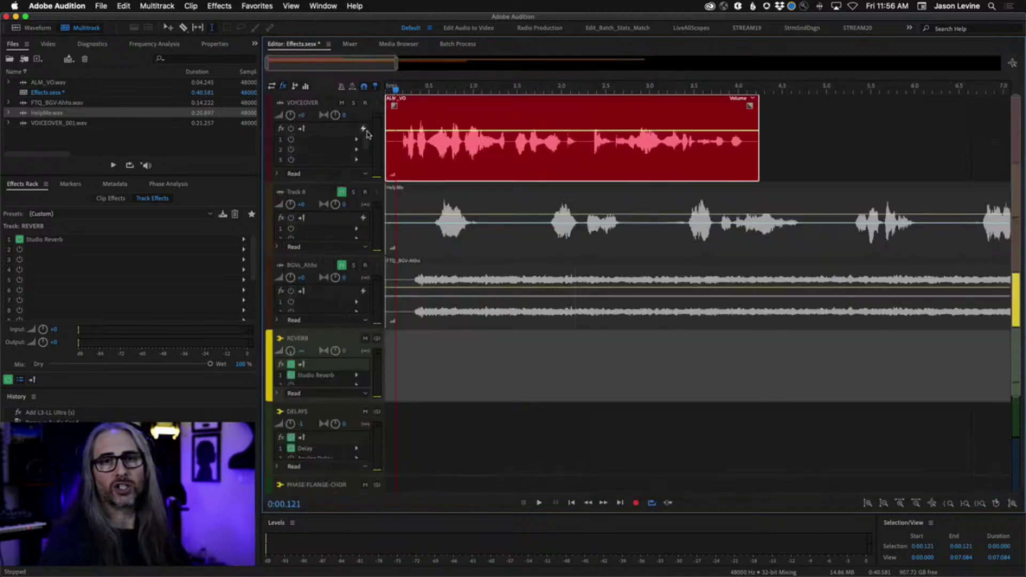
left_click(351, 46)
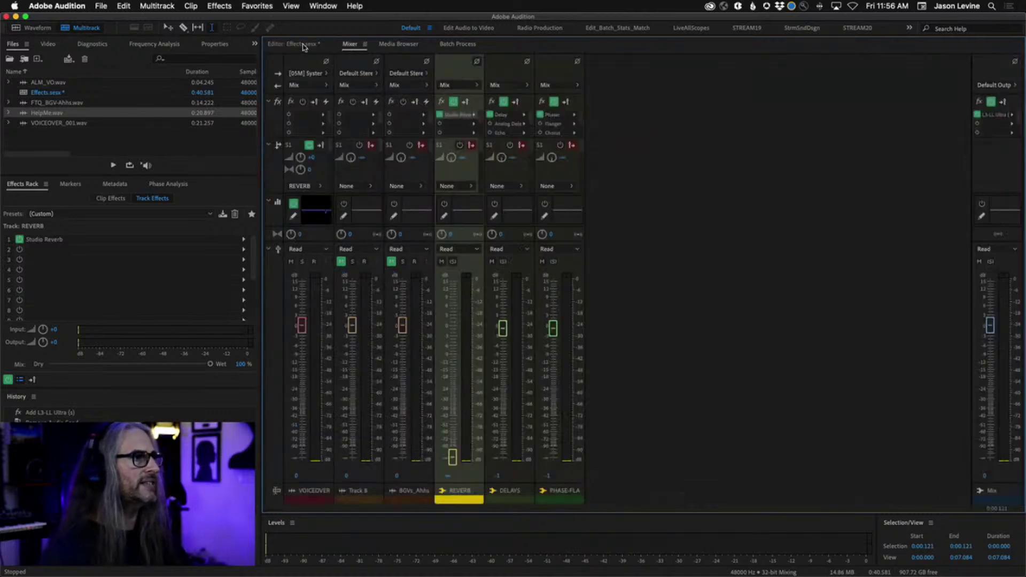
key("space")
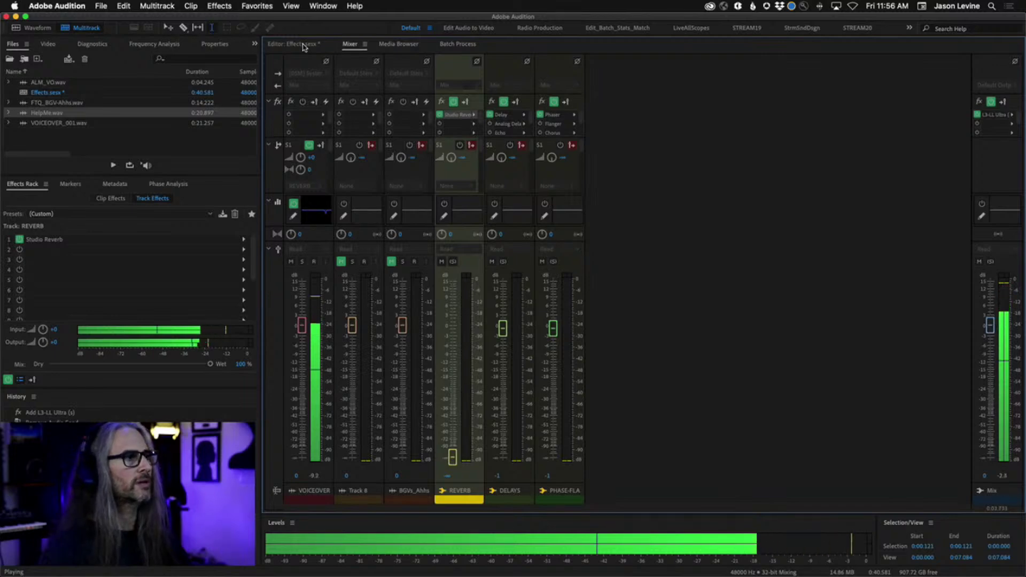
key("space")
Replay the voiceover from near its start while raising the REVERB bus fader in the mixer to about -12.6 dB.
left_click(302, 46)
left_click(404, 91)
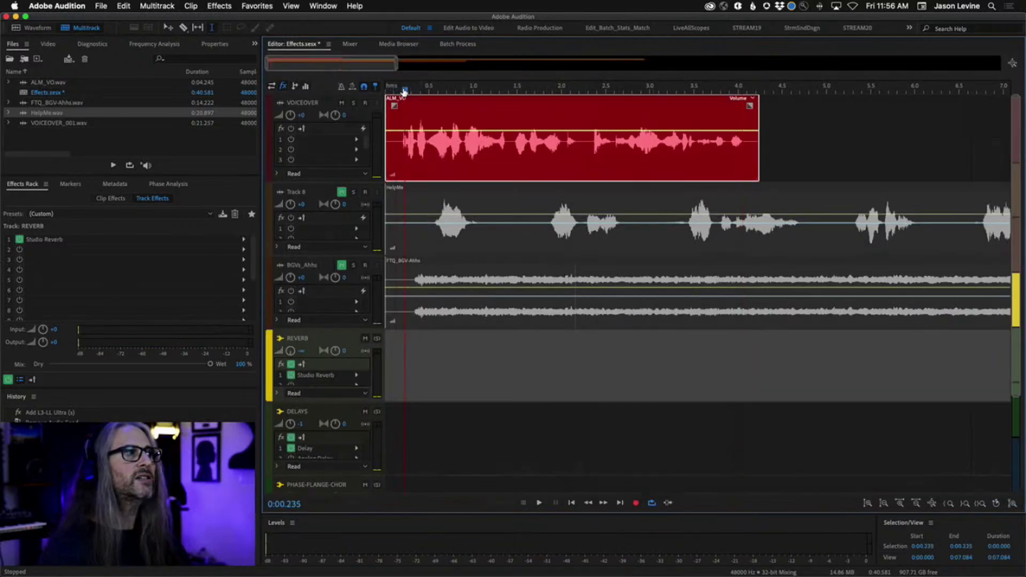
left_click(395, 89)
left_click(350, 44)
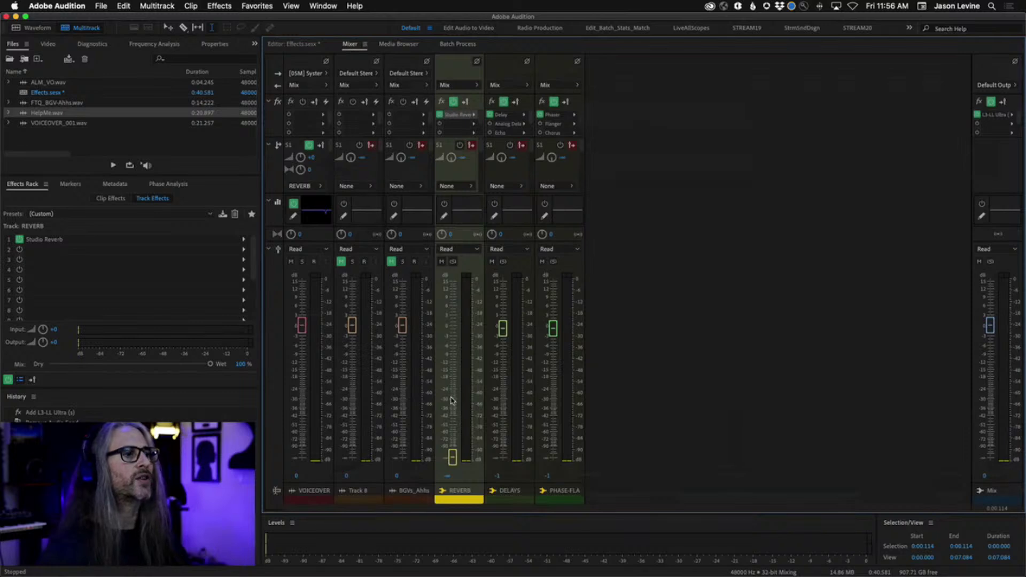
left_click_drag(453, 457, 472, 554)
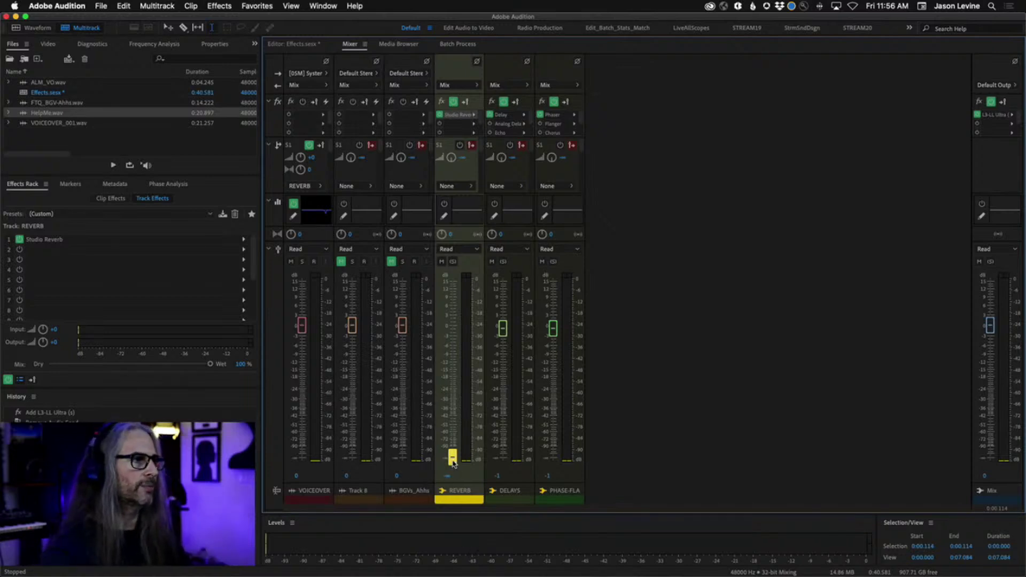
key("space")
left_click_drag(455, 461, 461, 367)
key("space")
mouse_move(458, 575)
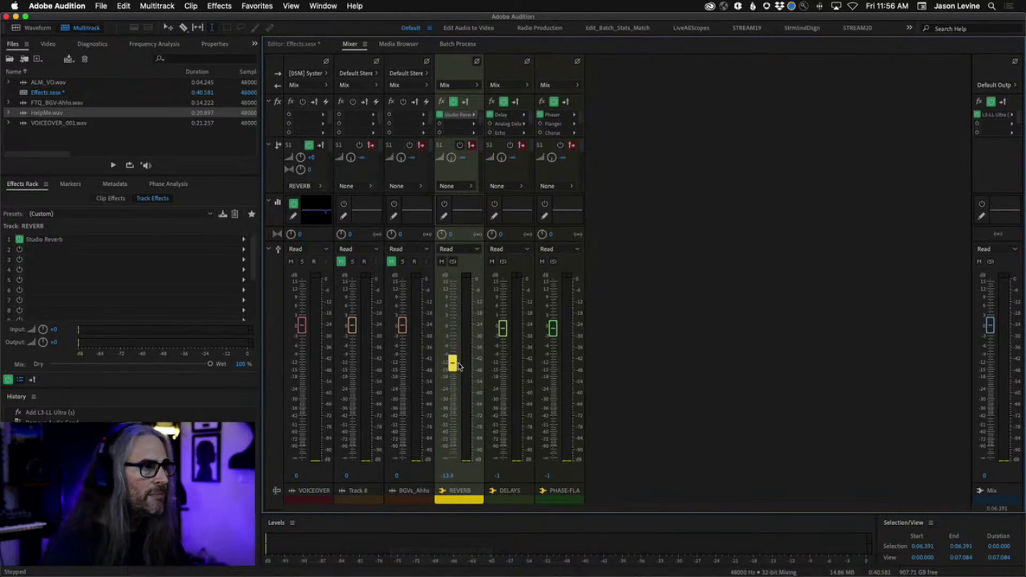
Play the voiceover again from near the start and check the reverb level in the mixer.
left_click(295, 44)
left_click(390, 88)
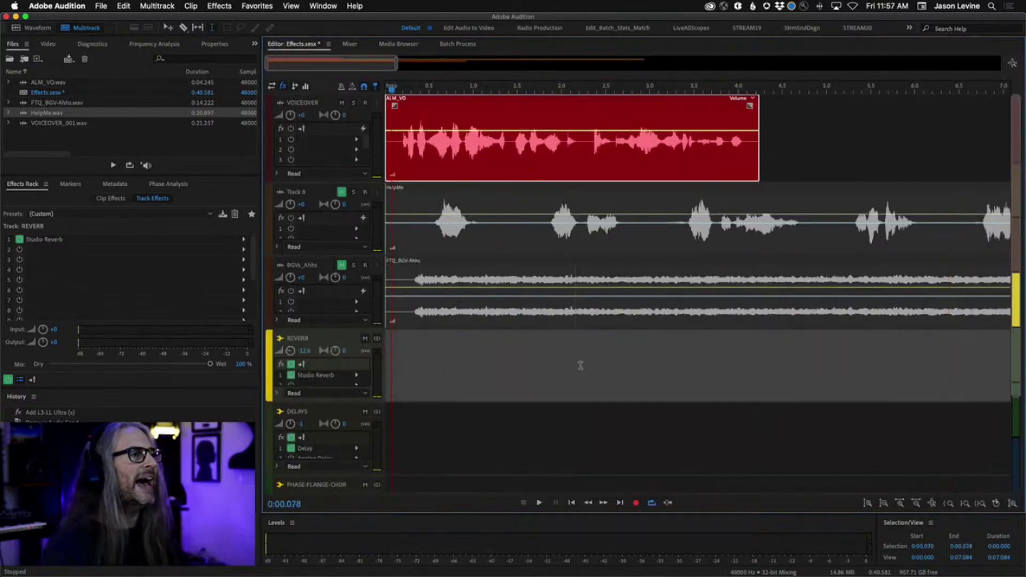
key("space")
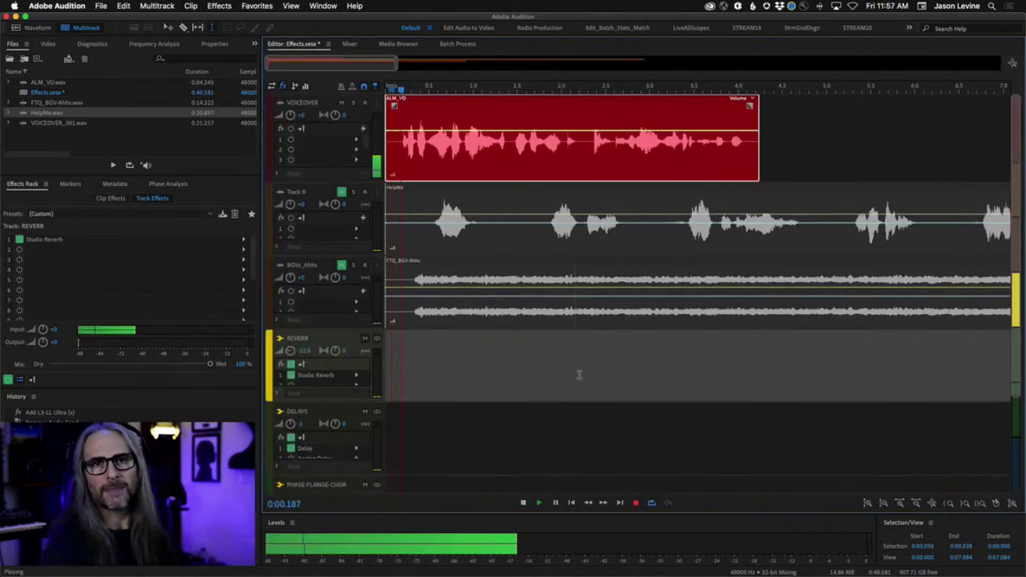
left_click(348, 45)
key("space")
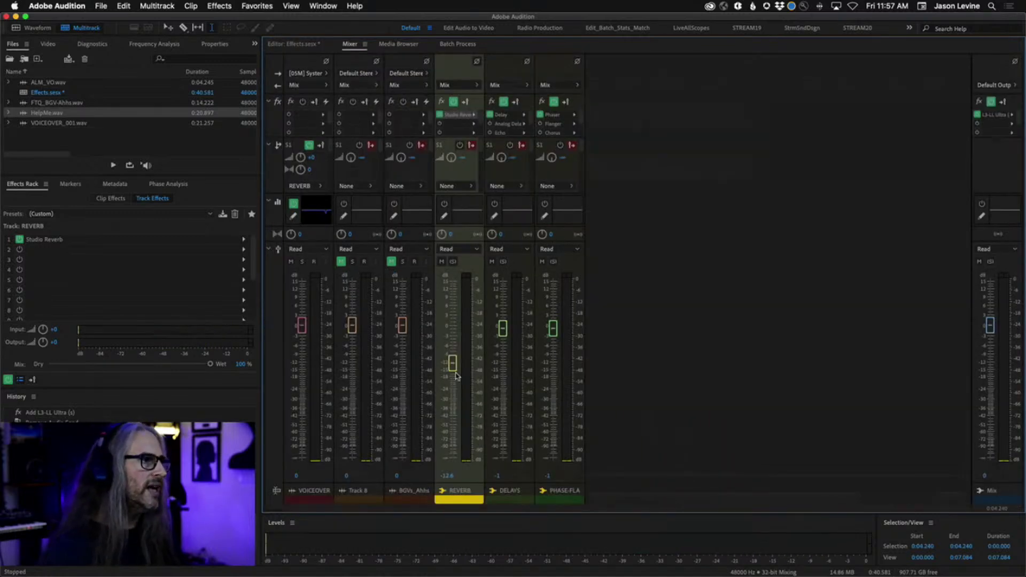
Lower the REVERB bus level to about -22.5 dB and replay the voiceover from near its start.
left_click(292, 45)
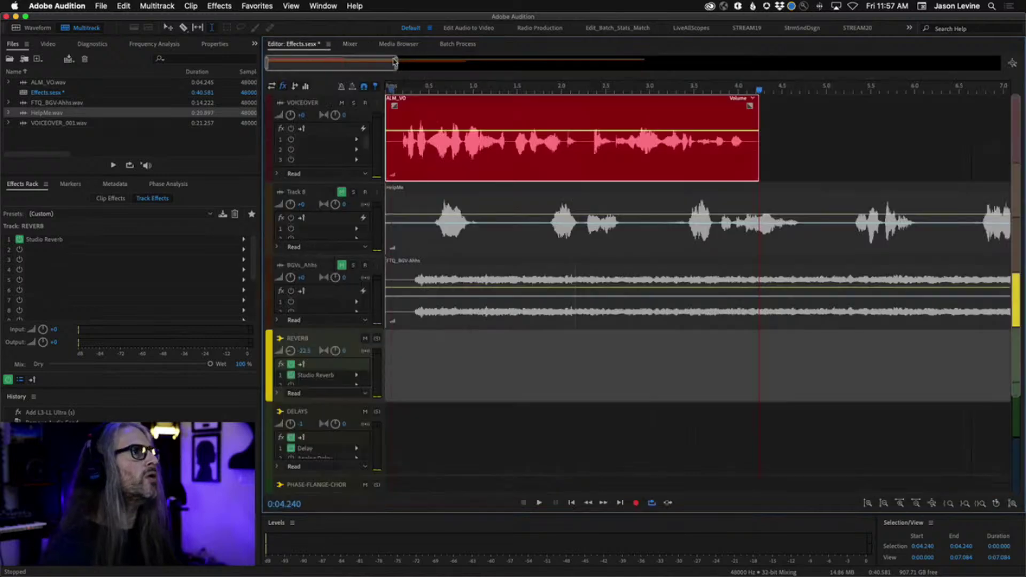
left_click(403, 90)
key("space")
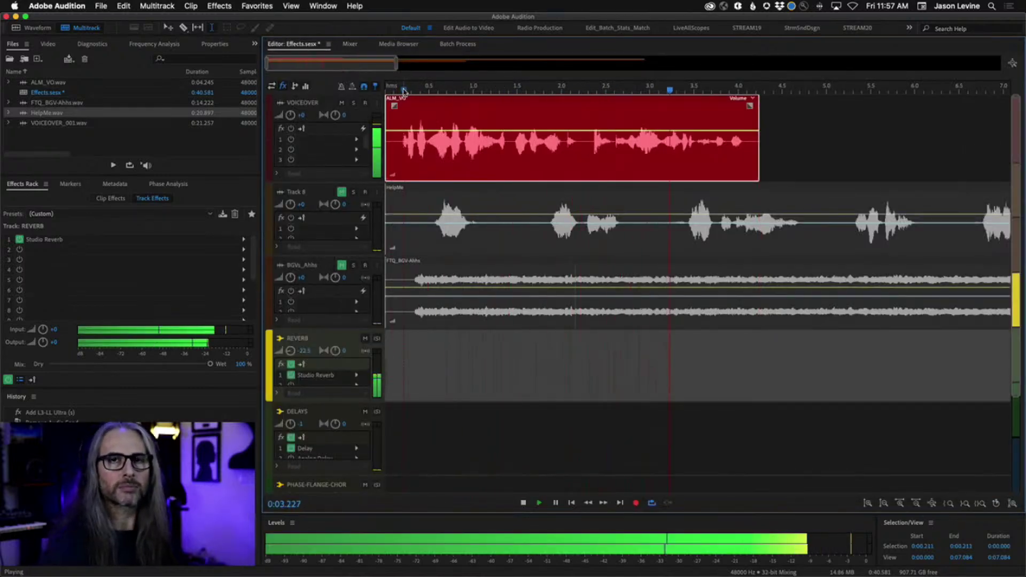
key("space")
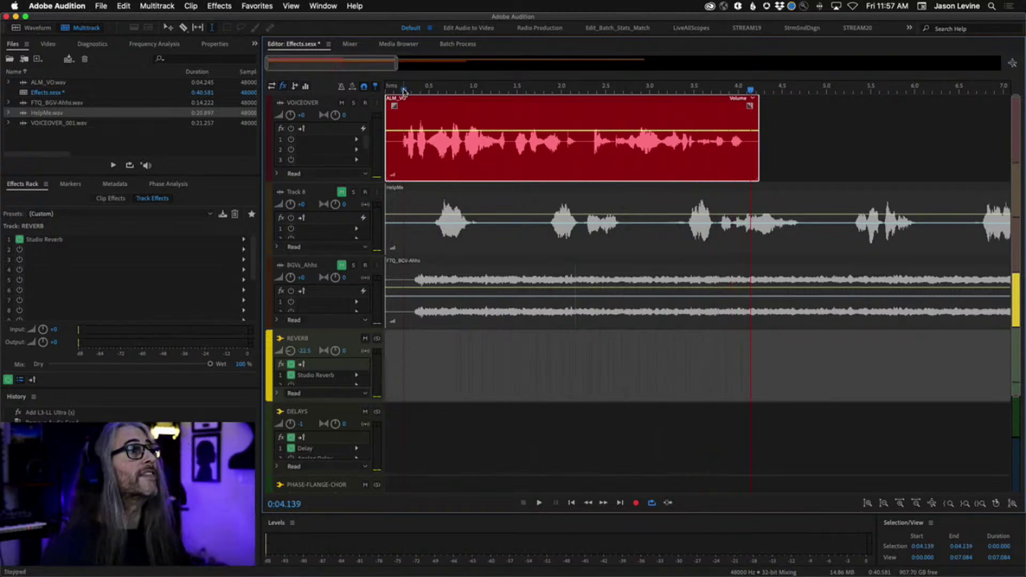
Open Studio Reverb on the REVERB bus in the mixer and load the Swirly Reverb preset.
left_click(350, 44)
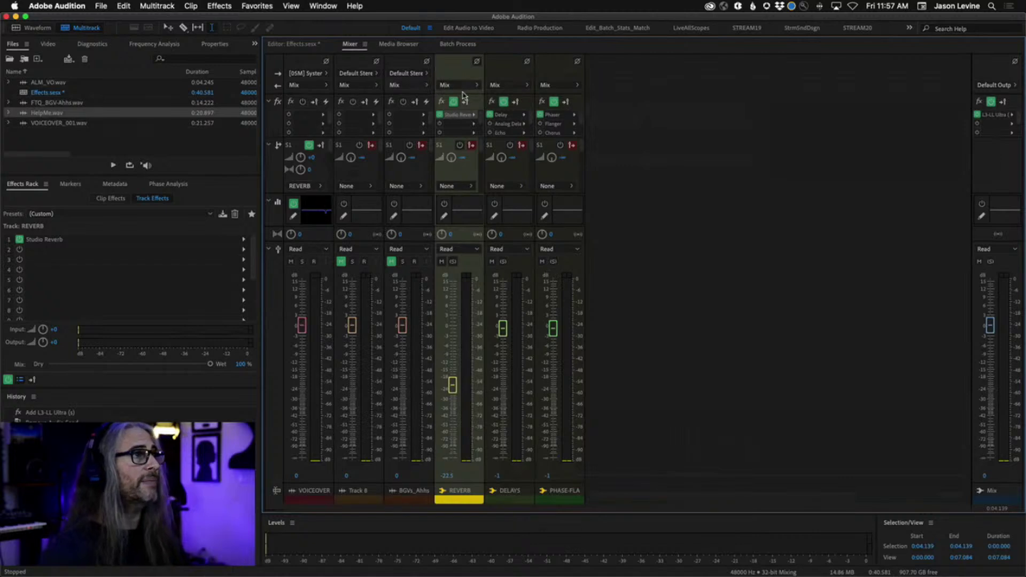
double_click(467, 119)
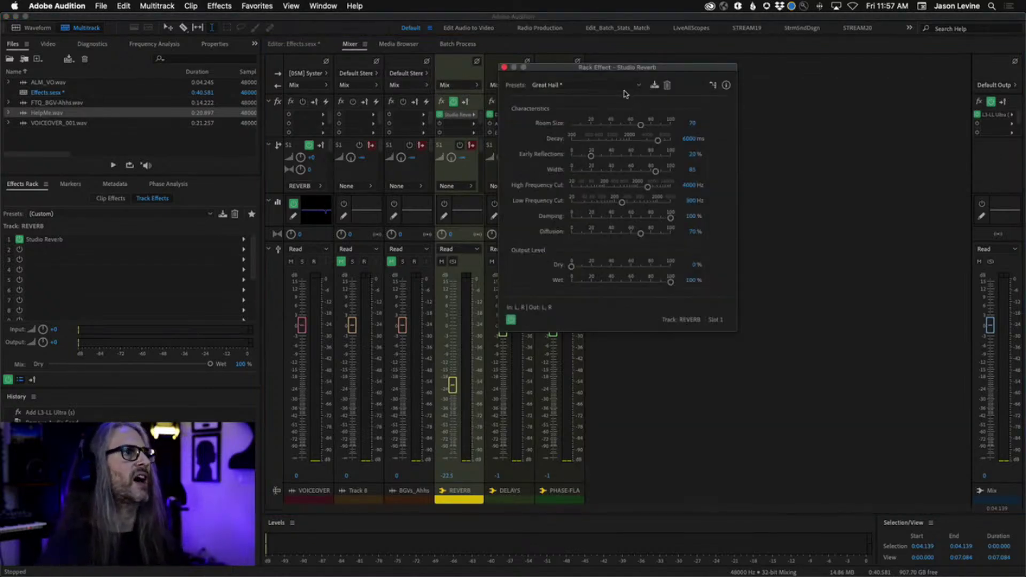
left_click(622, 88)
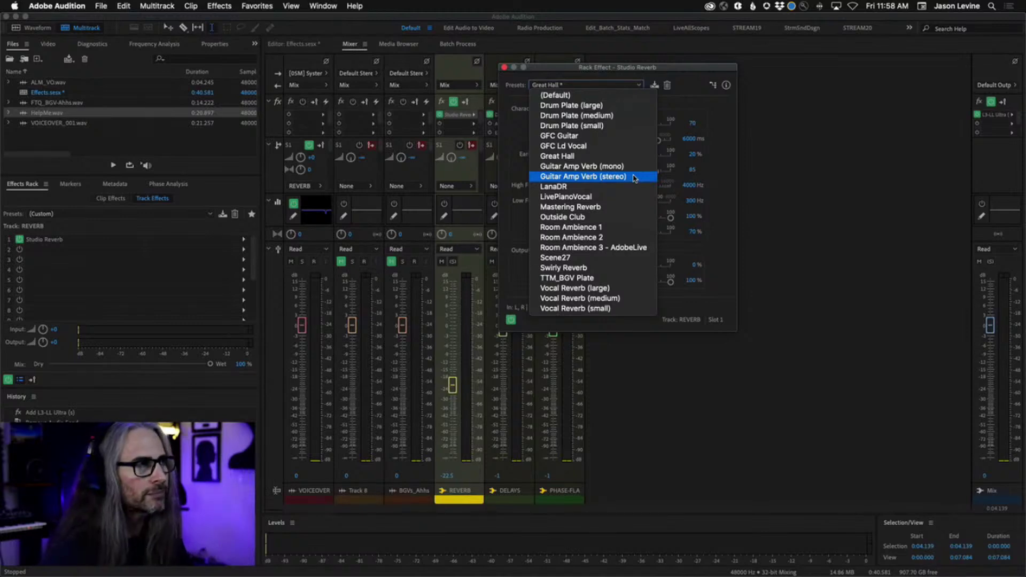
left_click(591, 71)
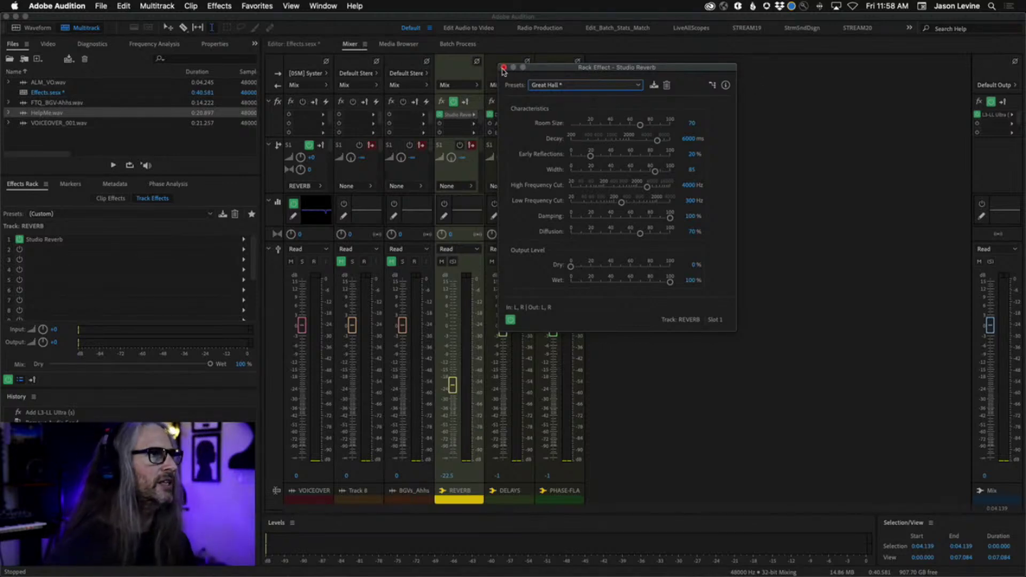
left_click(615, 86)
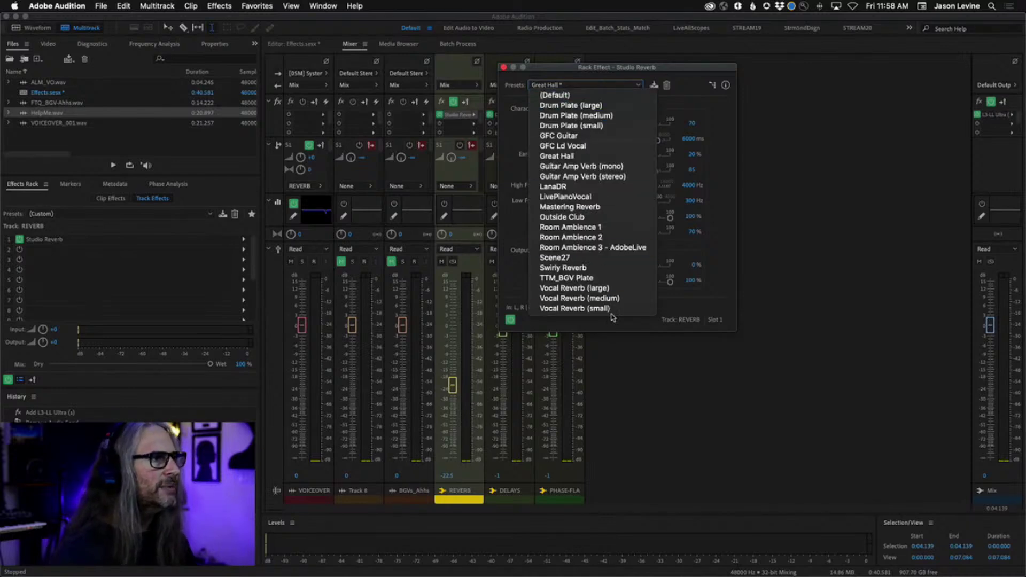
left_click(607, 267)
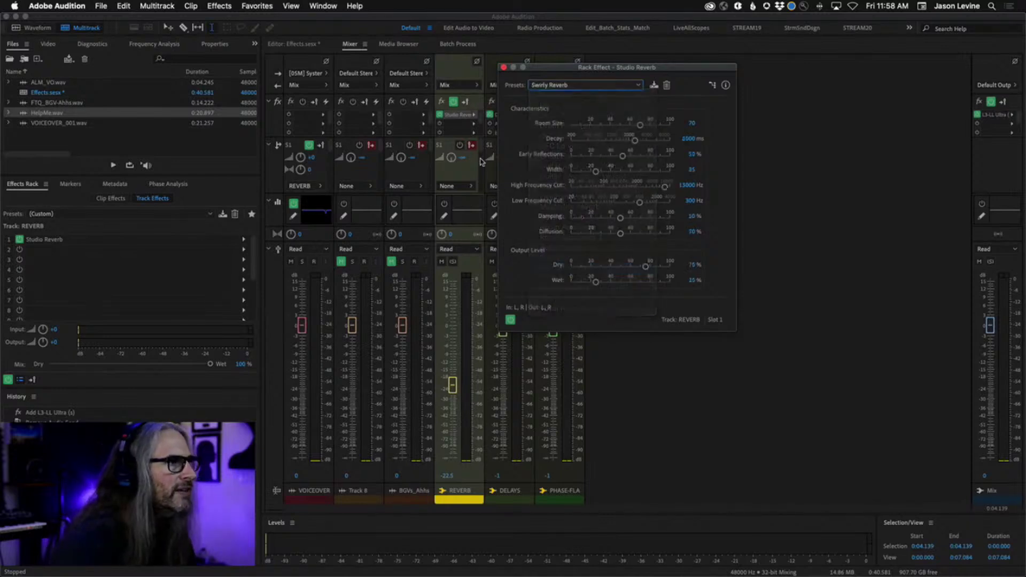
Raise the REVERB bus volume to -10.5 dB and play the voiceover from near its start.
left_click(298, 44)
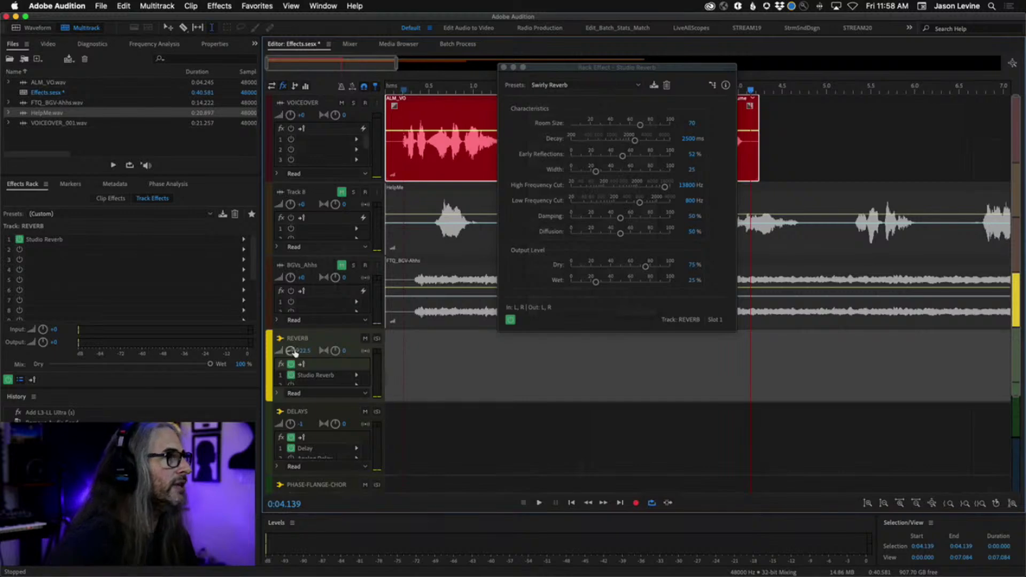
left_click_drag(289, 350, 290, 343)
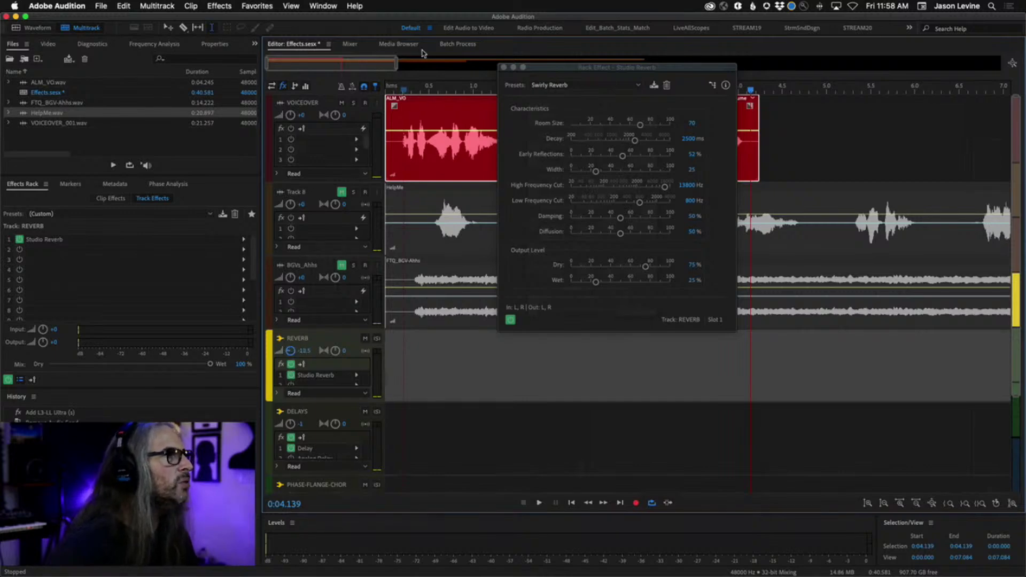
left_click(399, 85)
key("space")
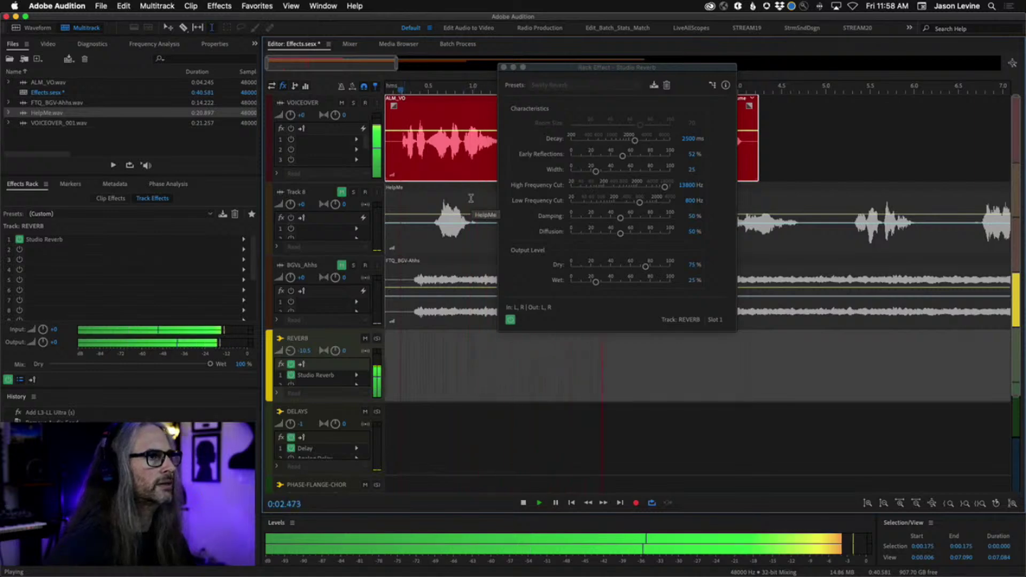
key("space")
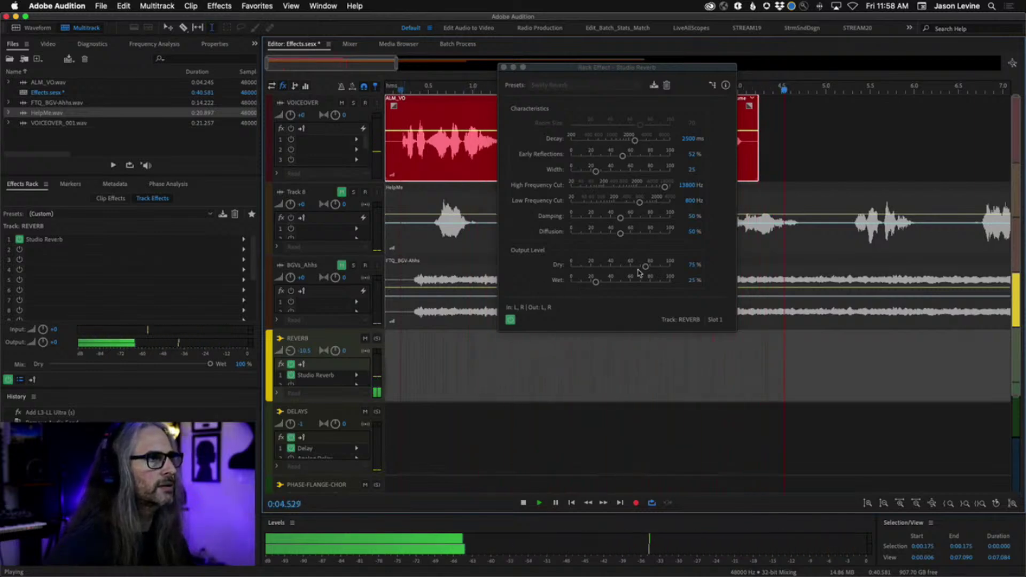
Set Studio Reverb's output levels to 0% dry and 100% wet, and replay the voiceover from near its start.
left_click_drag(646, 266, 509, 273)
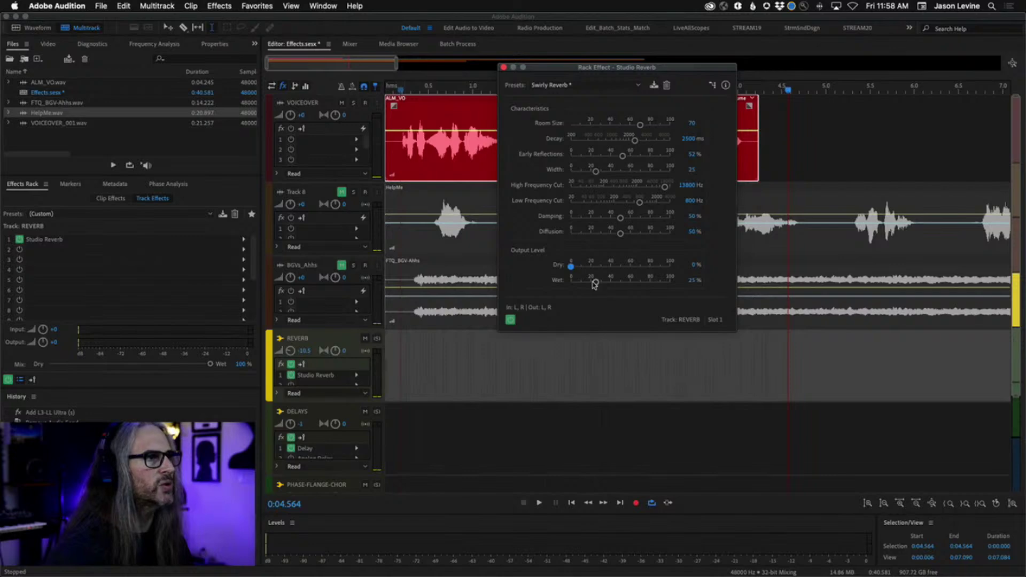
left_click_drag(596, 282, 716, 288)
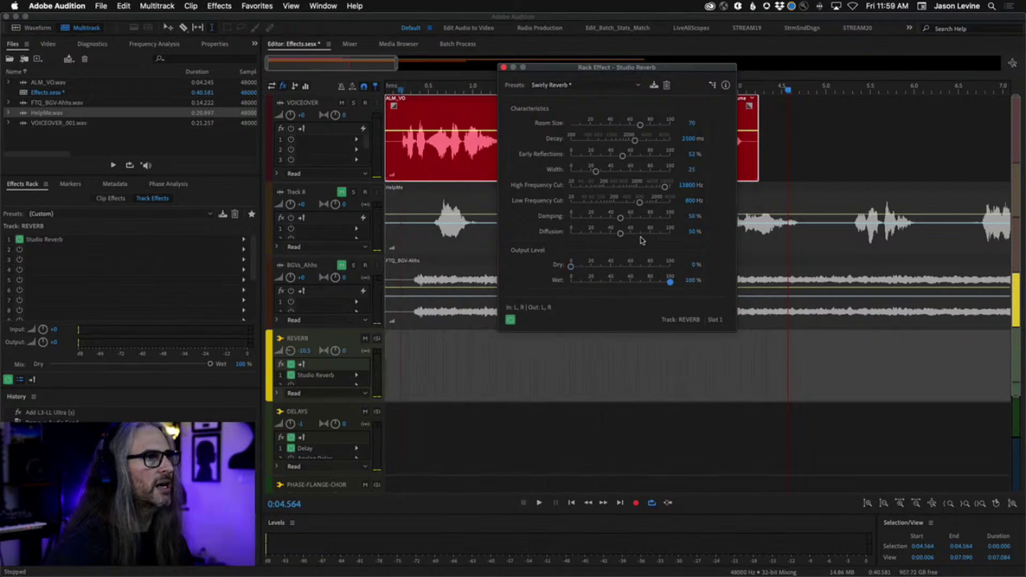
left_click(400, 90)
key("space")
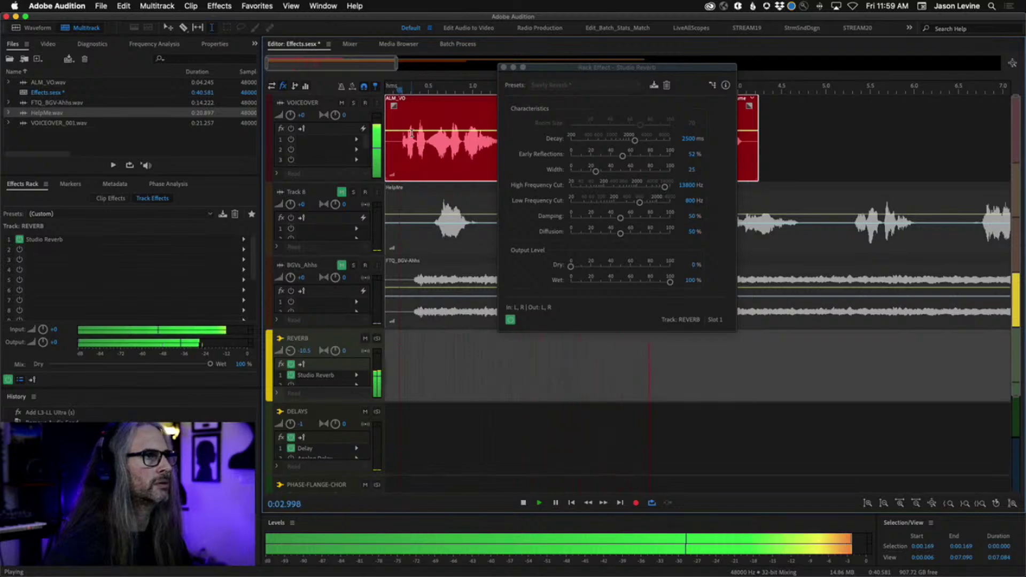
key("space")
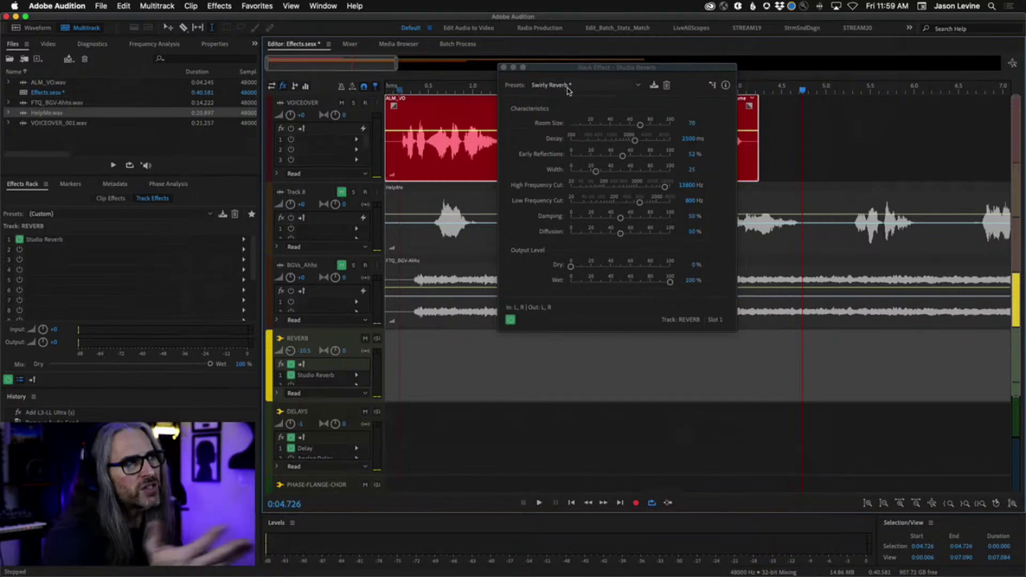
Close Studio Reverb, return the playhead to the start, and inspect the VOICEOVER track's EQ from the mixer.
left_click(503, 68)
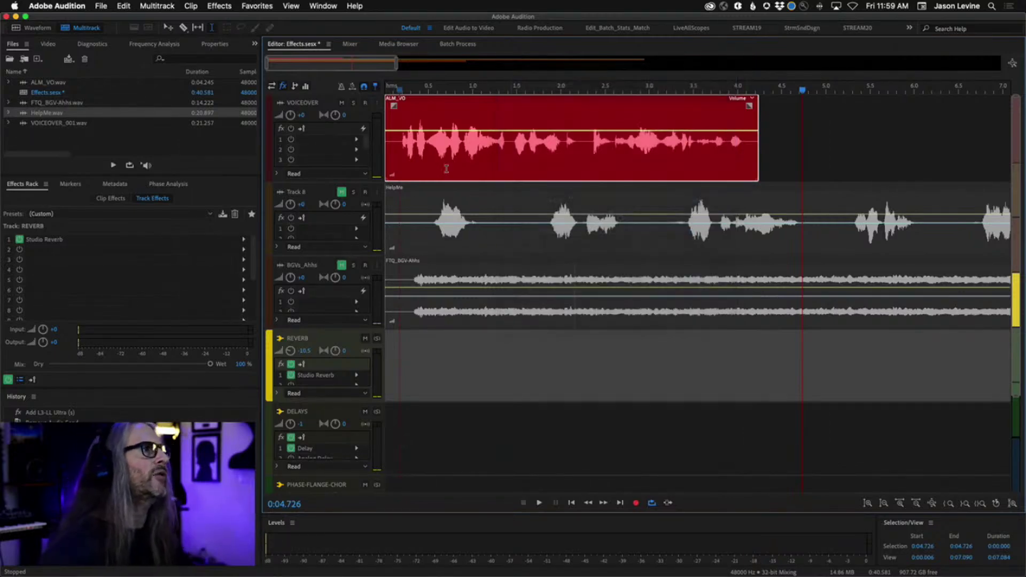
key("Home")
left_click(350, 44)
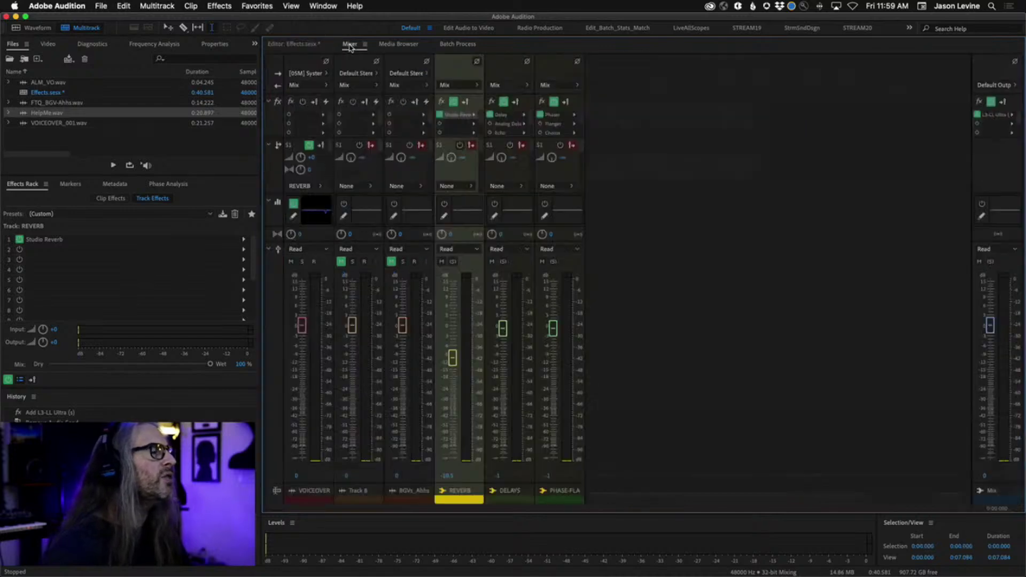
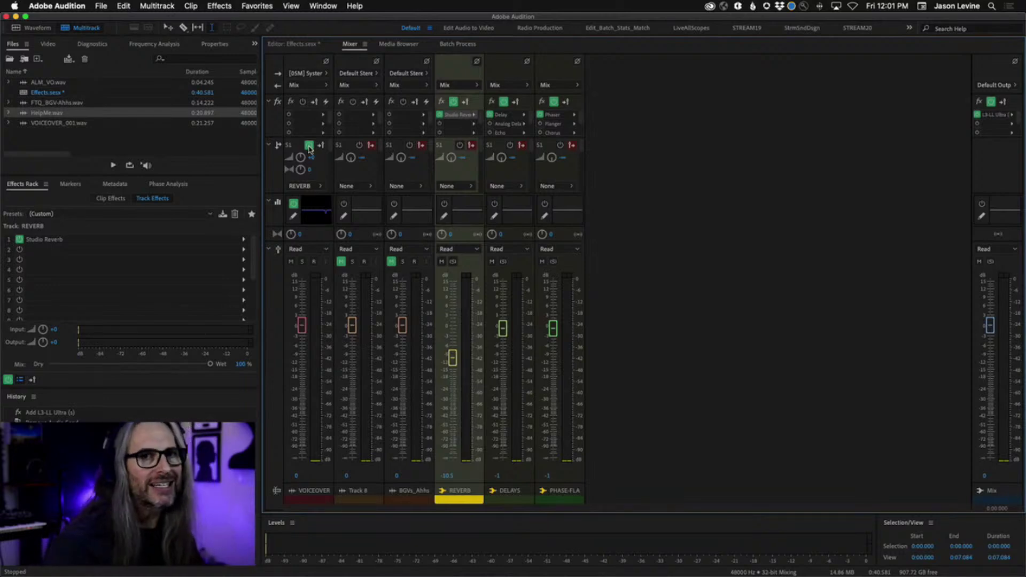
double_click(325, 217)
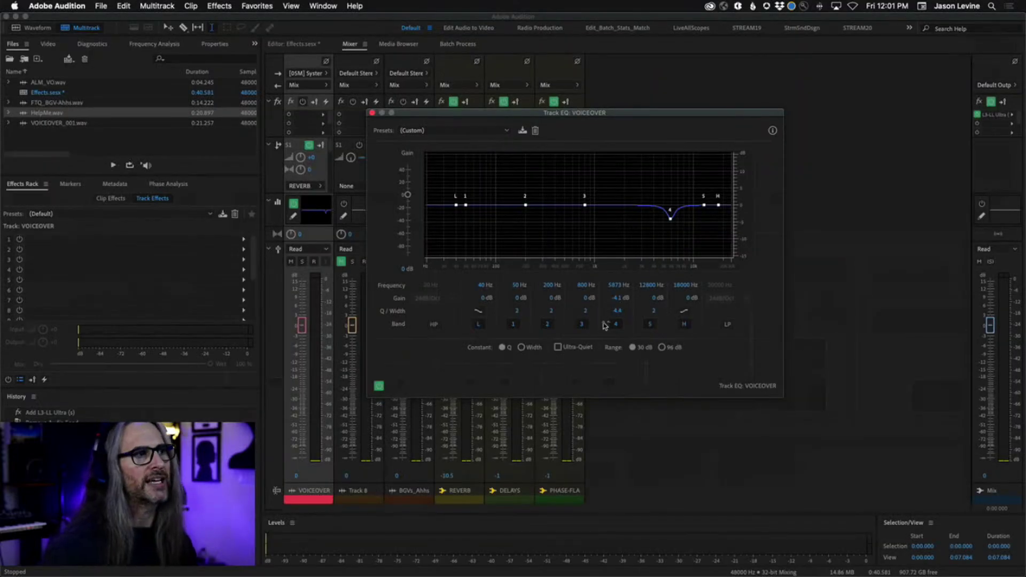
left_click(372, 113)
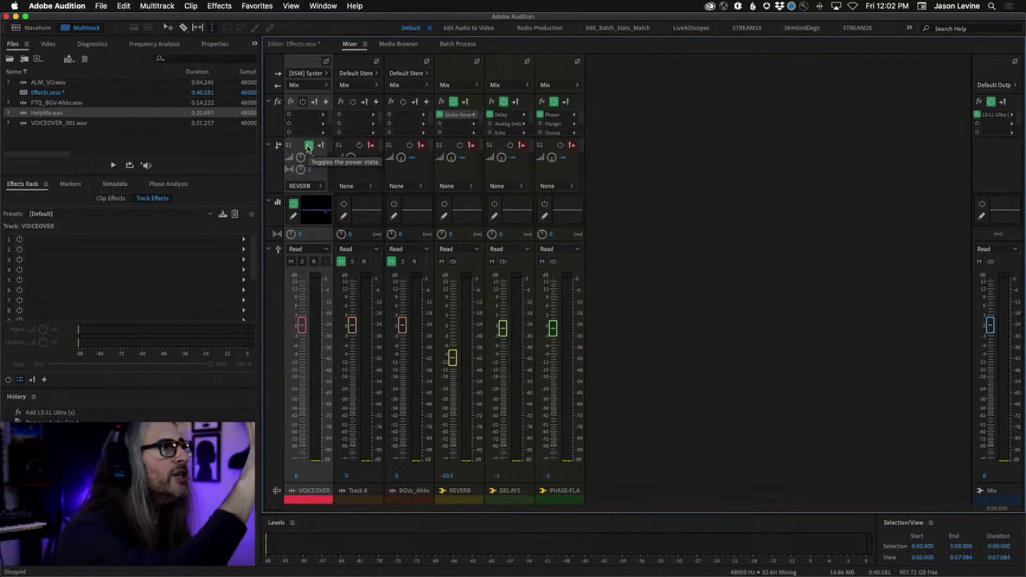
Turn off the VOICEOVER track's send to REVERB and enable its second send to the DELAYS bus at 0 dB.
left_click(309, 146)
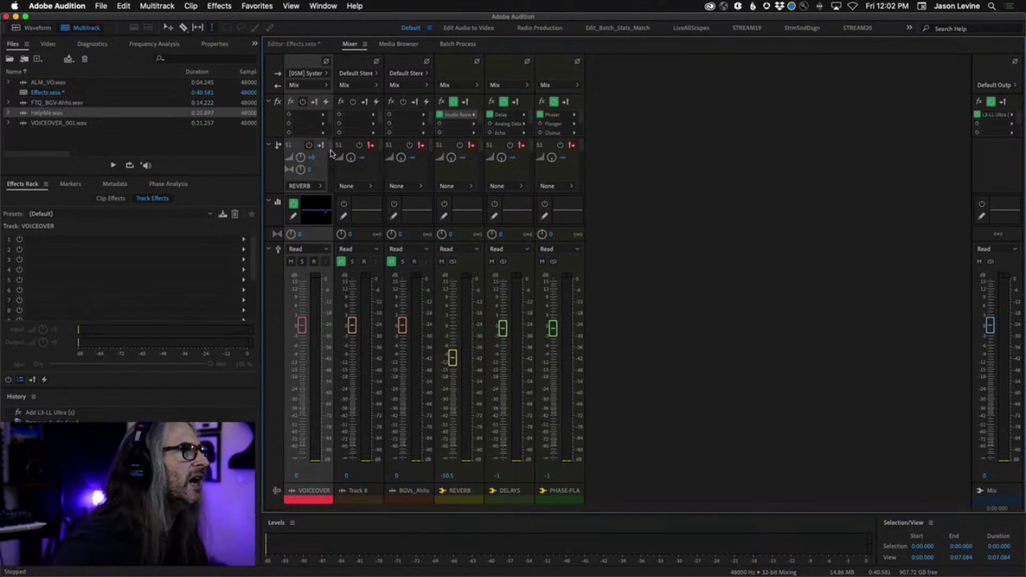
scroll(331, 153, "down", 1)
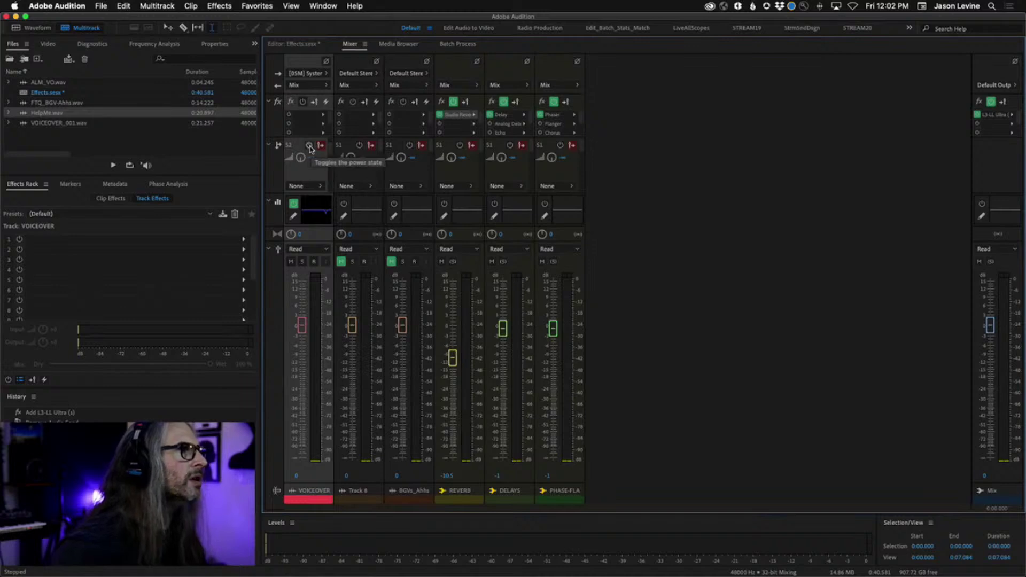
left_click(309, 145)
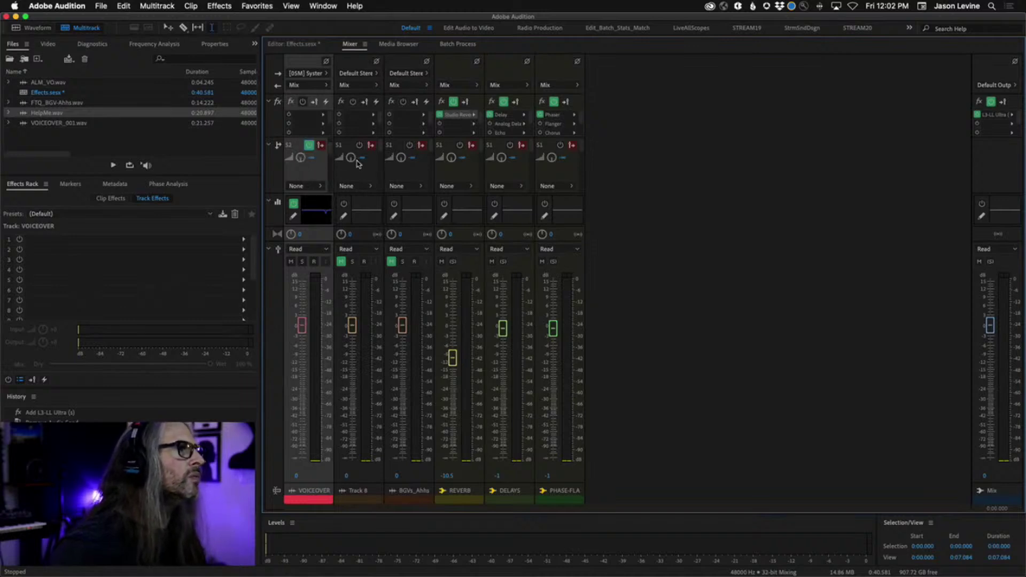
left_click(312, 158)
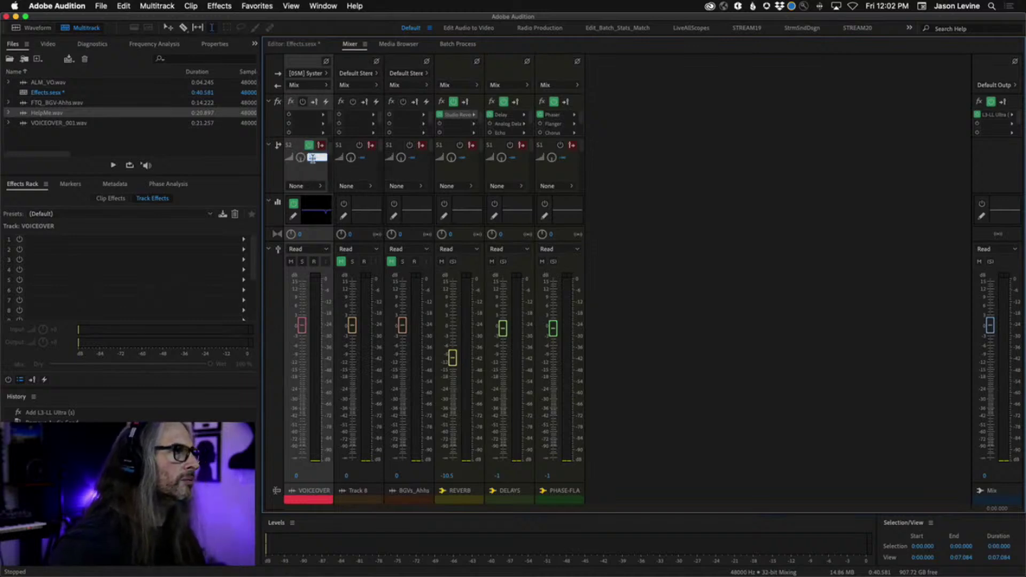
left_click(315, 186)
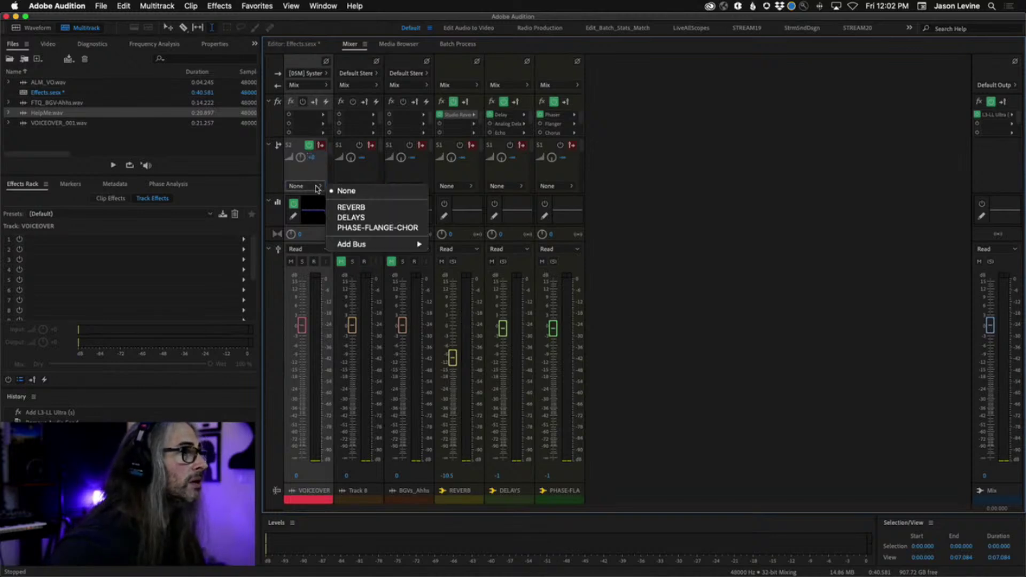
left_click(356, 220)
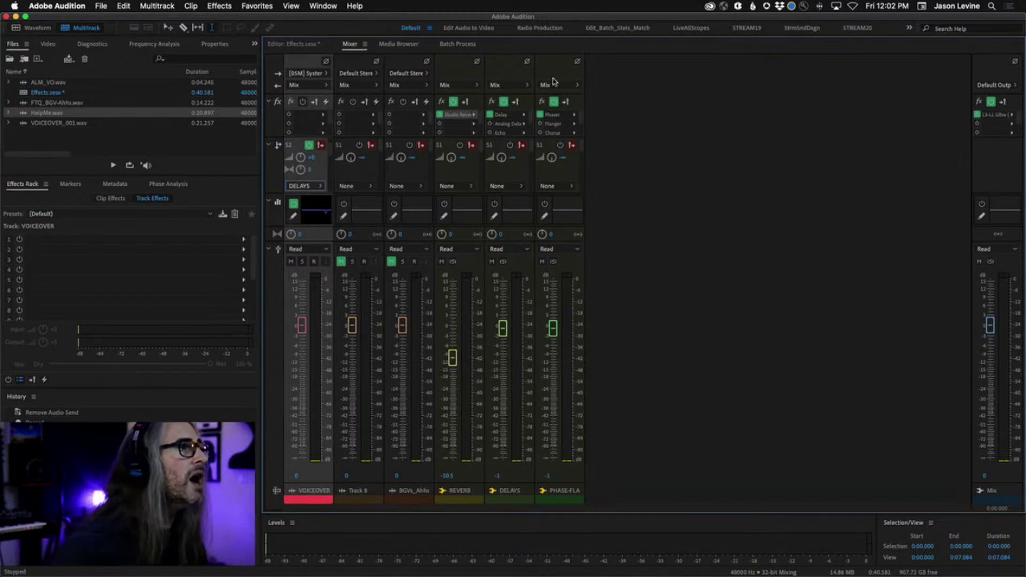
Open the Delay effect on the DELAYS bus for editing and move its window slightly aside.
left_click(525, 116)
mouse_move(586, 166)
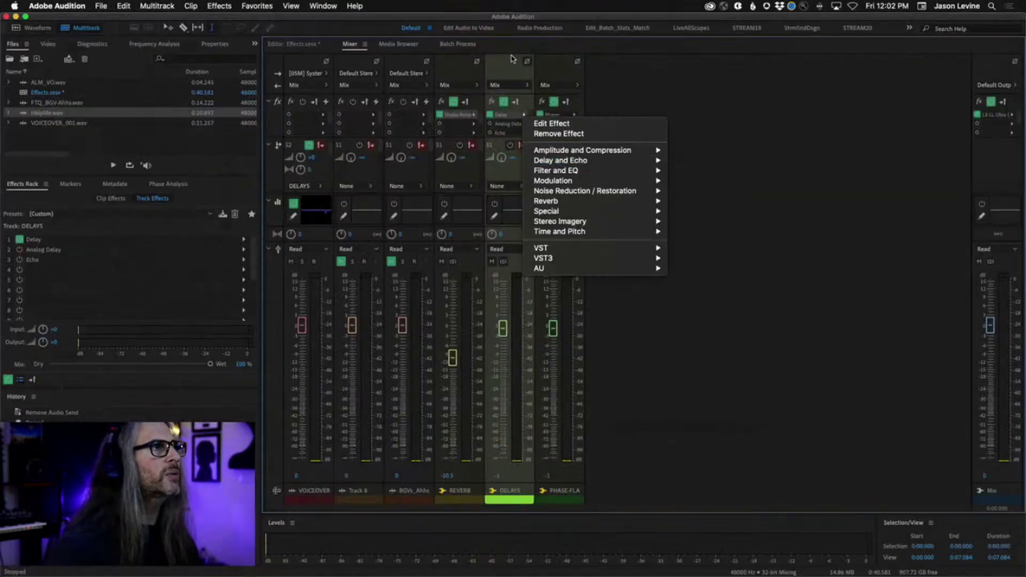
left_click(512, 59)
double_click(505, 115)
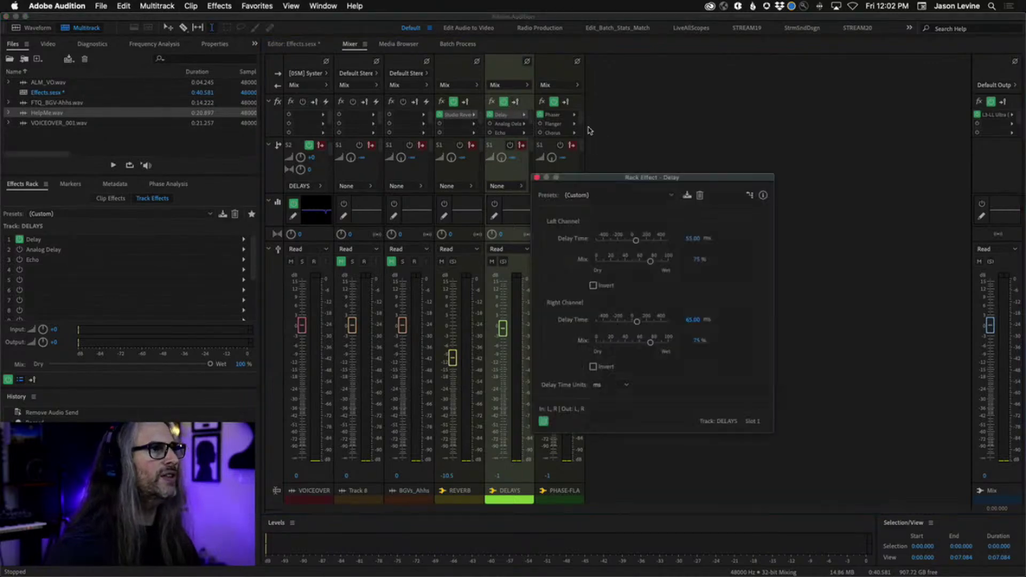
mouse_move(609, 177)
left_mouse_down()
mouse_move(696, 97)
mouse_move(790, 102)
mouse_move(630, 187)
mouse_move(604, 188)
left_mouse_up()
Bypass the Delay effect on the DELAYS bus and play the voiceover twice in the multitrack editor from near its start.
left_click(298, 45)
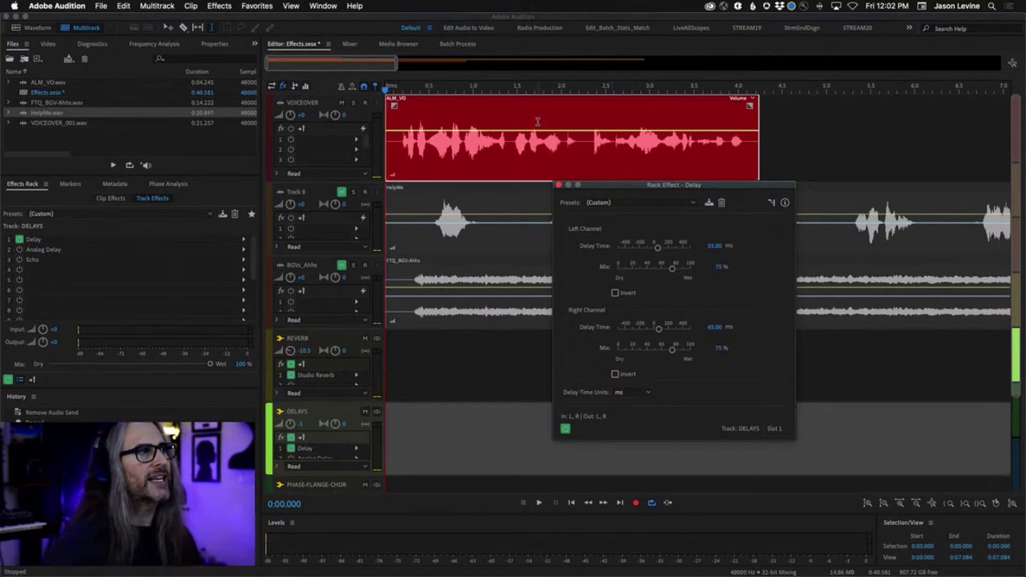
left_click(490, 102)
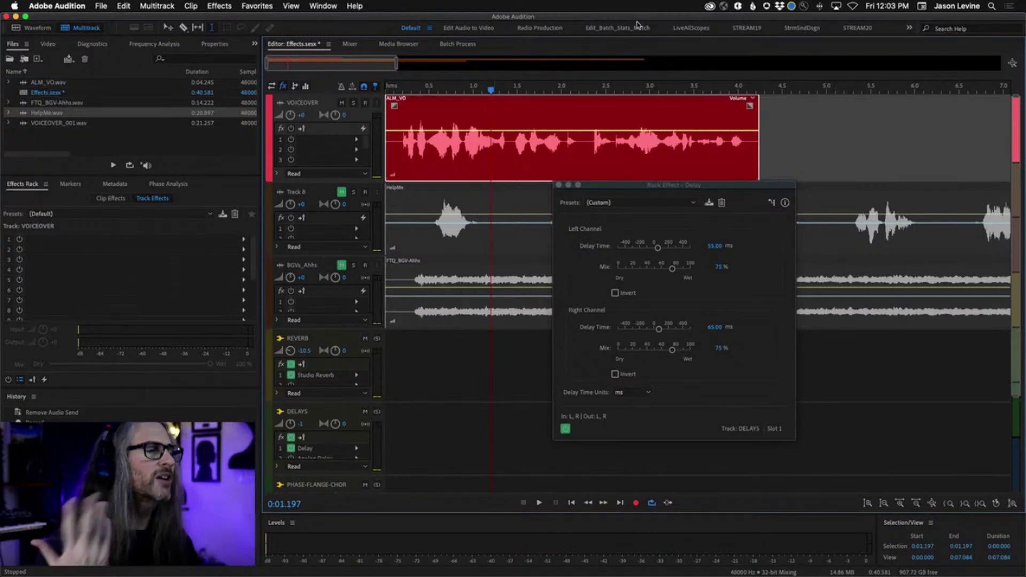
left_click_drag(492, 91, 397, 90)
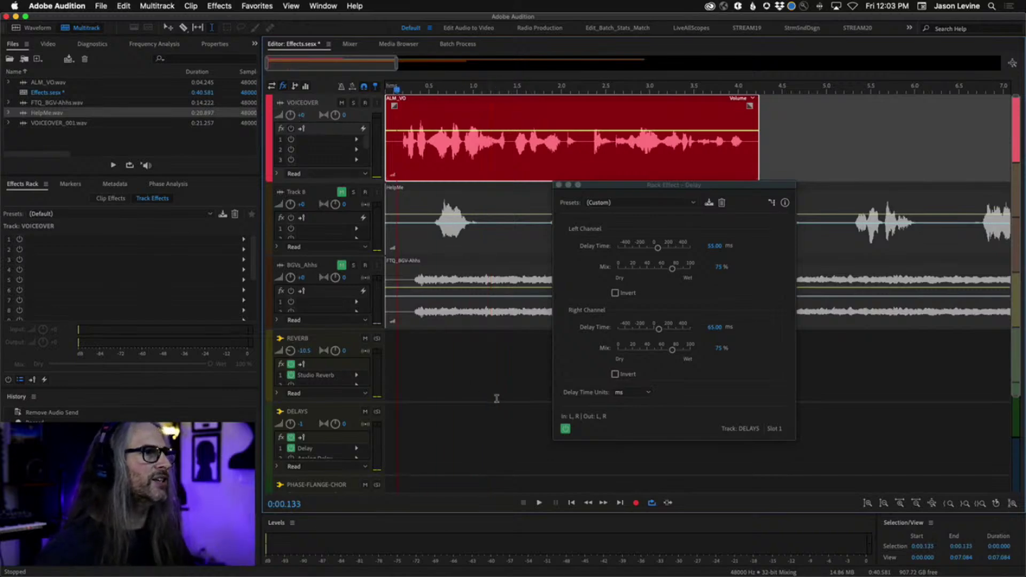
left_click(566, 429)
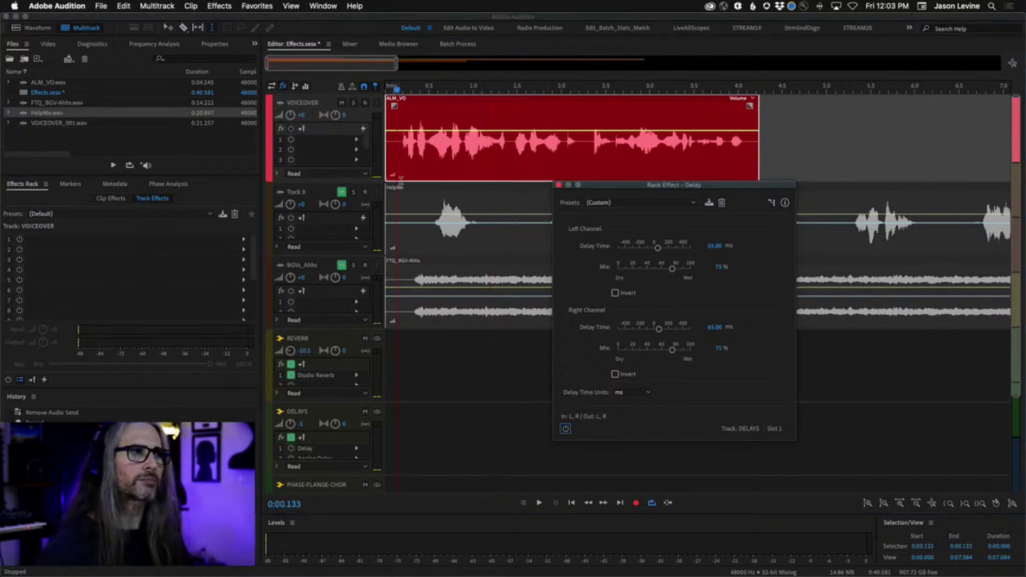
key("space")
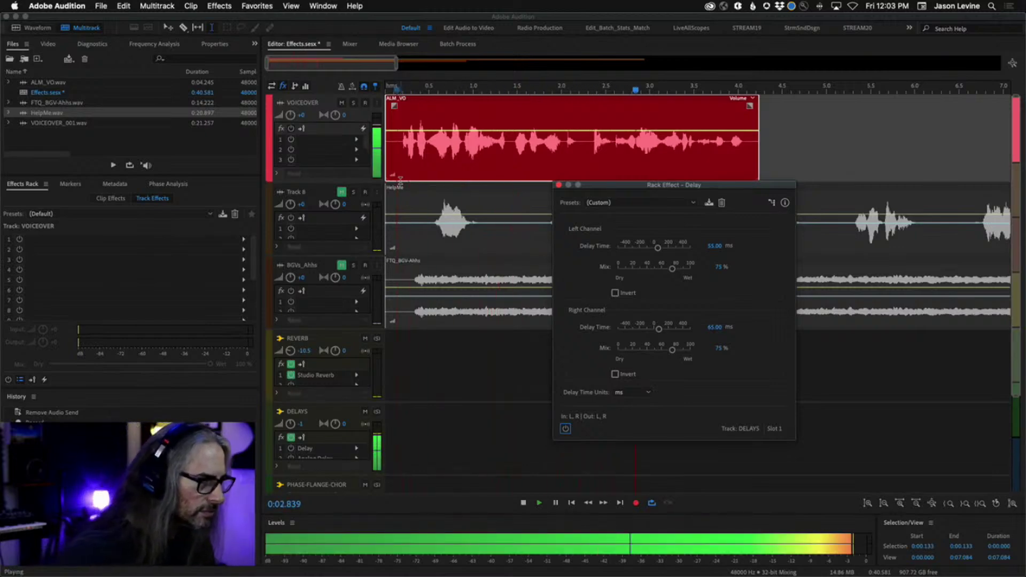
key("space")
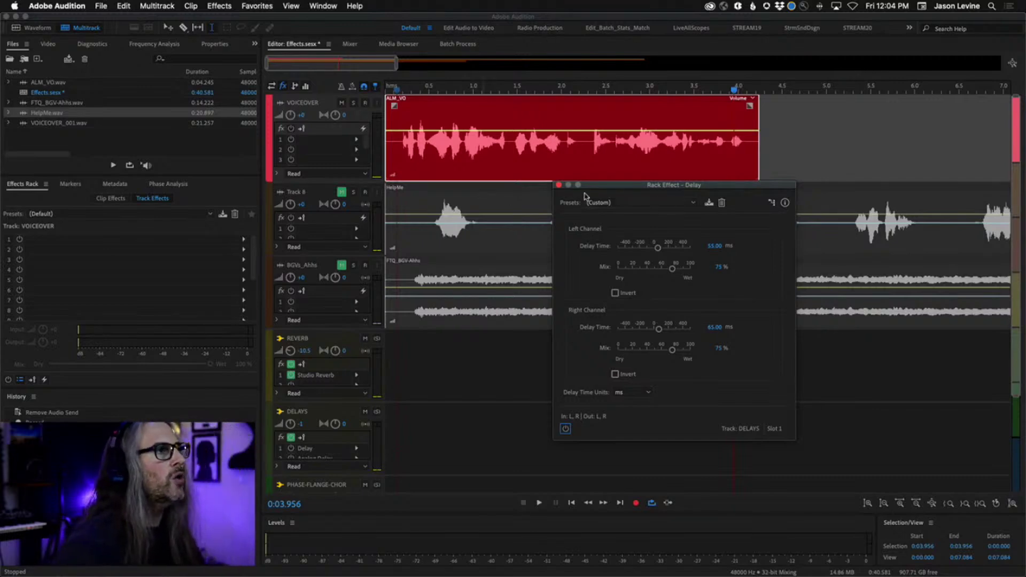
left_click(397, 92)
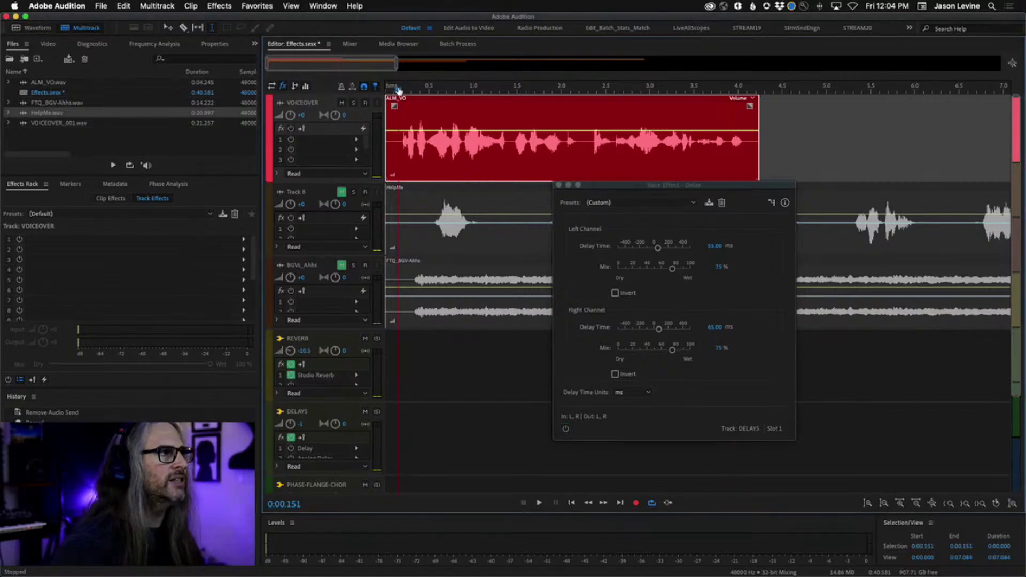
key("space")
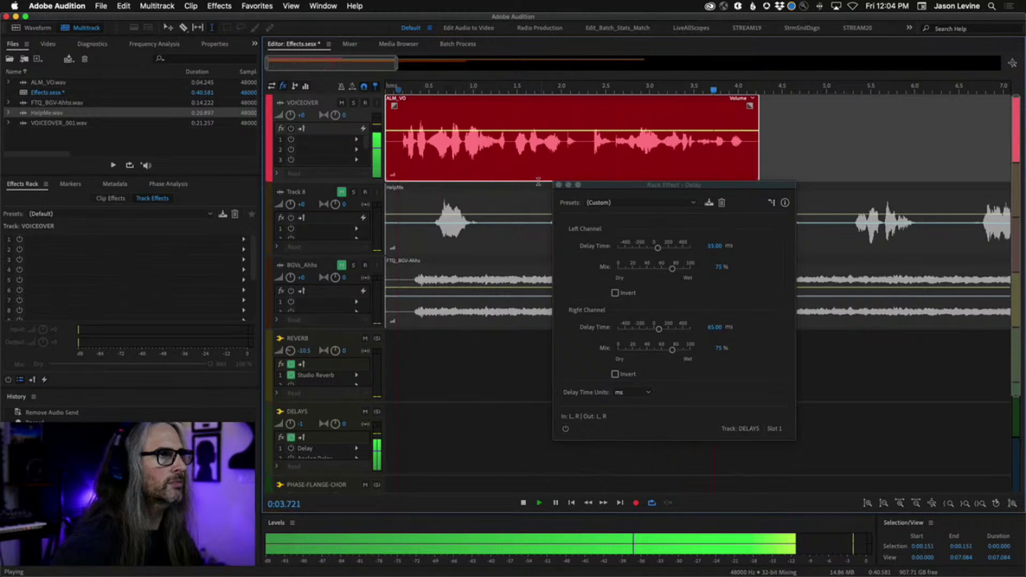
Audition the voiceover's second phrase repeatedly from between about 2.3 and 2.6 seconds with the Delay effect bypassed.
key("space")
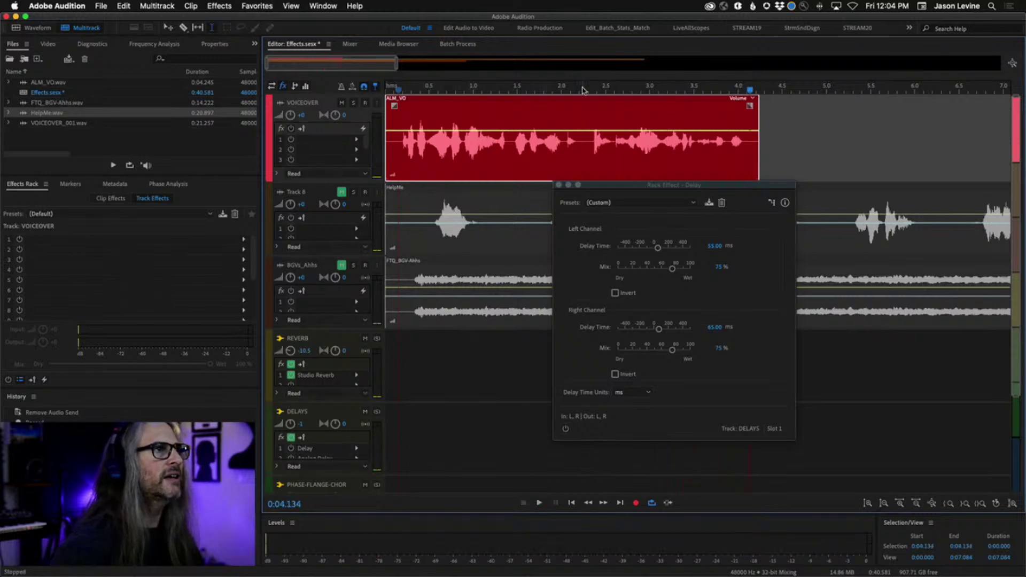
left_click(396, 90)
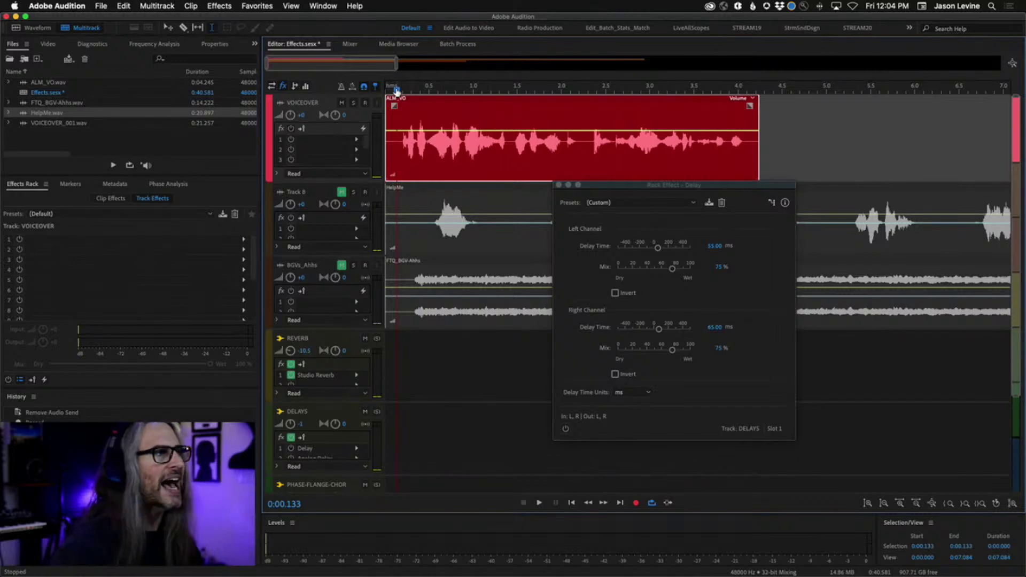
left_click(588, 90)
key("space")
left_click(613, 91)
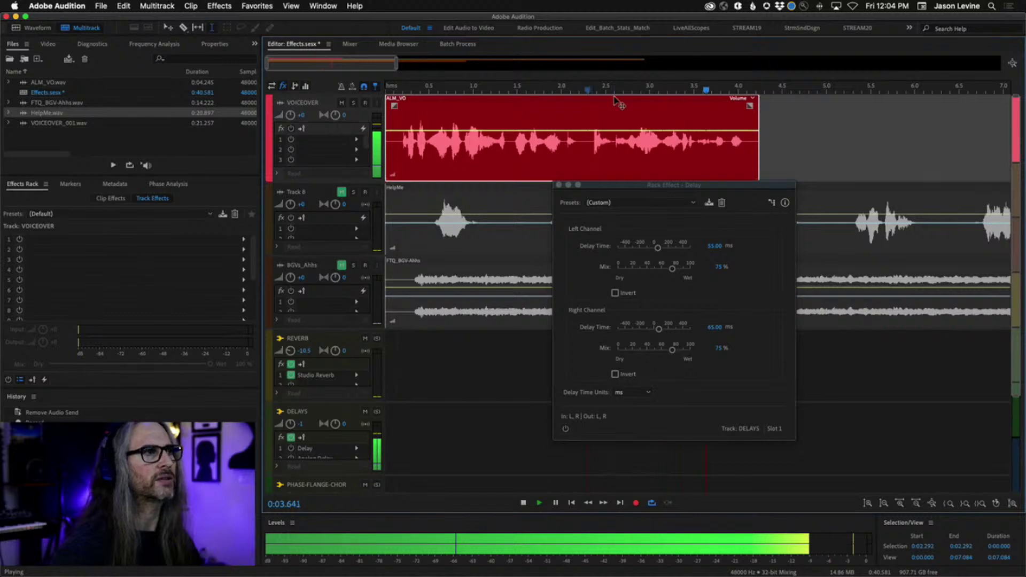
key("space")
key("space")
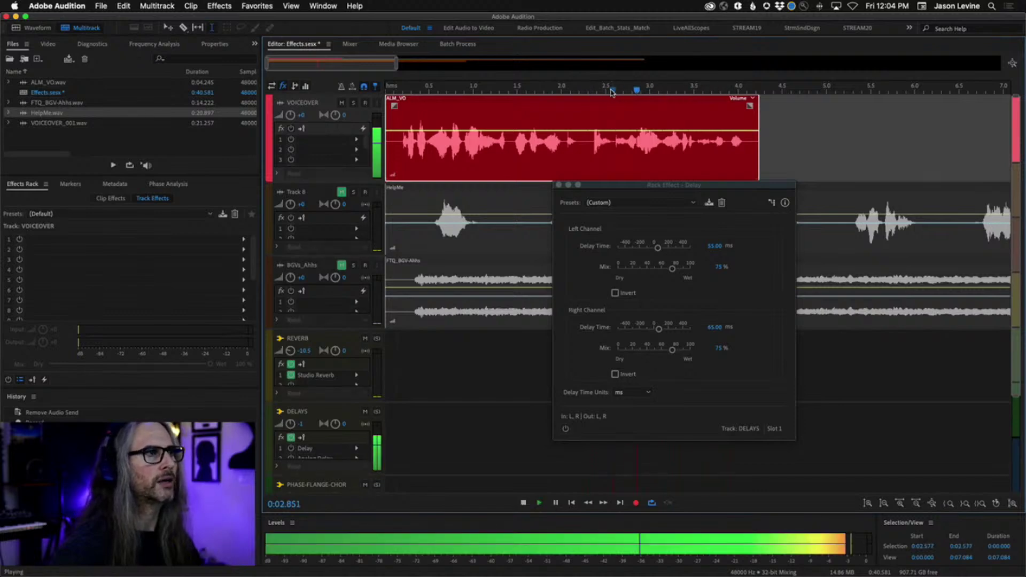
key("space")
left_click(606, 91)
key("space")
key("space")
key("space")
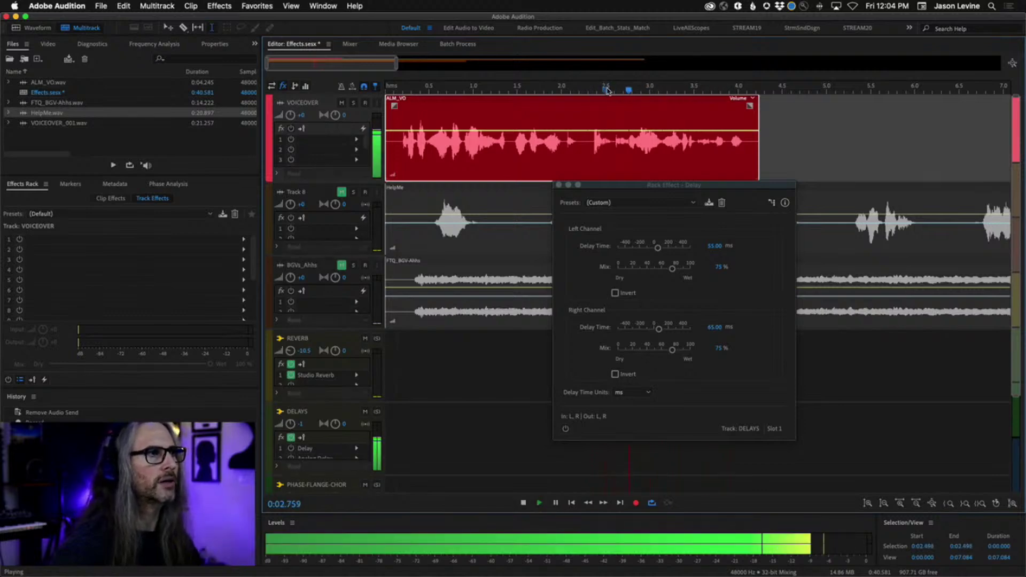
key("space")
key("space")
key("space")
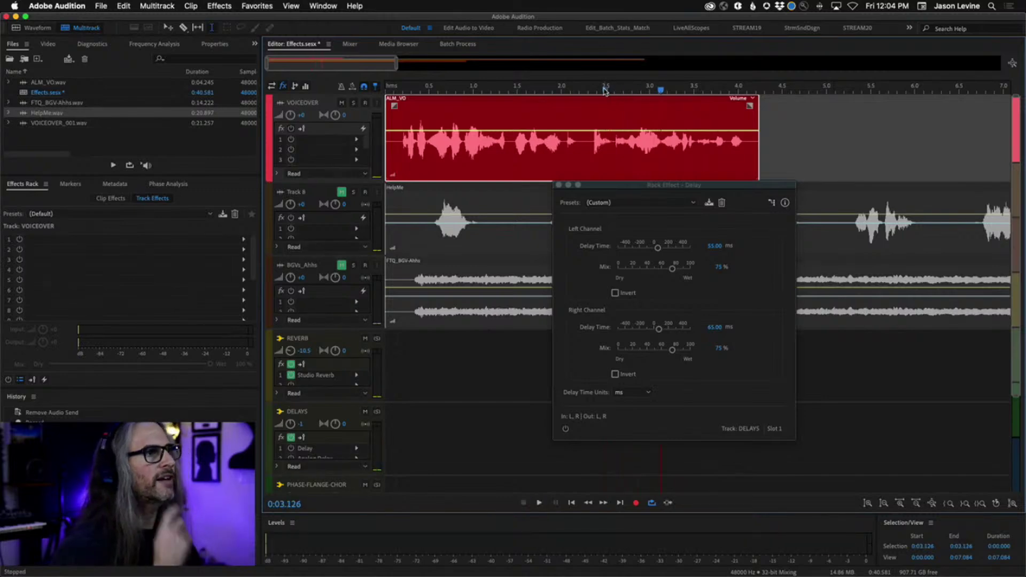
Turn the Delay effect on the DELAYS bus back on and play the voiceover from near its start.
left_click(565, 429)
left_click(565, 429)
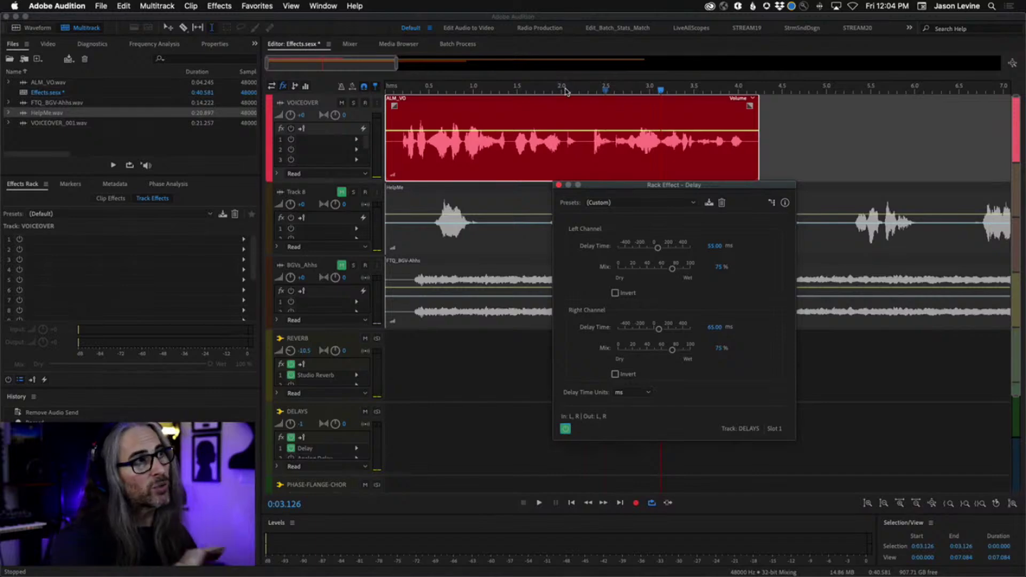
left_click(567, 91)
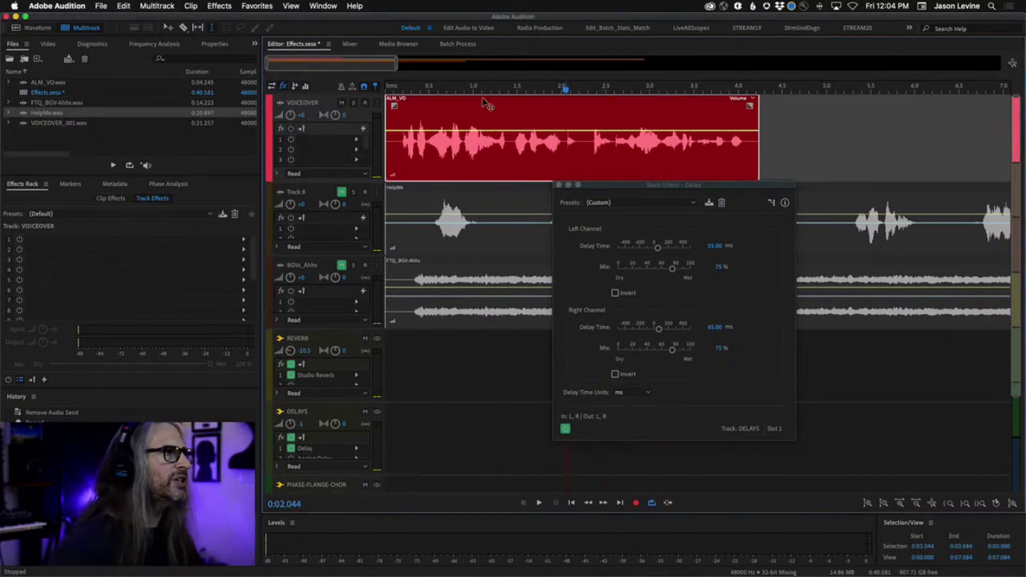
left_click(395, 90)
key("space")
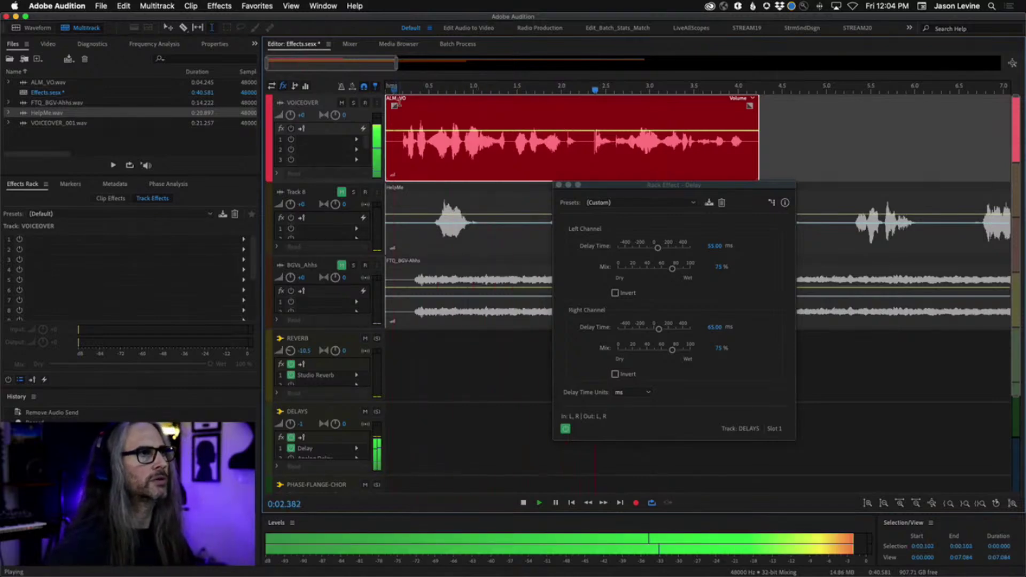
key("space")
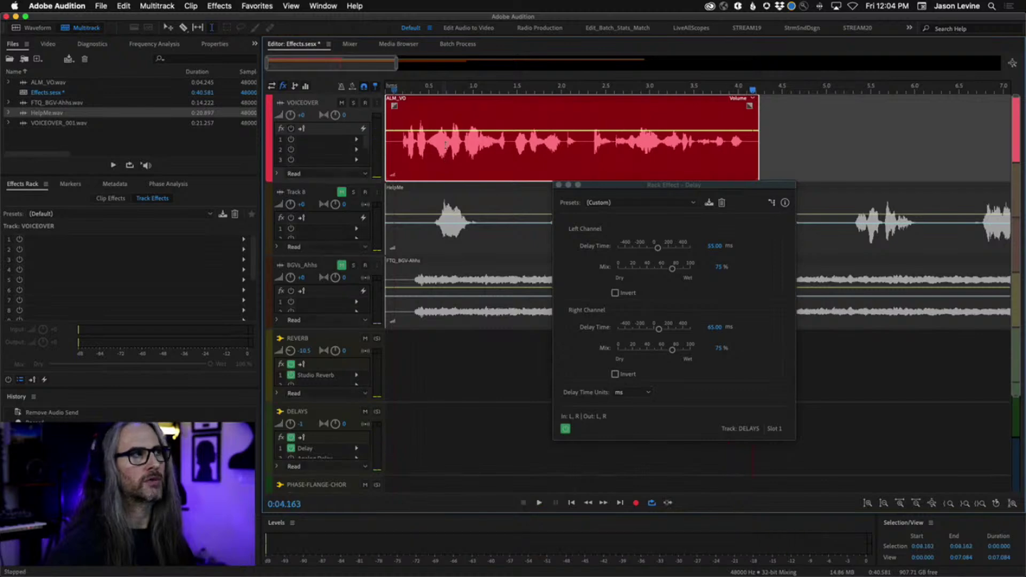
Return the playhead to the start, move the Delay window aside, and show the VOICEOVER track's Send 2 Power On/Off envelope.
left_click(385, 88)
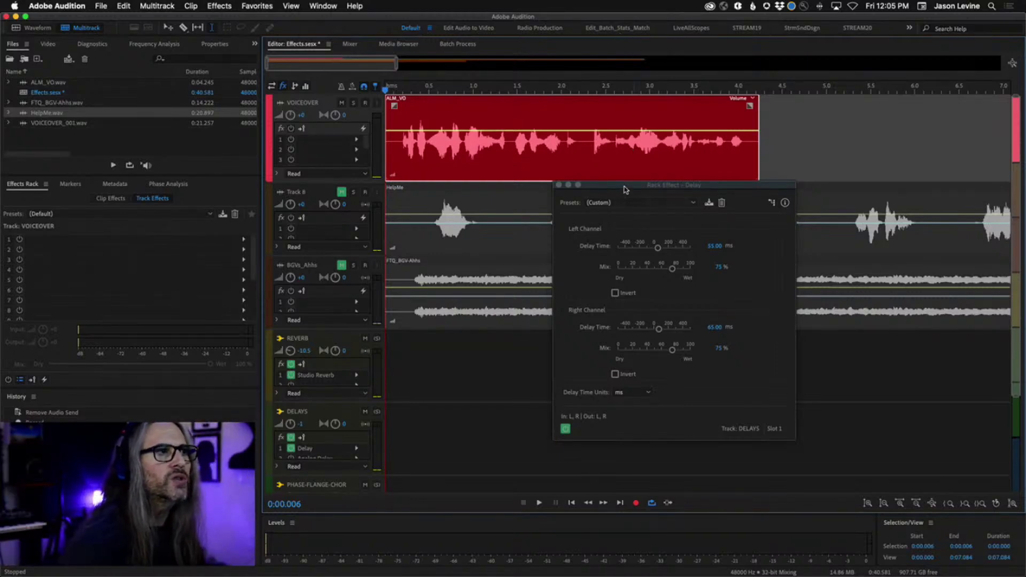
left_click_drag(624, 189, 701, 185)
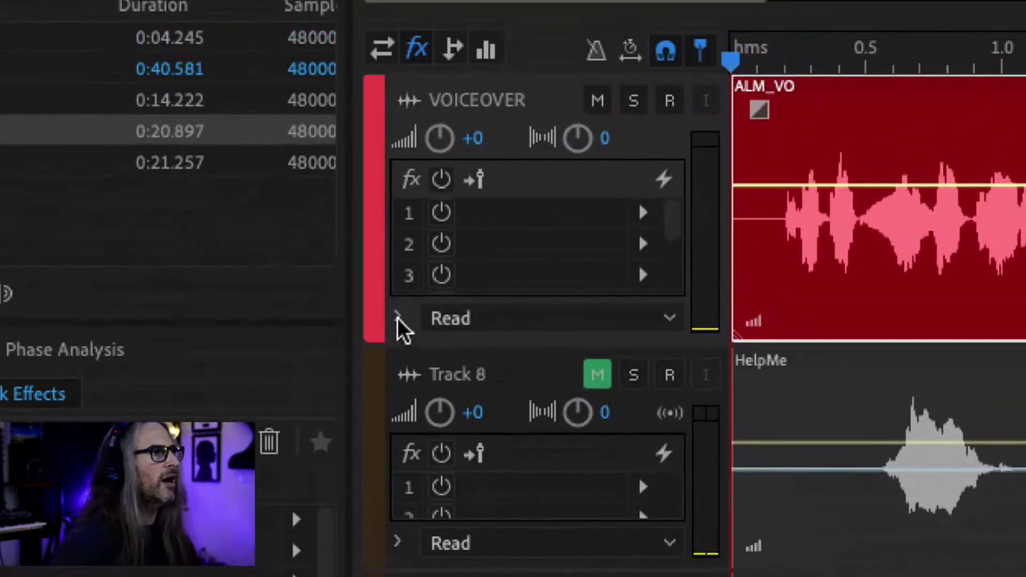
left_click(397, 318)
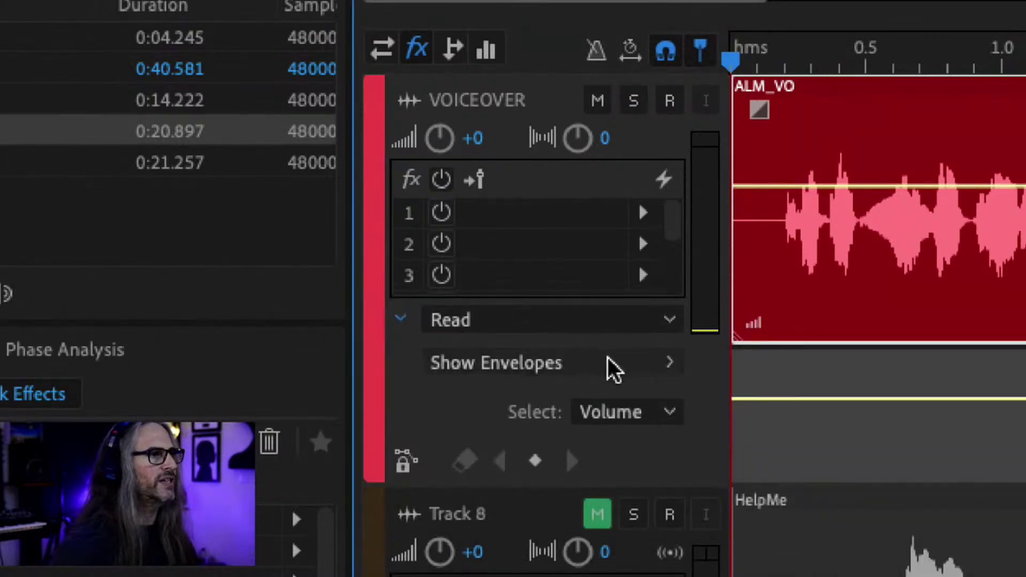
left_click(633, 368)
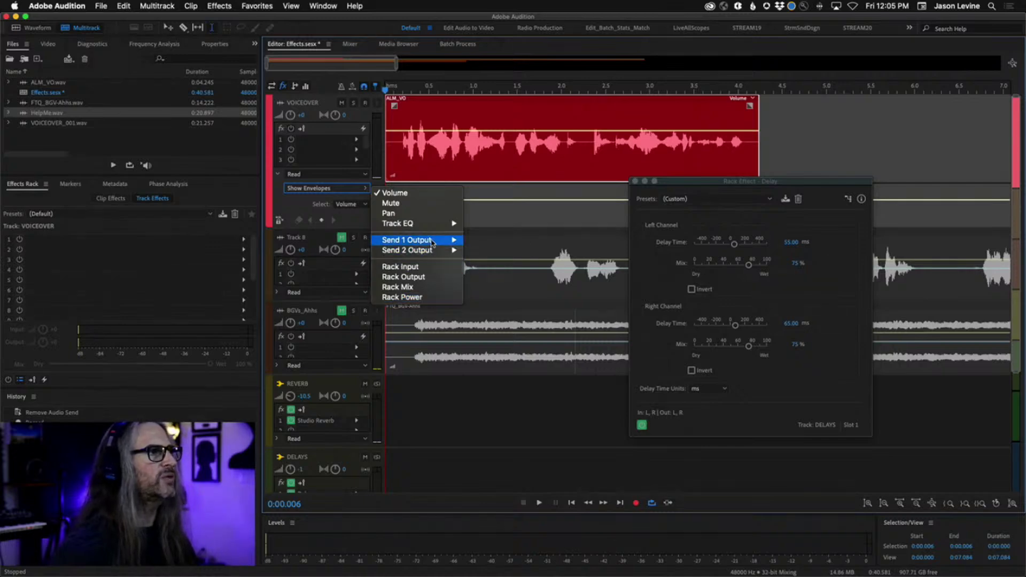
mouse_move(431, 242)
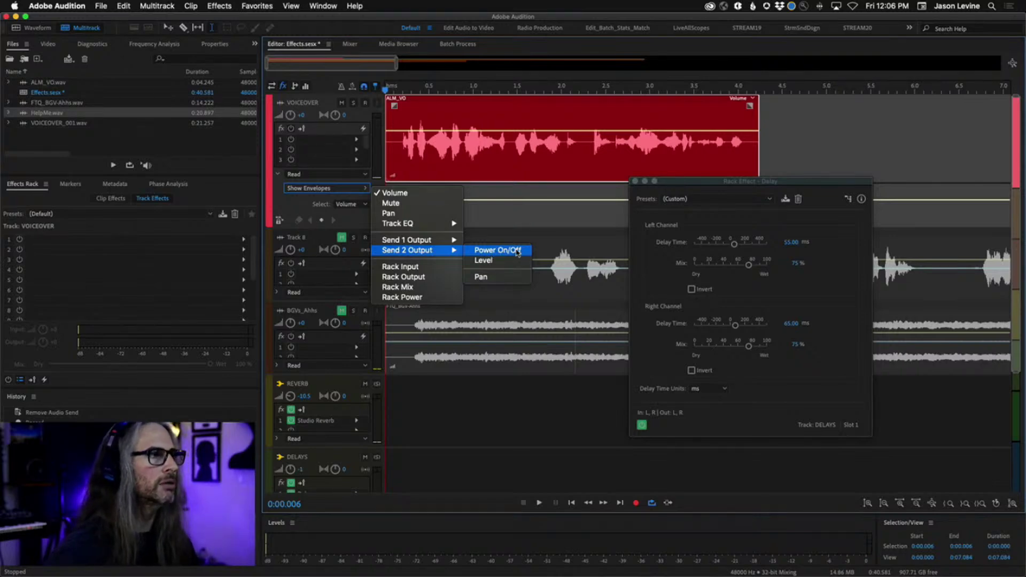
left_click(518, 251)
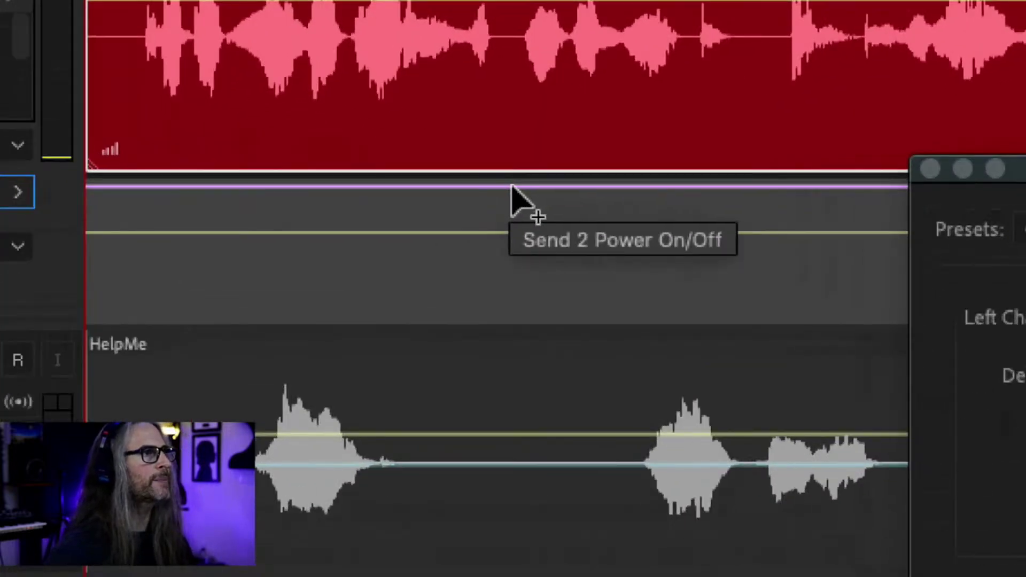
Add Send 2 power keyframes, Off at about 2.28 s and On at about 2.35 s, and move the Delay window clear of the envelope.
left_click(509, 186)
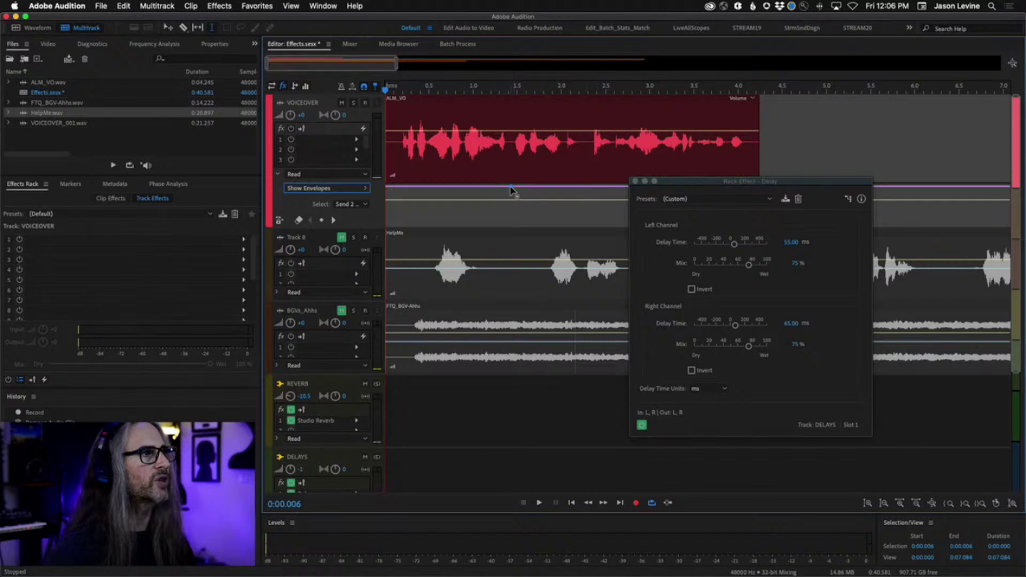
left_click_drag(511, 187, 597, 186)
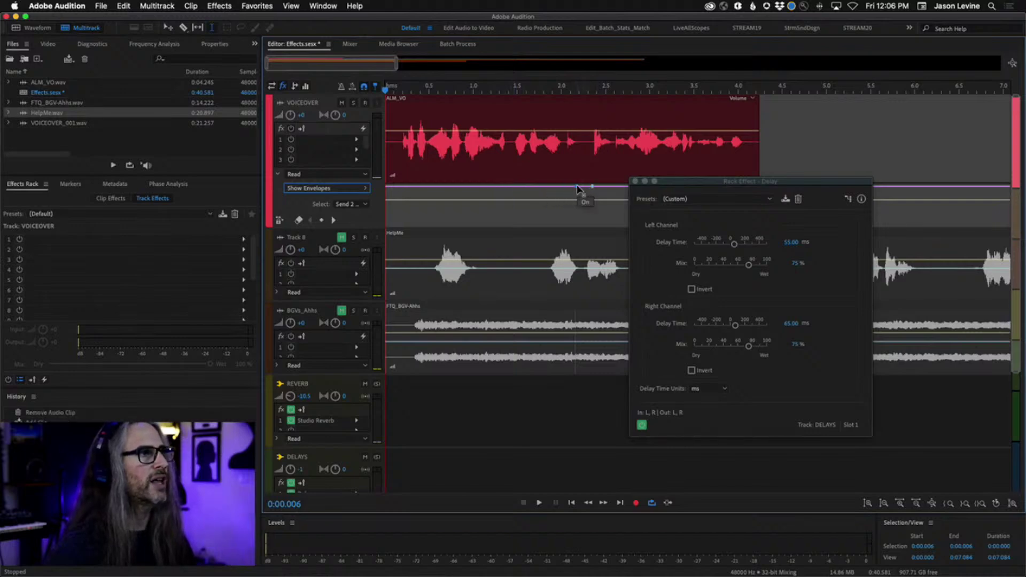
left_click(577, 186)
left_click_drag(577, 187, 587, 236)
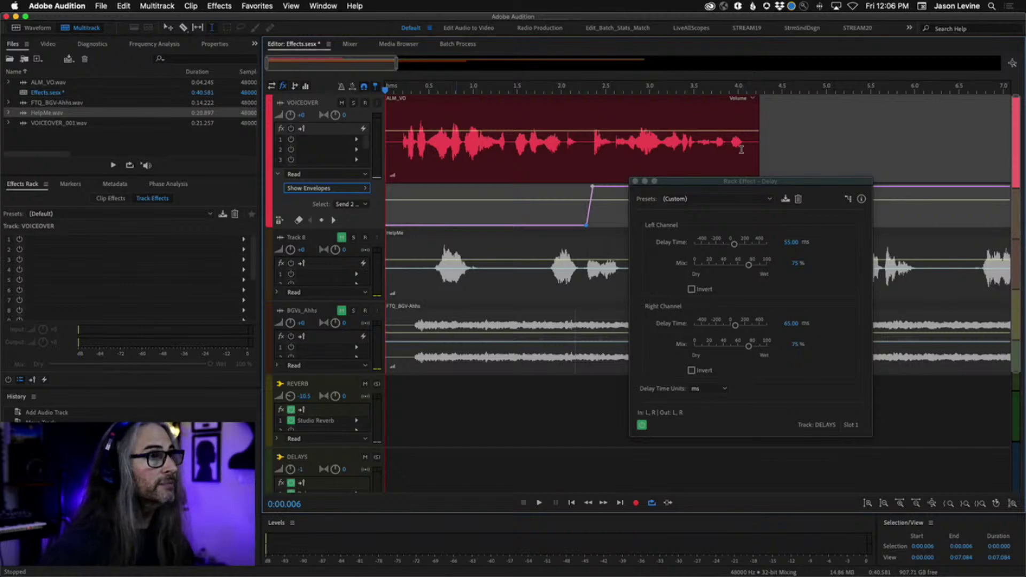
left_click_drag(716, 184, 843, 184)
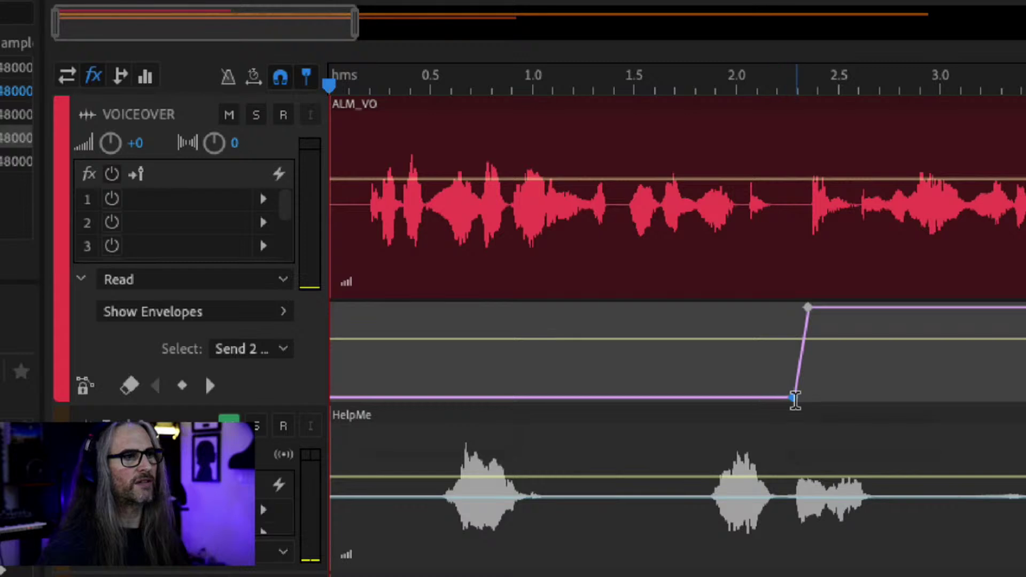
mouse_move(794, 405)
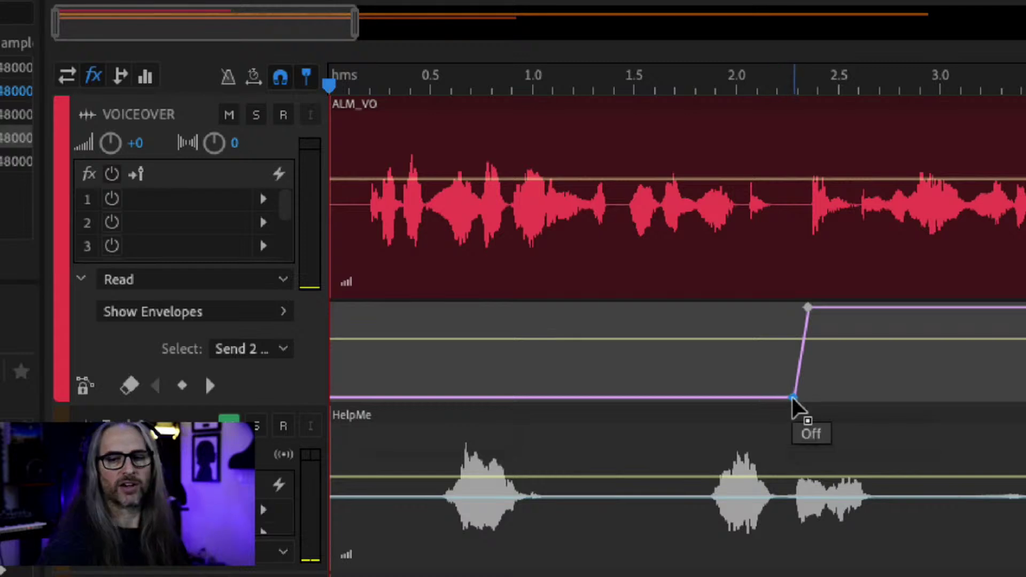
mouse_move(808, 315)
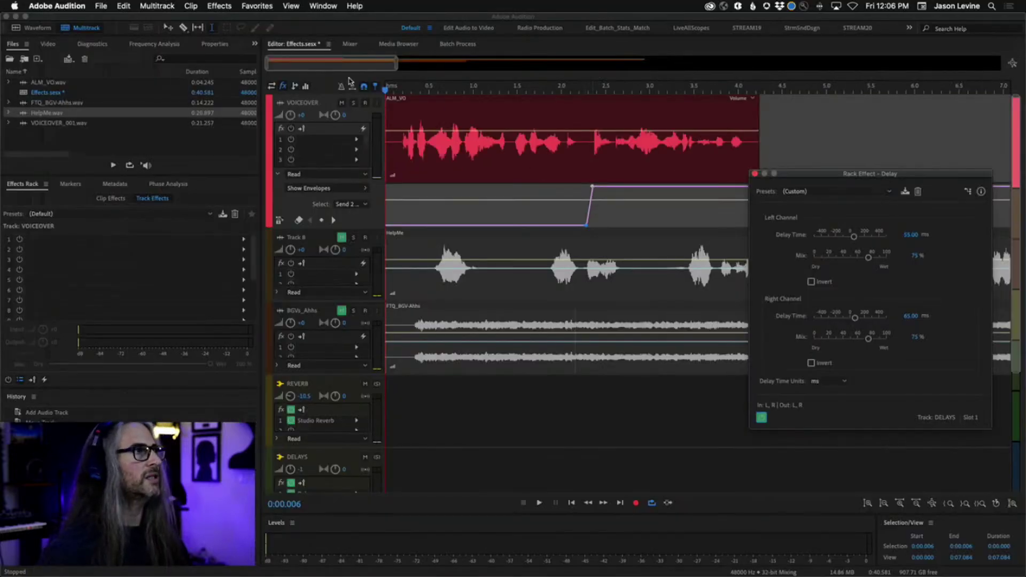
Play the voiceover twice from near its start to hear the automated delay send, checking the gap before the second phrase.
key("space")
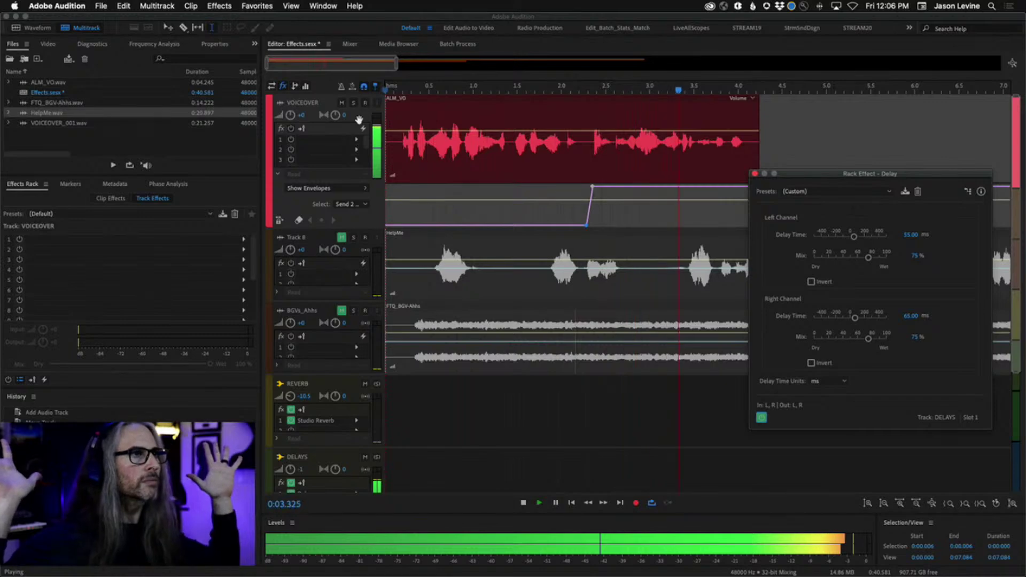
key("space")
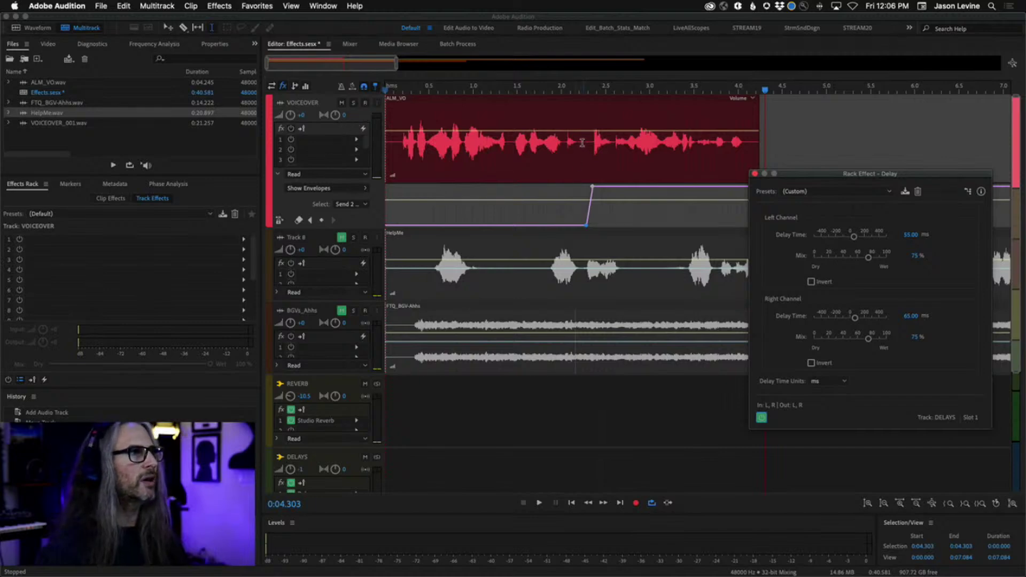
left_click_drag(582, 143, 585, 144)
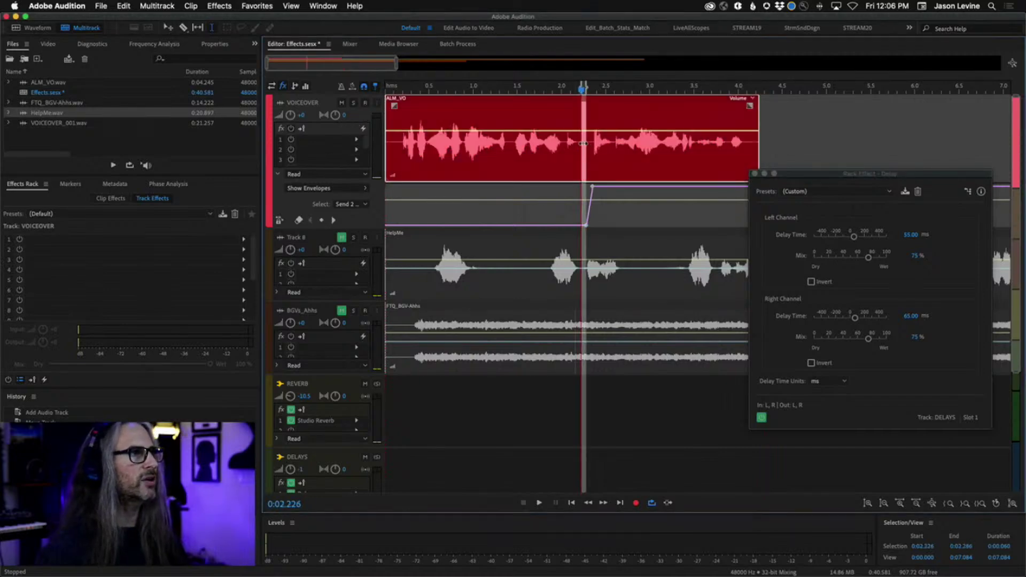
left_click(463, 158)
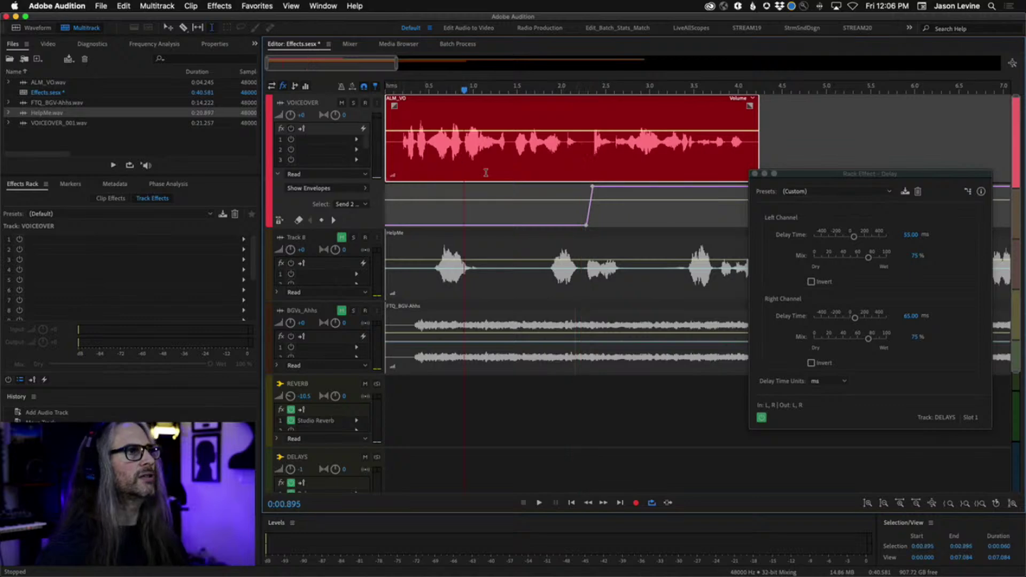
left_click(399, 121)
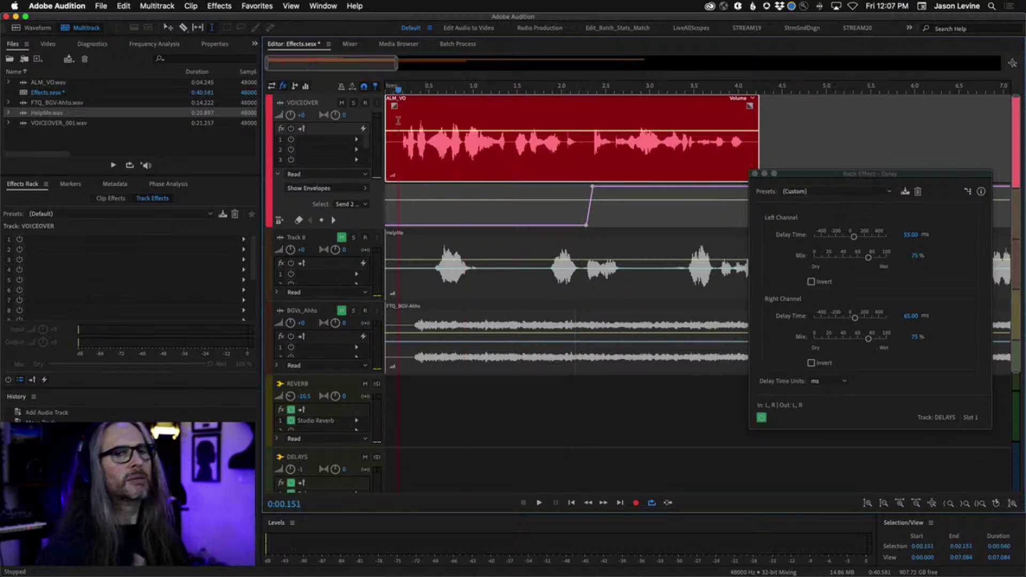
key("space")
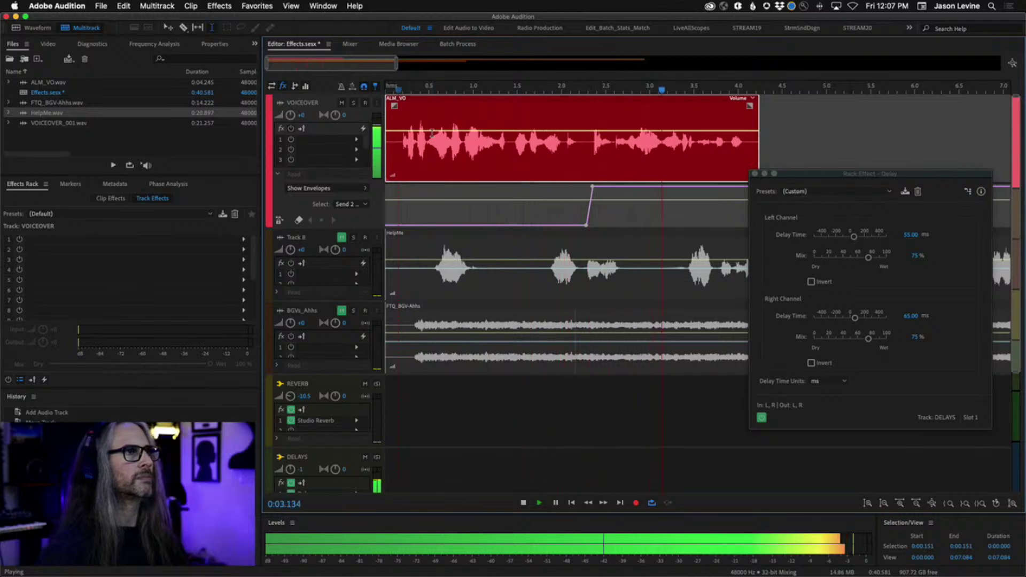
key("space")
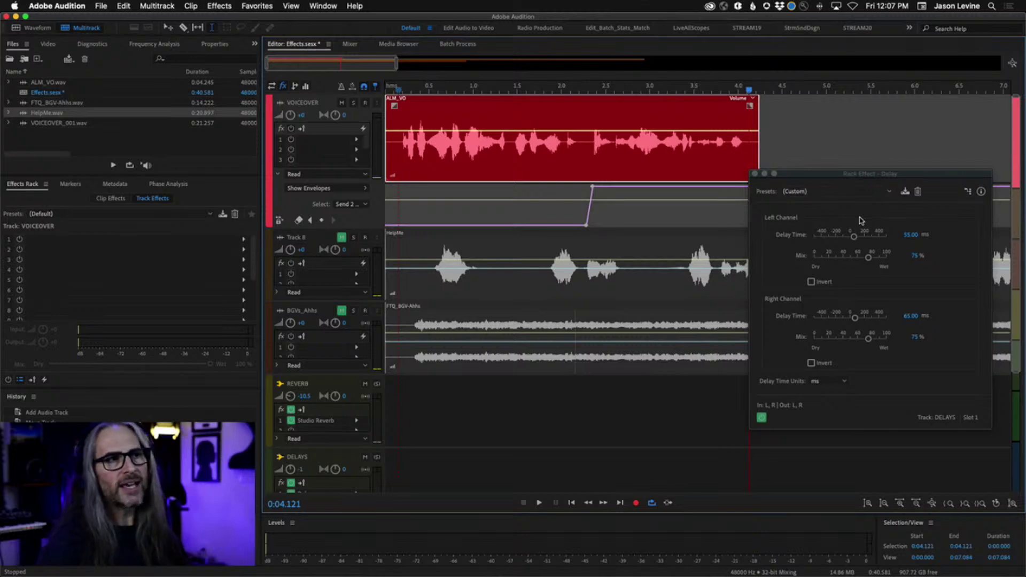
Shorten the Delay effect's delay times to 55.10 ms on the right channel and 43.40 ms on the left.
left_click(911, 316)
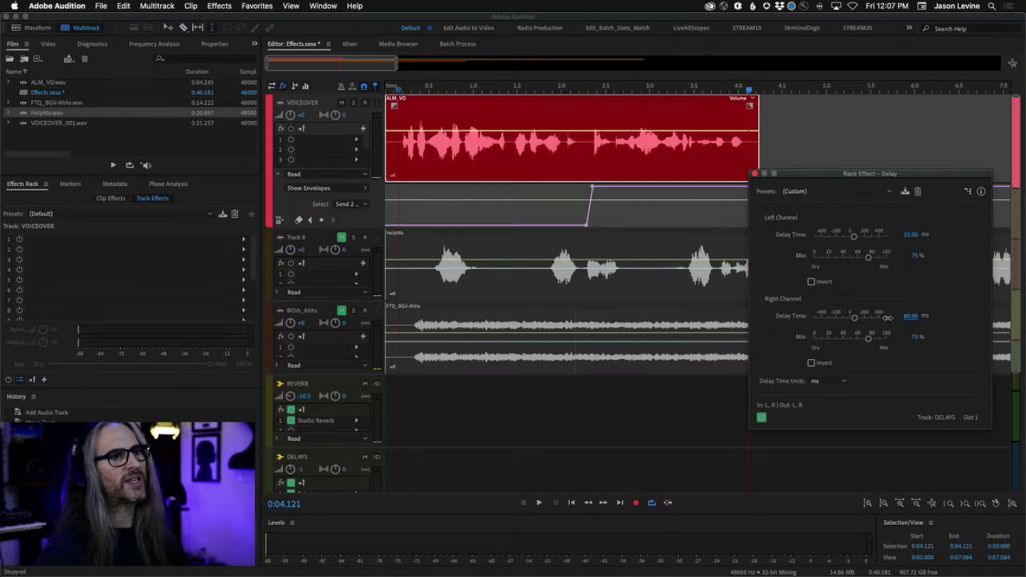
left_click_drag(869, 309, 809, 270)
left_click_drag(911, 235, 869, 241)
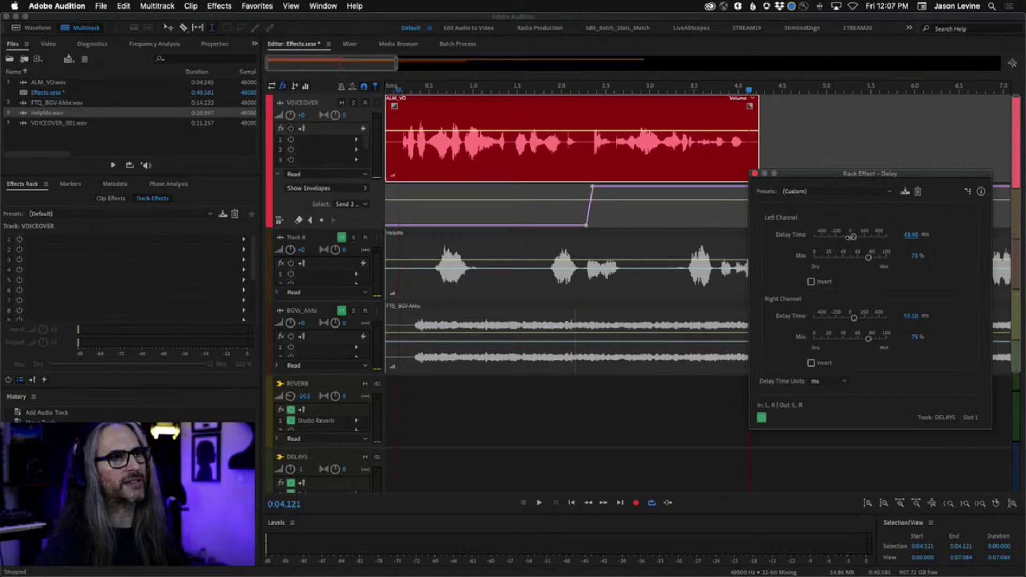
Play the voiceover from the very start to audition the shortened delay times.
left_click(386, 90)
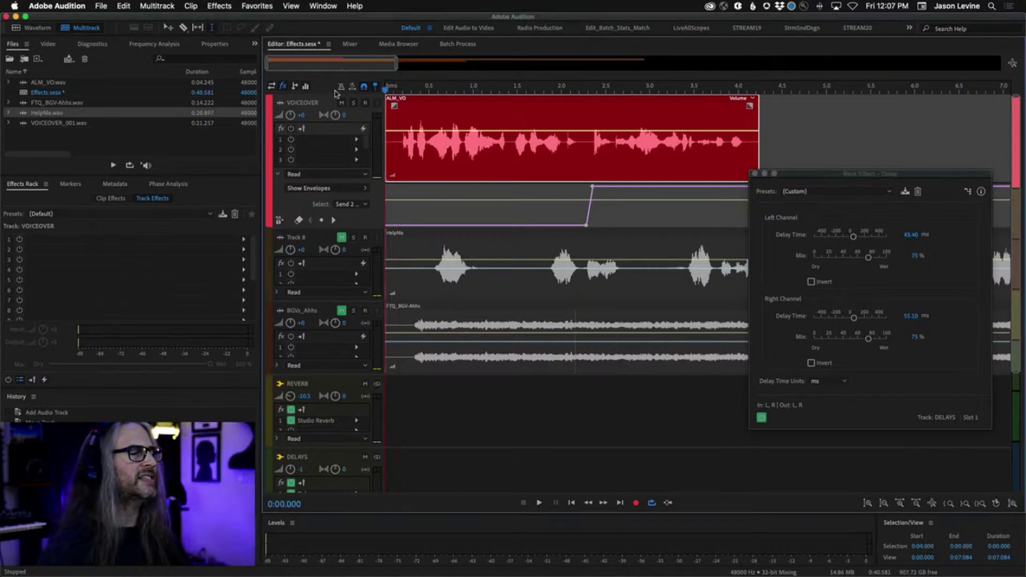
key("space")
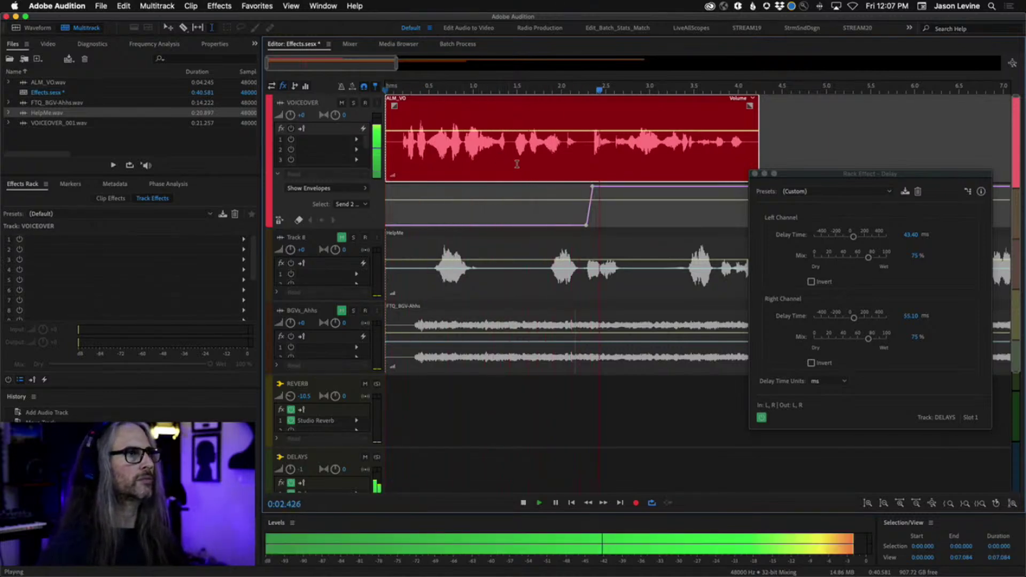
key("space")
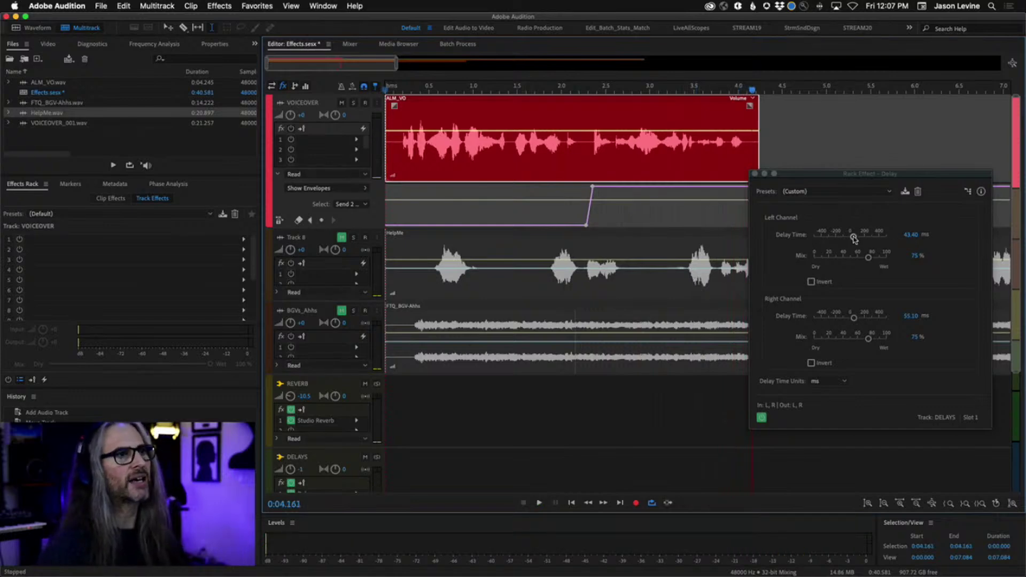
Shorten the Delay effect's times to 17.66 ms on the left channel and 26.26 ms on the right, and audition the second phrase.
left_click_drag(853, 235, 856, 241)
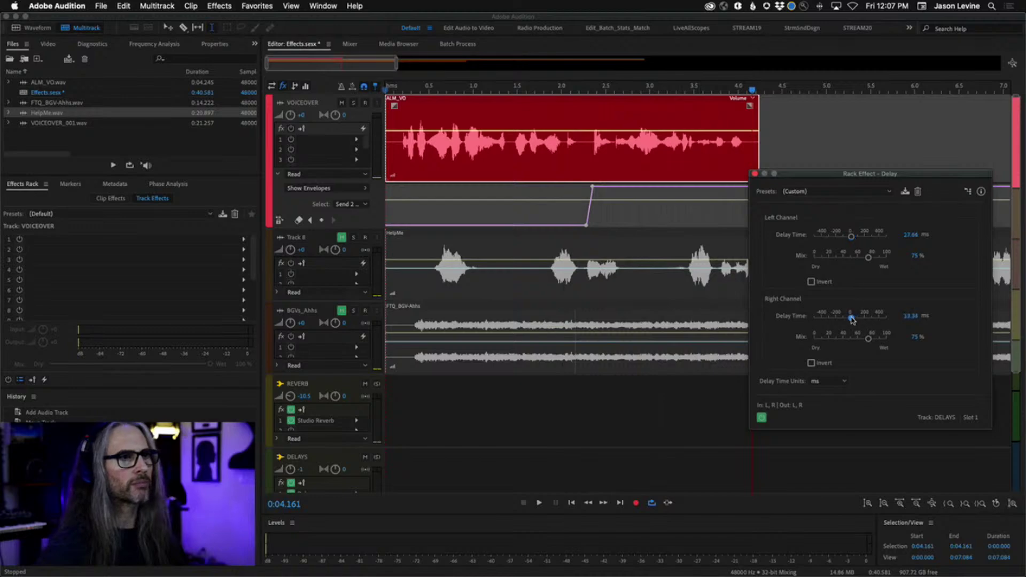
left_click_drag(852, 319, 853, 320)
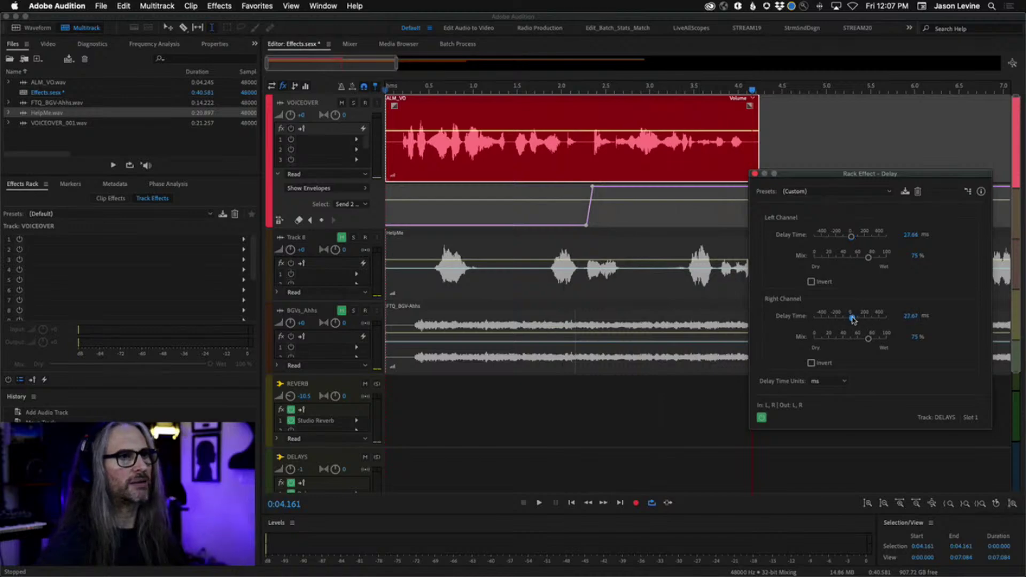
left_click(568, 90)
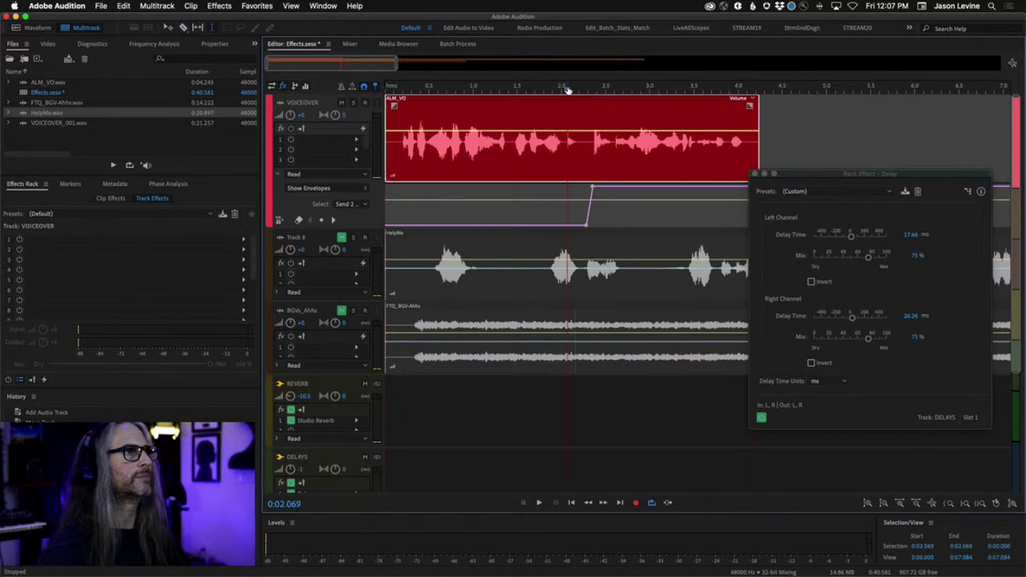
key("space")
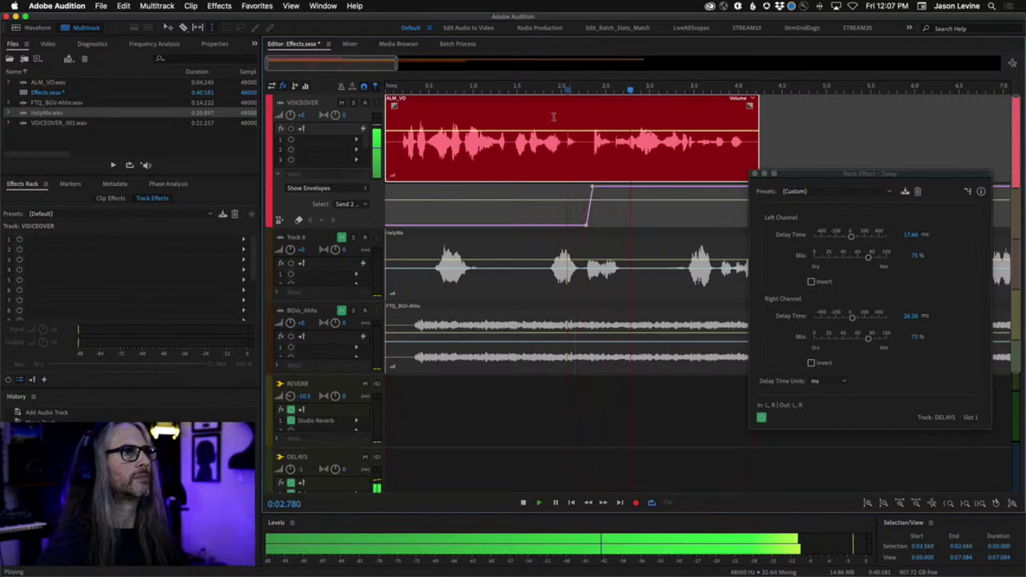
left_click(585, 89)
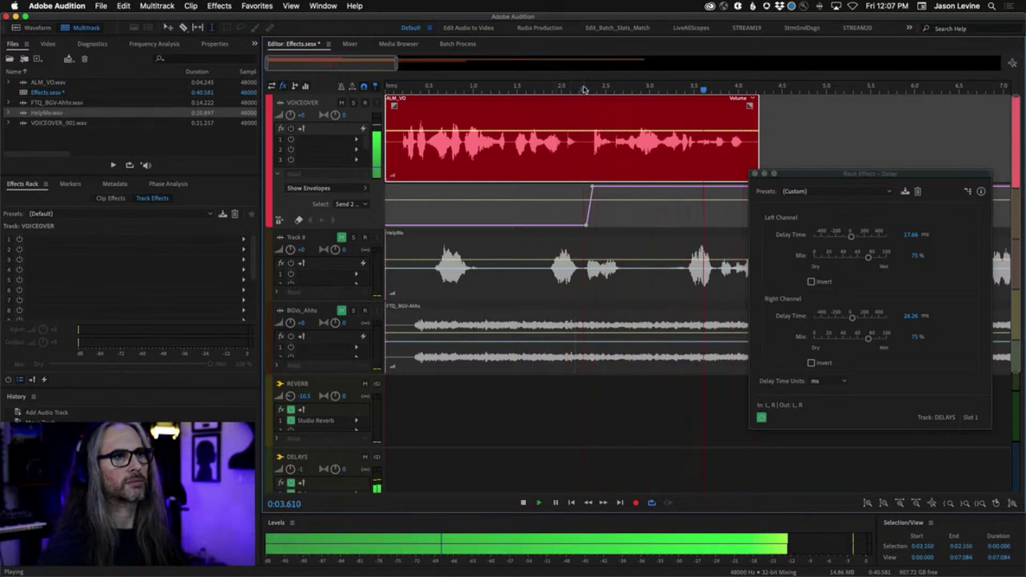
key("space")
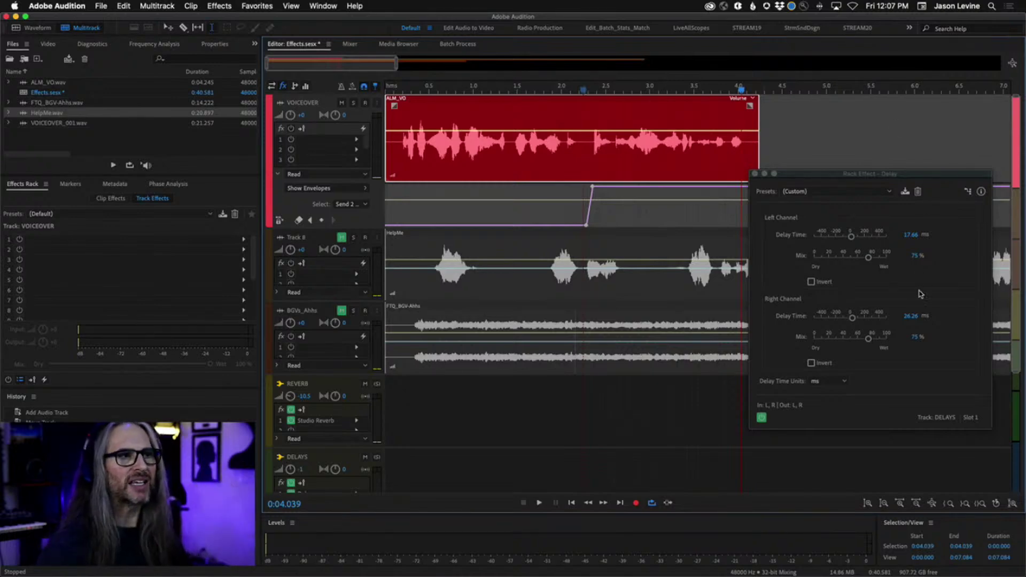
Lengthen the Delay effect's times to 112.60 ms on the right channel and 49.63 ms on the left, and audition the second phrase.
left_click(852, 317)
left_click_drag(853, 319, 860, 319)
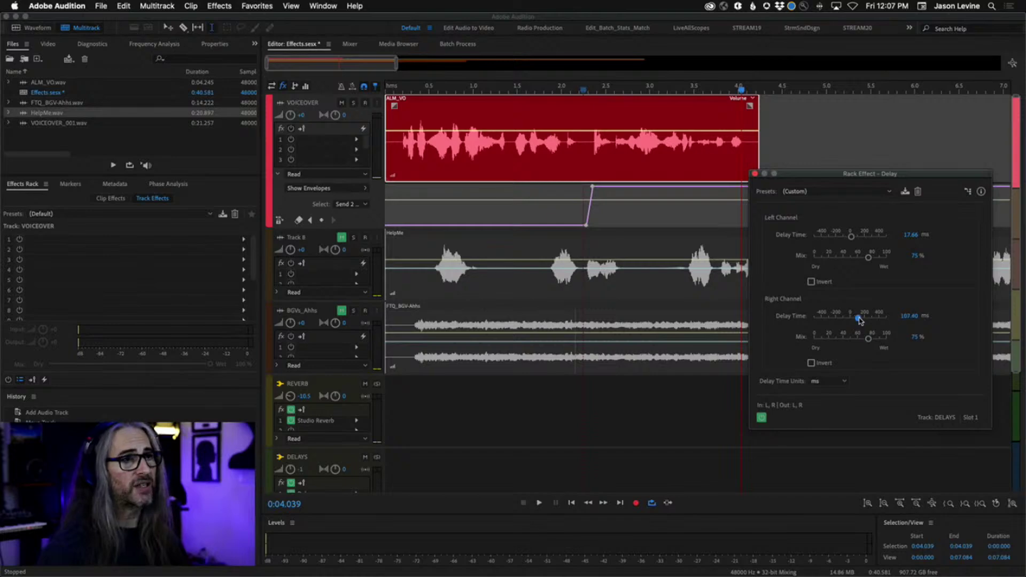
left_click_drag(852, 236, 857, 239)
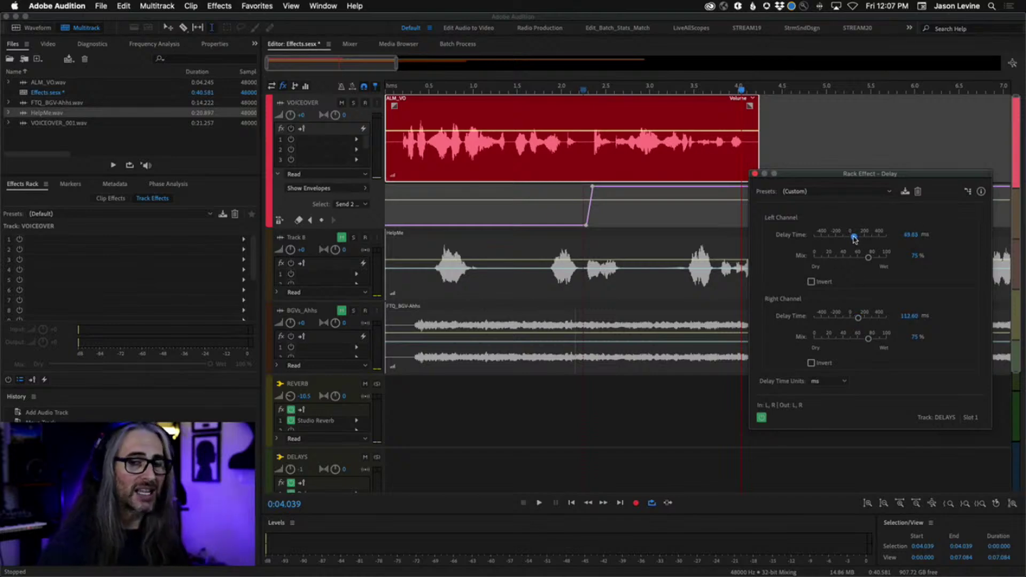
left_click(569, 90)
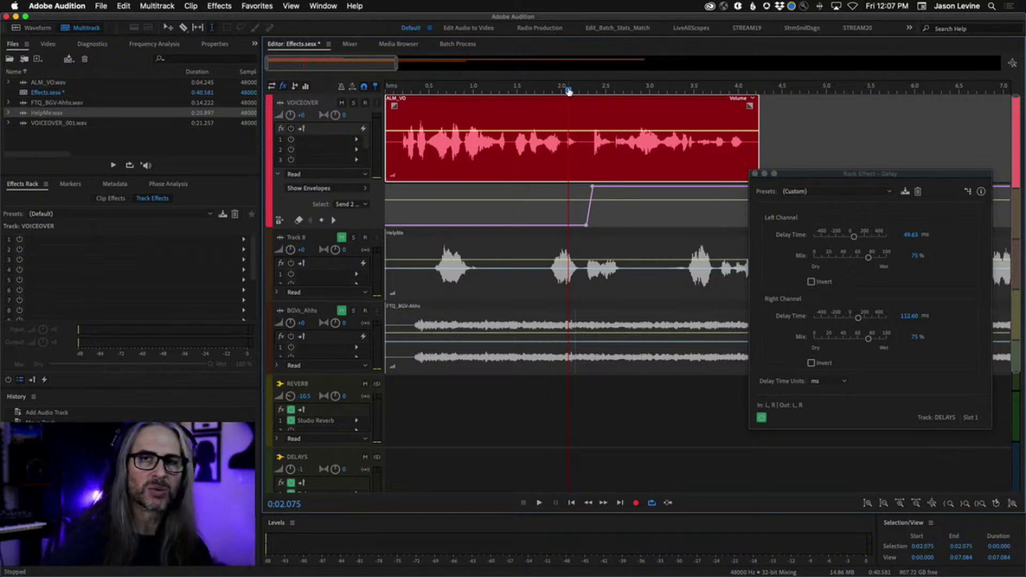
key("space")
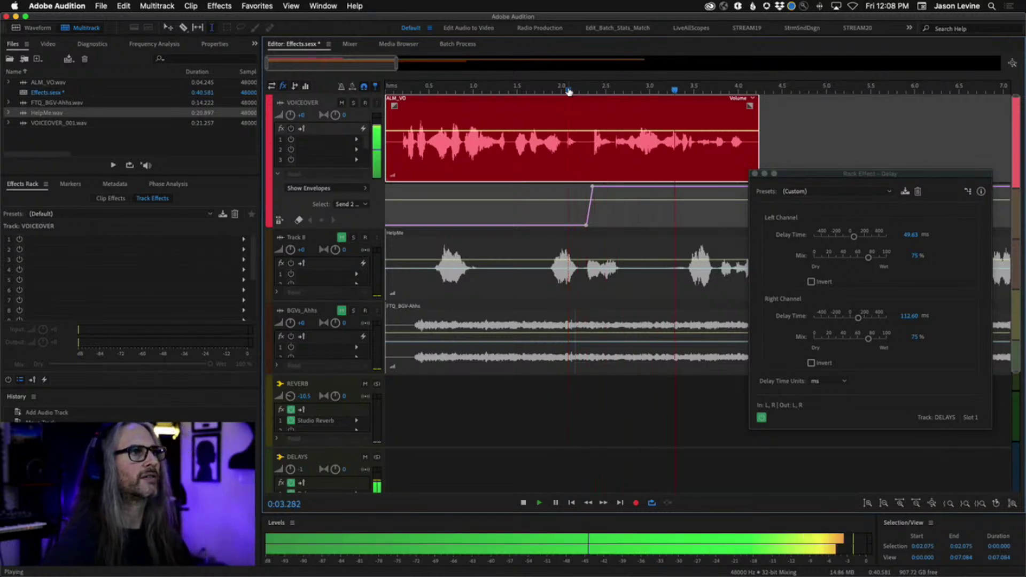
left_click(566, 90)
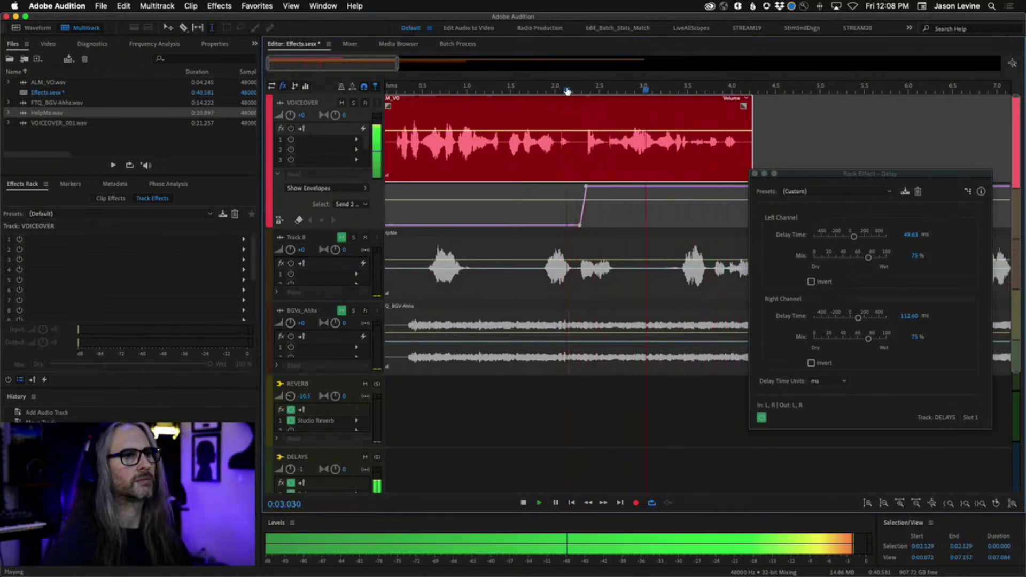
left_click(567, 90)
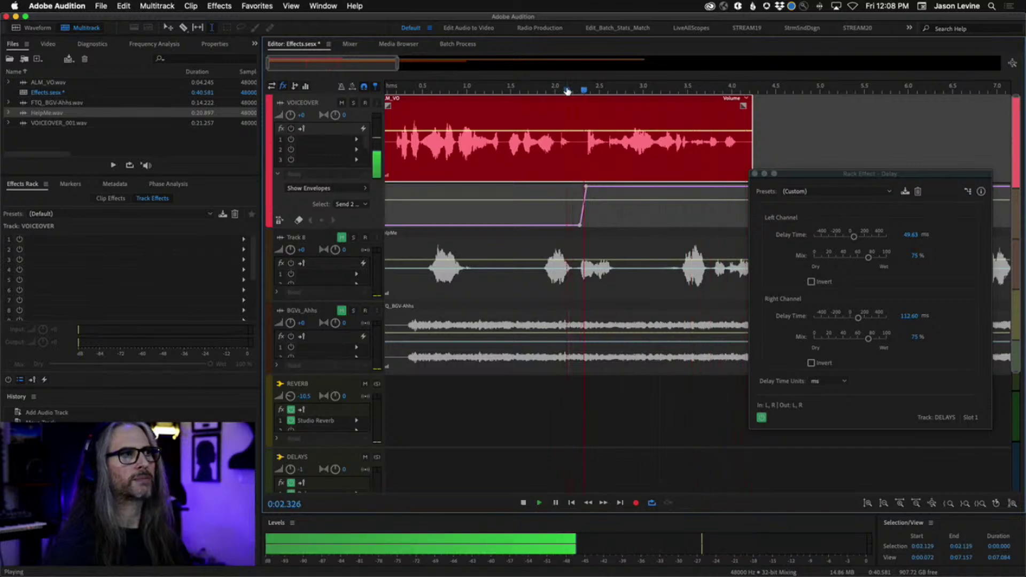
key("space")
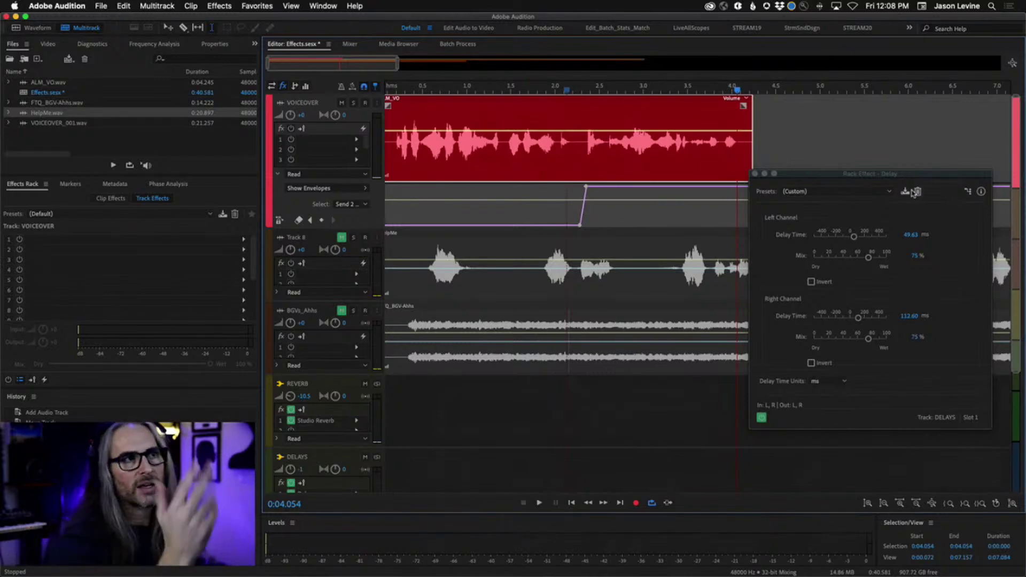
Apply the Dueling Drunk Drummers preset to the Delay effect and audition it, including a playback from about 1.55 s.
left_click(829, 190)
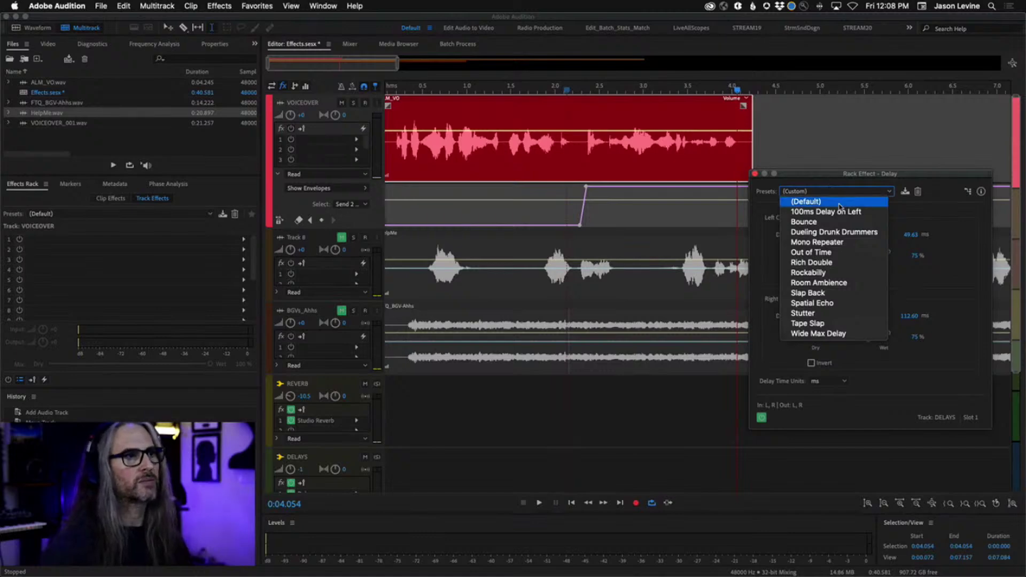
left_click(833, 232)
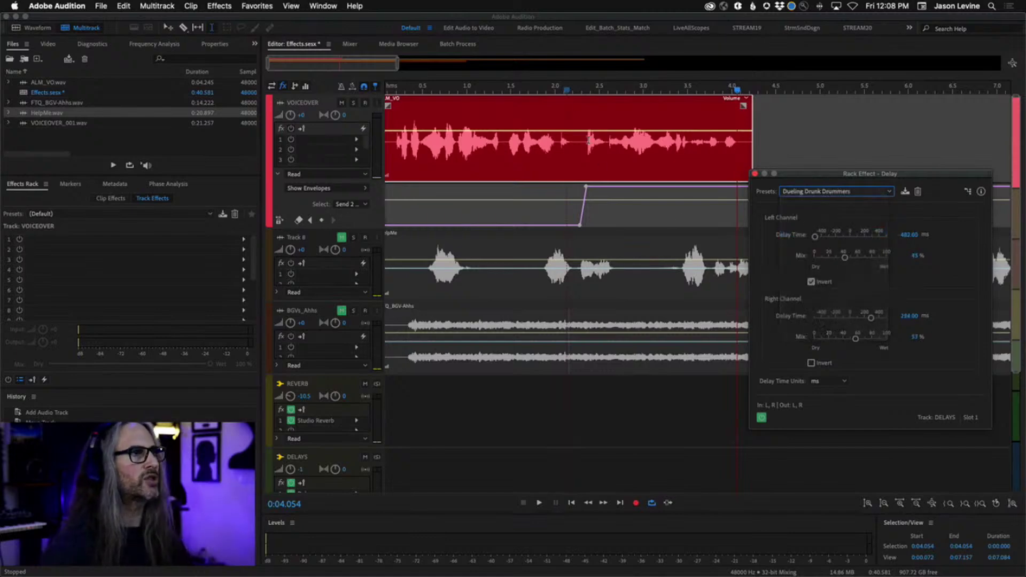
left_click(563, 90)
key("space")
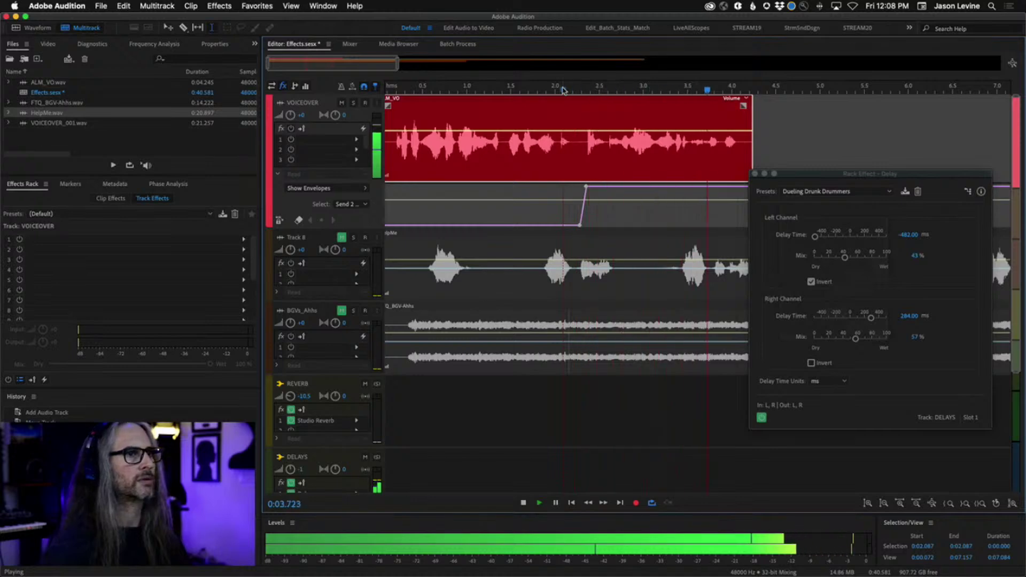
key("space")
key("space")
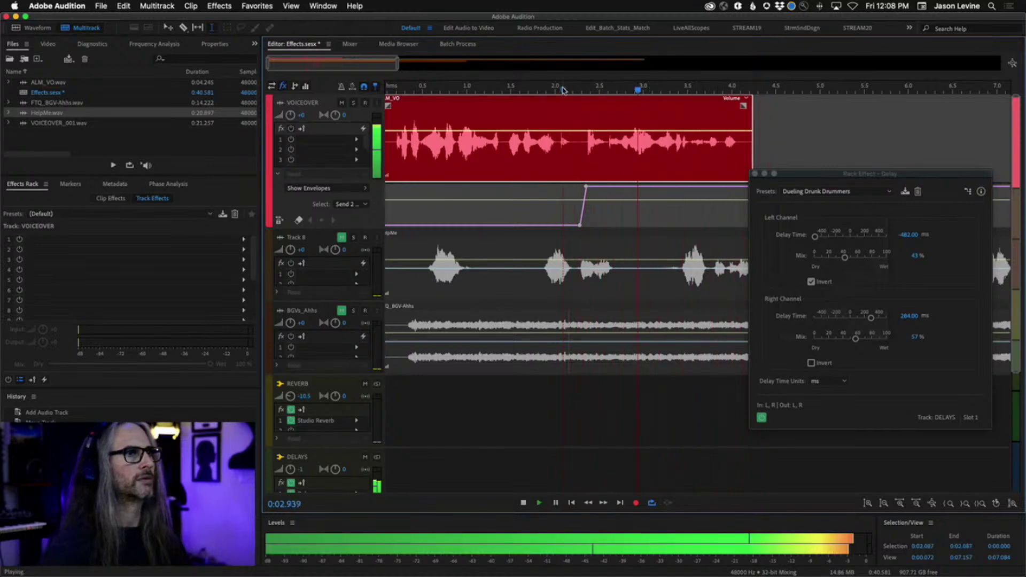
key("space")
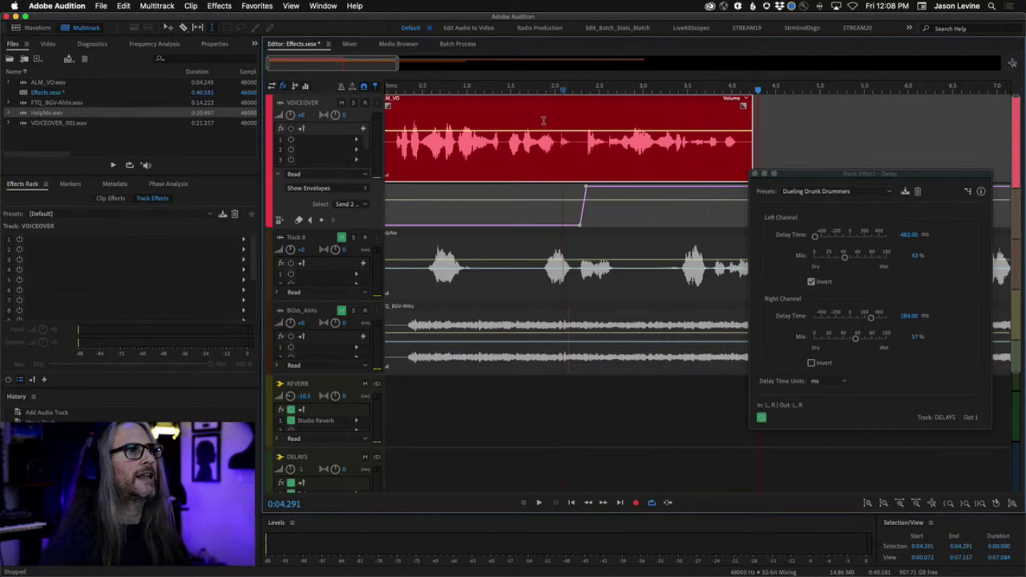
left_click(516, 90)
key("space")
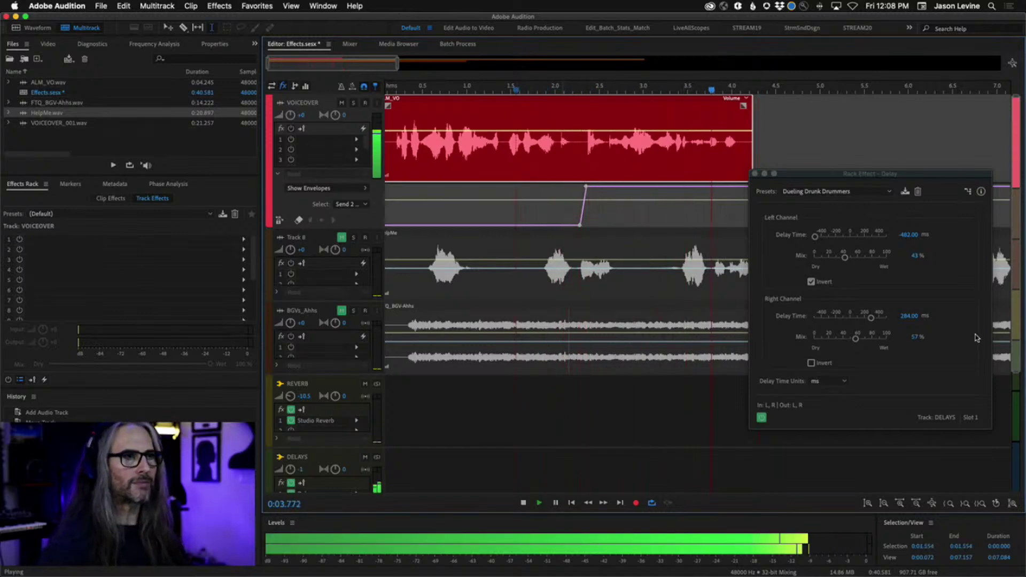
key("space")
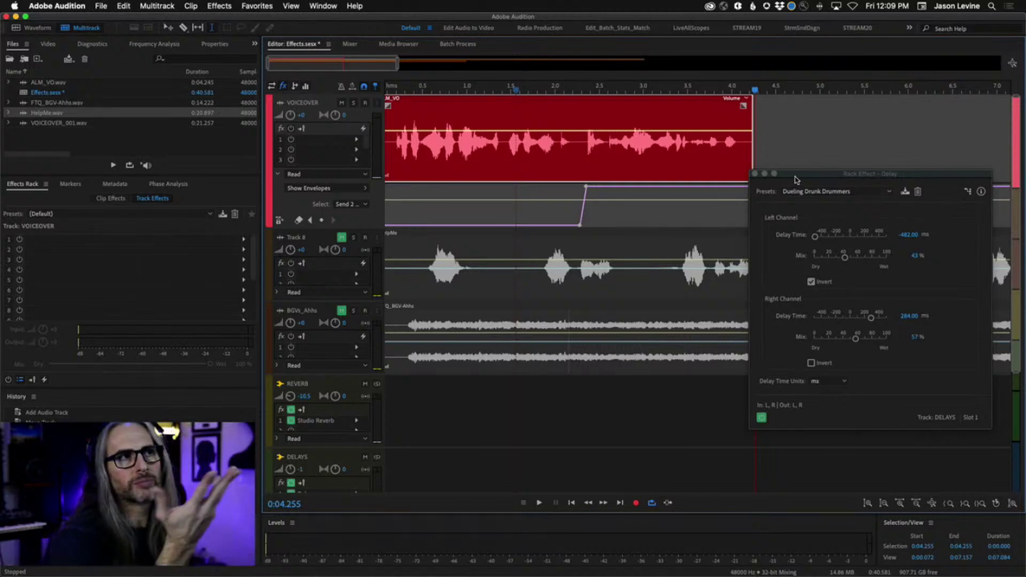
Close the Delay settings, switch the DELAYS bus in the mixer from Delay to Analog Delay, and open the Analog Delay settings.
left_click(755, 174)
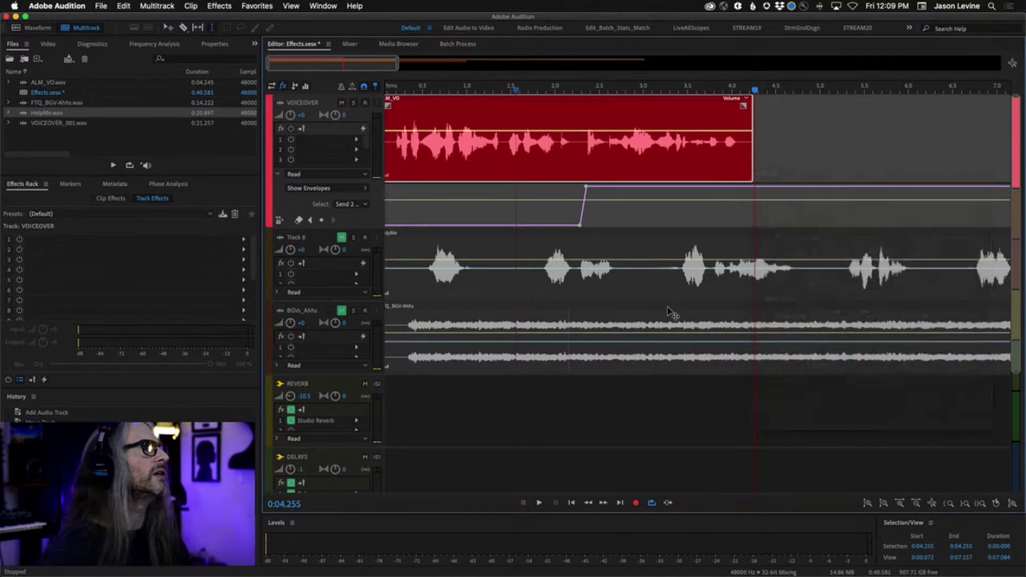
left_click(350, 44)
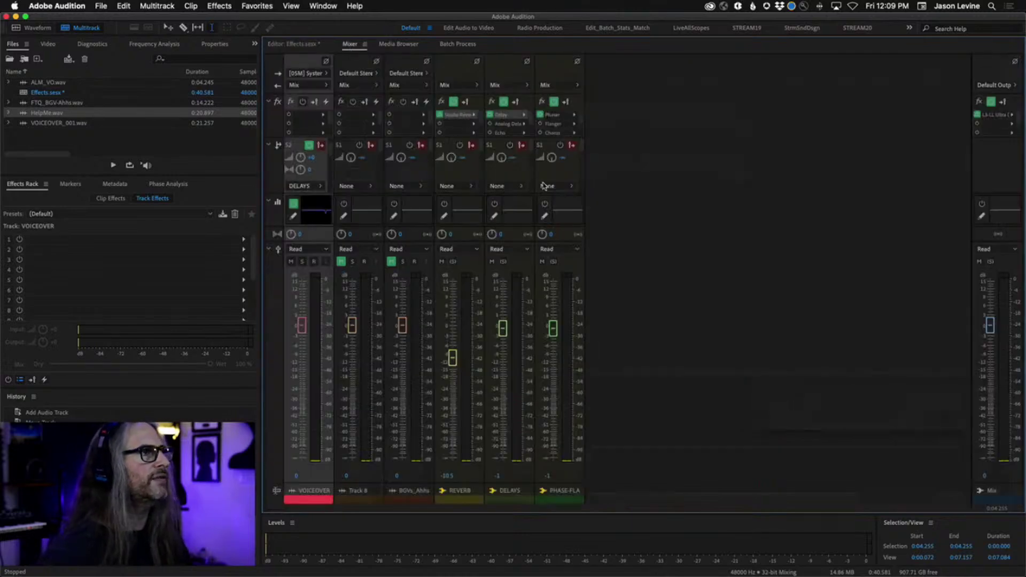
left_click(490, 114)
left_click(490, 124)
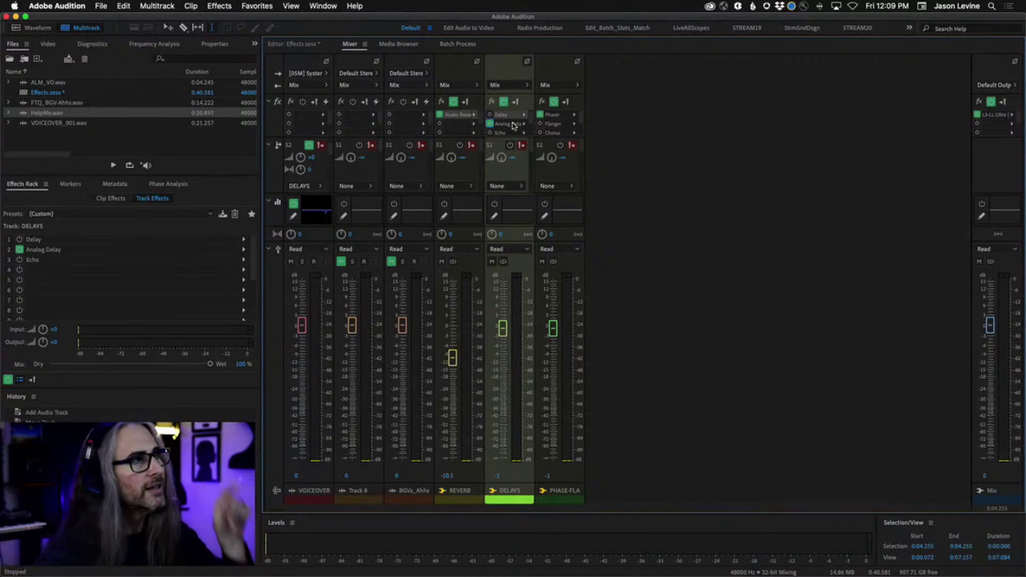
double_click(513, 126)
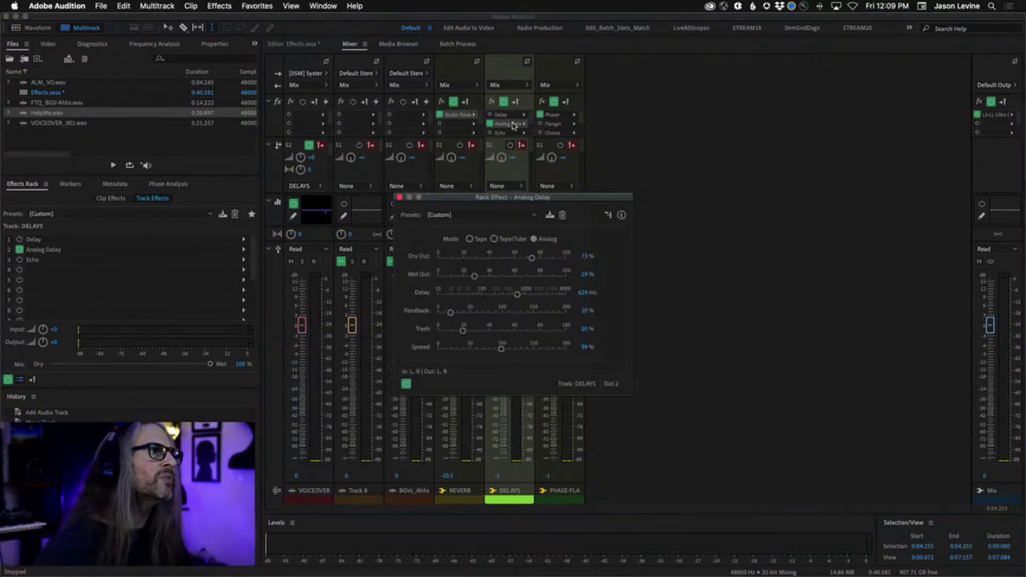
Set the Analog Delay's delay to 332 ms and feedback to 32%, and play the multitrack session from about 0.15 s.
left_click_drag(509, 198, 731, 83)
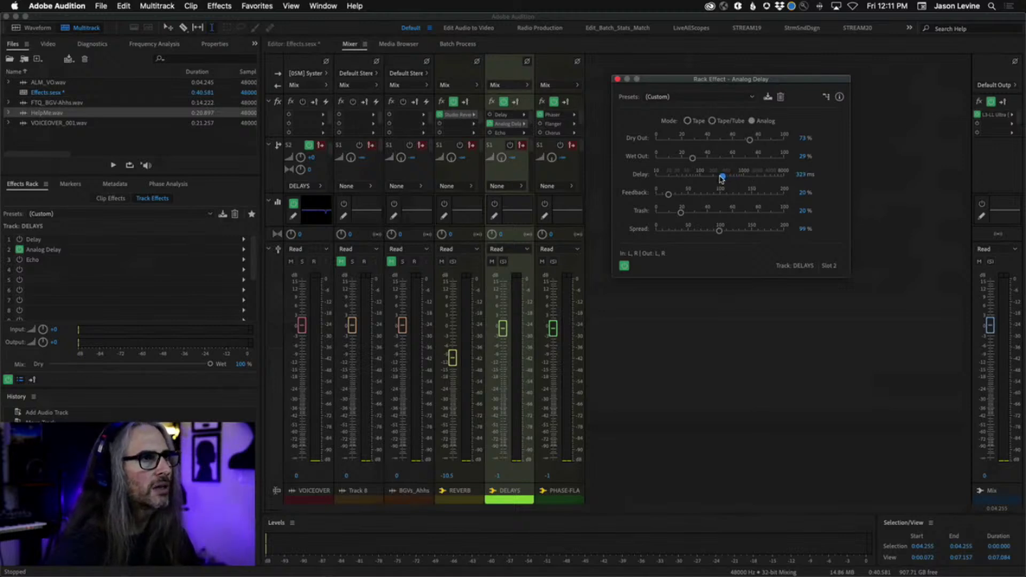
left_click(277, 45)
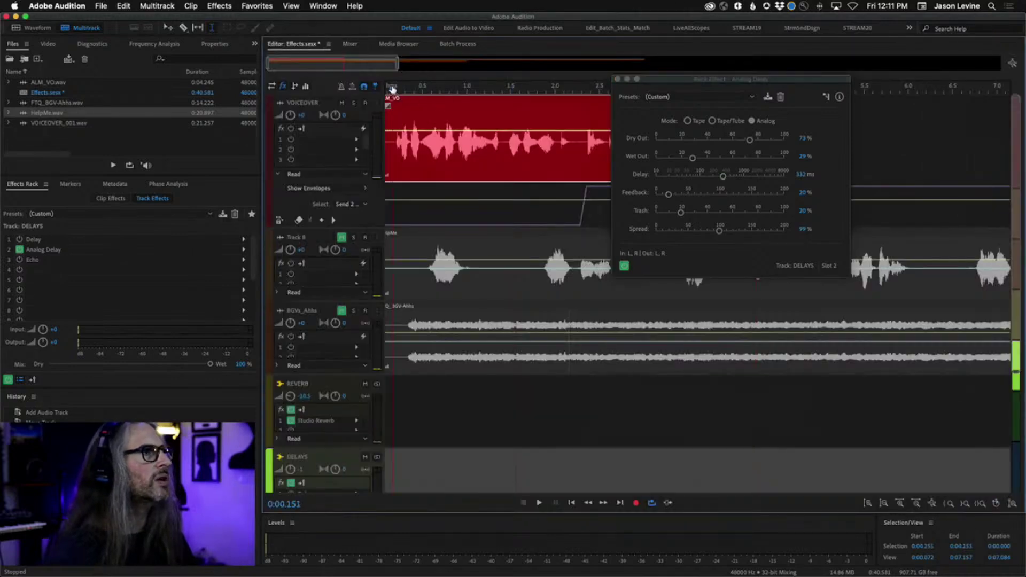
left_click_drag(656, 83, 538, 209)
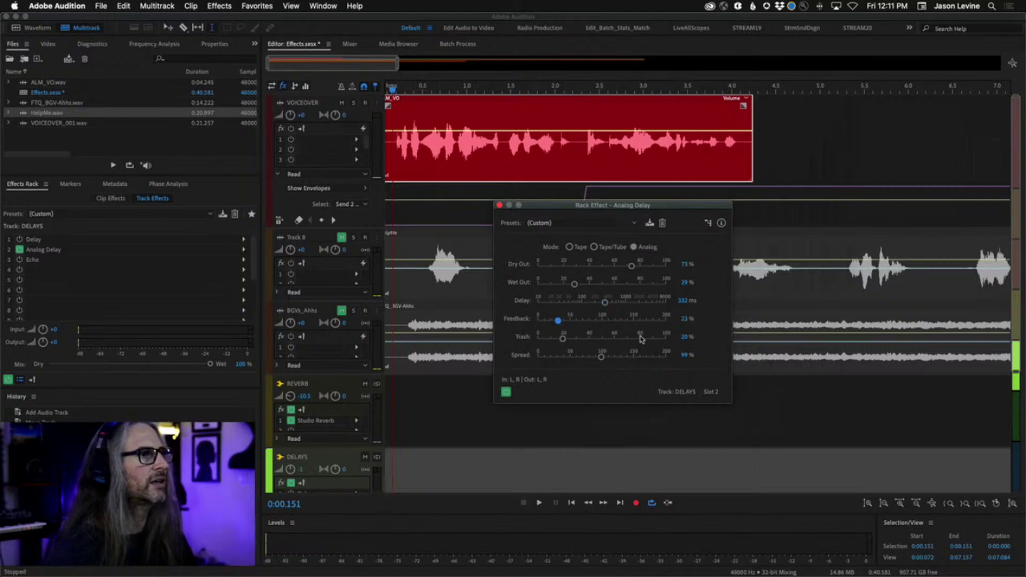
left_click_drag(559, 208, 560, 231)
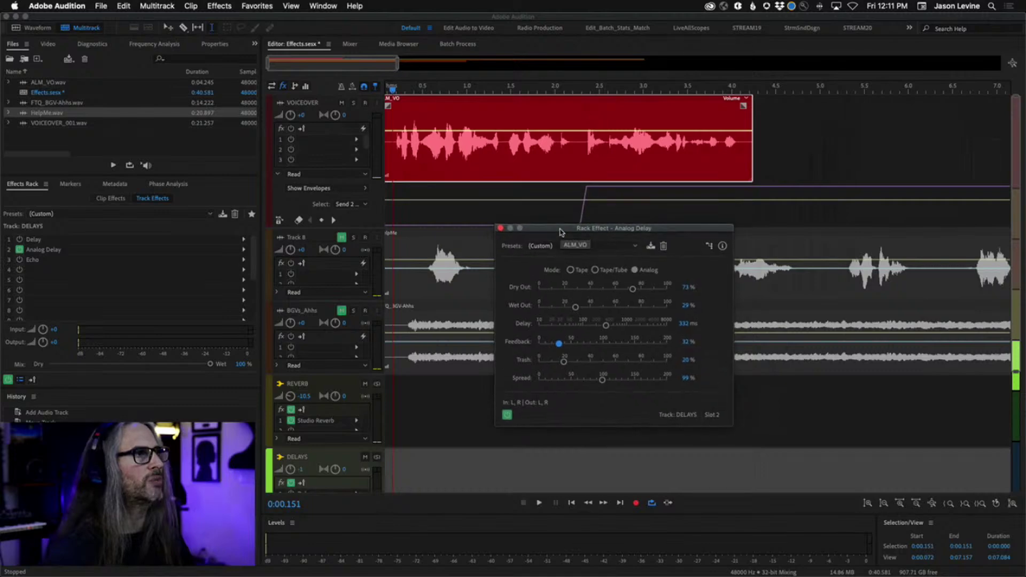
key("space")
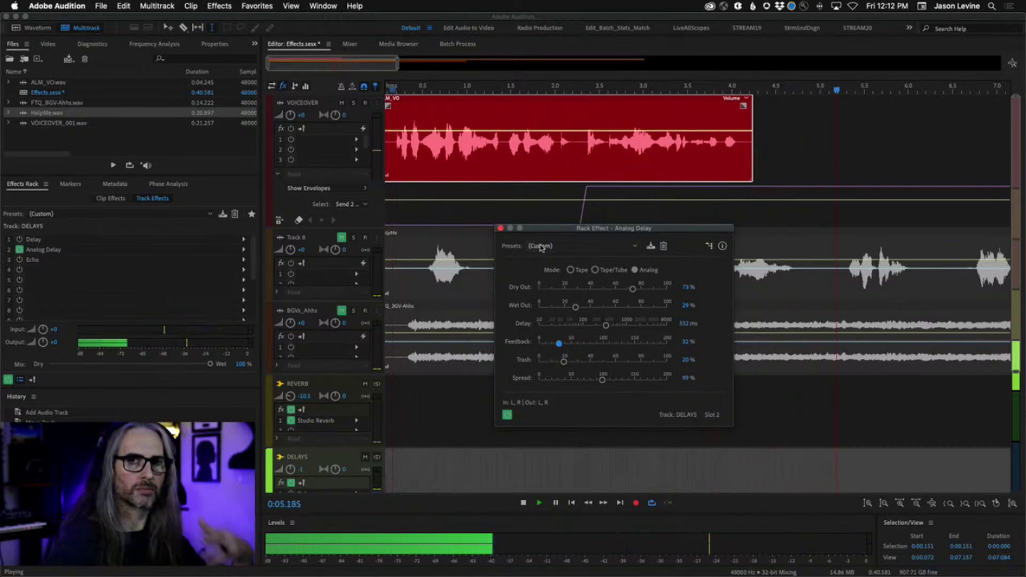
key("space")
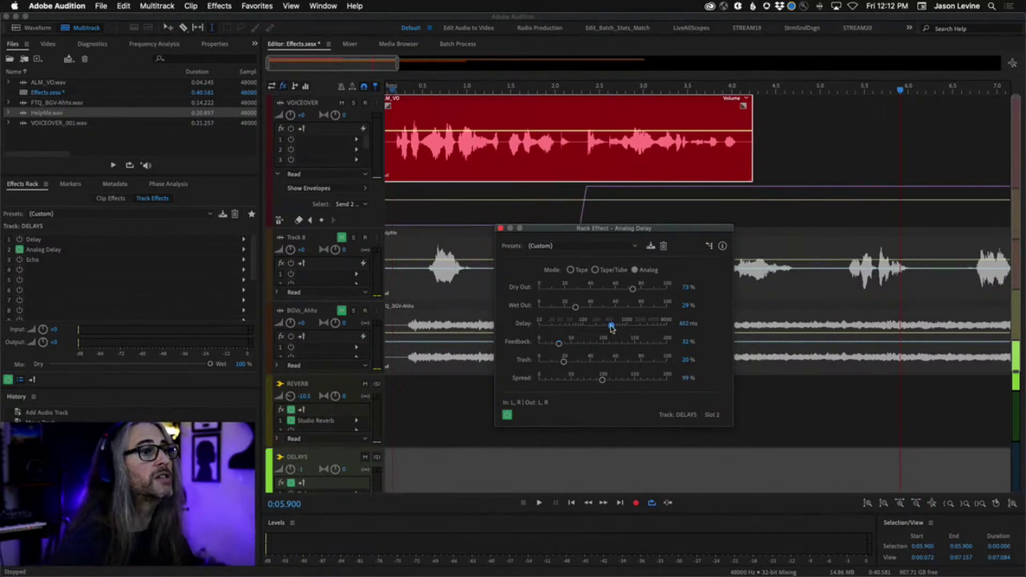
Increase the Analog Delay's delay to 447 ms and play the second phrase from about 2.3 s.
left_click(583, 90)
key("space")
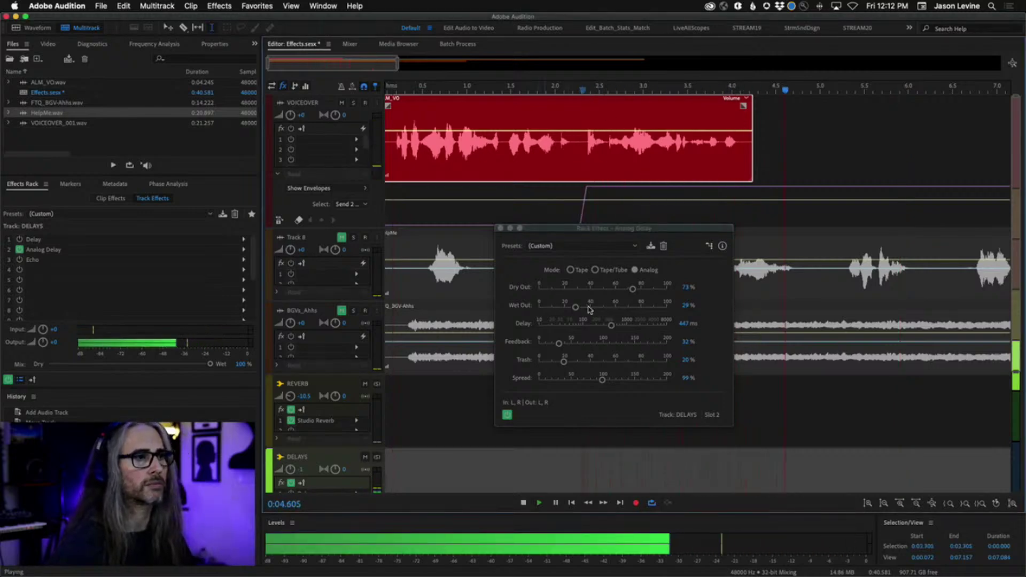
key("space")
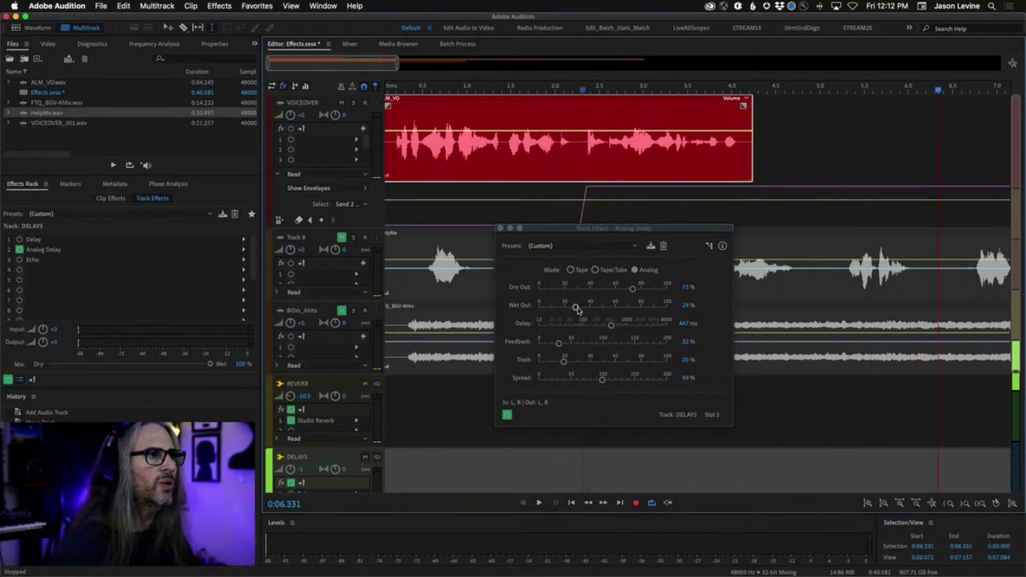
Raise the Analog Delay's wet output to 51% and play the voiceover from about 2.27 s.
left_click_drag(576, 308, 581, 310)
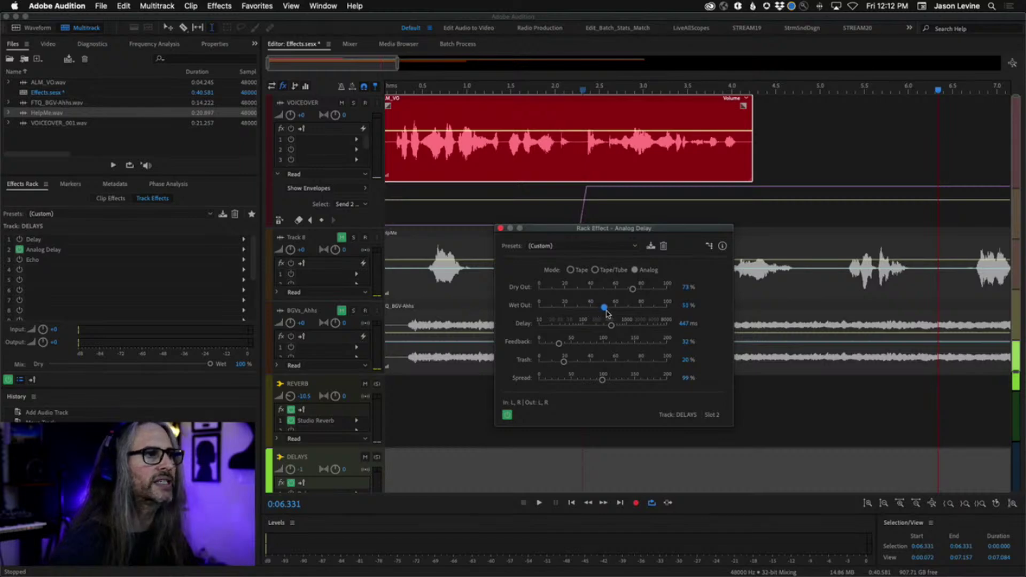
left_click(580, 90)
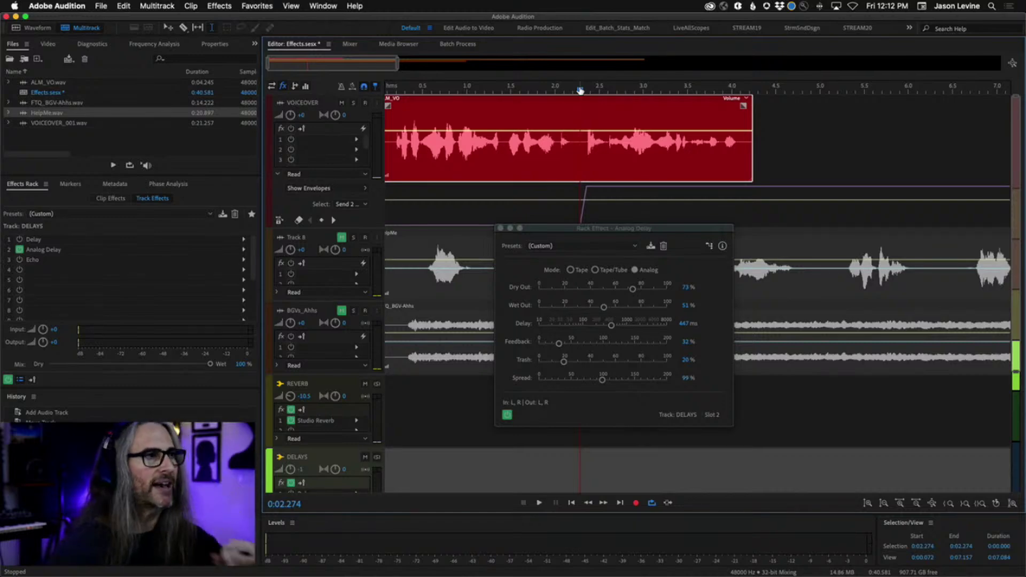
key("space")
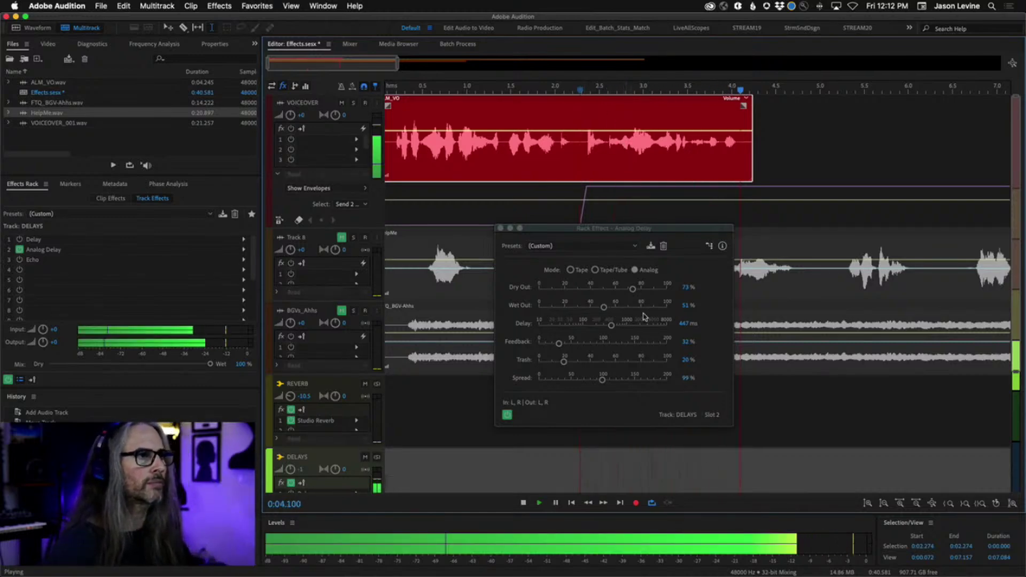
Raise the Analog Delay's feedback to 98% and play the session from about 2.1 s.
key("space")
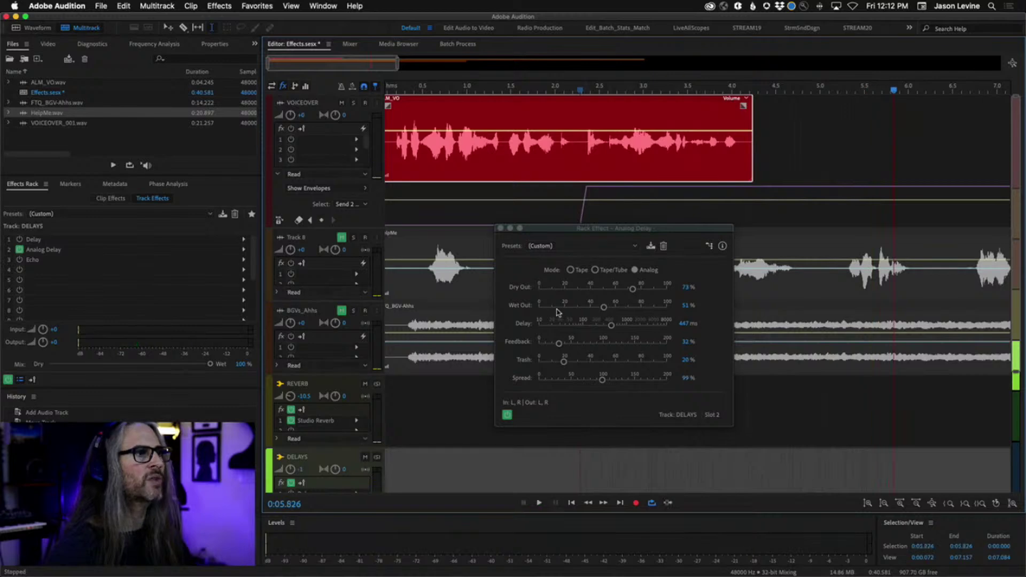
left_click_drag(560, 345, 603, 350)
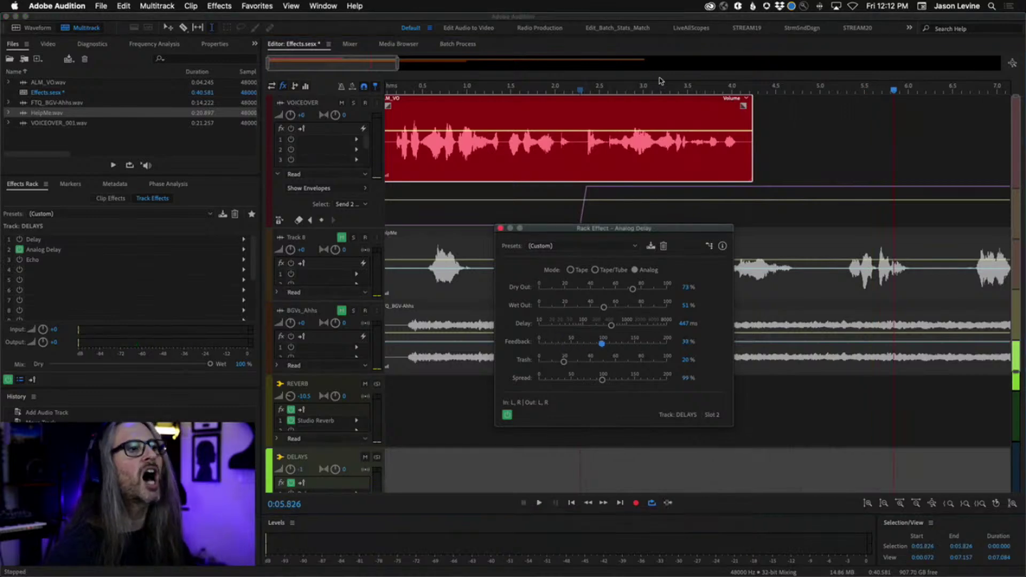
left_click(567, 86)
key("space")
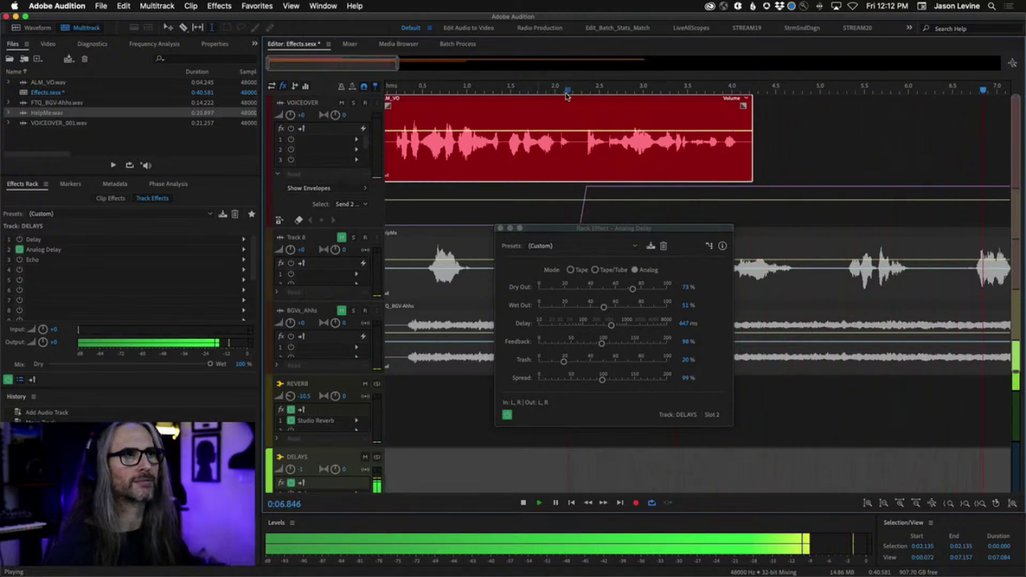
key("space")
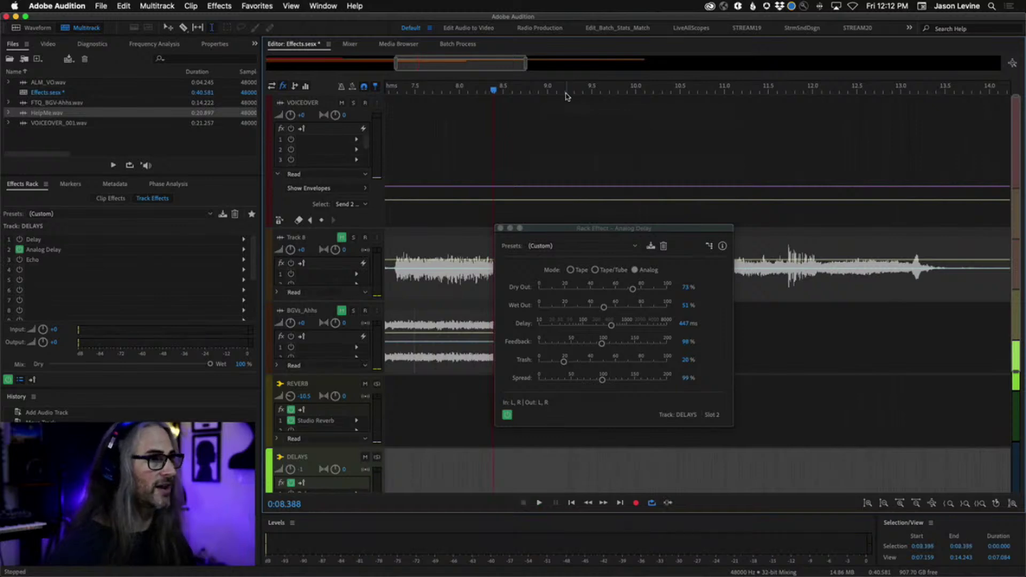
key("Home")
key("space")
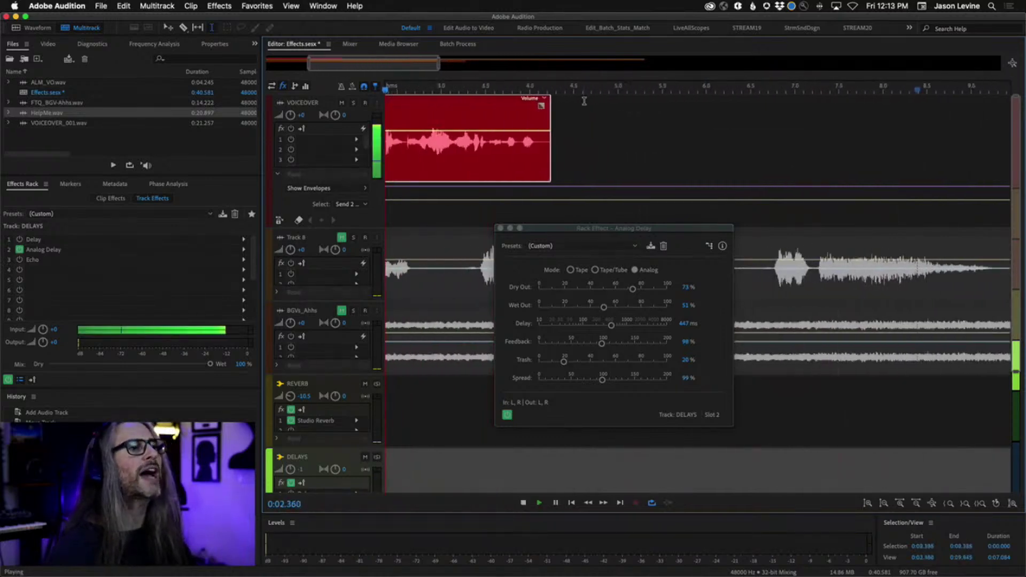
key("space")
Raise the Analog Delay's trash to 51% and play the voiceover from about 2 s.
key("minus")
key("minus")
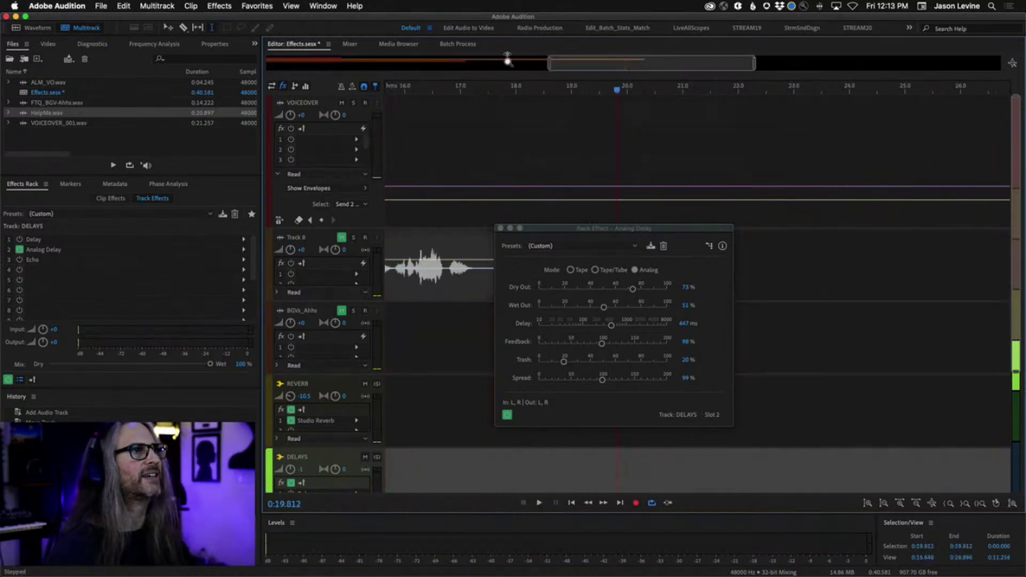
left_click_drag(563, 363, 595, 364)
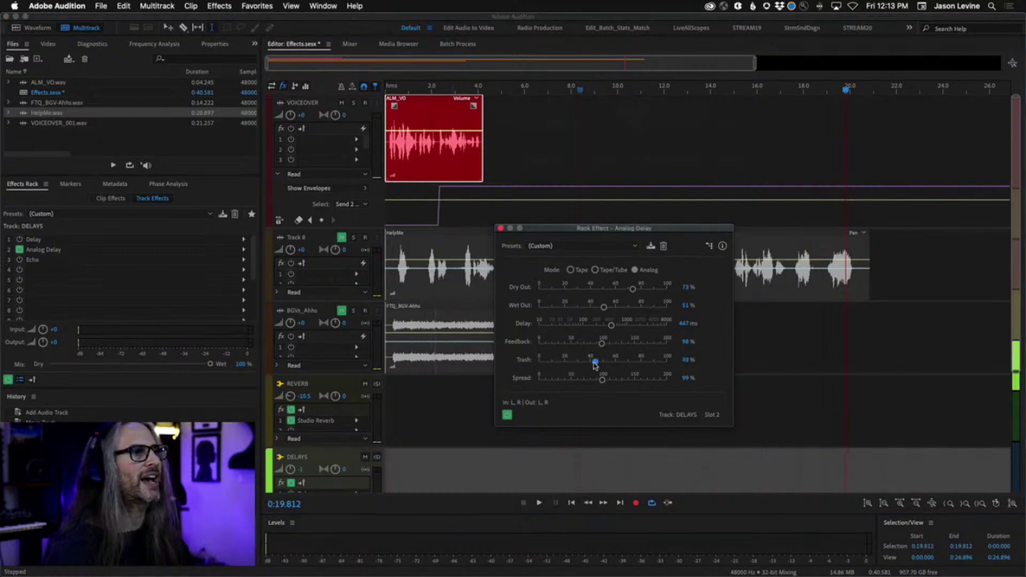
left_click(432, 88)
key("space")
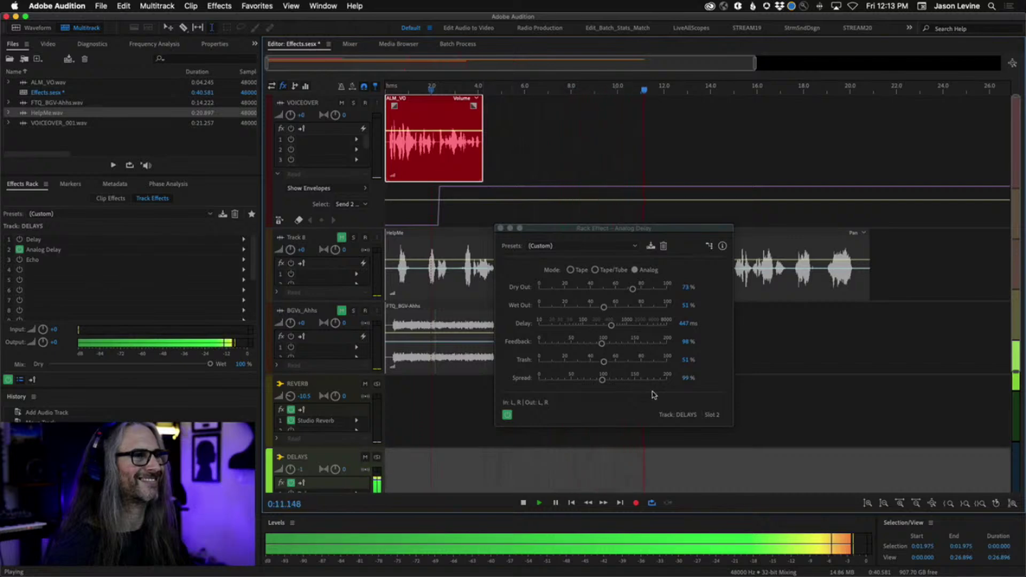
key("space")
Set the Analog Delay's feedback to 141%, delay to 167 ms and wet output to 37%, and play from about 1.8 s.
left_click_drag(602, 345, 631, 347)
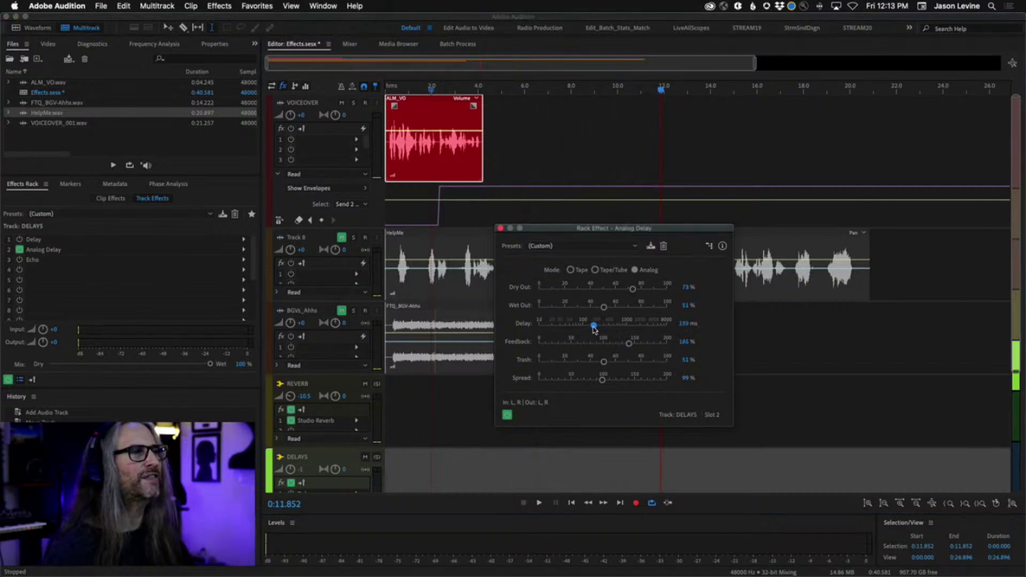
left_click(437, 98)
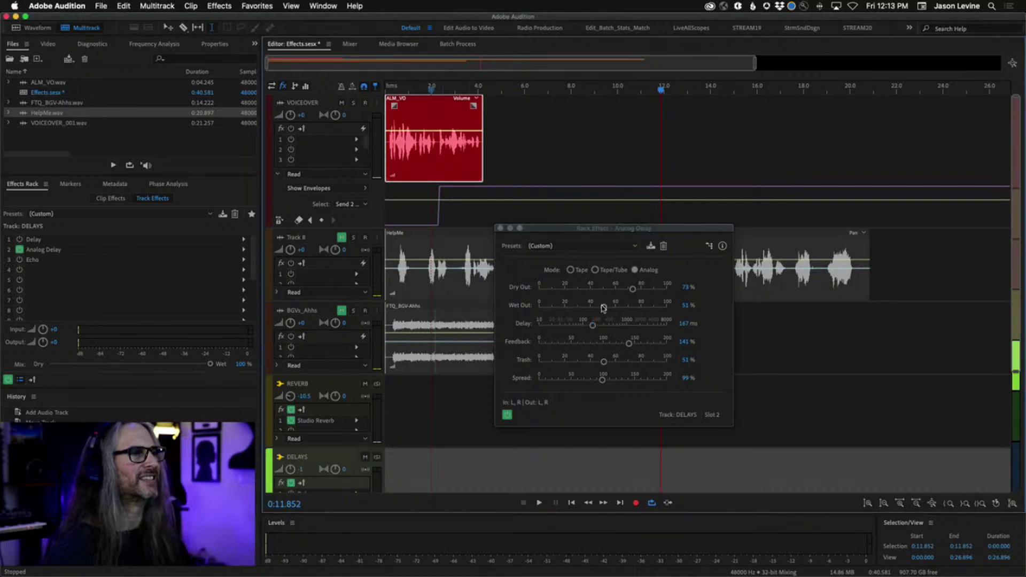
left_click_drag(603, 308, 601, 309)
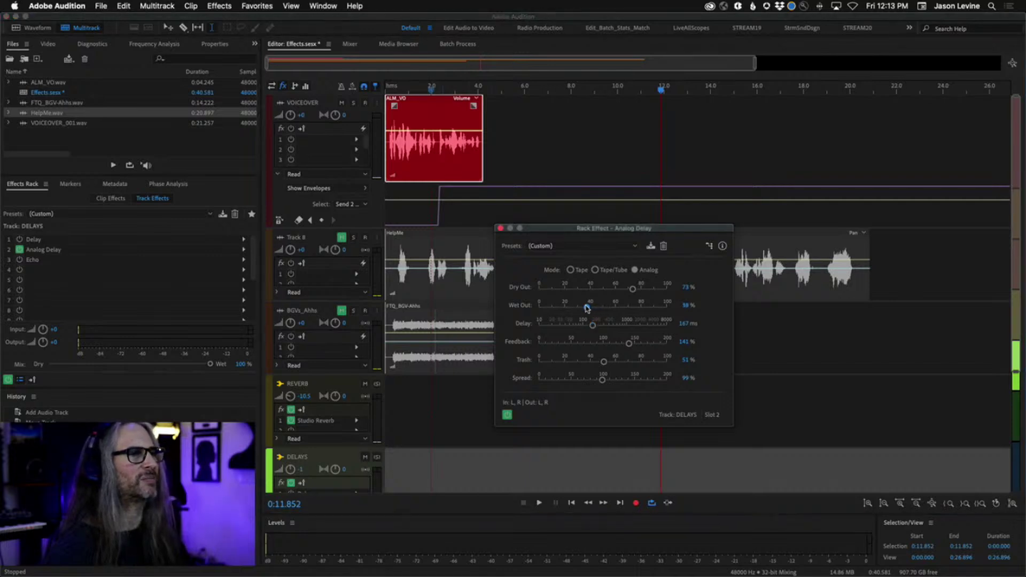
left_click(431, 90)
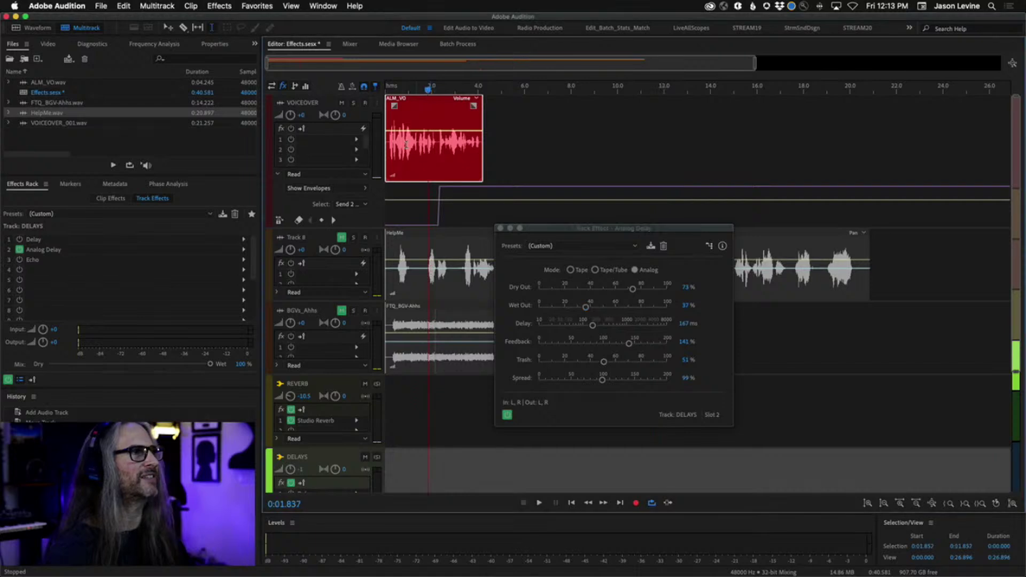
key("space")
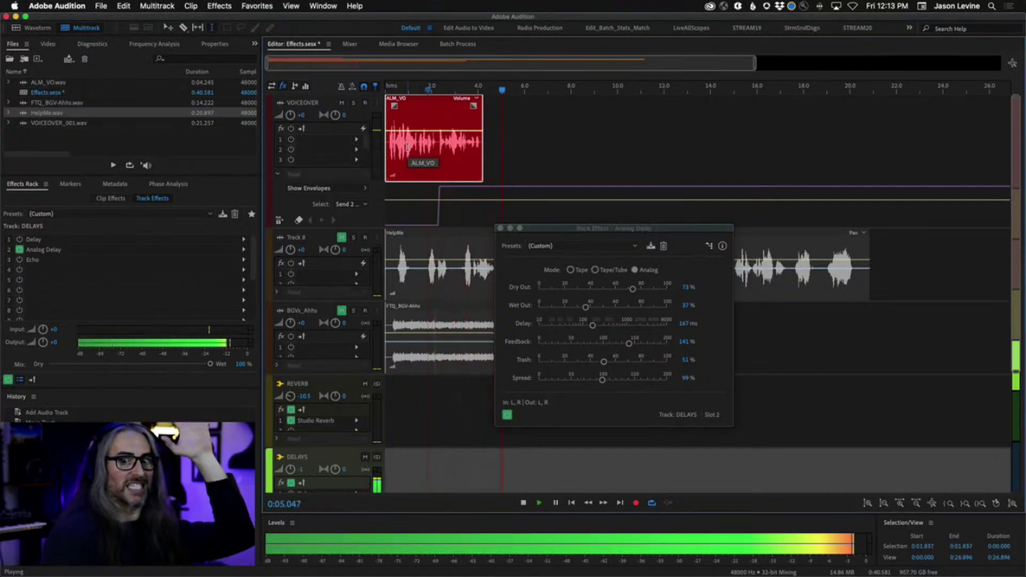
key("space")
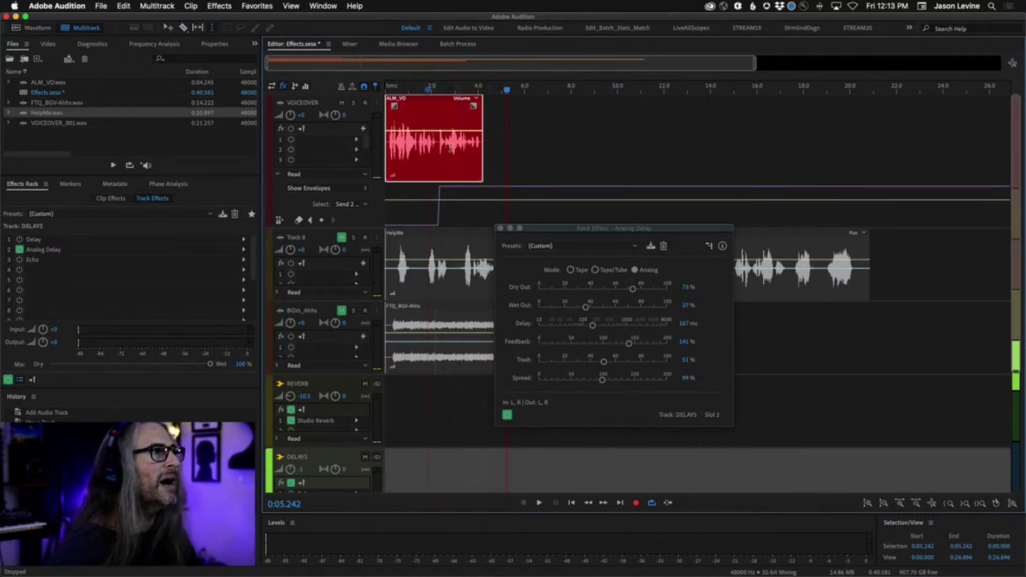
Bypass the Analog Delay and replay short stretches of the voiceover around 3.1 s to locate where the delay send should start.
left_click(464, 90)
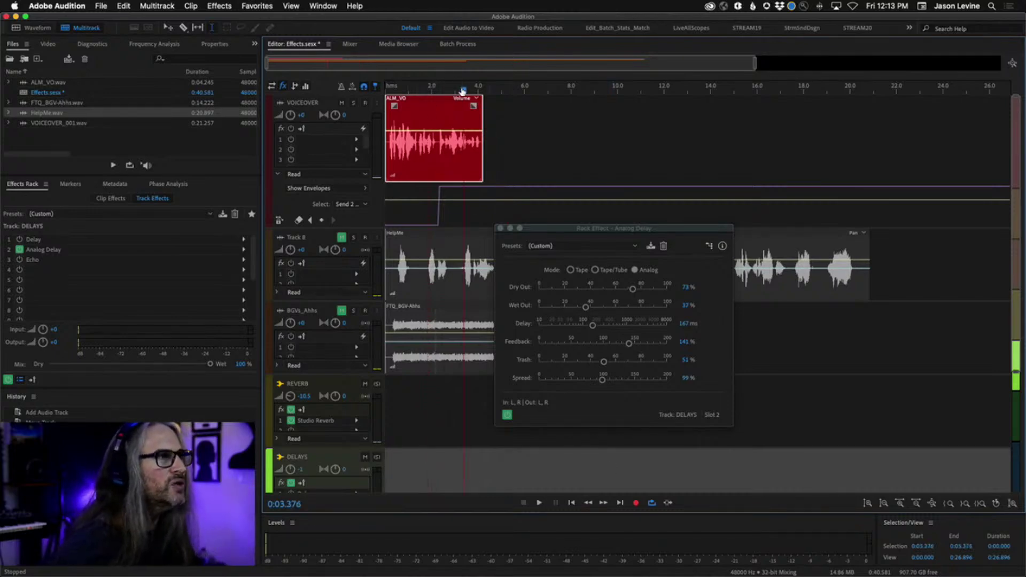
left_click_drag(463, 91, 456, 89)
scroll(519, 438, "up", 3)
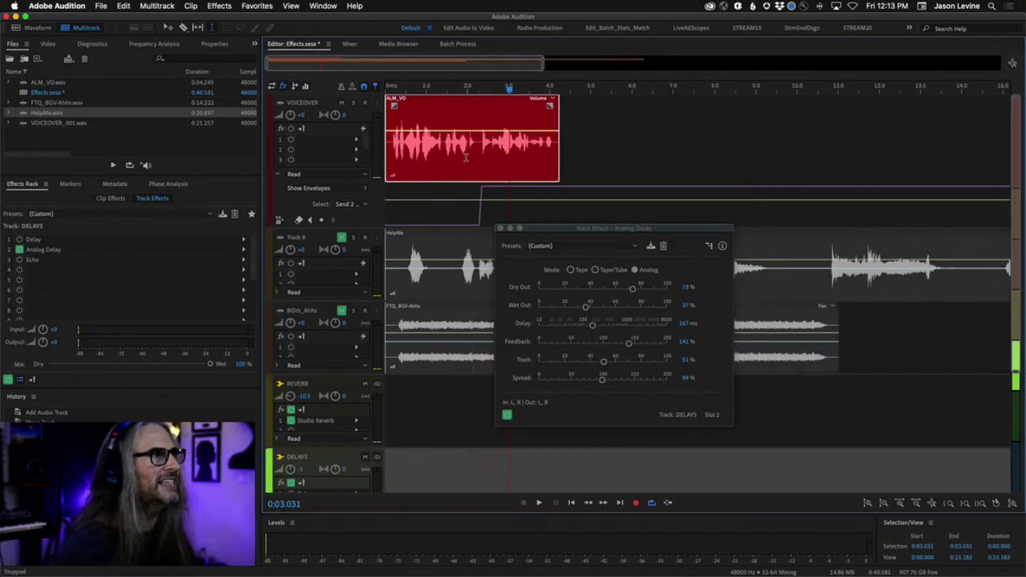
left_click(507, 415)
key("space")
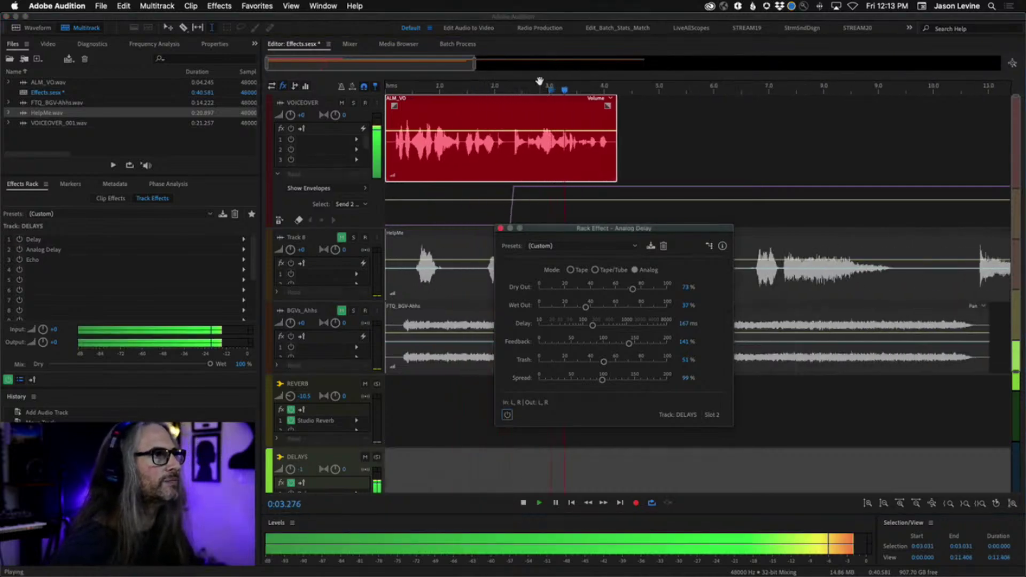
key("space")
left_click(568, 95)
key("space")
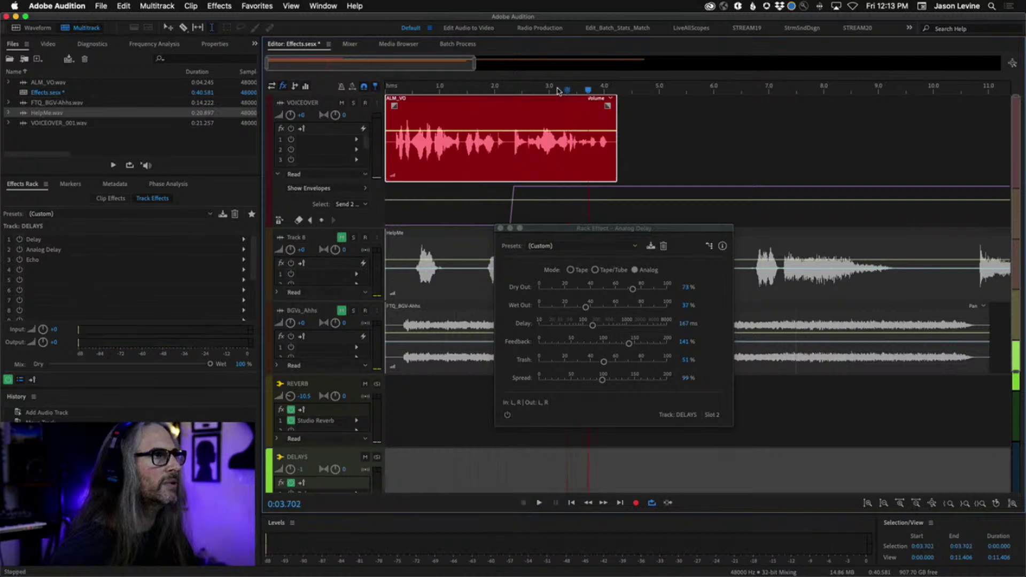
left_click(559, 91)
key("space")
left_click(558, 91)
key("space")
key("space")
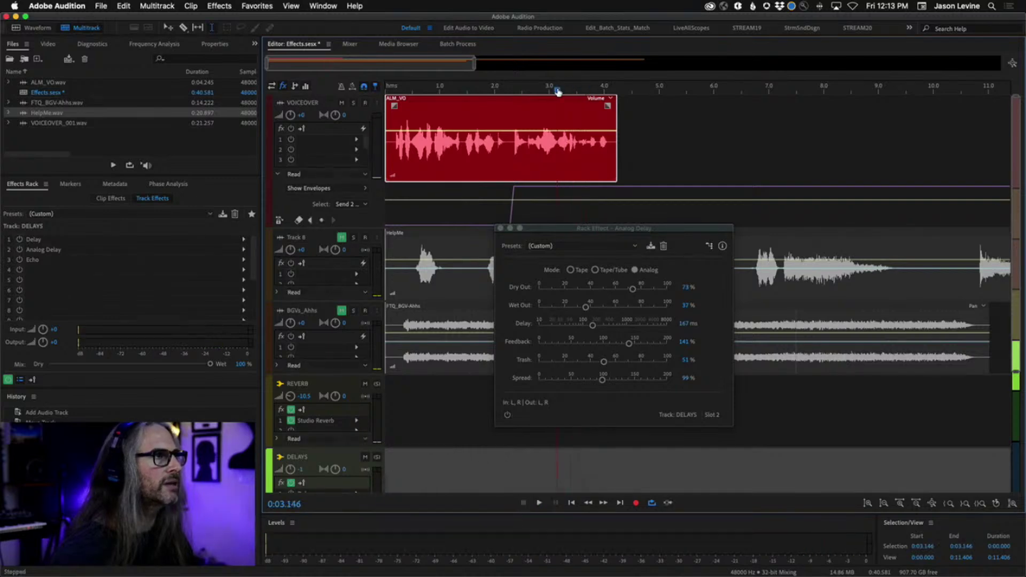
Move both keyframes of the VOICEOVER track's delay send envelope to about 3 s, keeping the ramp steep.
left_click(524, 193)
left_click_drag(512, 188, 550, 197)
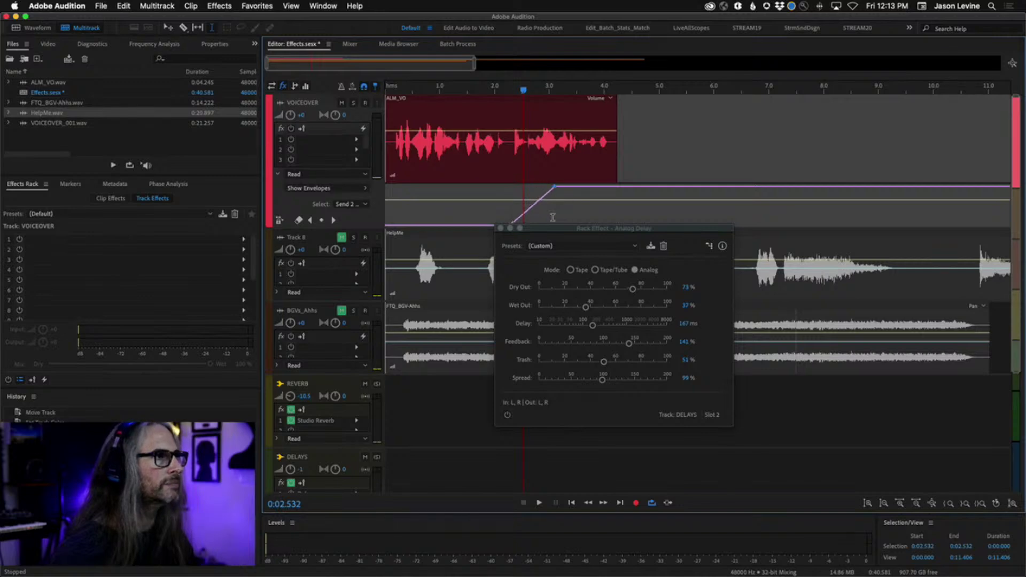
scroll(553, 218, "down", 3)
left_click_drag(512, 169, 553, 170)
scroll(559, 173, "up", 3)
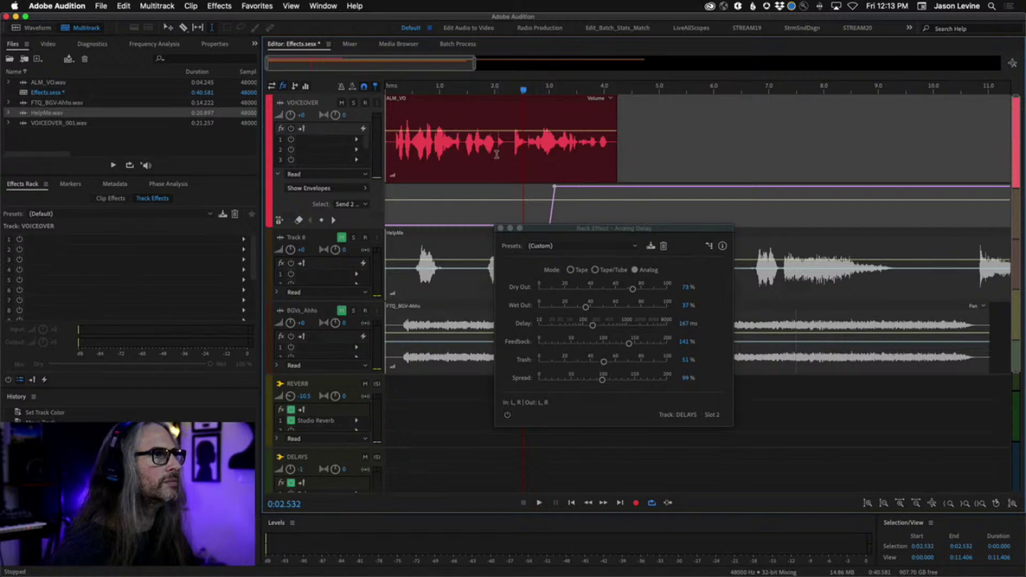
Turn the Analog Delay back on and play the voiceover from about 2.5 s.
left_click(508, 416)
key("space")
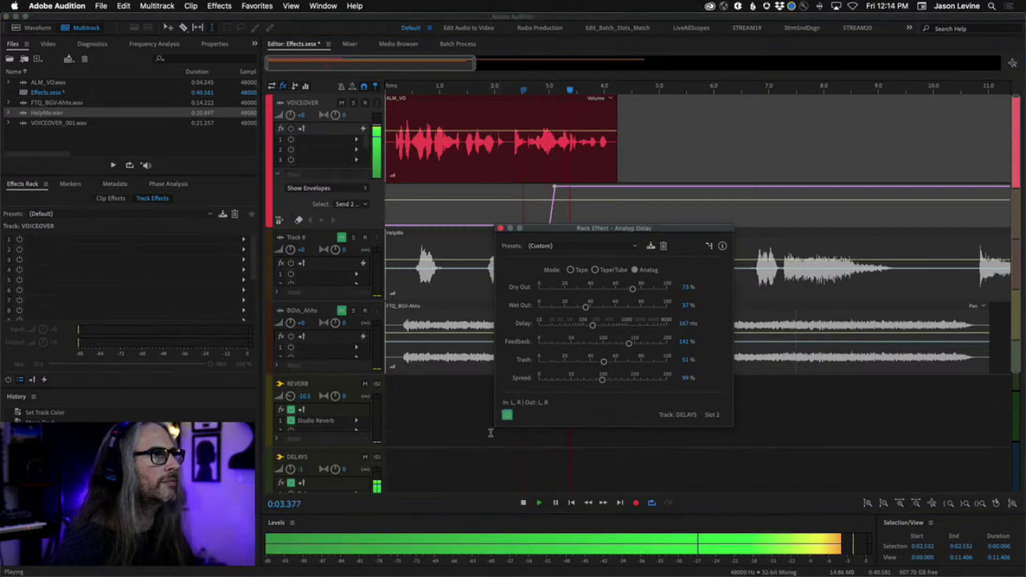
key("space")
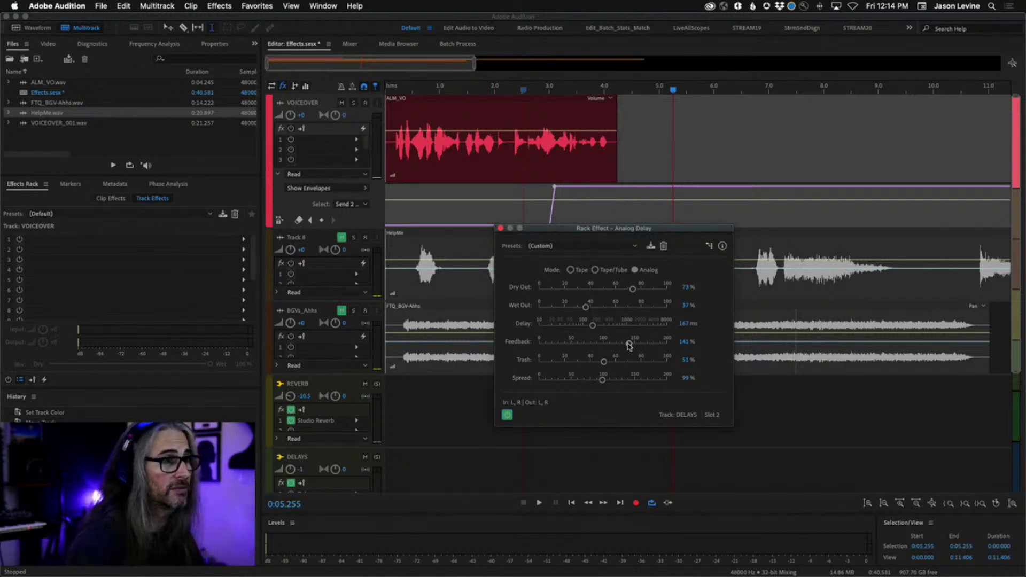
Reduce the Analog Delay's trash to 0% and feedback to 84%, and play the voiceover from about 2.56 s.
left_click_drag(604, 361, 577, 366)
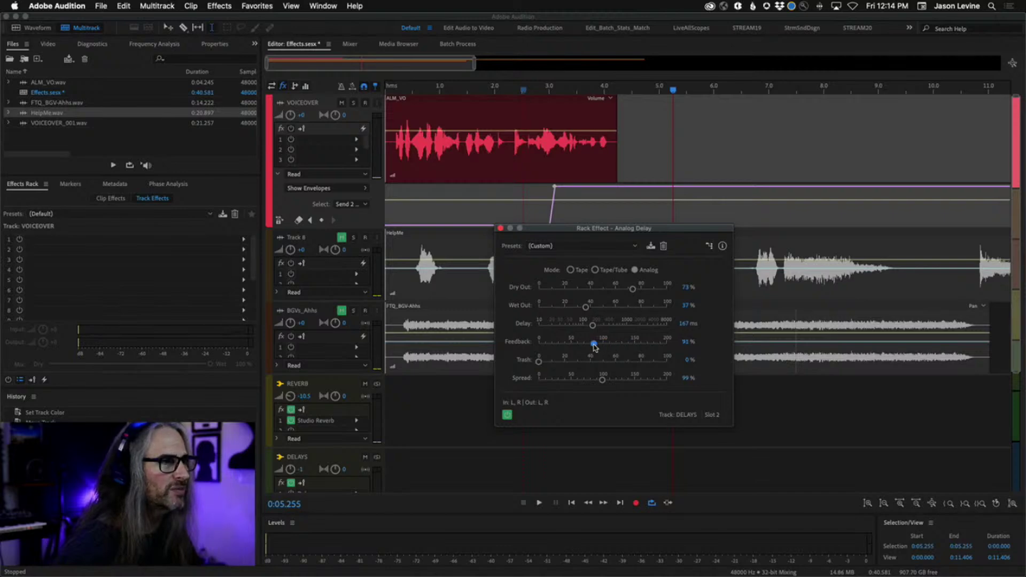
left_click(527, 108)
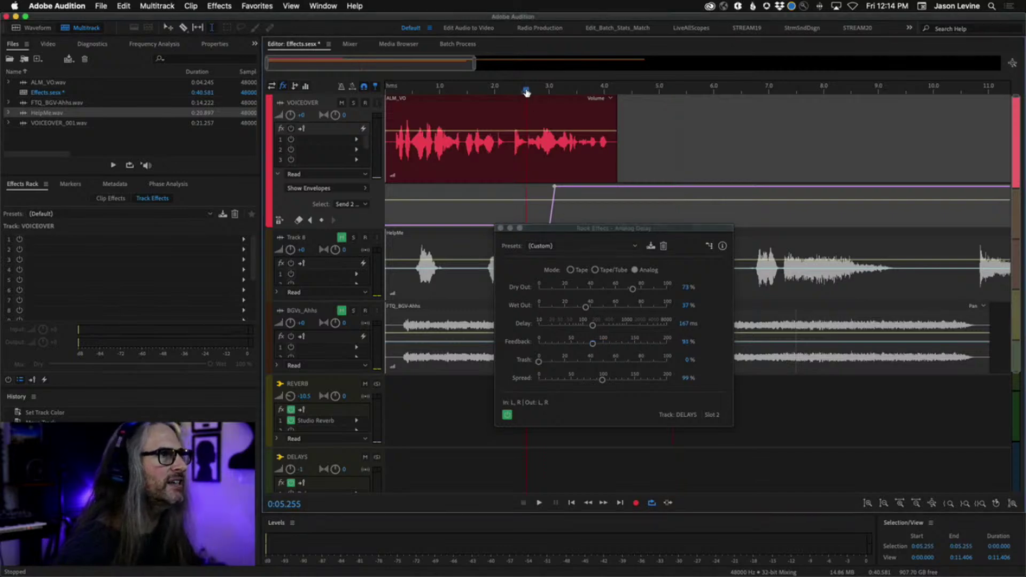
key("space")
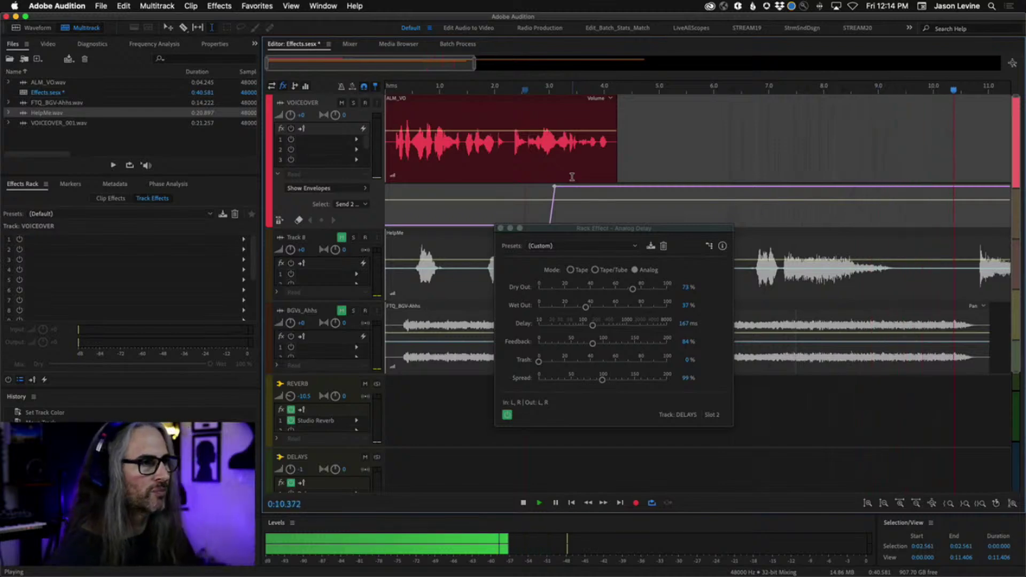
key("space")
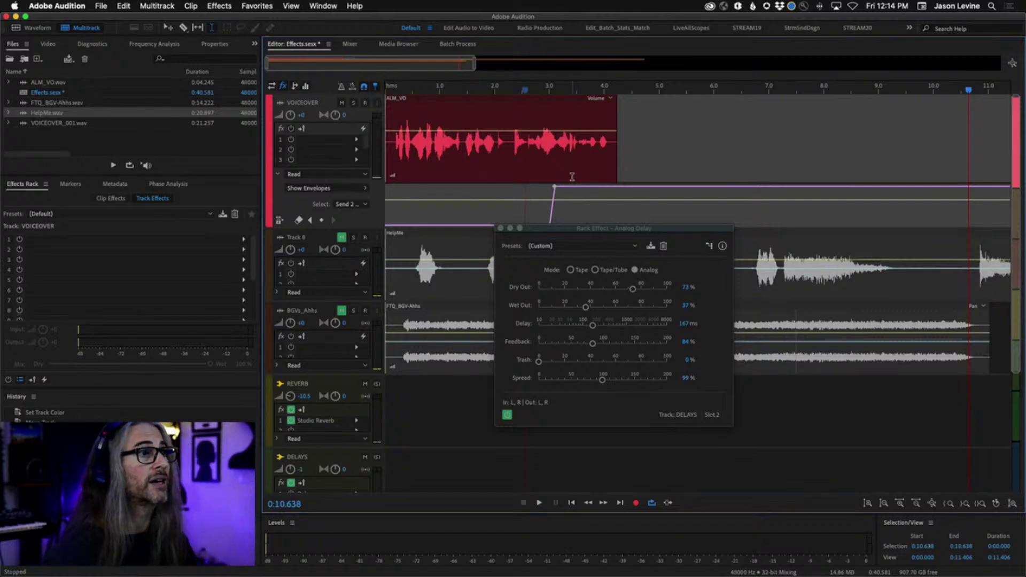
Close the Analog Delay settings and move both delay send keyframes back to about 2.2 s.
left_click(500, 229)
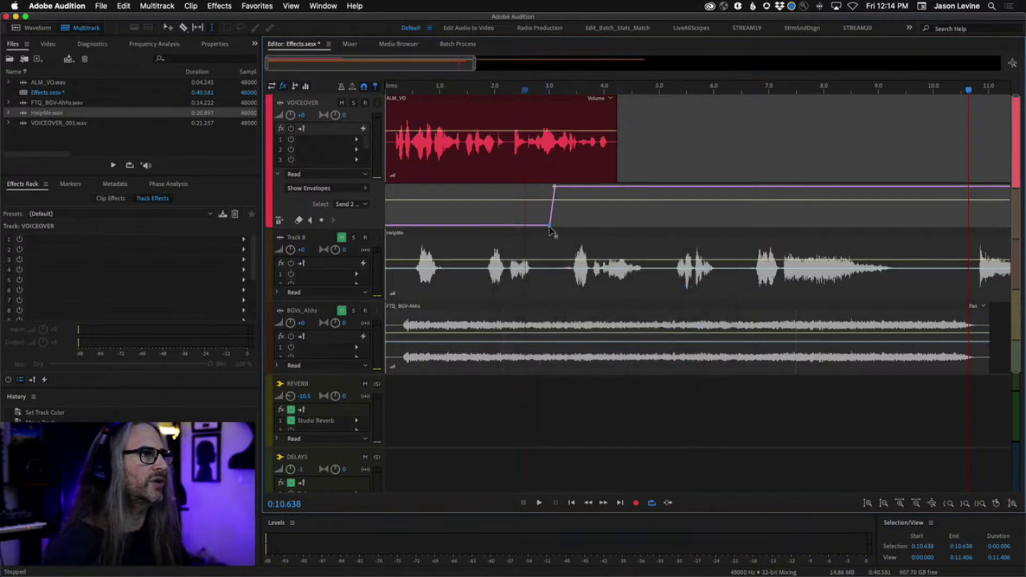
left_click_drag(551, 226, 508, 226)
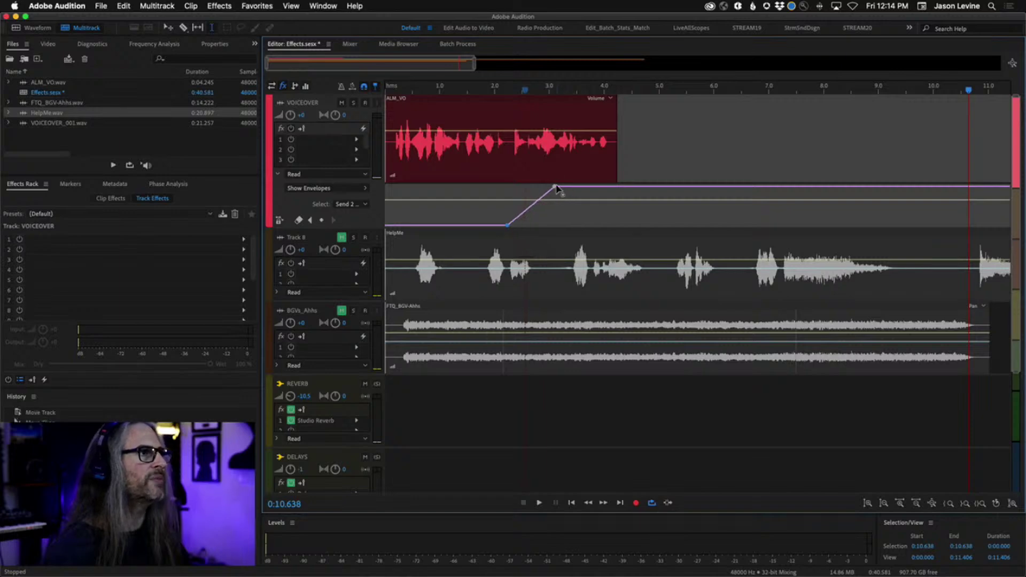
left_click_drag(556, 188, 510, 187)
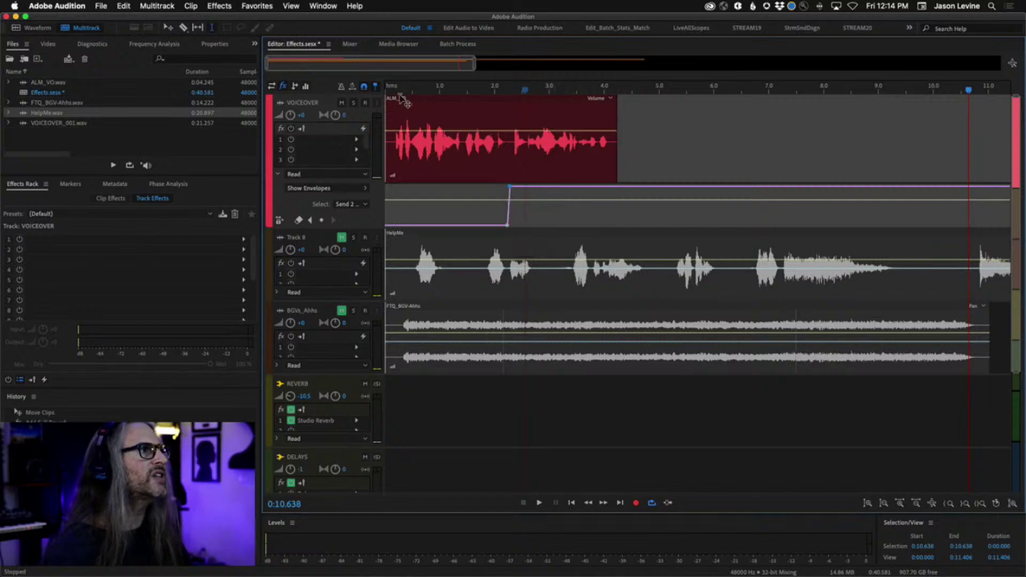
Switch the DELAYS bus in the mixer from Analog Delay to Echo.
left_click(349, 44)
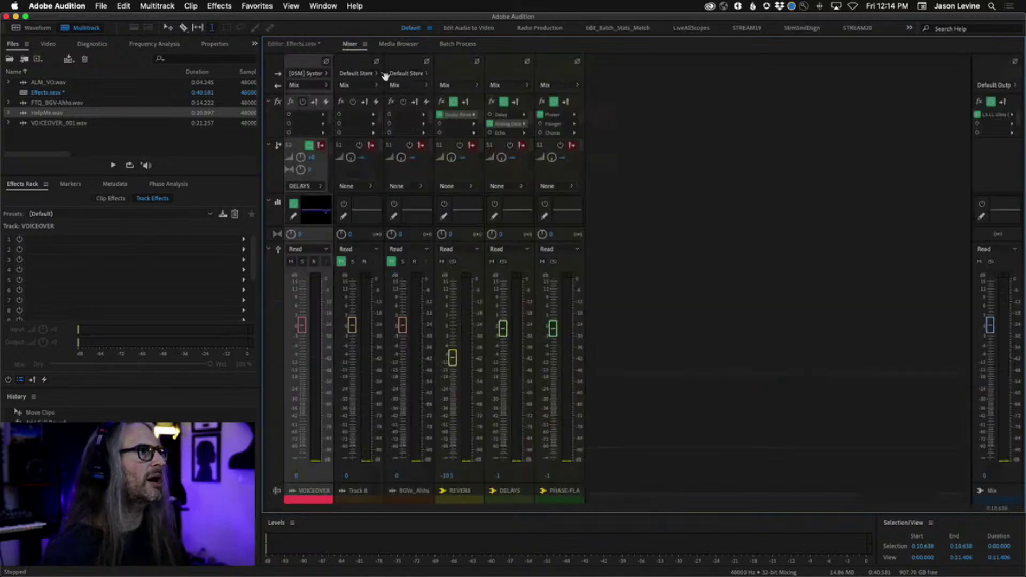
left_click(492, 129)
left_click(490, 133)
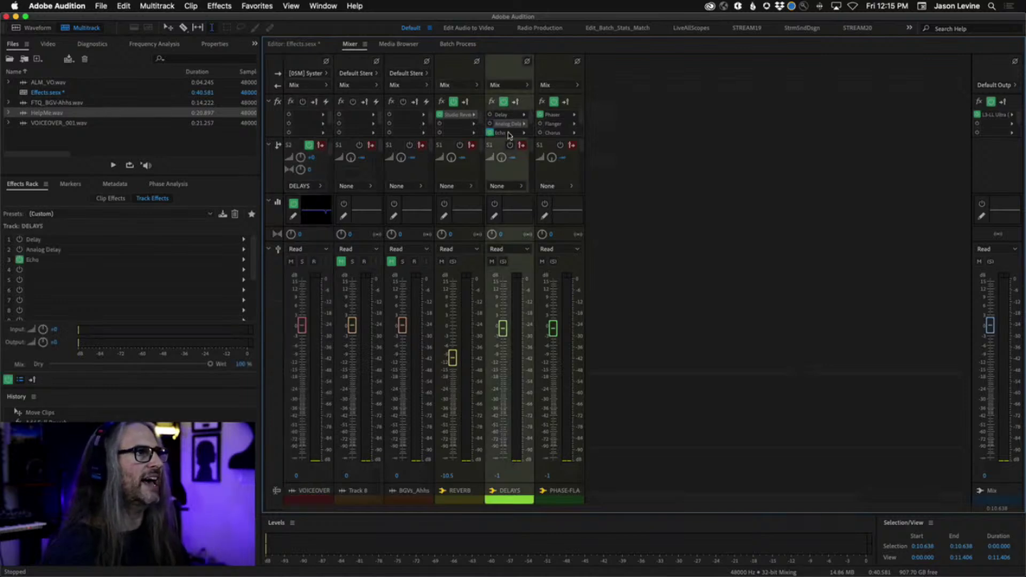
Open the Echo settings of the DELAYS bus and review the available presets.
double_click(508, 133)
left_click_drag(541, 174, 726, 55)
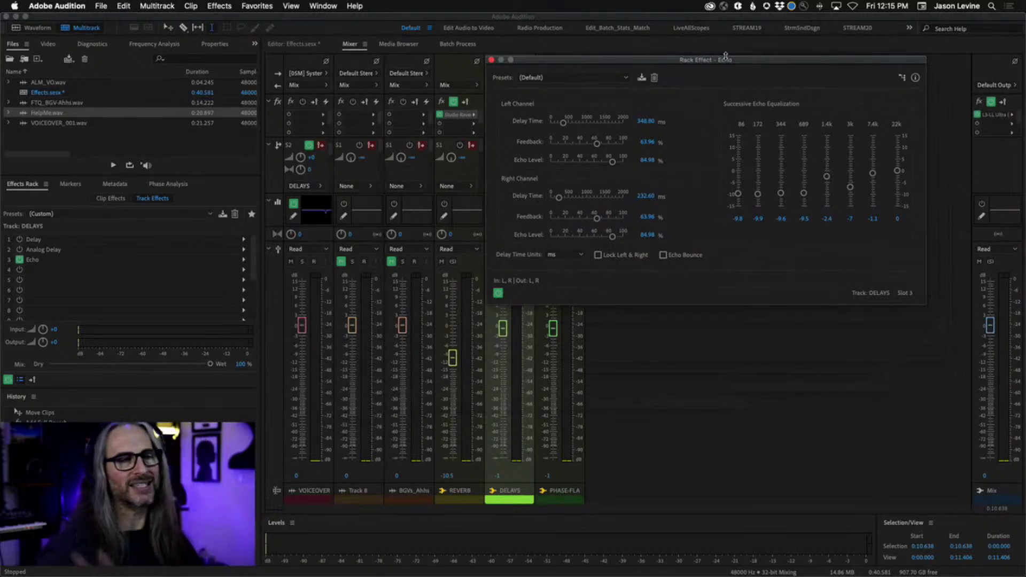
left_click(567, 78)
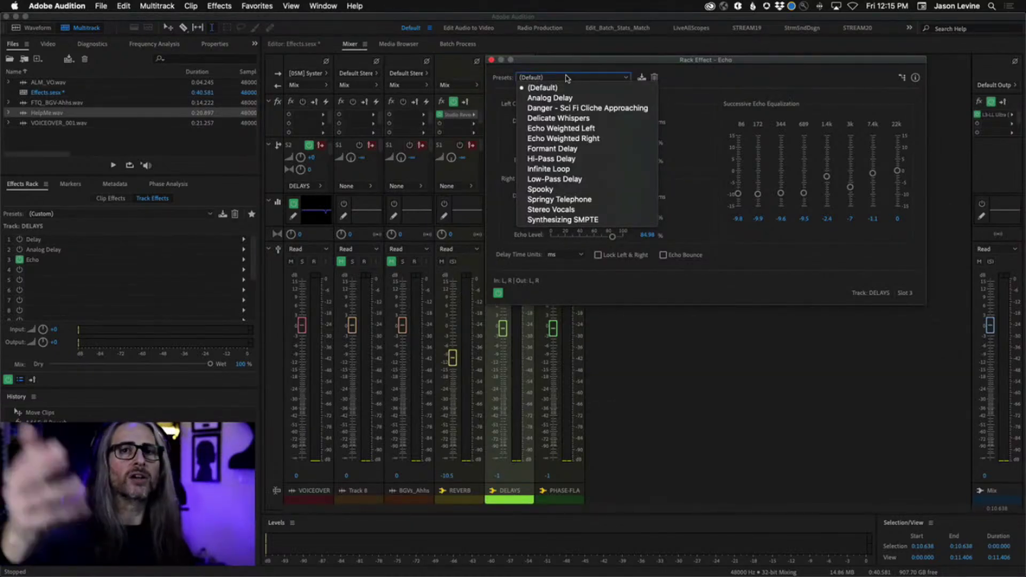
left_click(567, 78)
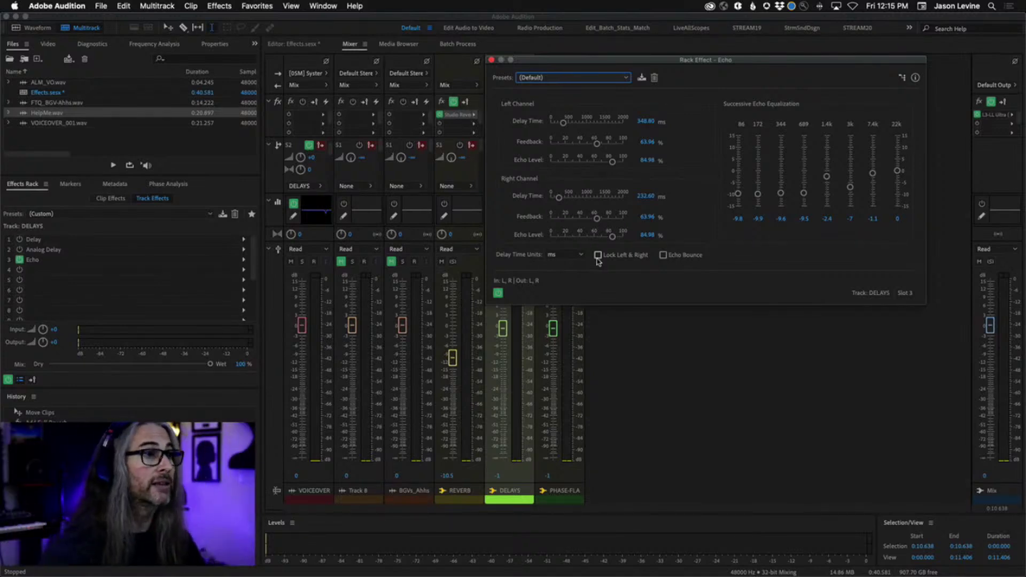
Apply the Analog Delay preset to the Echo effect and enable Echo Bounce.
scroll(589, 78, "down", 1)
scroll(589, 81, "down", 3)
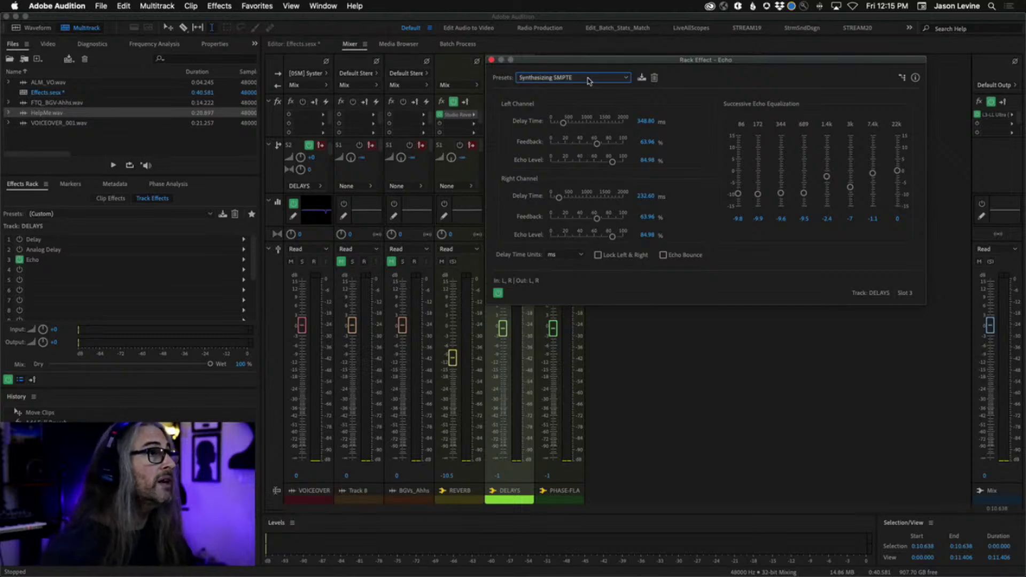
left_click(594, 79)
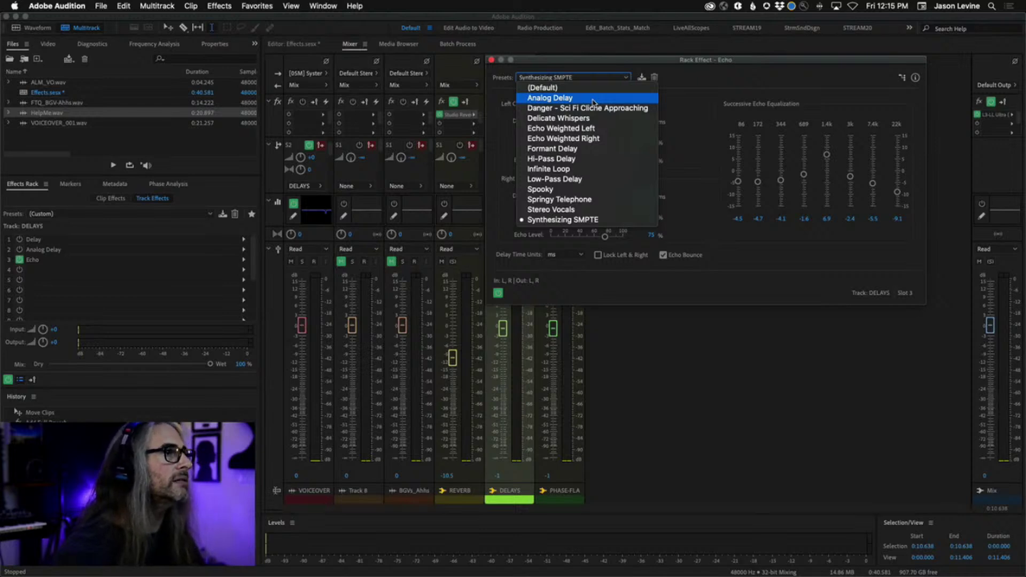
left_click(588, 99)
left_click(663, 255)
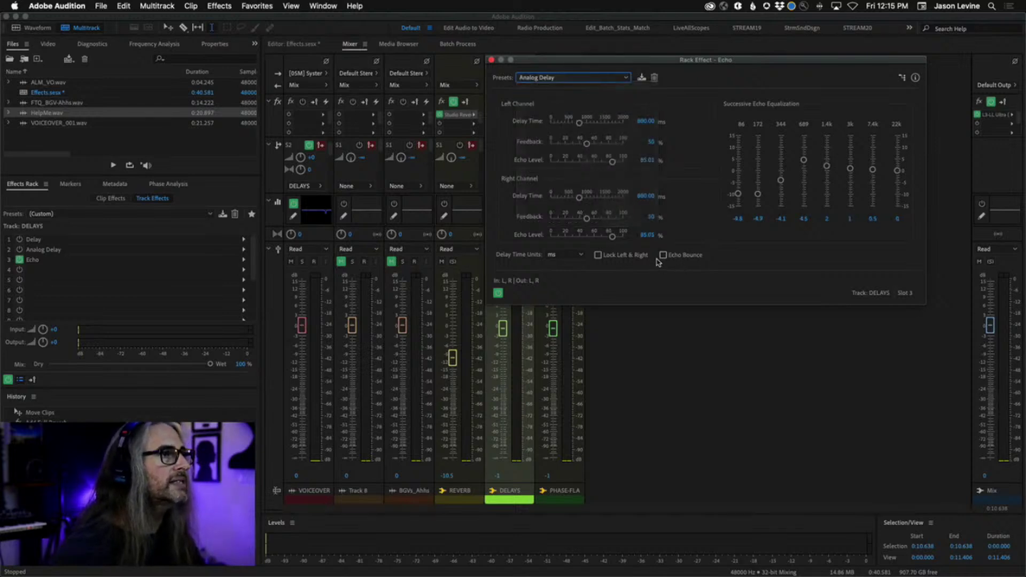
Move the Echo settings clear of the voiceover clip in the editor and play the session from about 2.13 s.
left_click(291, 45)
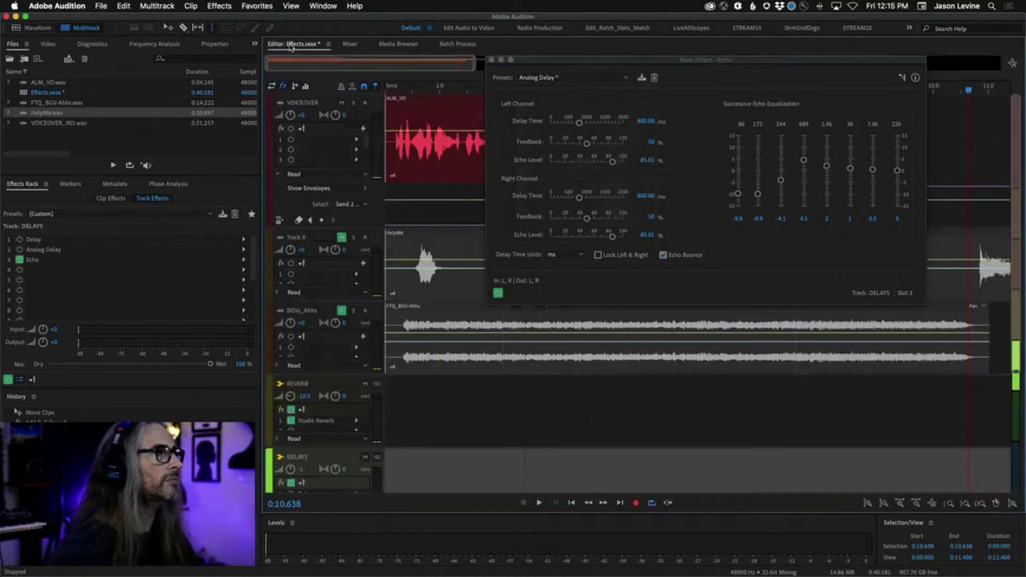
left_click_drag(567, 69, 468, 272)
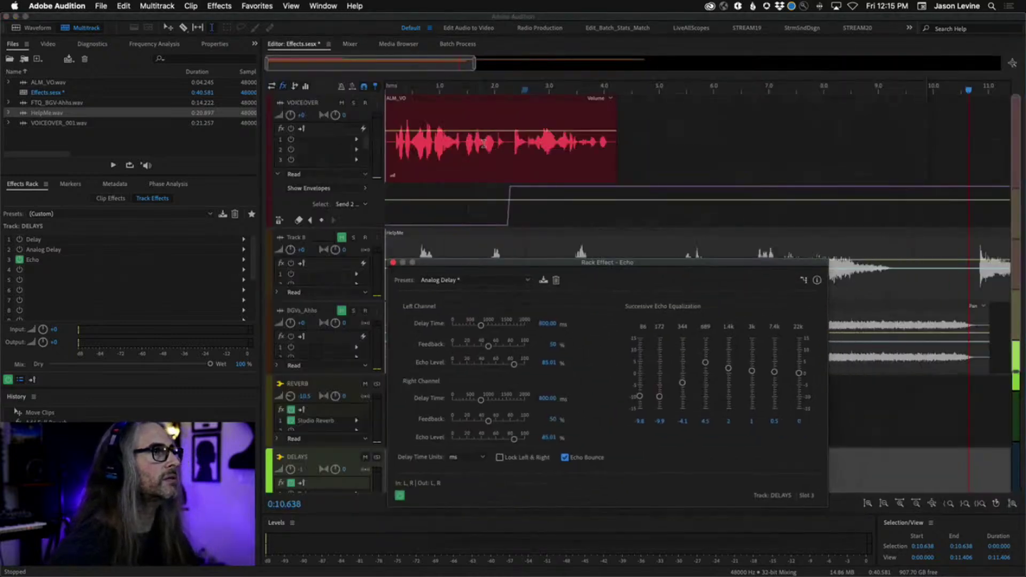
left_click(502, 90)
key("space")
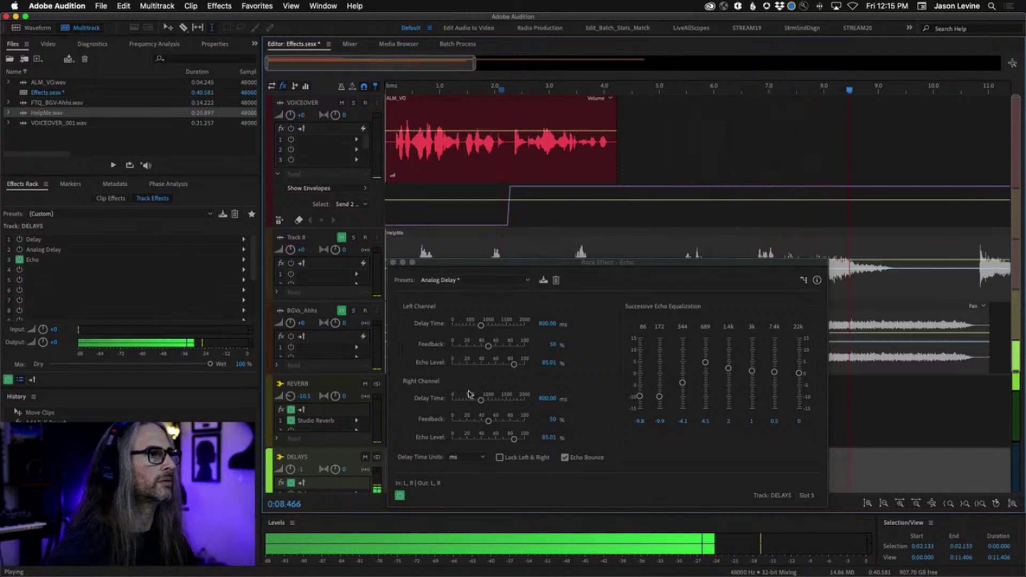
key("space")
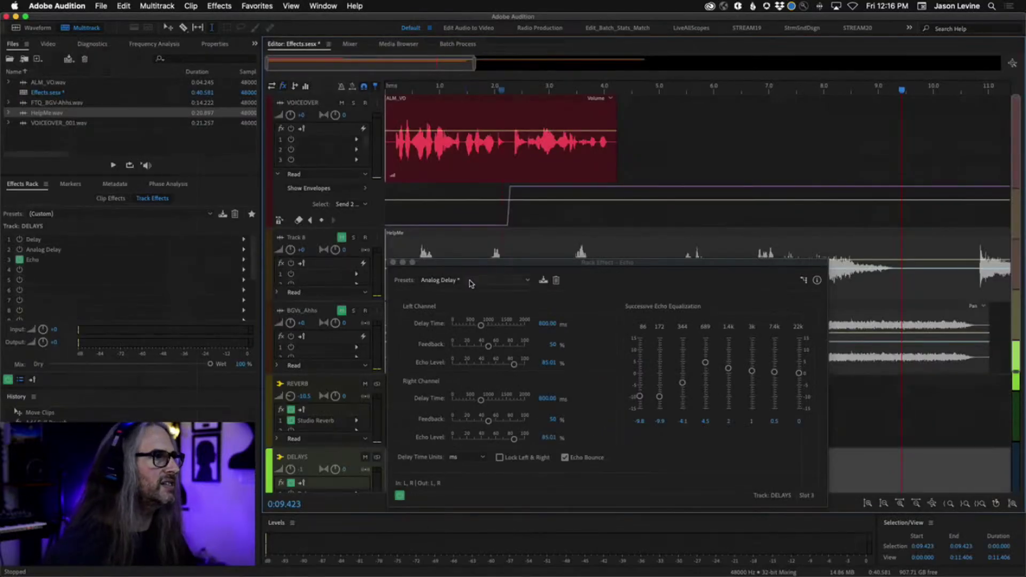
Apply the Danger - Sci Fi Cliche Approaching preset to Echo and set both channels' echo level to 85%.
left_click(471, 284)
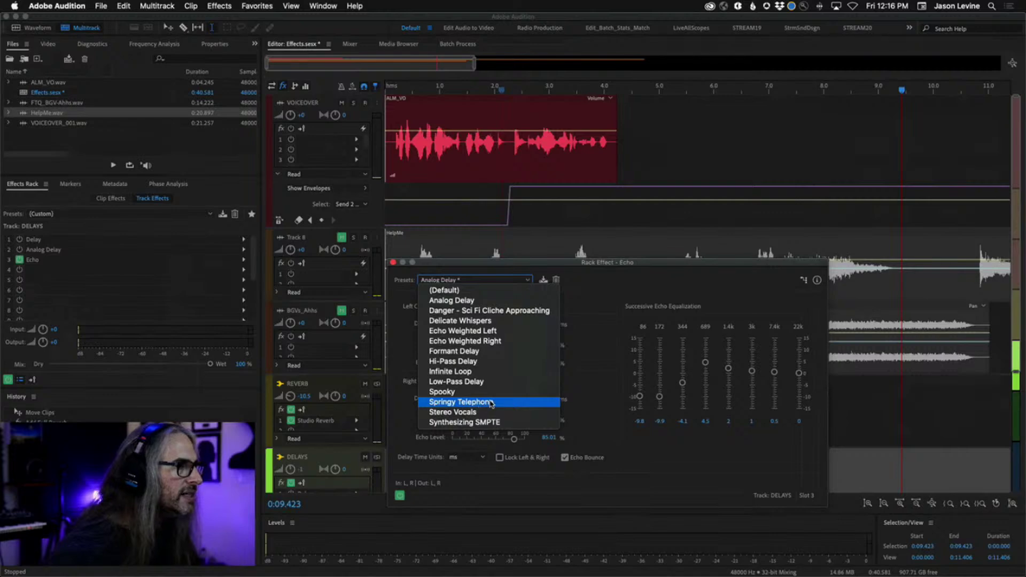
left_click(506, 311)
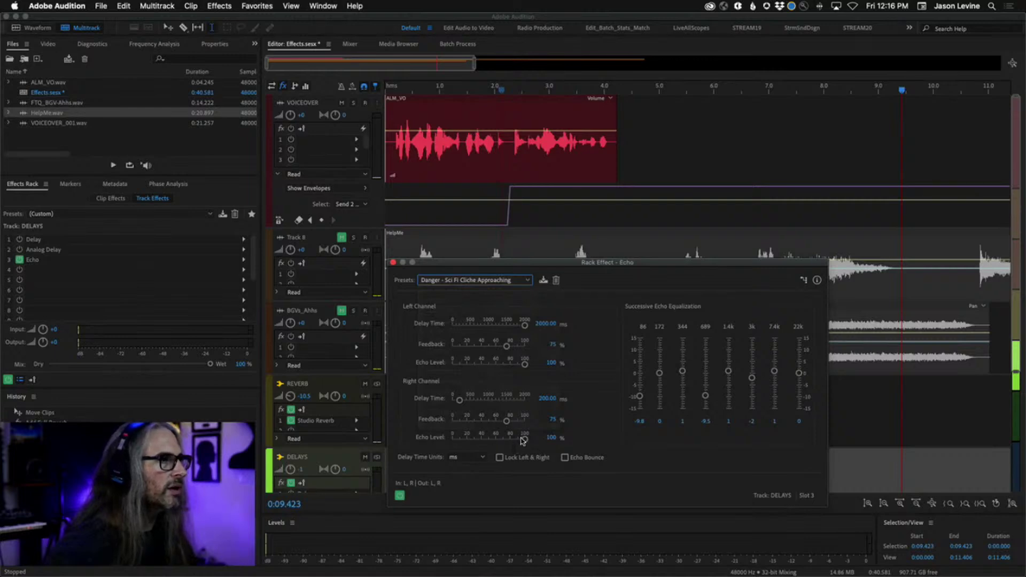
left_click(549, 439)
type("85")
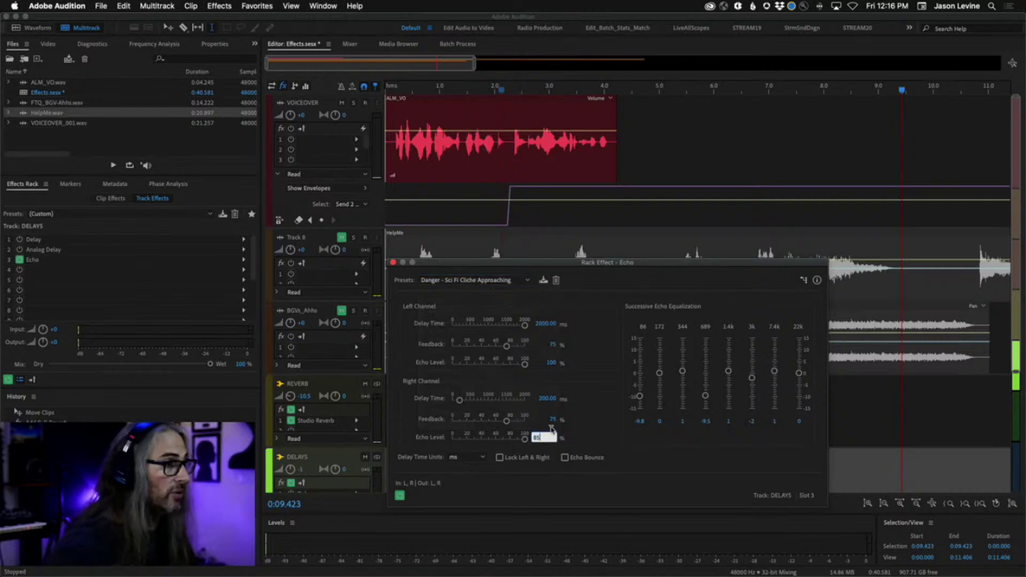
left_click(550, 363)
type("85")
key("Return")
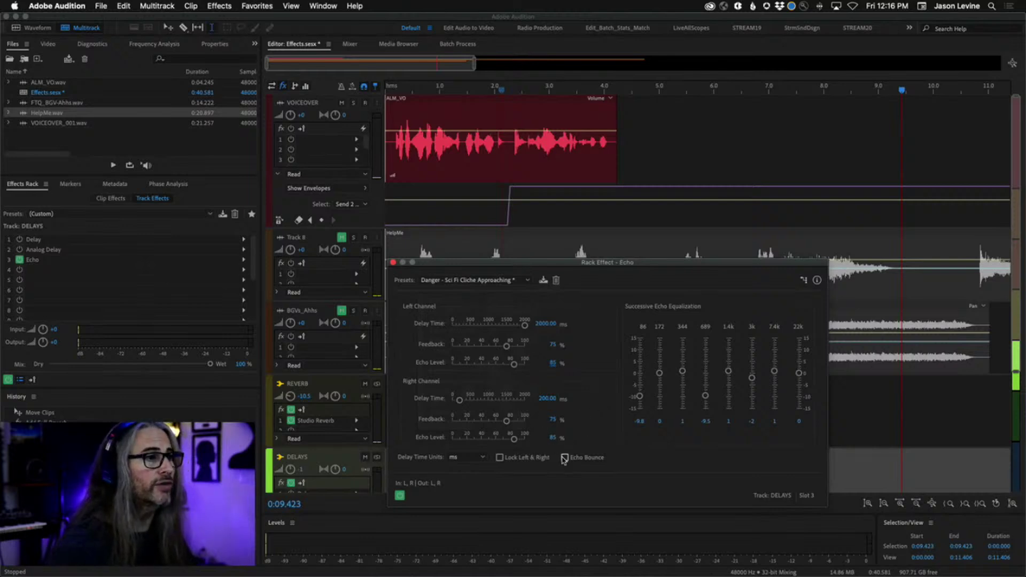
Play the voiceover through the Danger - Sci Fi Cliche Approaching echo from about 2.13 s.
left_click(502, 90)
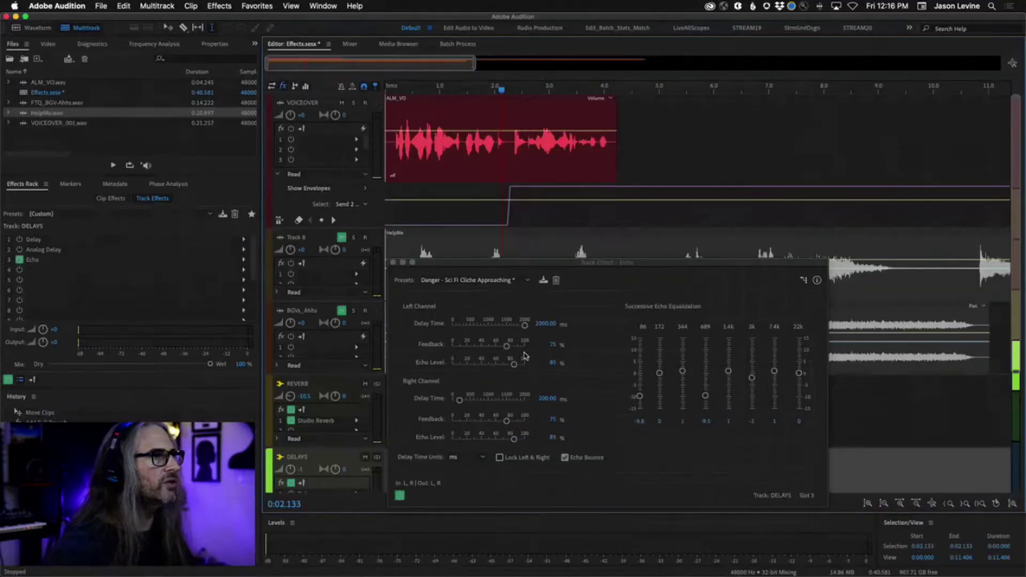
key("space")
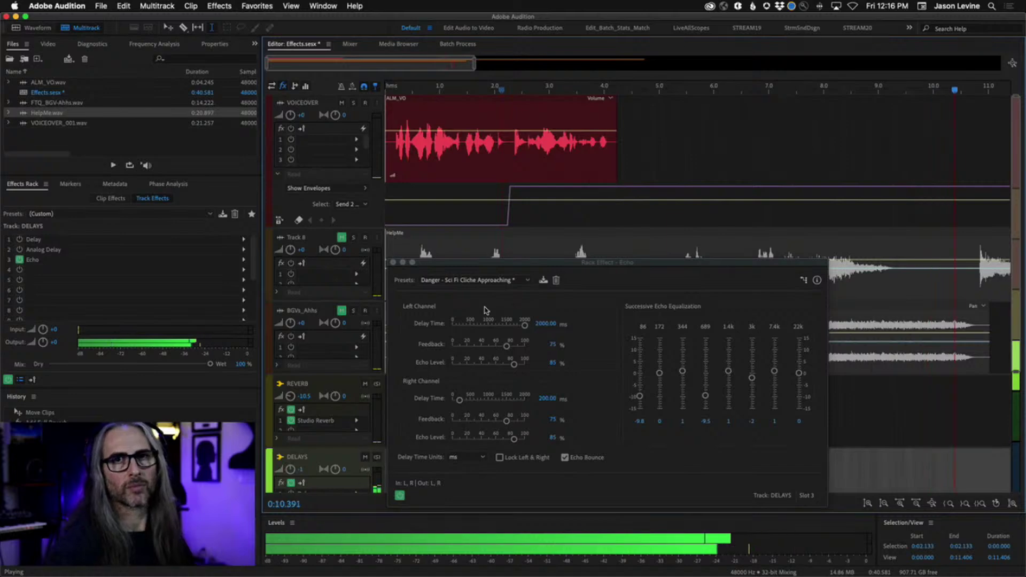
key("space")
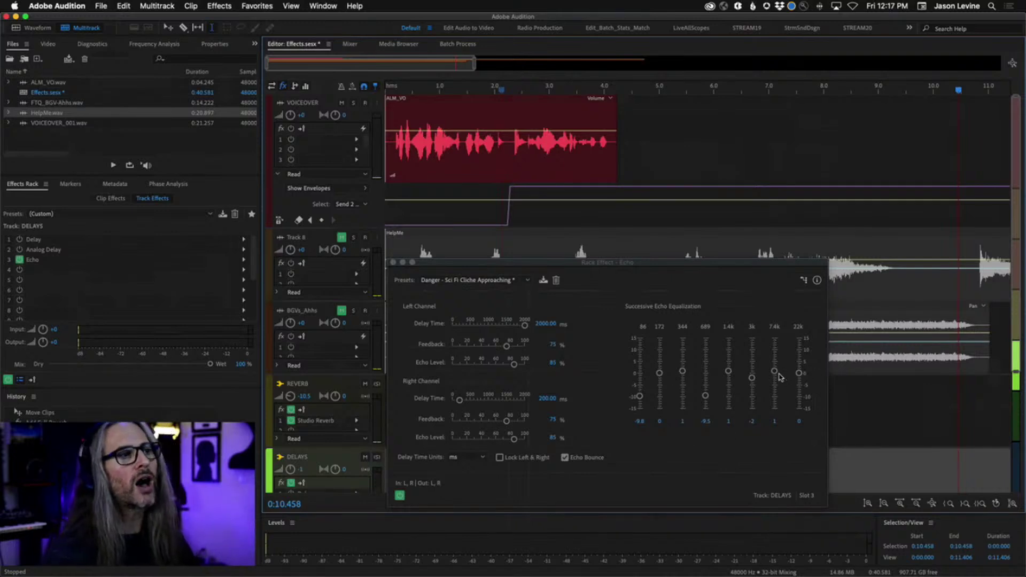
Set the echo equalization to about -14.5 at 86, -5.6 at 172, -3 at 344, 0.5 at 689, -7.7 at 7.4k and -8.8 at 22k.
left_click_drag(775, 372, 800, 398)
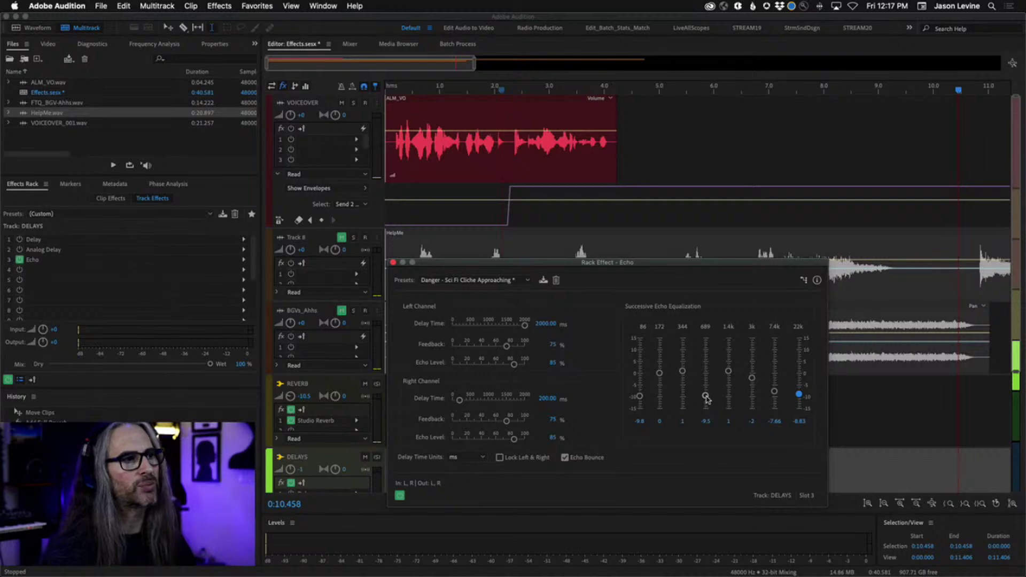
left_click_drag(705, 396, 640, 407)
left_click(660, 386)
left_click_drag(682, 371, 706, 372)
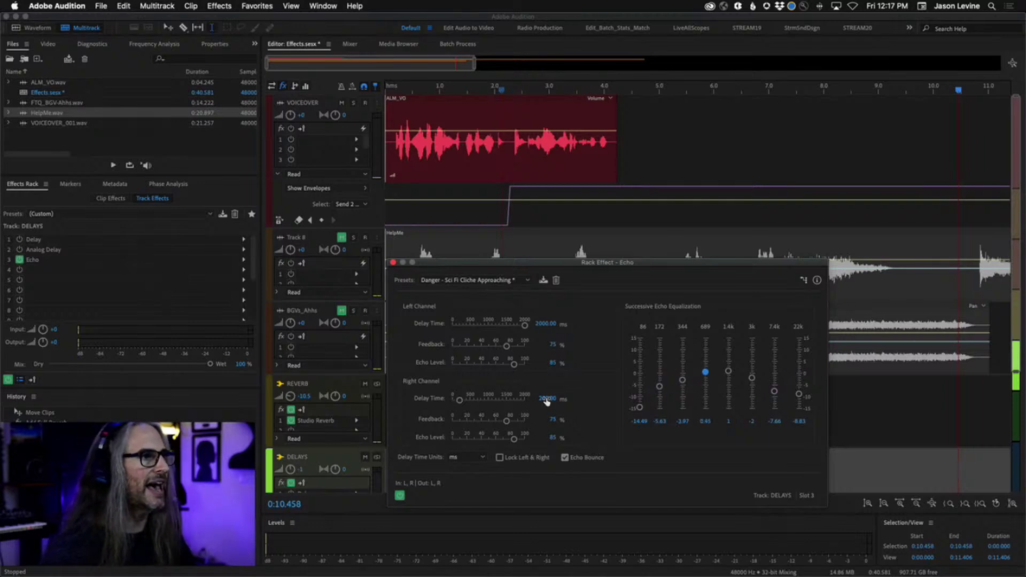
Set the left channel's echo delay time to 500 ms and play the voiceover from about 2.2 s.
left_click(542, 327)
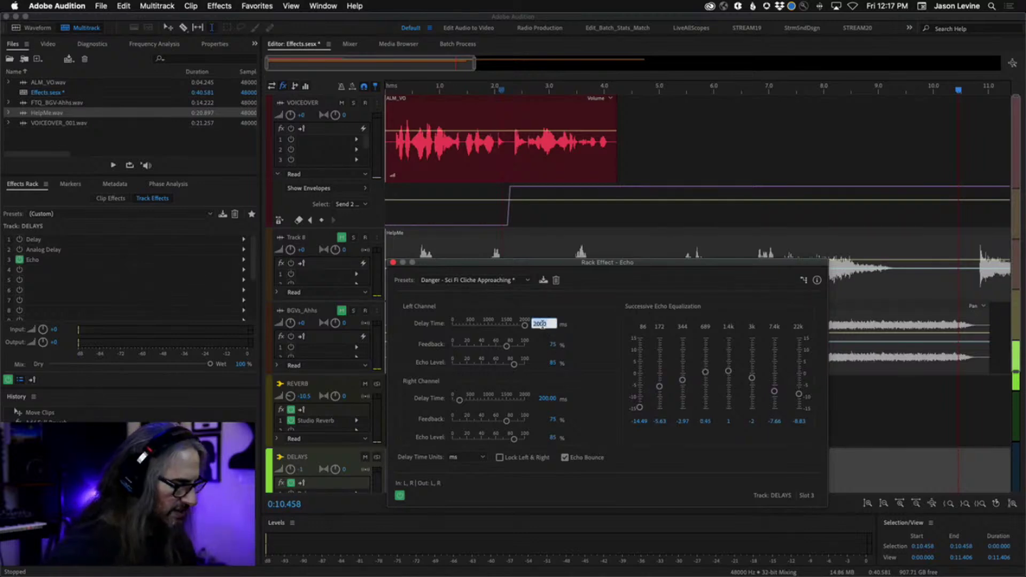
type("5")
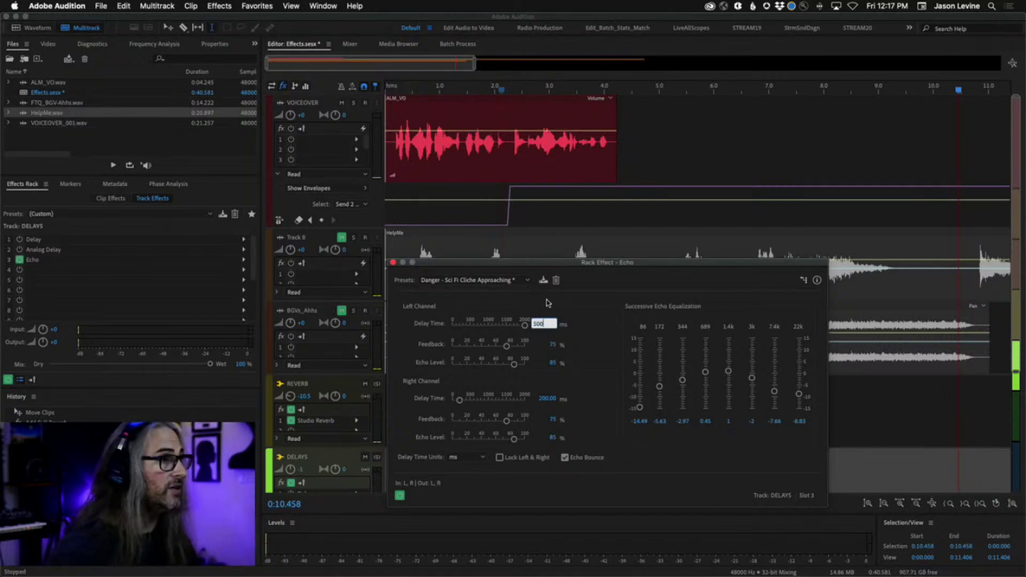
type("00")
key("Return")
left_click(505, 107)
key("space")
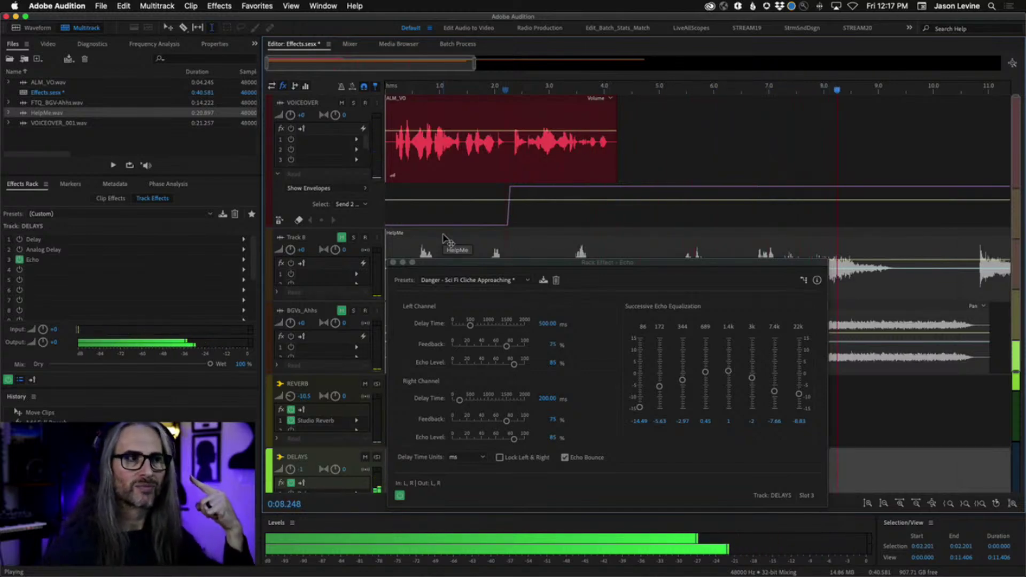
key("space")
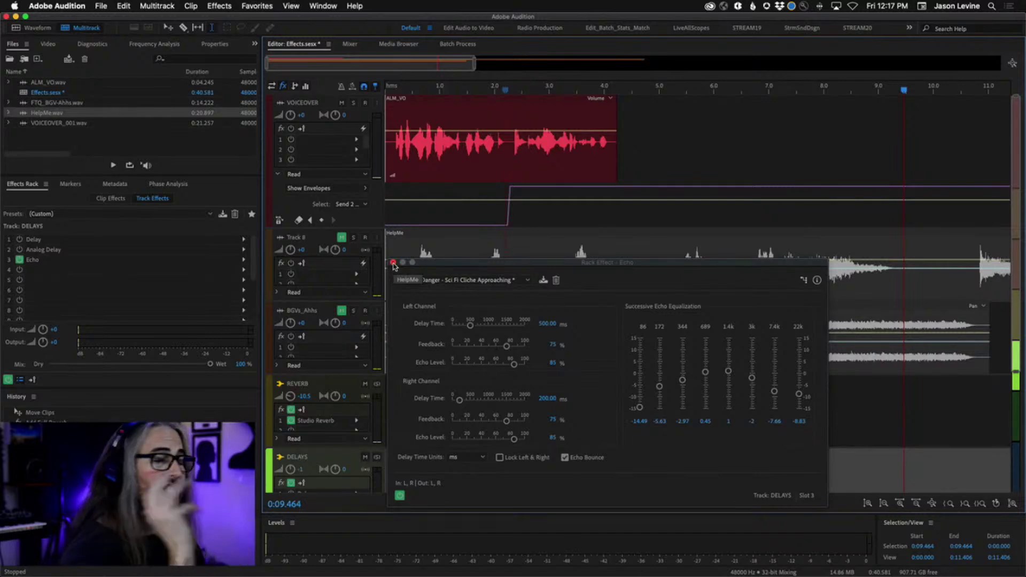
Apply the Spooky preset to Echo and play the voiceover from about 2.22 s.
left_click(527, 281)
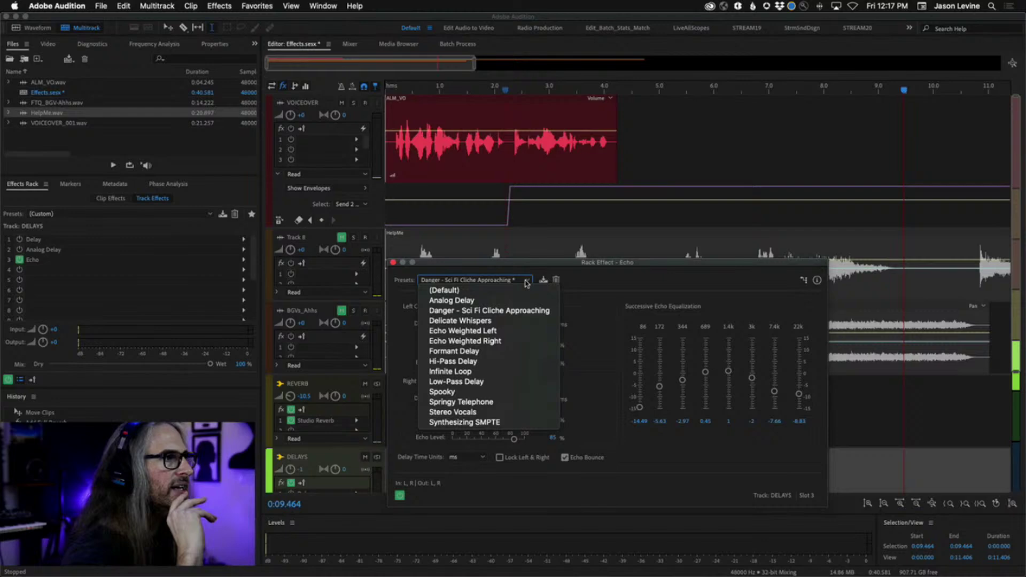
left_click(456, 391)
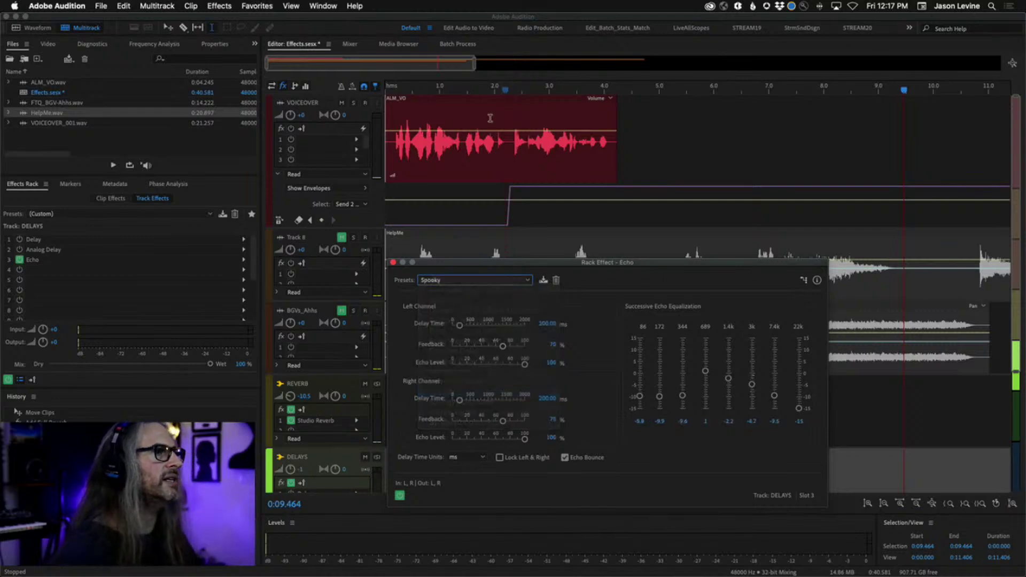
left_click(507, 90)
key("space")
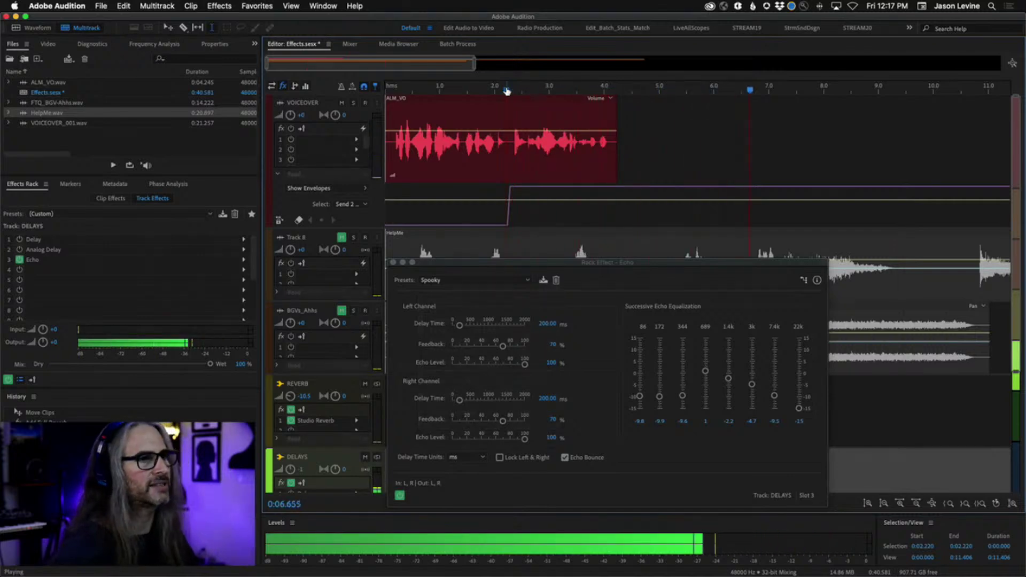
key("space")
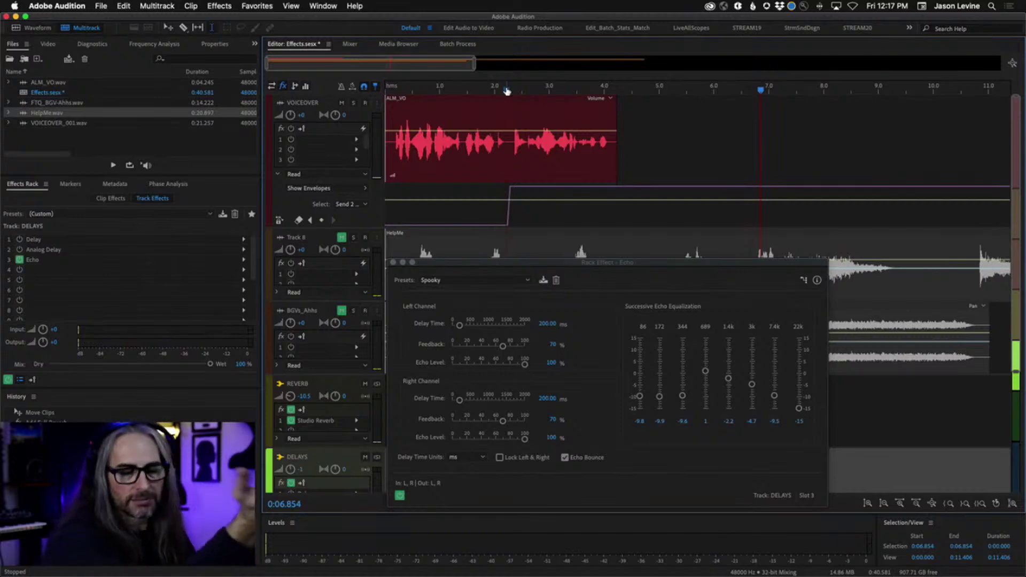
Close the Echo settings, turn off the VOICEOVER track's send to DELAYS in the mixer and return to the editor.
left_click(392, 262)
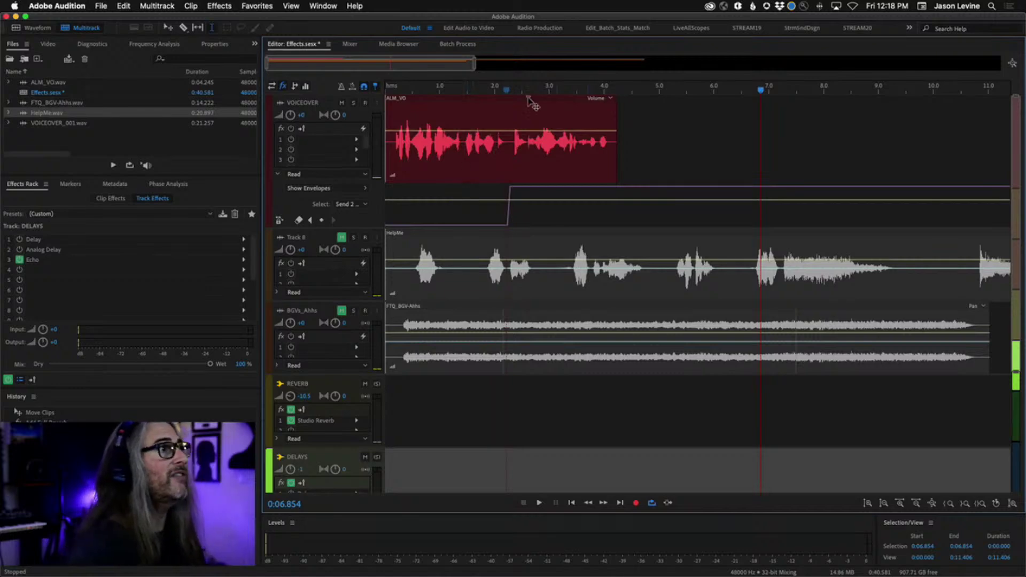
left_click(349, 45)
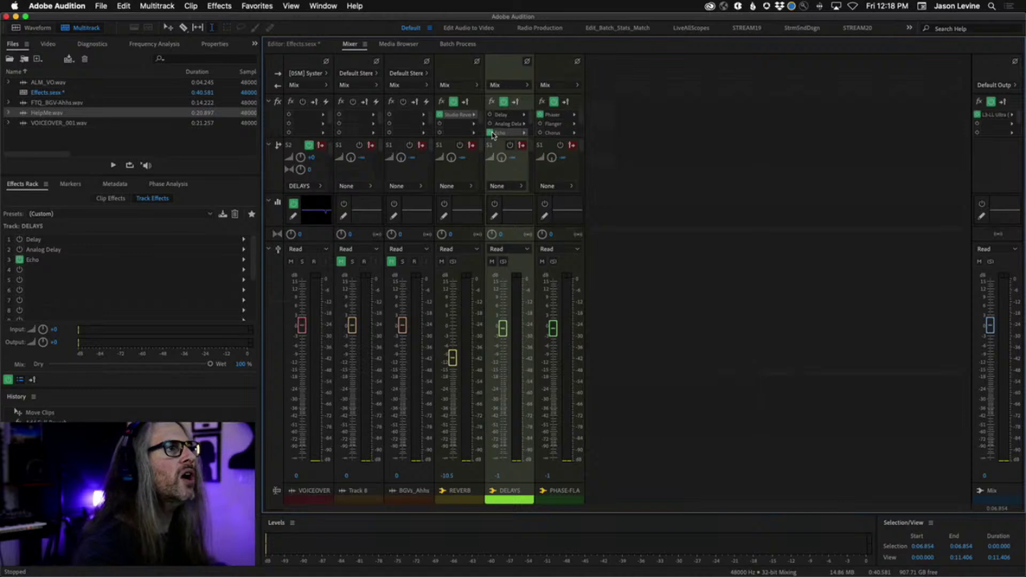
left_click(309, 146)
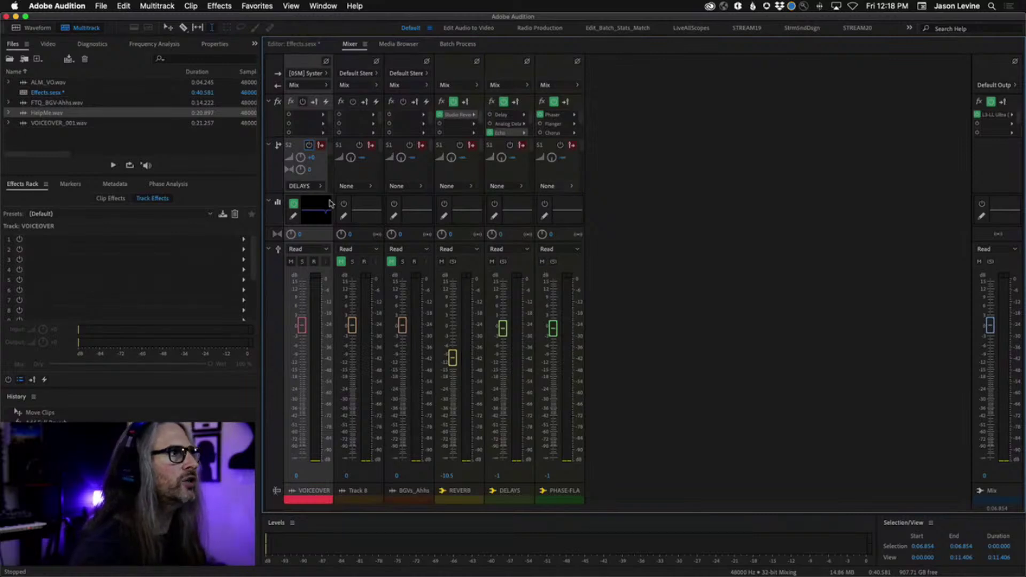
left_click(293, 43)
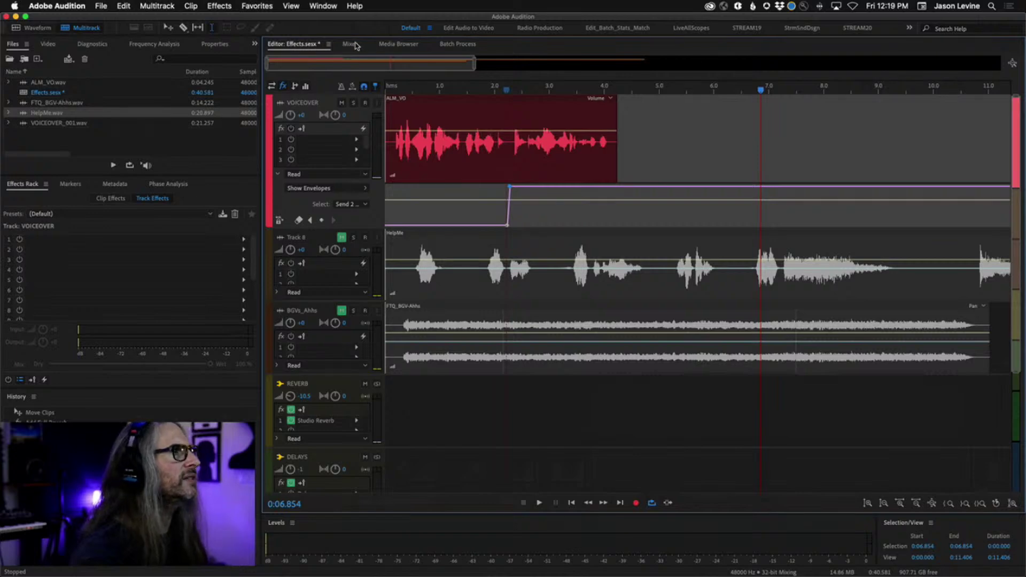
Mute the VOICEOVER track and unmute the BGVs_Ahhs track.
left_click(342, 103)
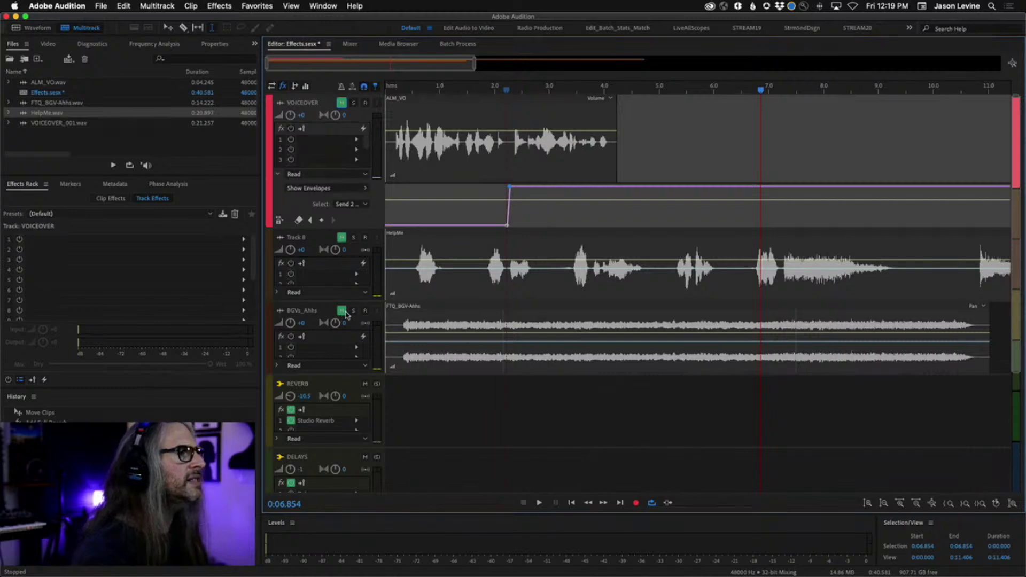
left_click(351, 45)
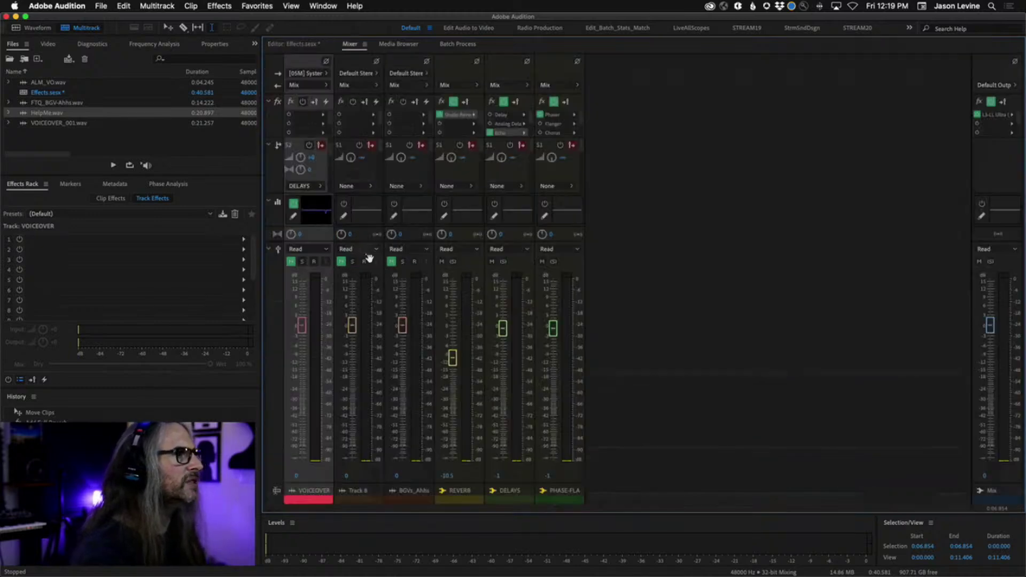
left_click(391, 262)
left_click(300, 48)
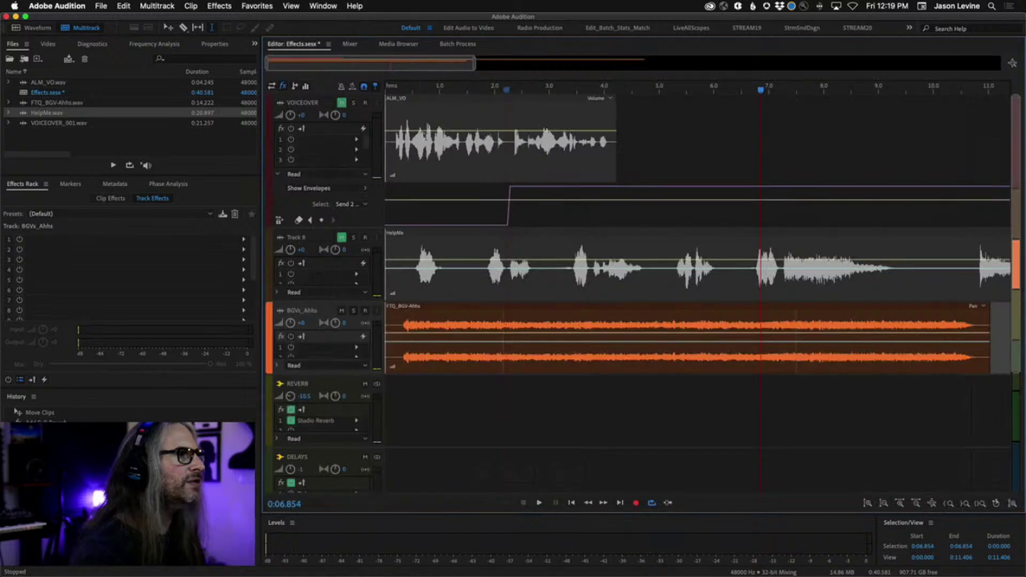
Play the background vocals from about 0.19 s and check their levels in the mixer.
left_click_drag(406, 89, 395, 88)
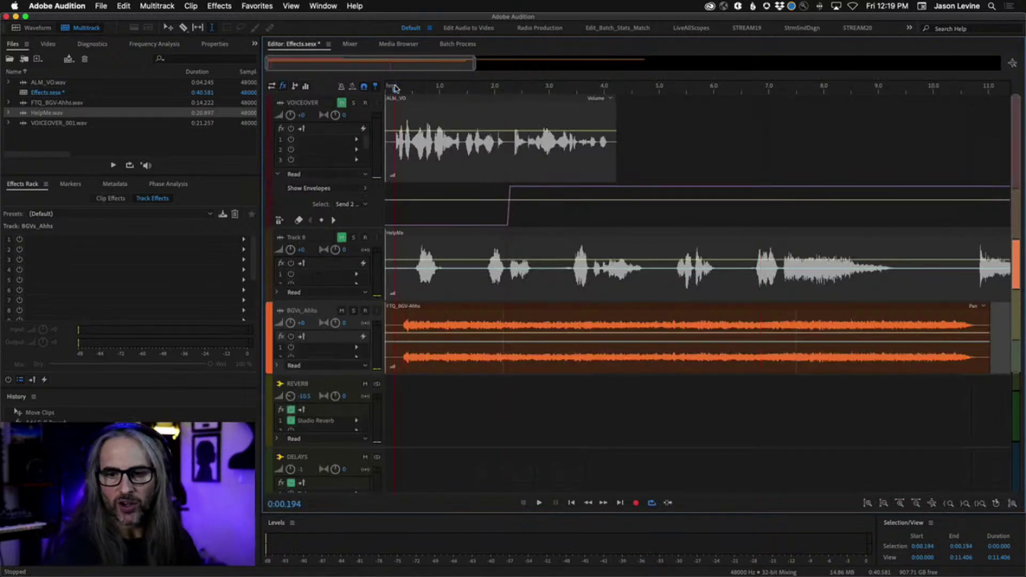
key("space")
left_click(349, 45)
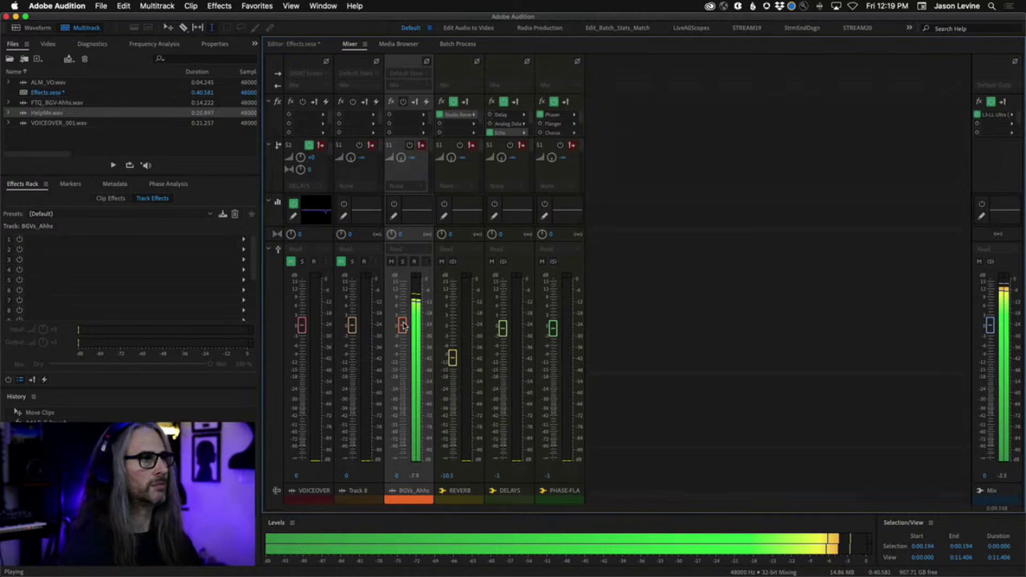
key("space")
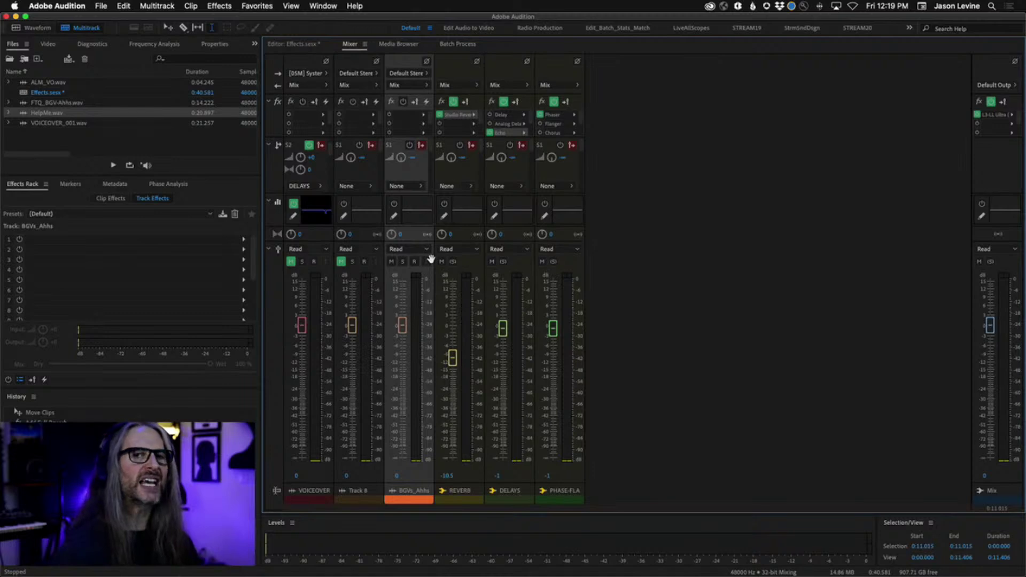
Turn on the BGVs_Ahhs track's first send and route it to the PHASE-FLANGE-CHOR bus.
left_click(410, 146)
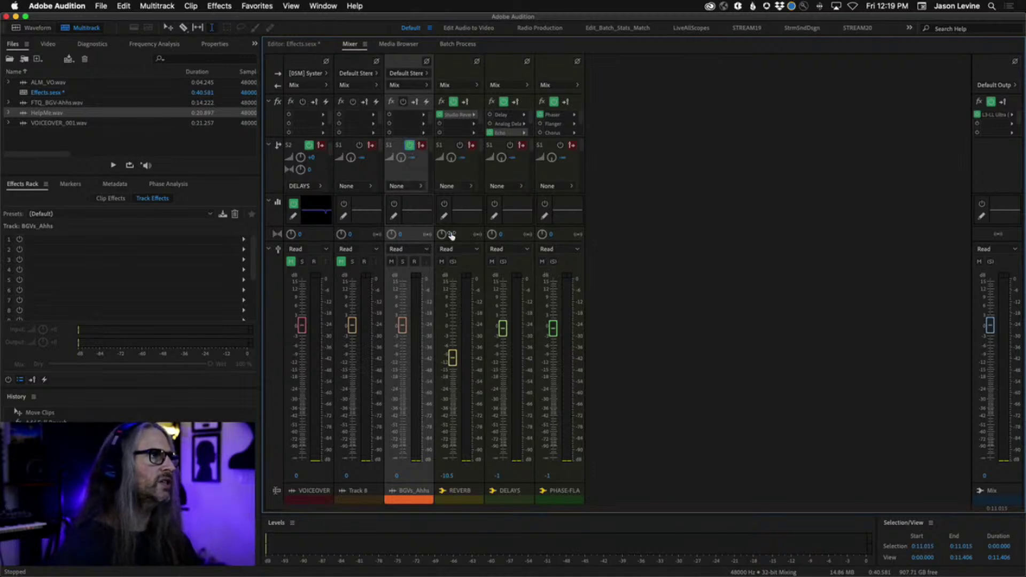
left_click(409, 145)
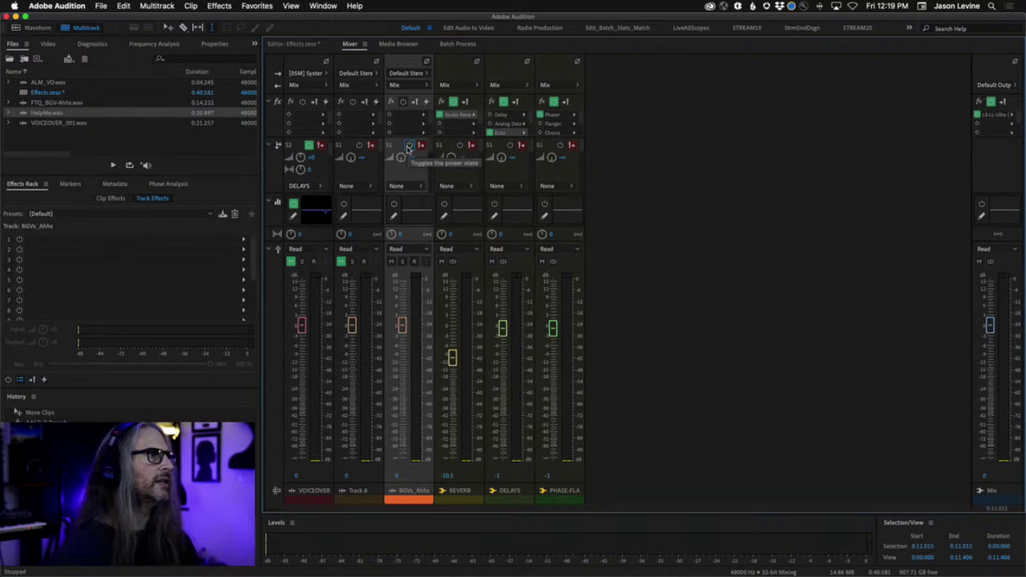
left_click(410, 145)
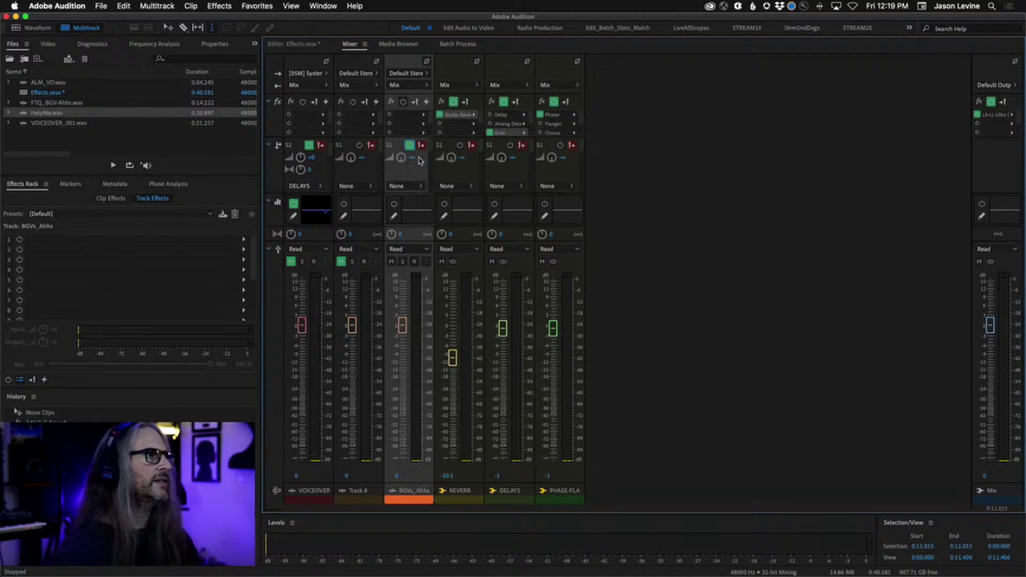
left_click(419, 187)
left_click(479, 228)
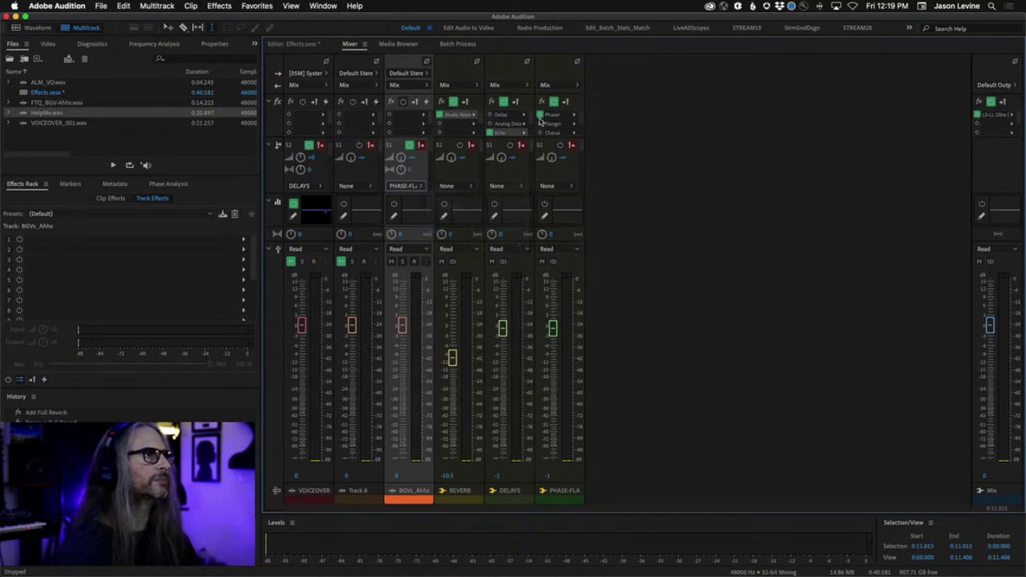
Open the Phaser settings on the PHASE-FLANGE-CHOR bus and move the window clear of the mixer strips.
key("Delete")
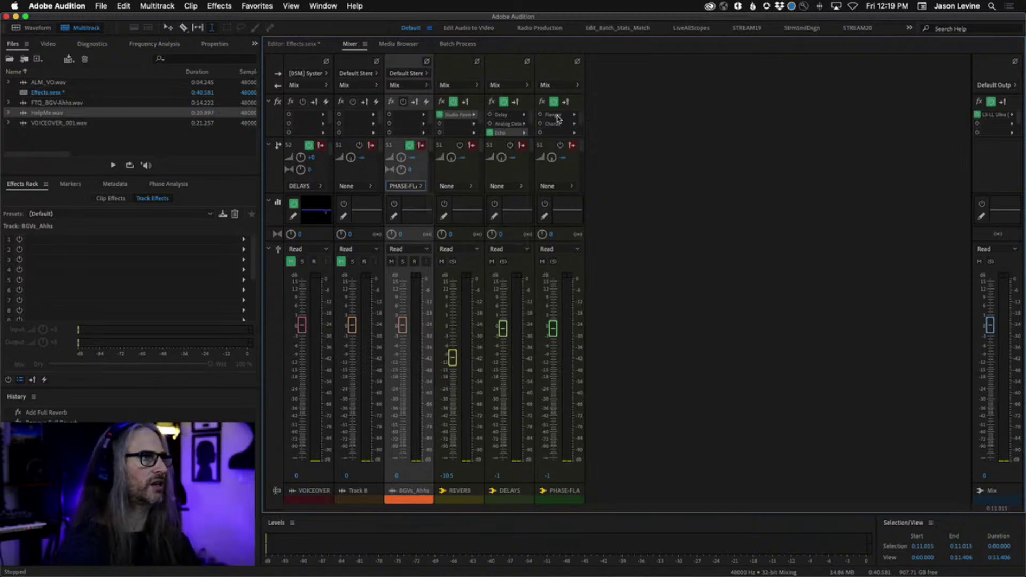
left_click(580, 119)
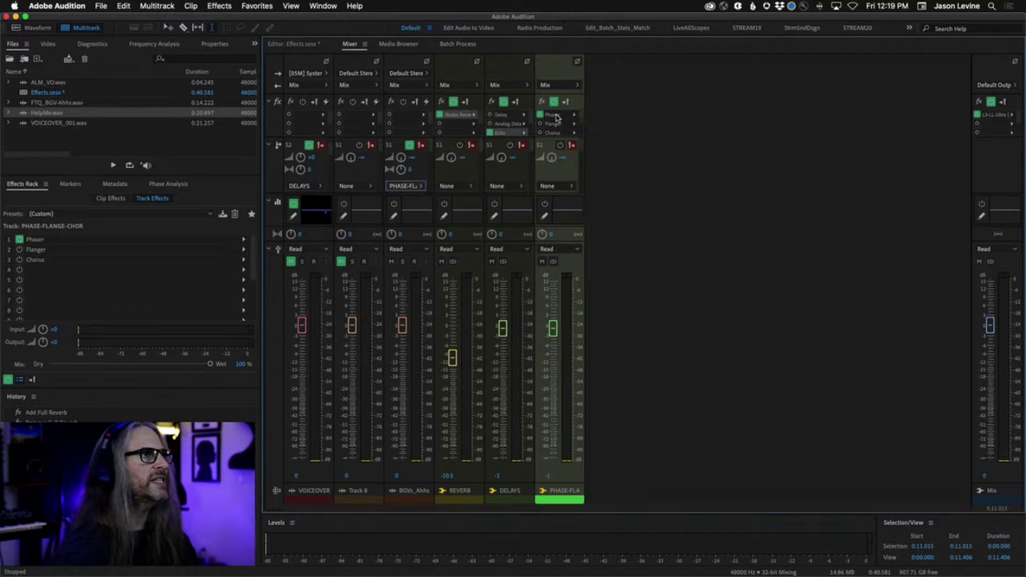
double_click(559, 116)
left_click_drag(502, 184, 718, 122)
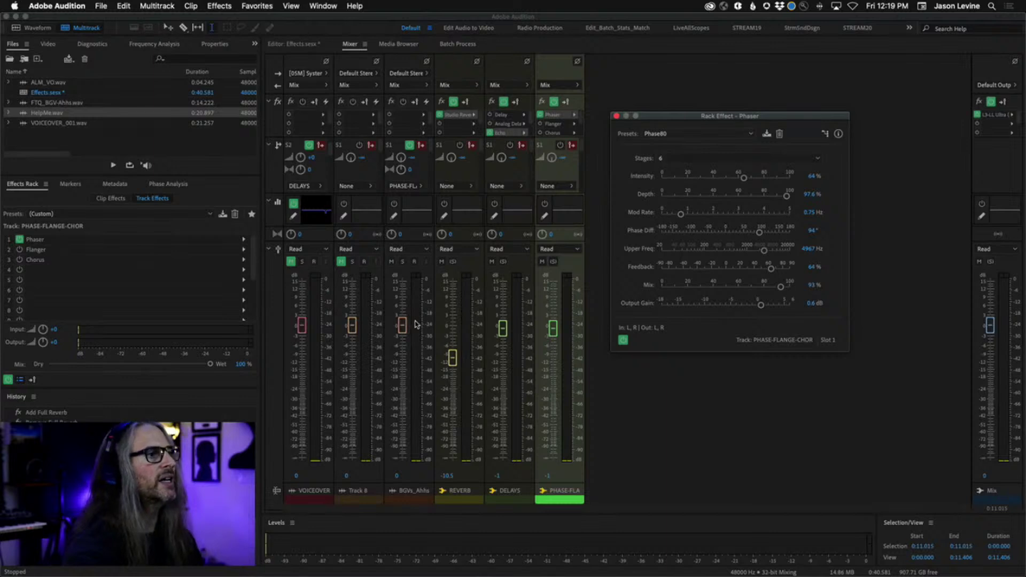
Switch the BGVs_Ahhs track's send to PHASE-FLANGE-CHOR to pre-fader and set the send level to 0 dB.
mouse_move(406, 325)
left_mouse_down()
mouse_move(404, 458)
mouse_move(412, 295)
mouse_move(402, 458)
mouse_move(402, 340)
mouse_move(414, 326)
left_mouse_up()
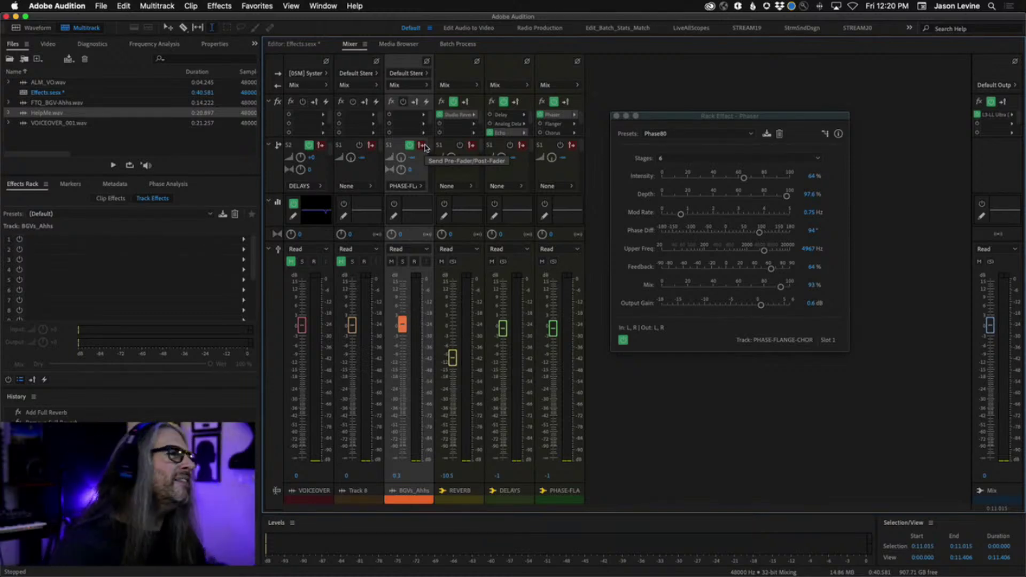
left_click(425, 146)
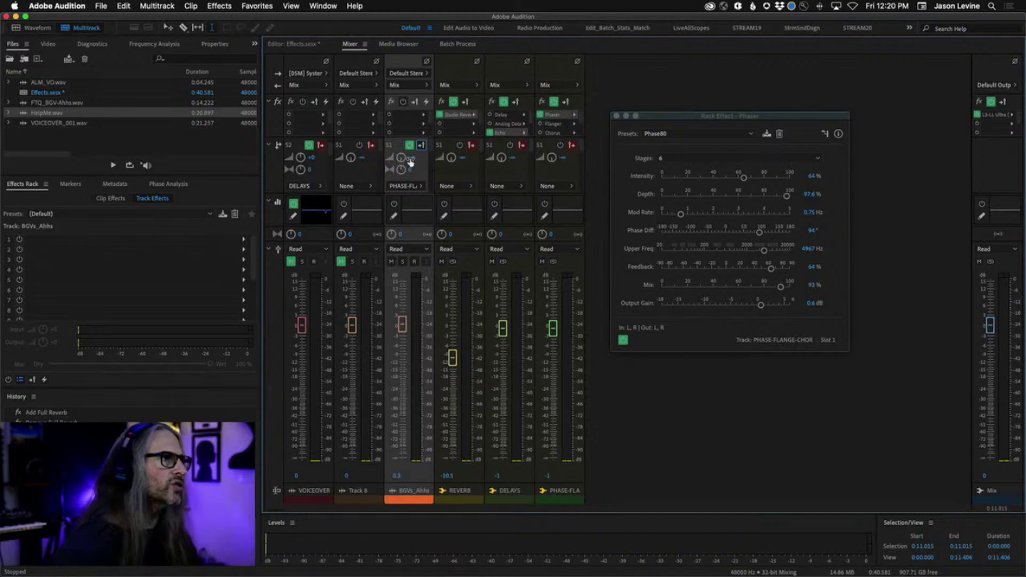
left_click(413, 158)
type("0")
key("Return")
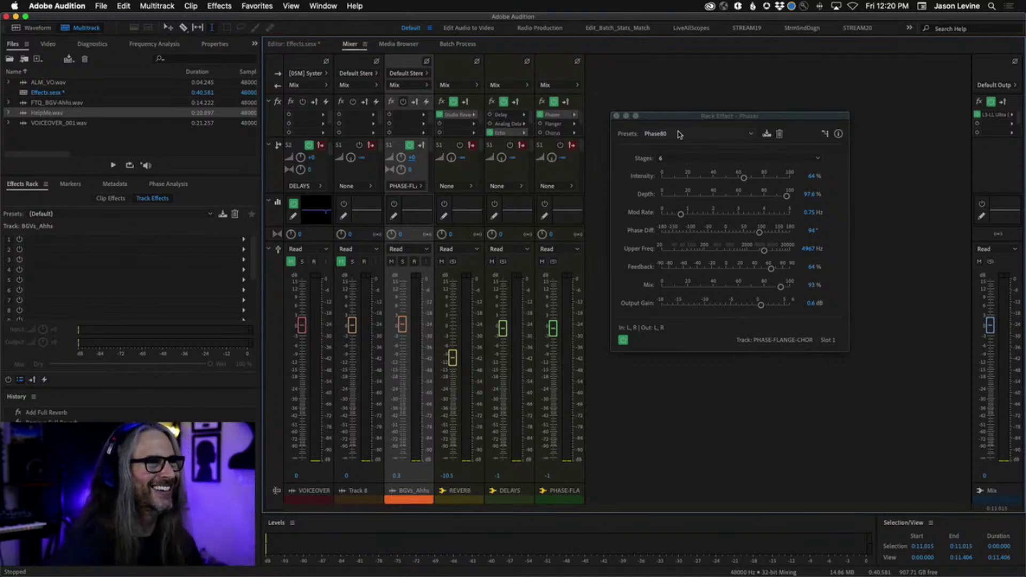
Play the background vocals from about 0.22 s and lower the BGVs_Ahhs fader to about -7.8 dB.
left_click(277, 43)
left_click(397, 95)
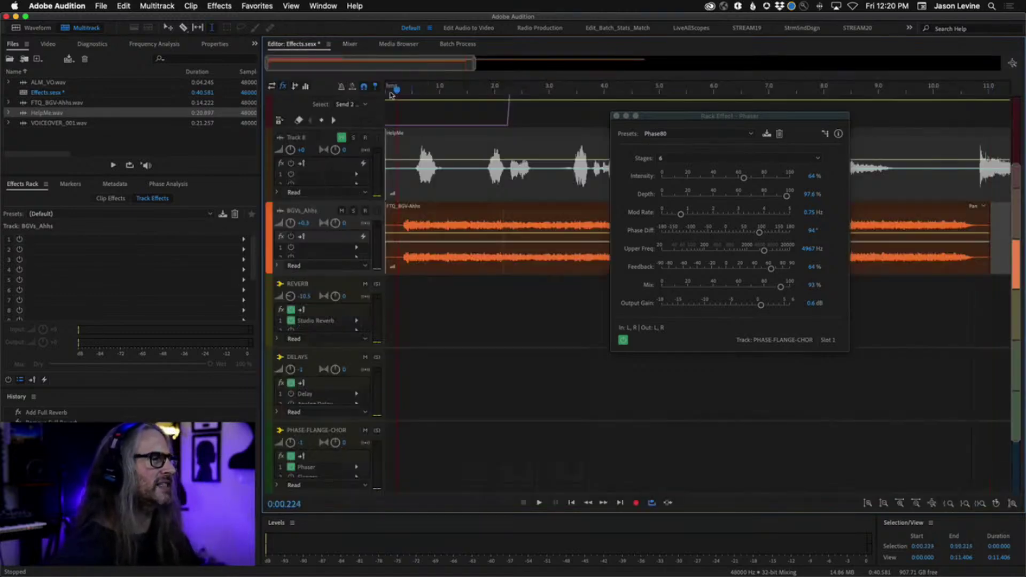
key("space")
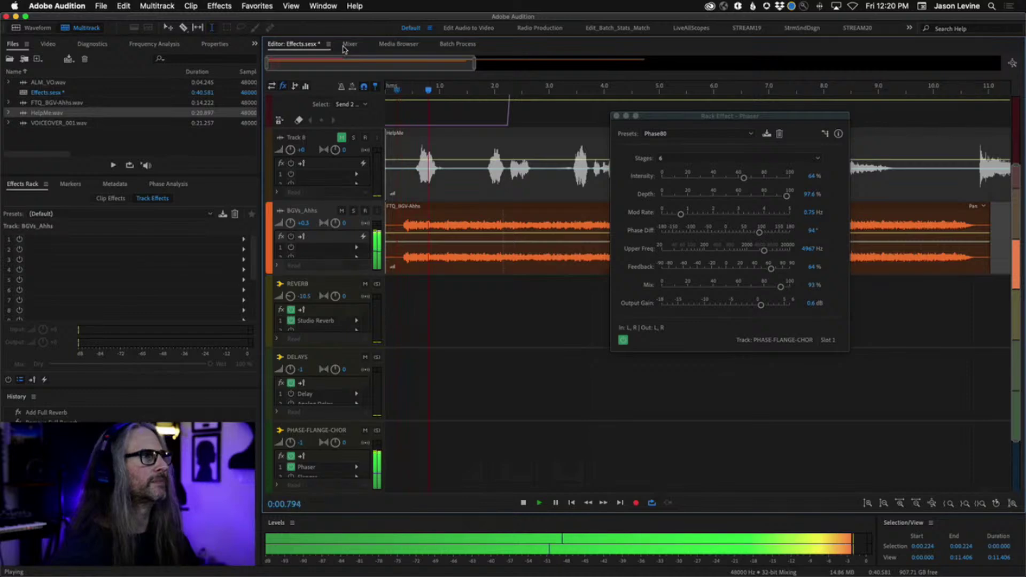
left_click(348, 46)
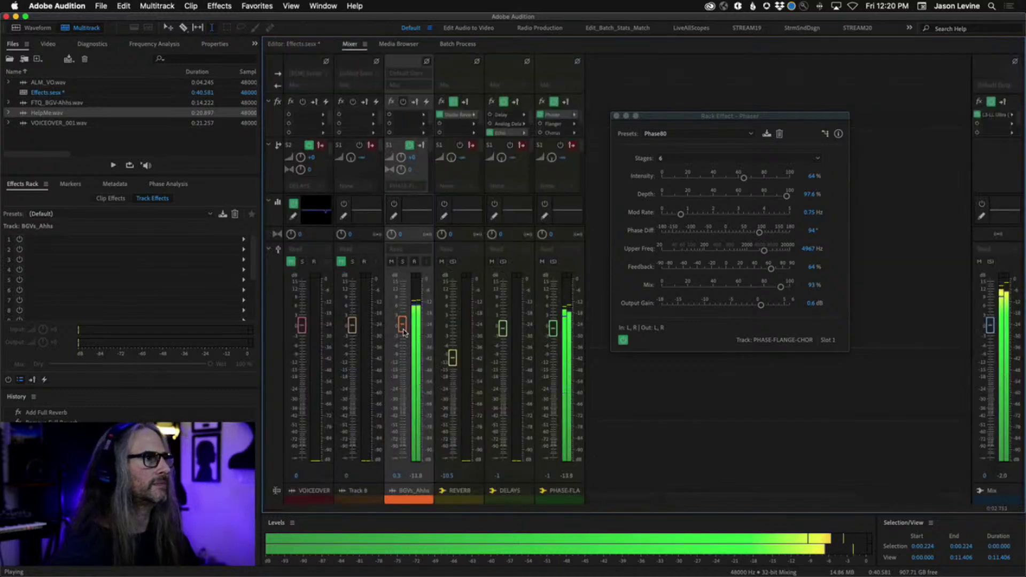
left_click_drag(403, 331, 405, 358)
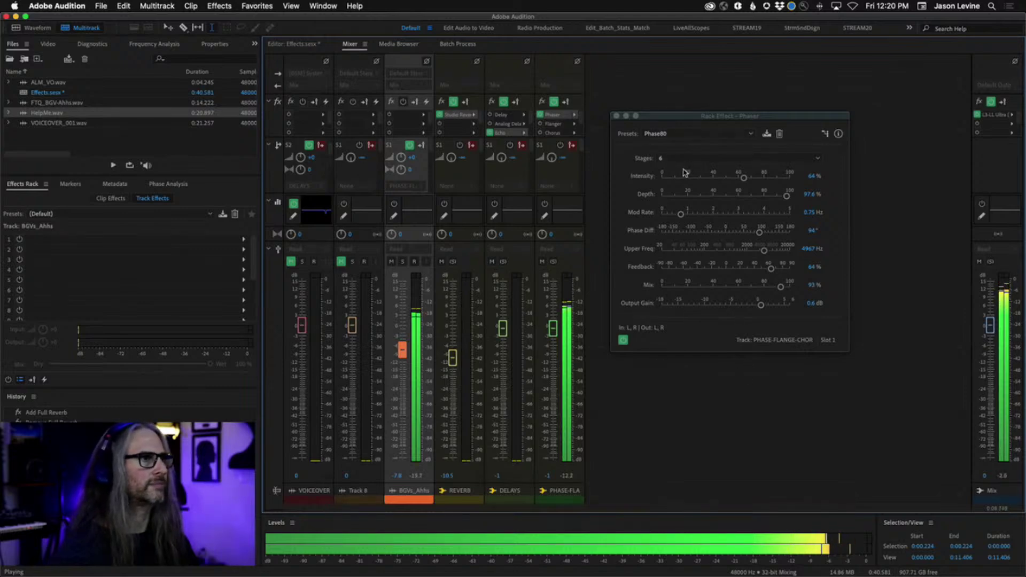
key("space")
Try the Jase1234 preset on the Phaser and play the background vocals briefly.
left_click(691, 135)
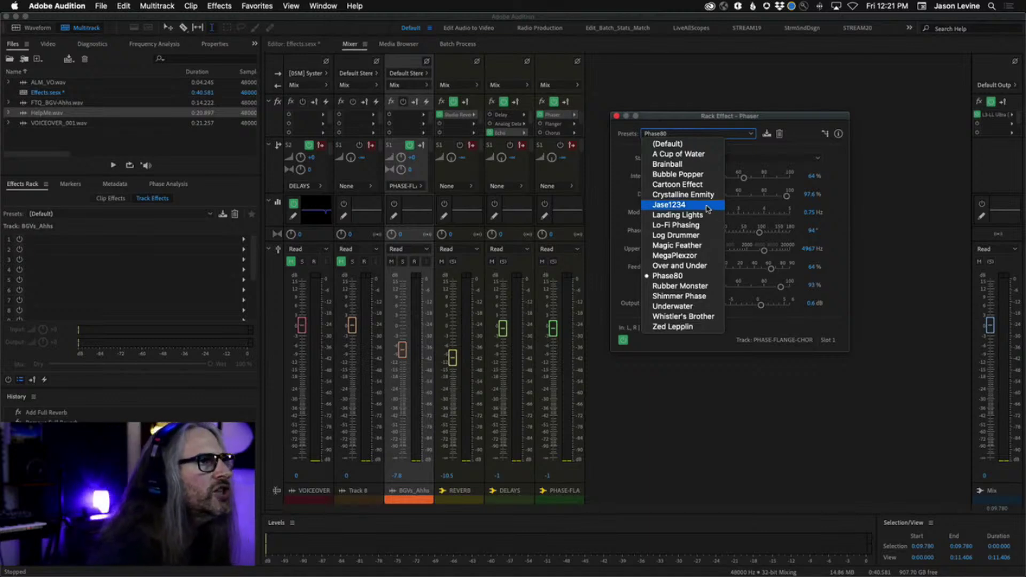
left_click(671, 205)
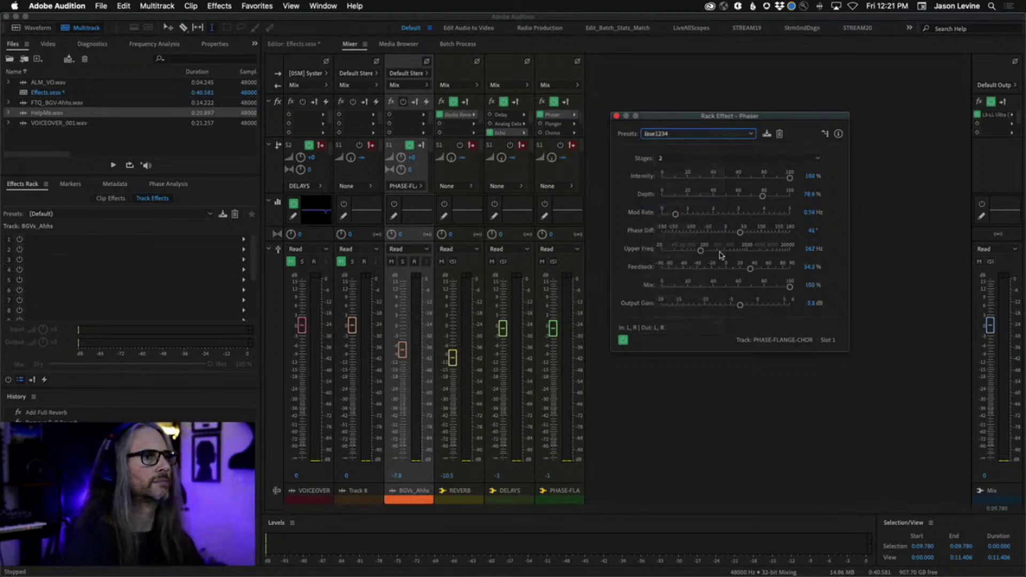
key("space")
key("space")
Apply the Shimmer Phase preset to the Phaser and lower its upper frequency to about 6067 Hz while playing from about 0.30 s.
left_click(698, 134)
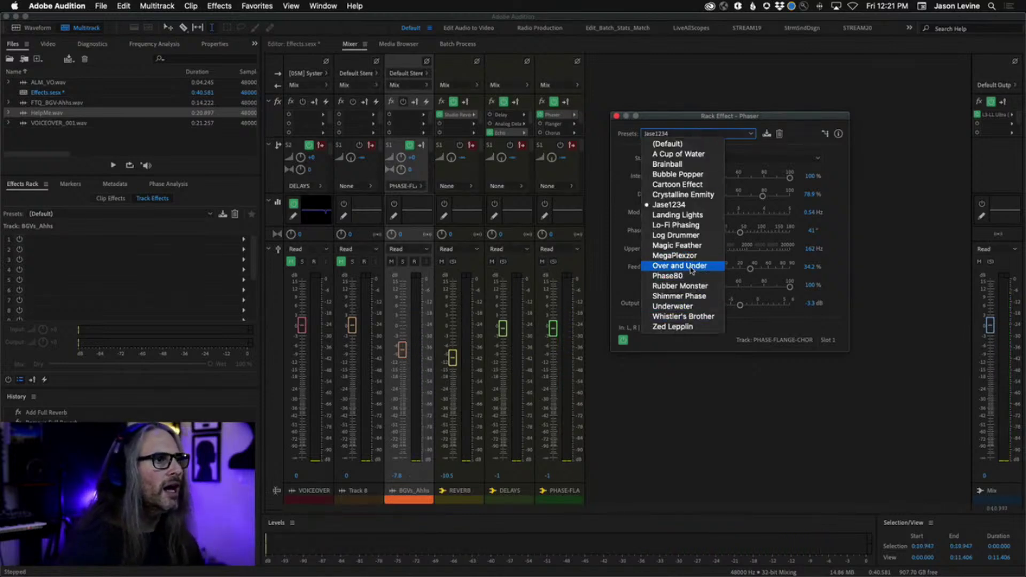
left_click(693, 296)
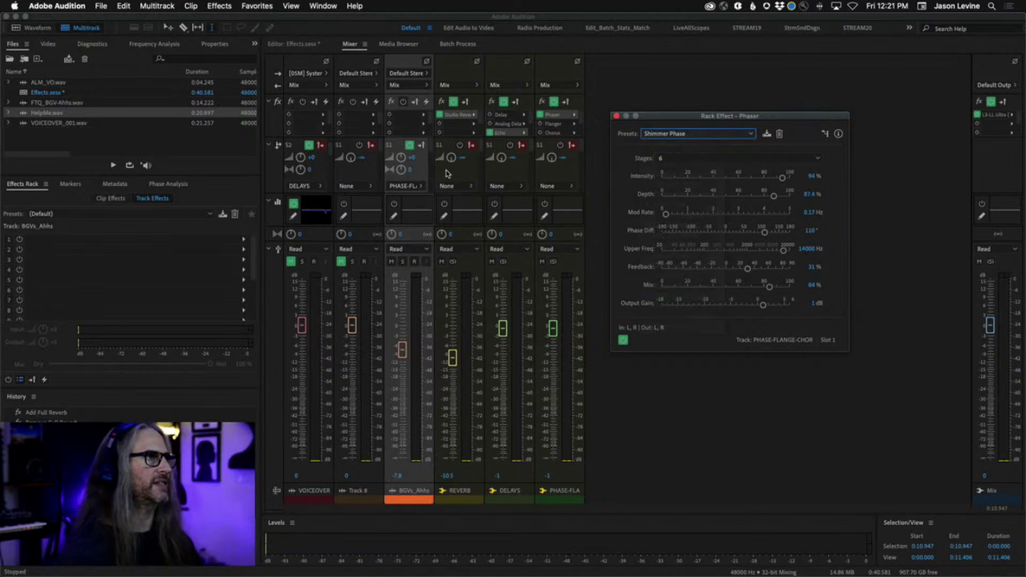
left_click(313, 45)
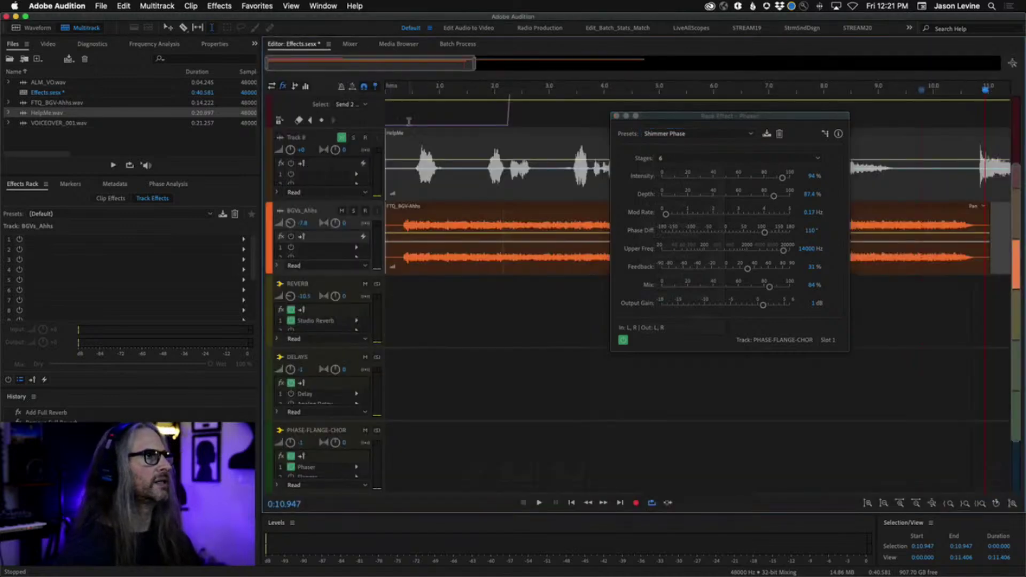
left_click(402, 92)
key("space")
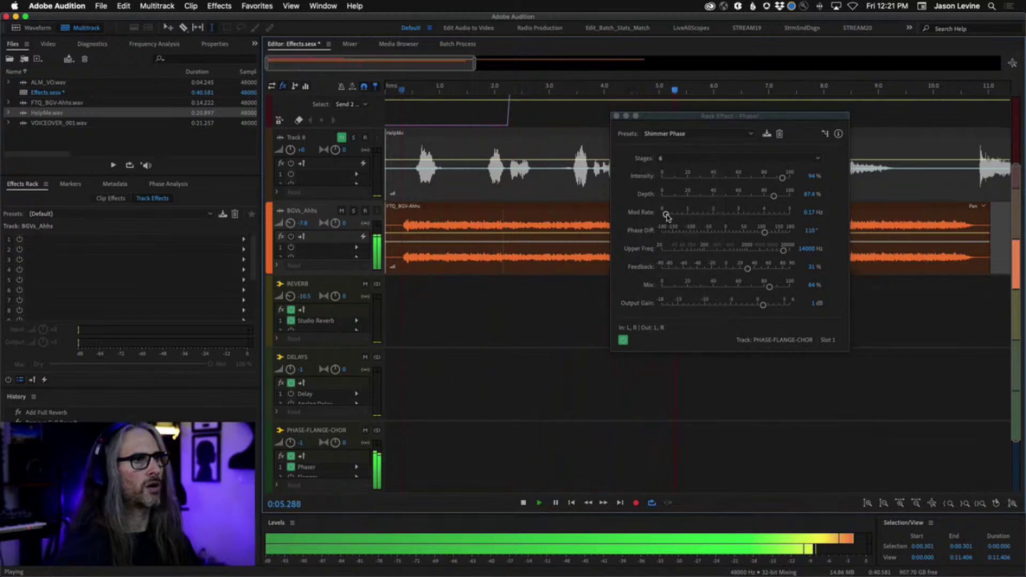
left_click_drag(784, 251, 771, 255)
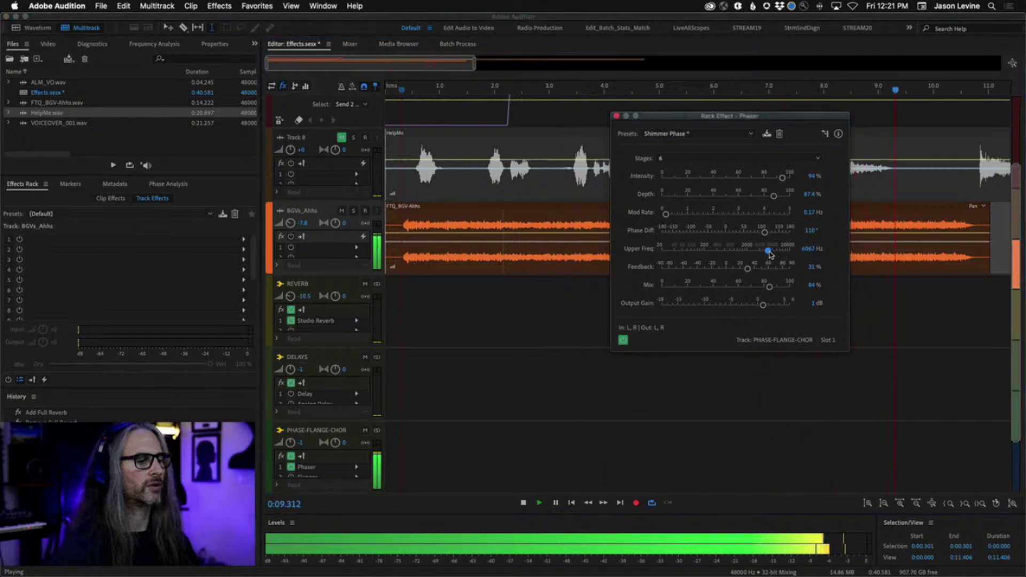
key("space")
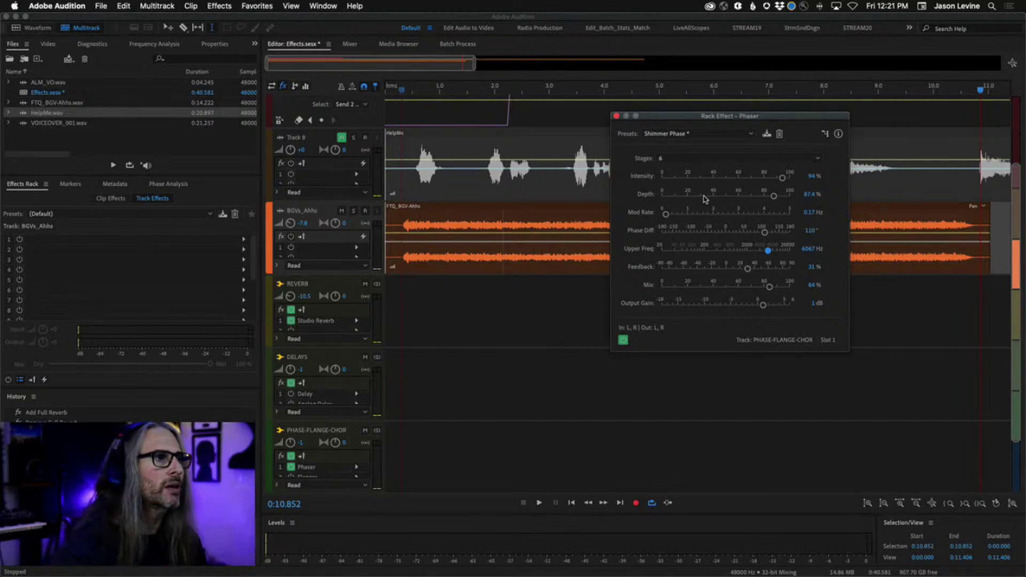
Replay the background vocals while sweeping the Phaser's mod rate up to about 4.9 Hz and back down to 0.31 Hz.
left_click(401, 92)
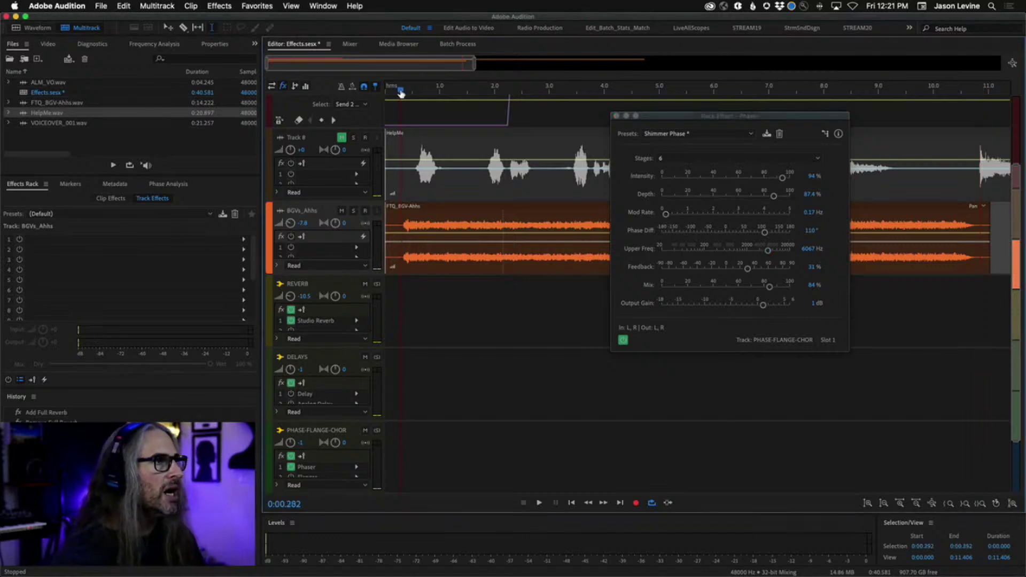
key("space")
left_click_drag(666, 215, 771, 216)
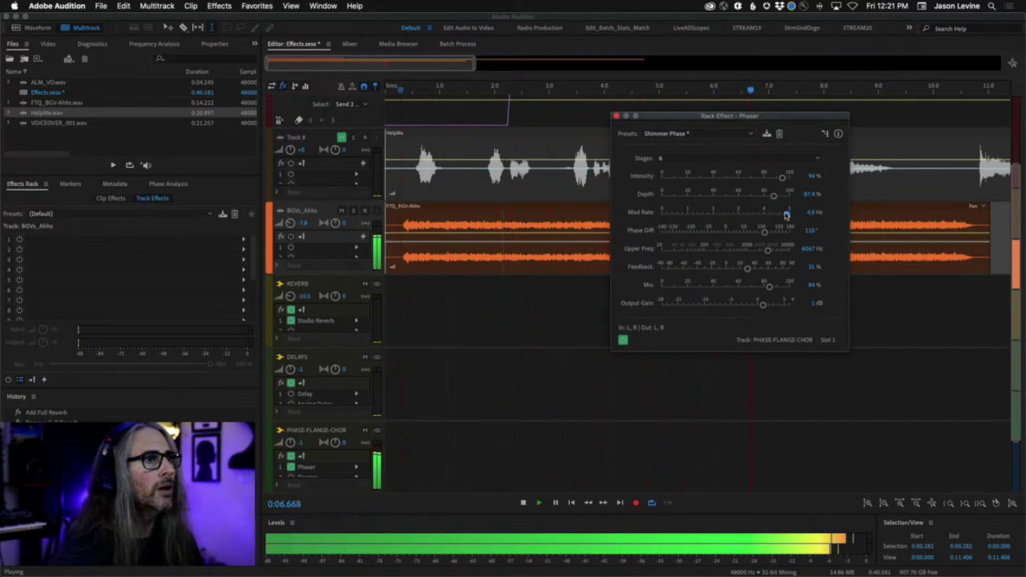
left_click_drag(770, 216, 669, 215)
key("space")
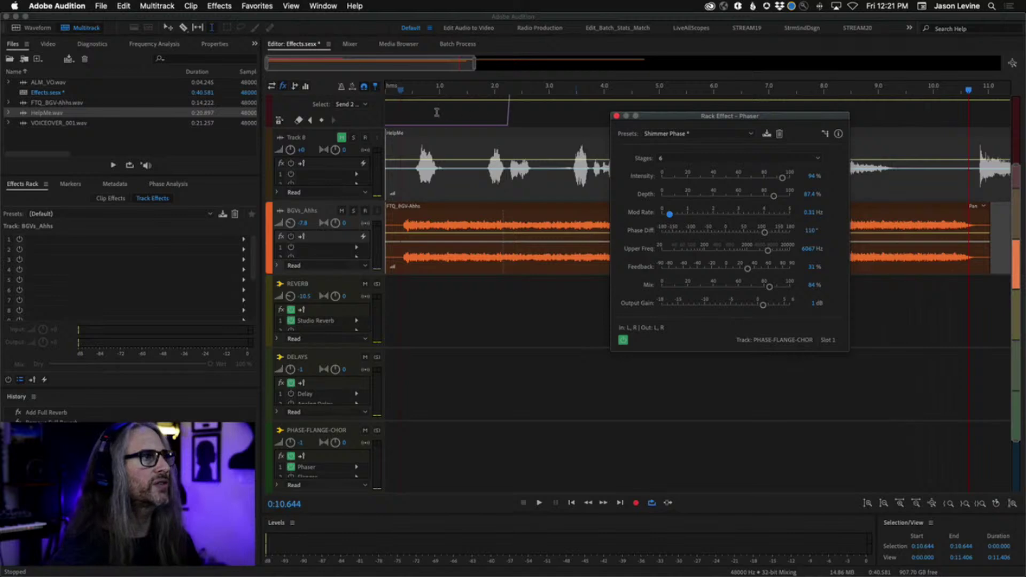
Raise the Phaser's phase difference to about 136.3° while playing the background vocals from about 0.25 s.
left_click(399, 89)
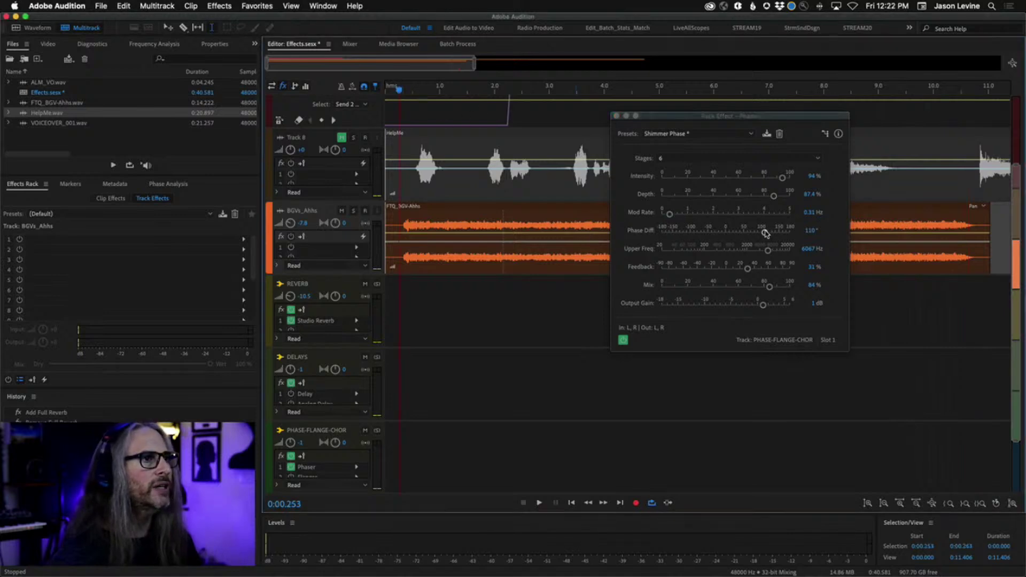
key("space")
mouse_move(766, 234)
left_mouse_down()
mouse_move(690, 239)
mouse_move(774, 236)
left_mouse_up()
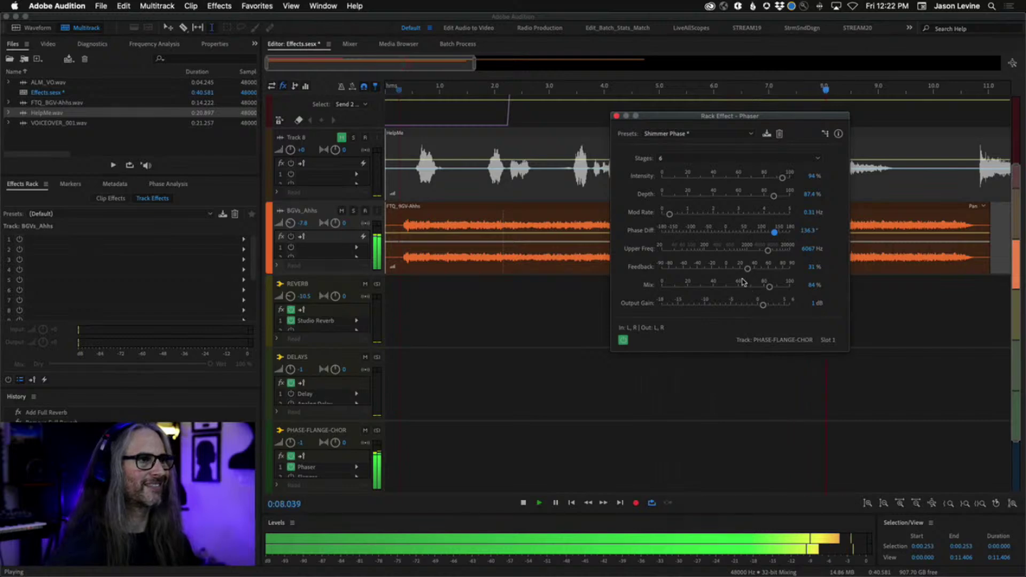
key("space")
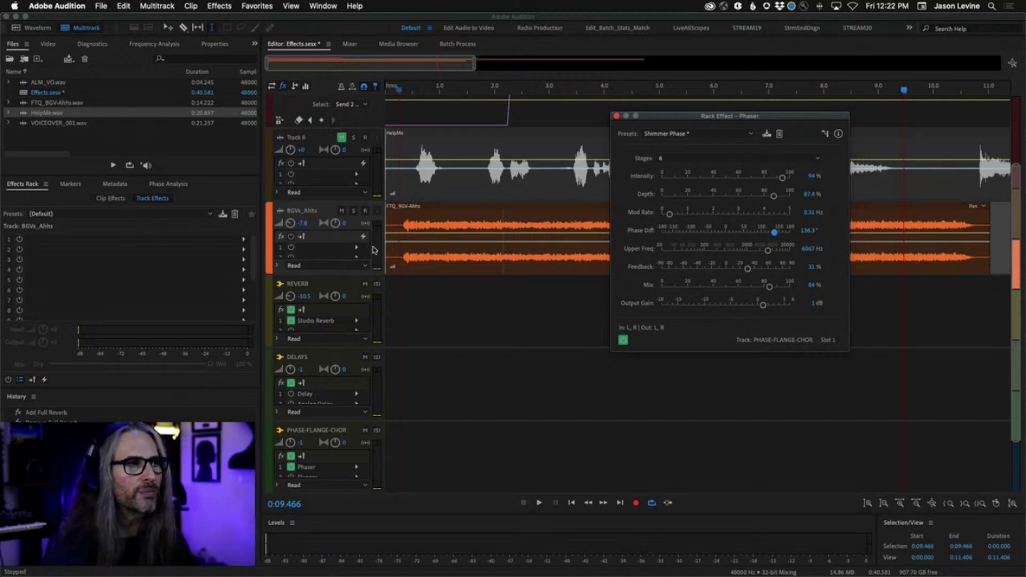
Route the BGVs_Ahhs track's second send to the REVERB bus in the mixer.
left_click(350, 44)
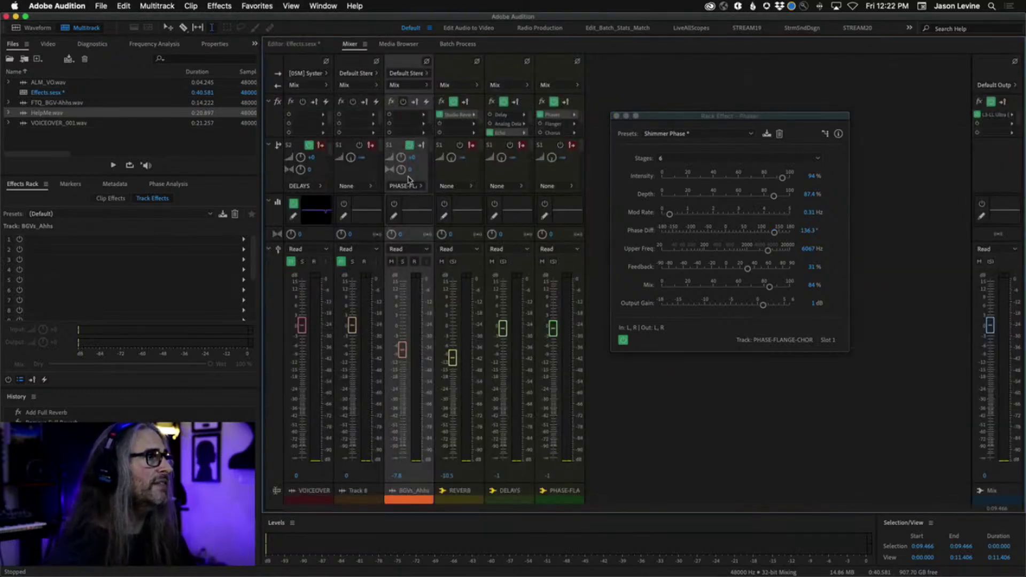
scroll(433, 152, "down", 1)
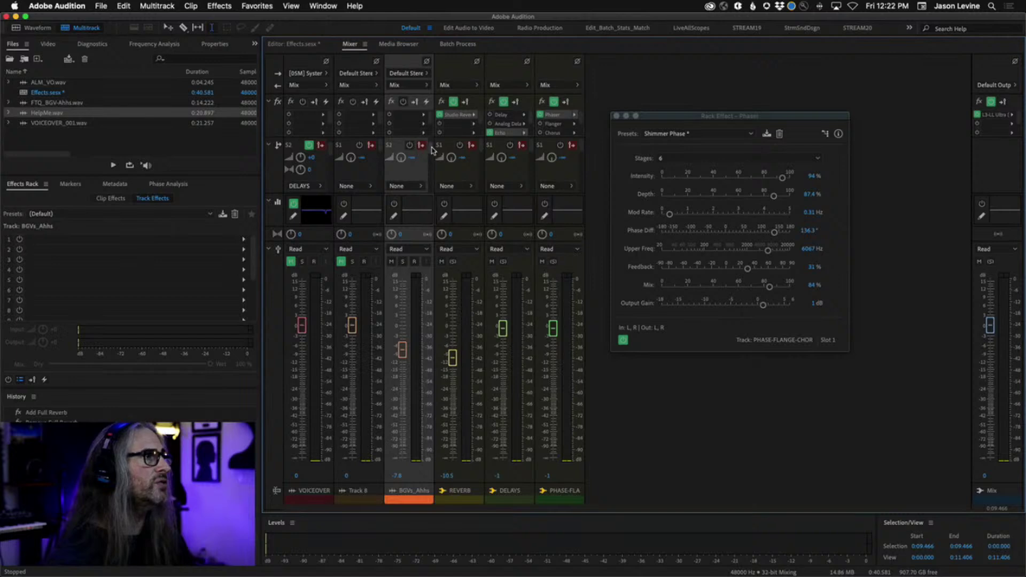
left_click(409, 187)
left_click(452, 207)
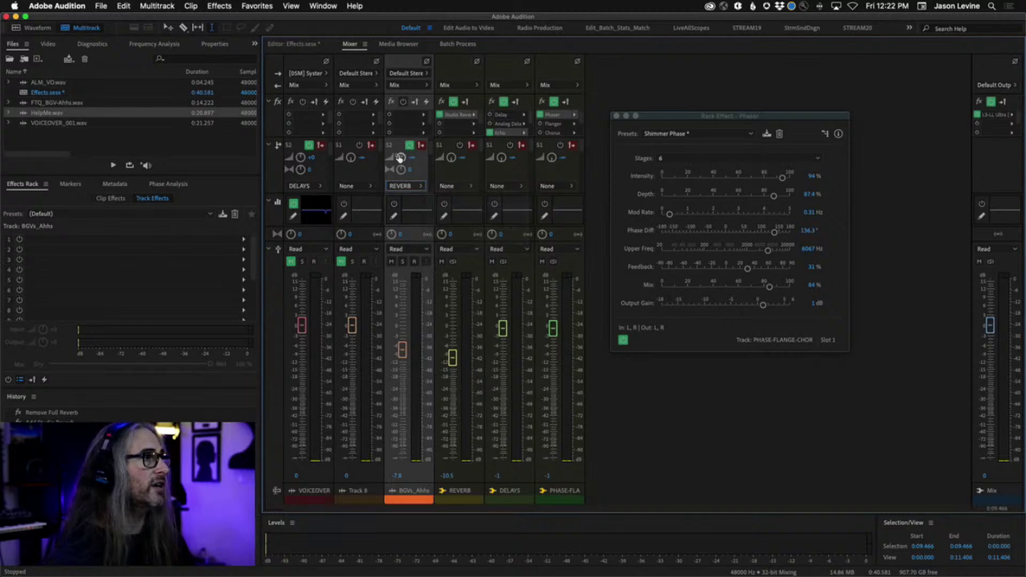
Make the BGVs_Ahhs send to REVERB pre-fader and raise its level to about +1.0 dB while playing from about 0.08 s.
left_click(303, 44)
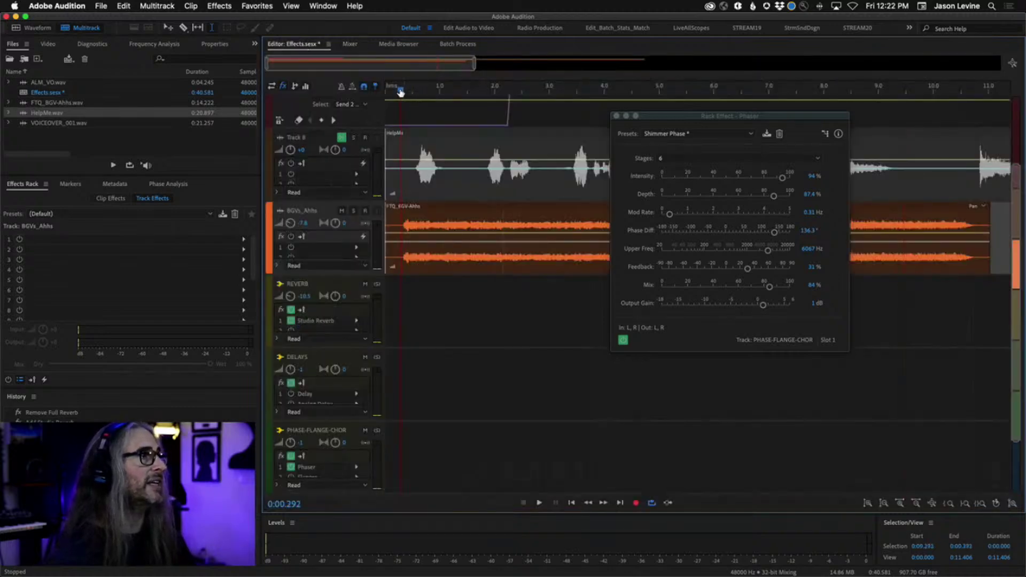
left_click(346, 45)
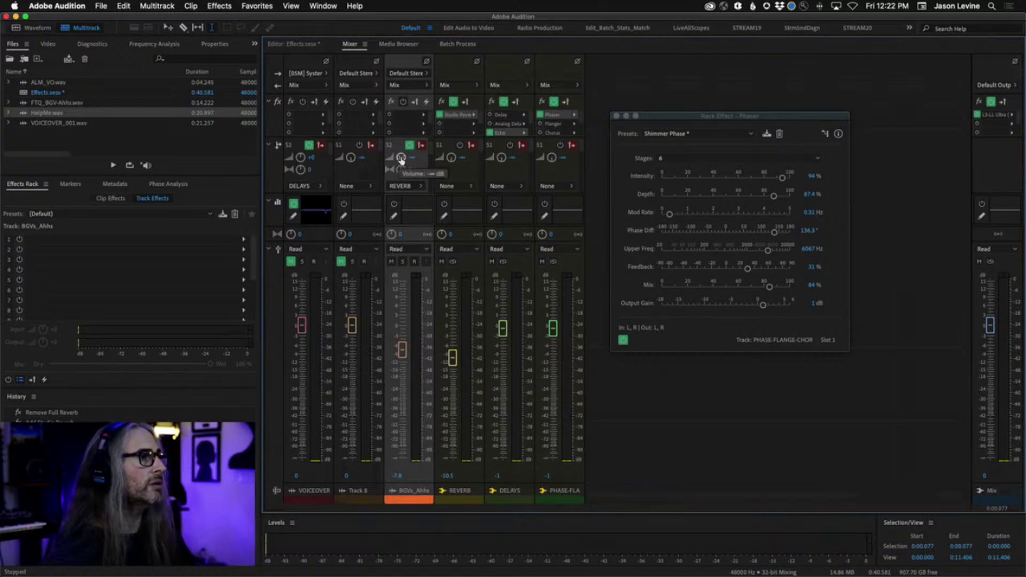
left_click(421, 144)
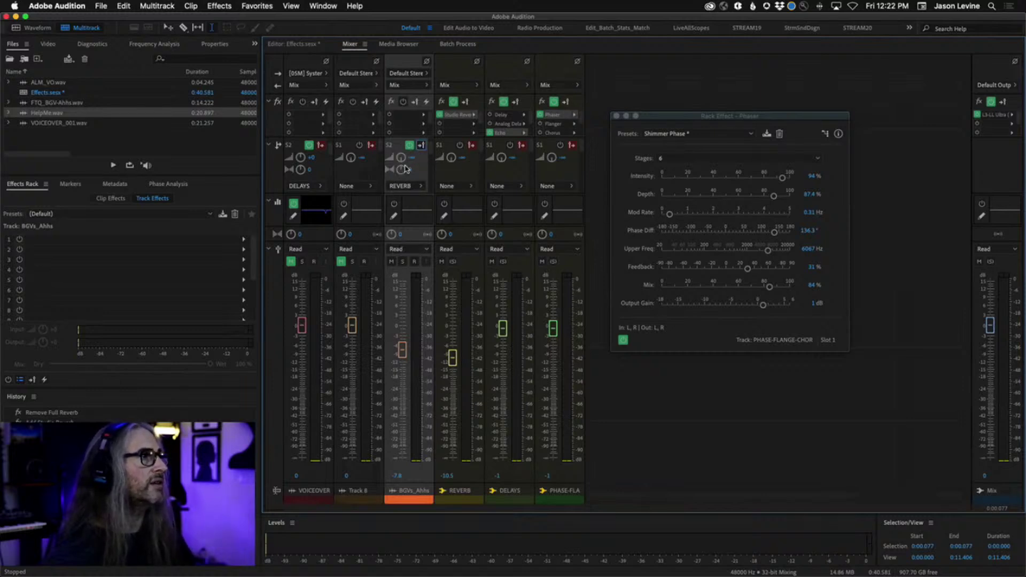
key("space")
left_click_drag(403, 162, 408, 95)
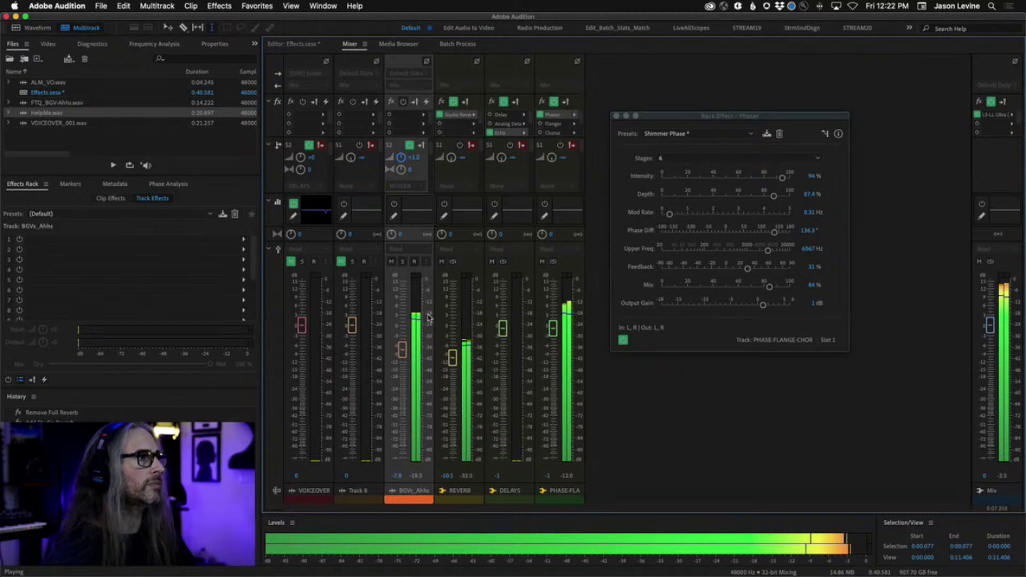
Load the Great Hall preset in the REVERB bus's Studio Reverb and set its output to 0% dry and 100% wet.
double_click(457, 114)
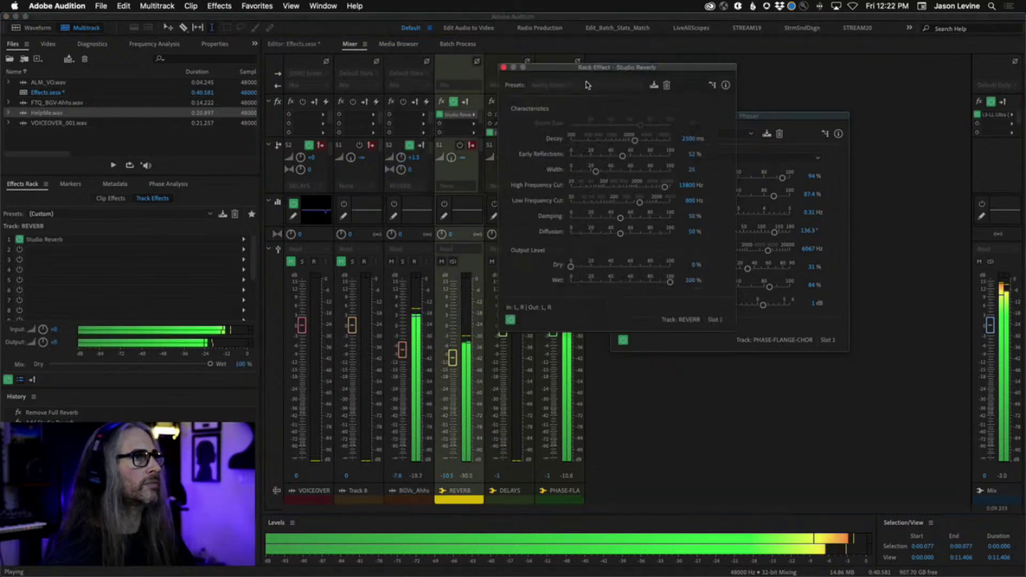
left_click_drag(576, 69, 614, 30)
key("space")
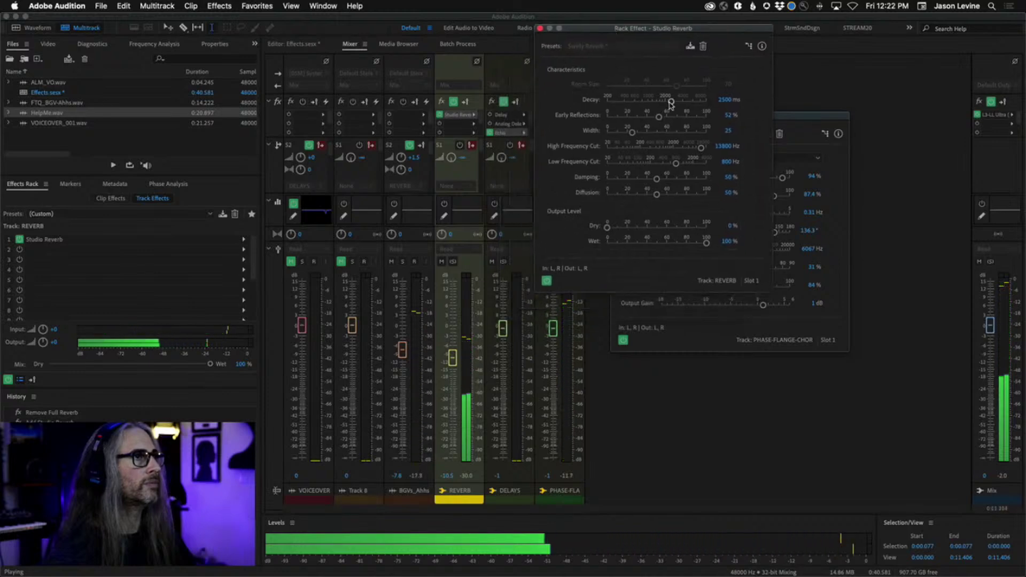
left_click(650, 48)
left_click(615, 126)
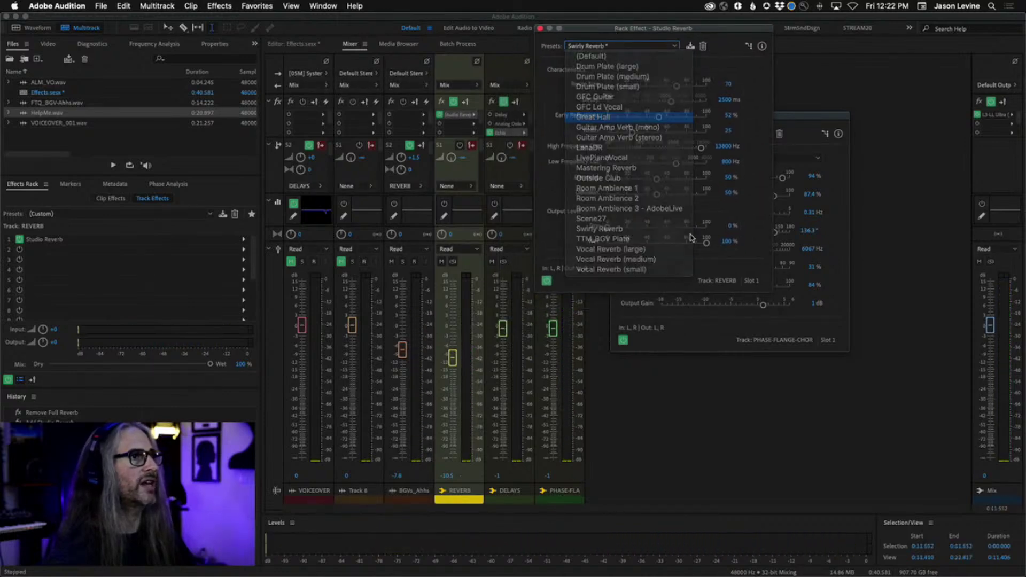
left_click_drag(646, 245, 607, 227)
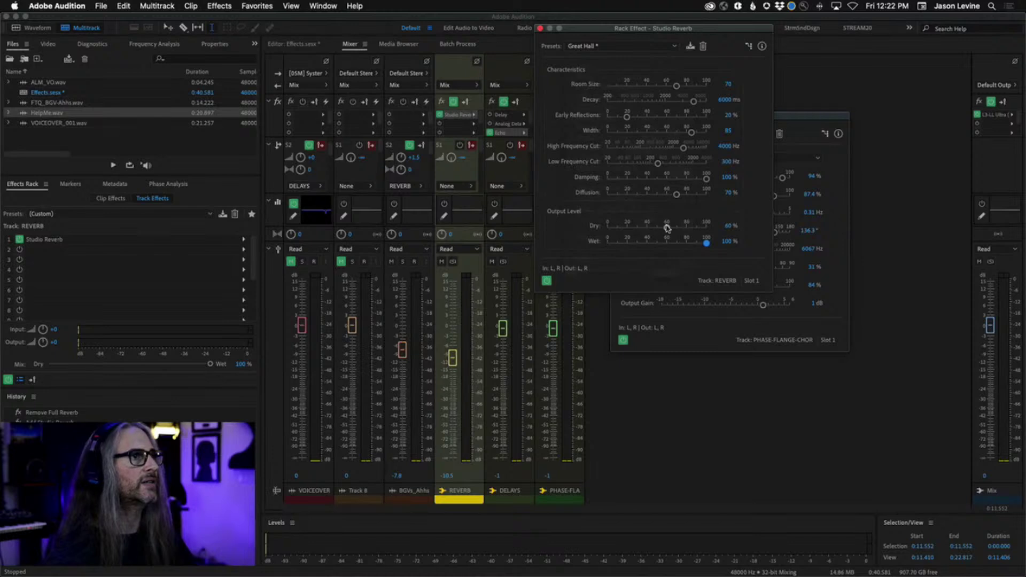
Set the PHASE-FLANGE-CHOR fader to about -6.8 dB and REVERB to about -5.9 dB while playing from about 0.29 s.
key("alt+1")
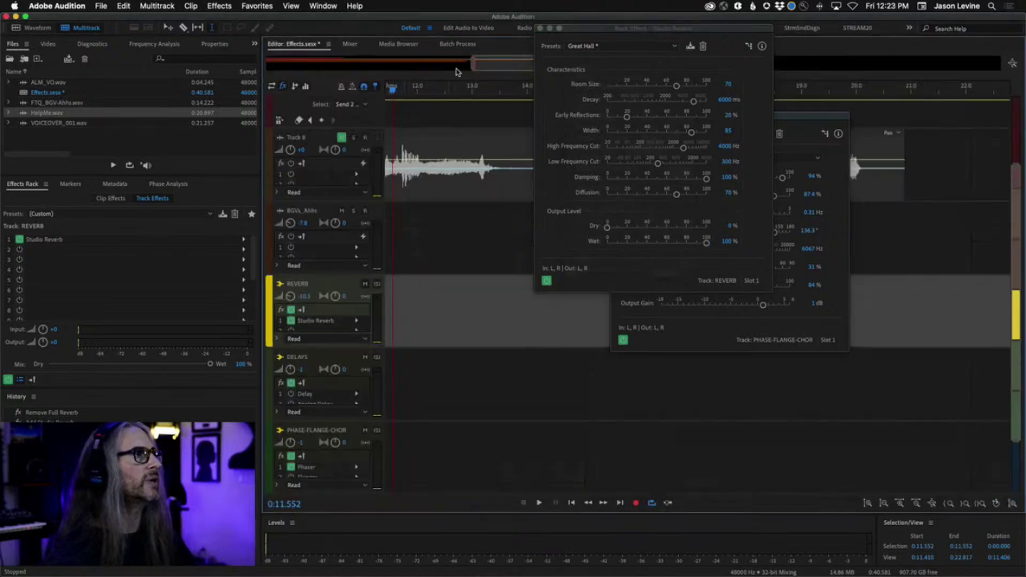
left_click_drag(474, 69, 268, 63)
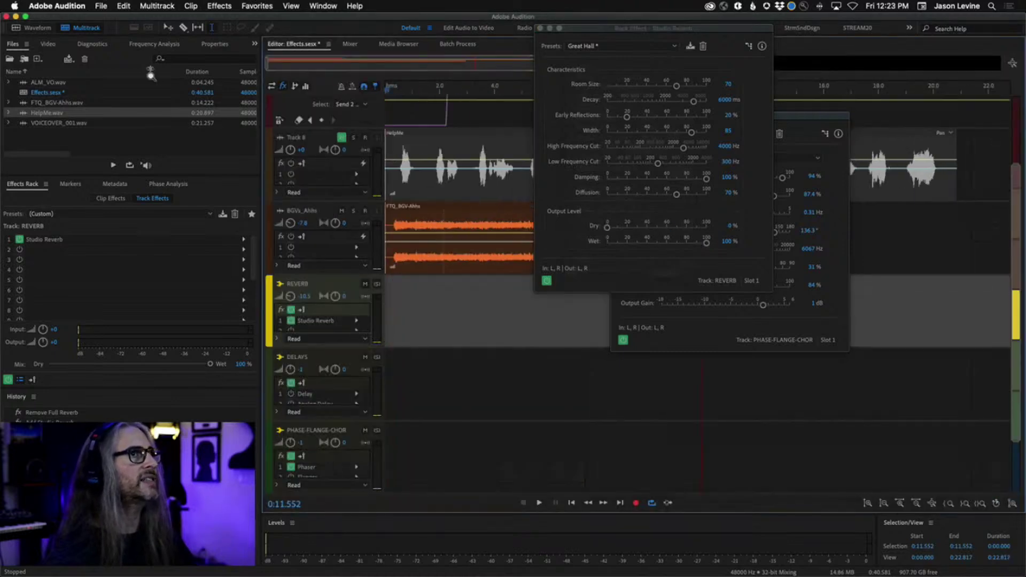
left_click(393, 91)
key("space")
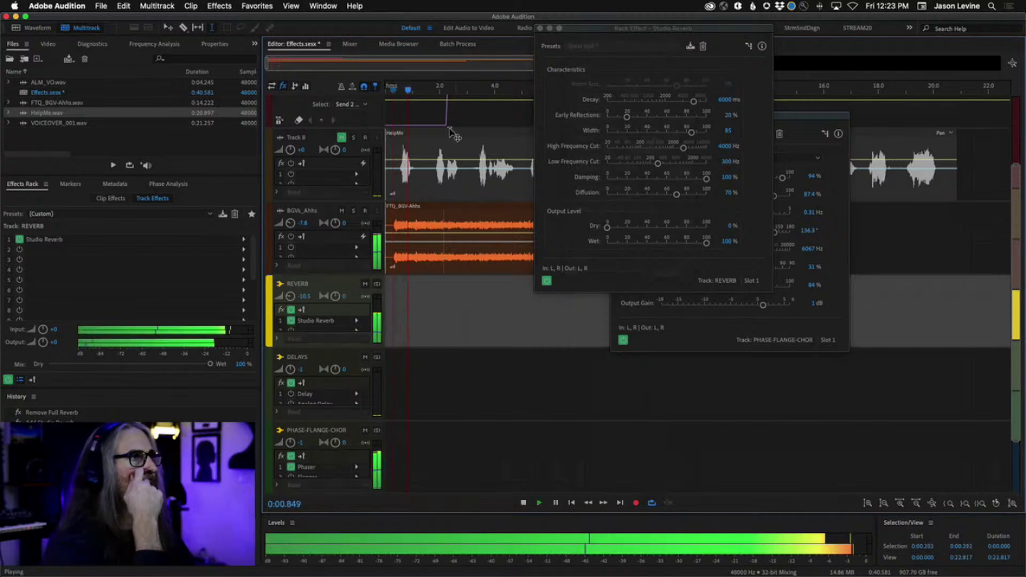
left_click(349, 44)
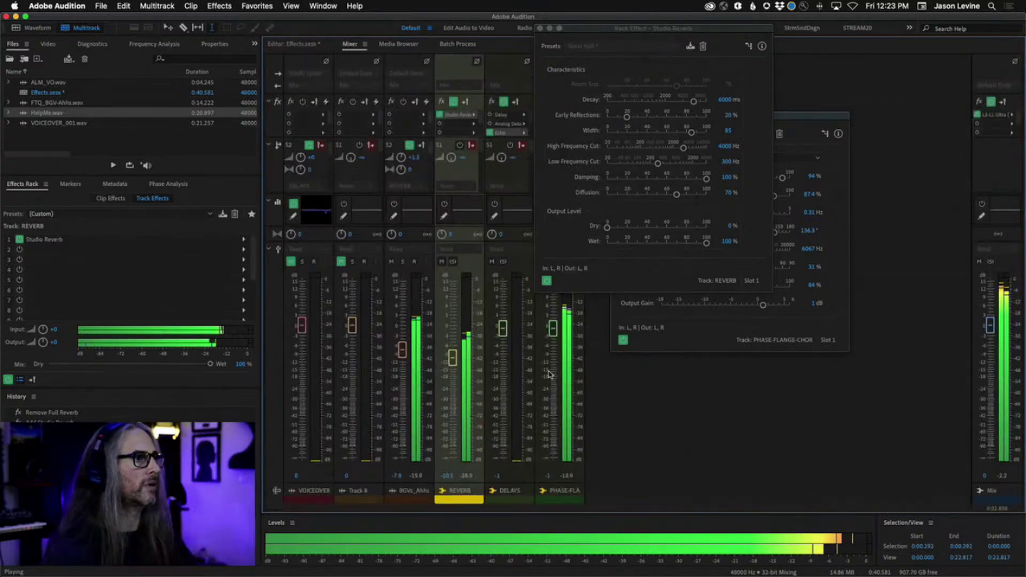
left_click_drag(554, 328, 553, 353)
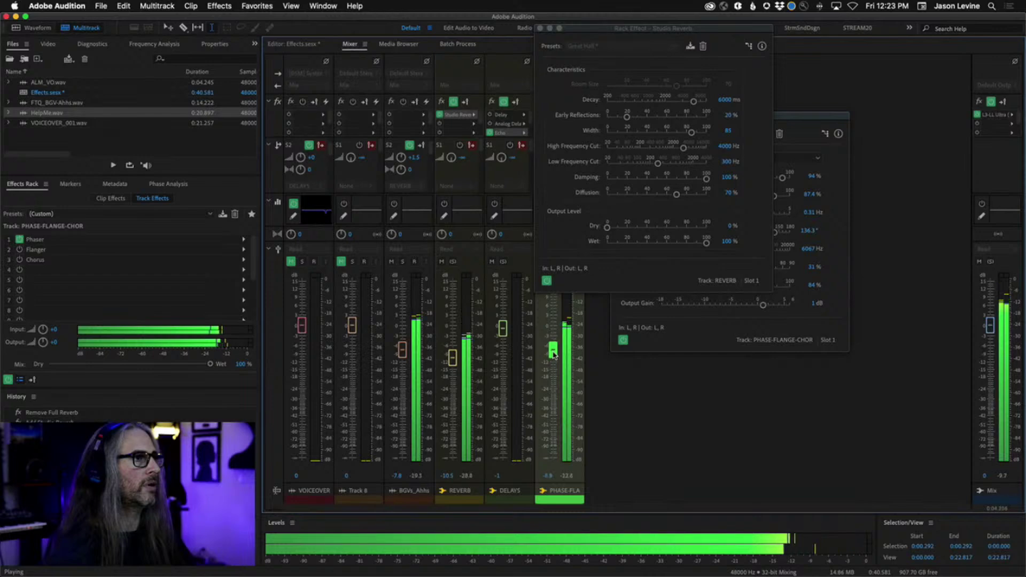
left_click_drag(450, 367, 452, 350)
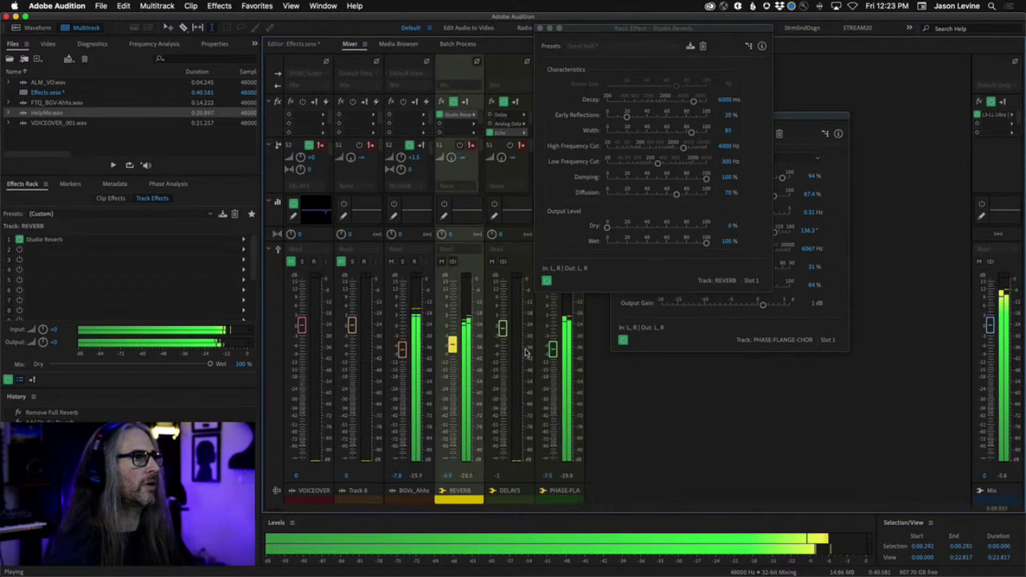
left_click_drag(553, 351, 553, 353)
key("space")
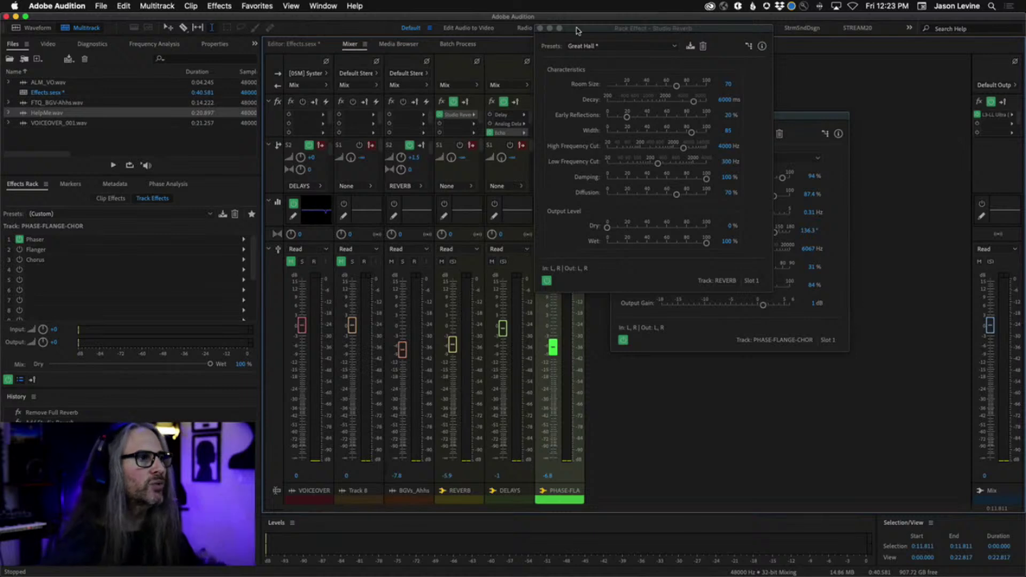
Close the Phaser window and switch the PHASE-FLANGE-CHOR bus from Phaser to Flanger, with the Flanger settings open.
left_click_drag(591, 31, 727, 250)
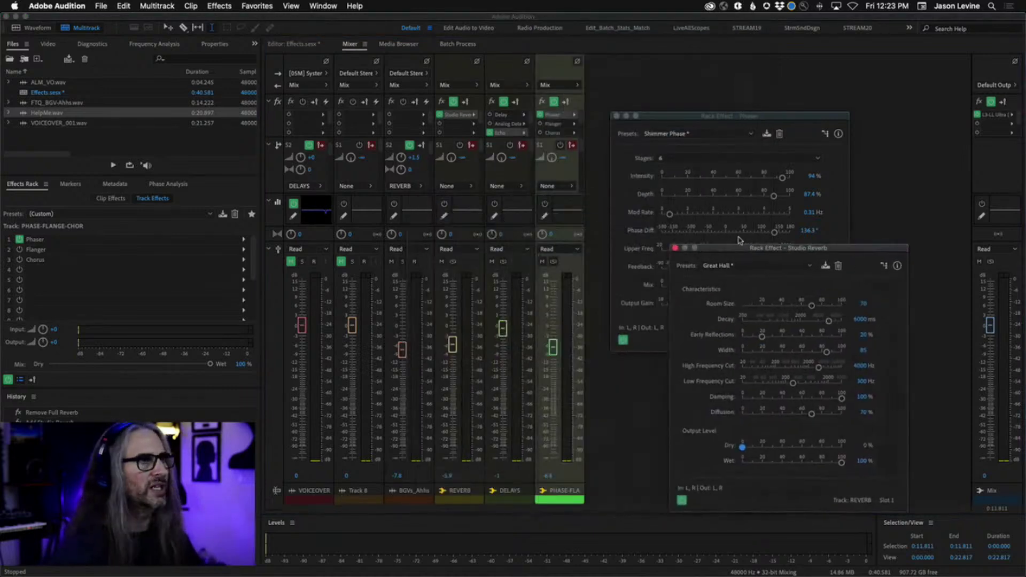
left_click(617, 116)
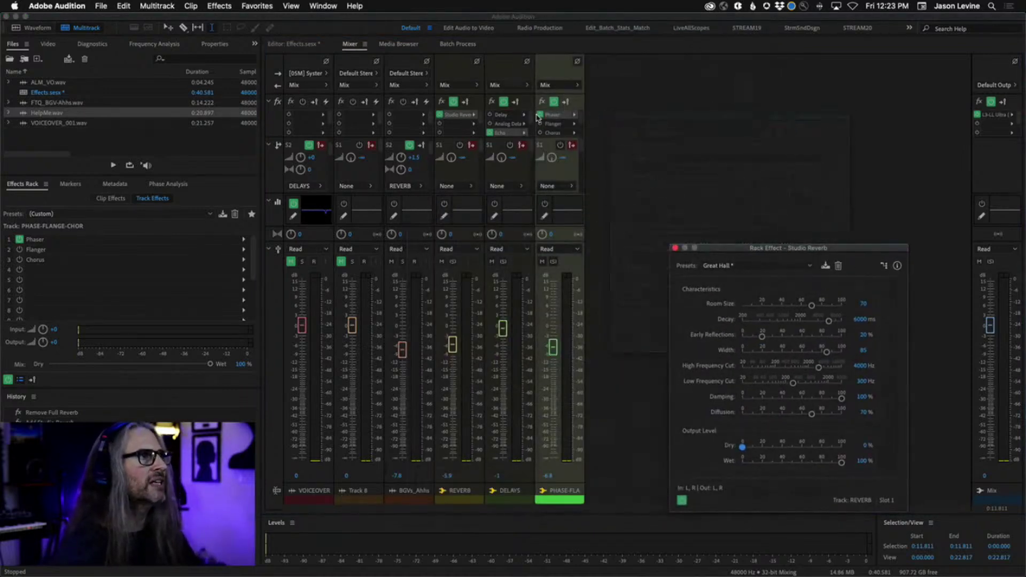
double_click(553, 123)
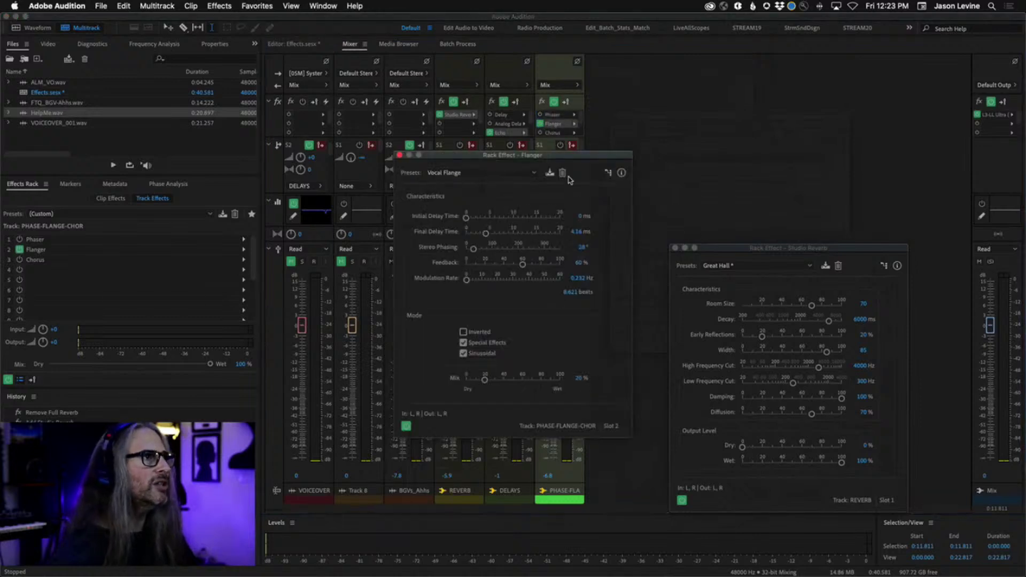
left_click_drag(543, 159, 601, 68)
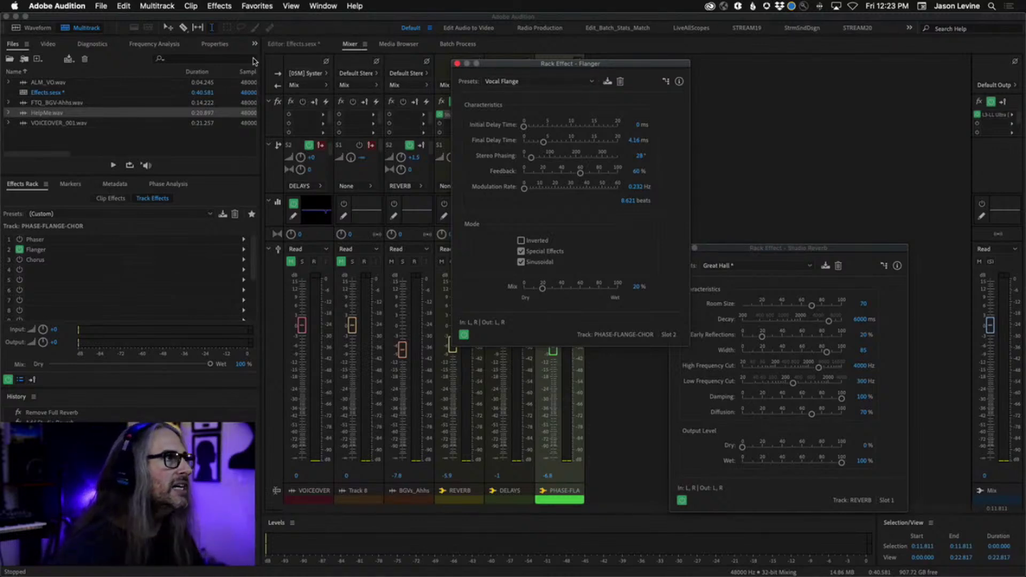
Play the background vocals from about 0.29 s, mute the REVERB bus and set the Flanger's final delay time to about 3.82 ms.
left_click(293, 44)
left_click_drag(405, 90, 392, 89)
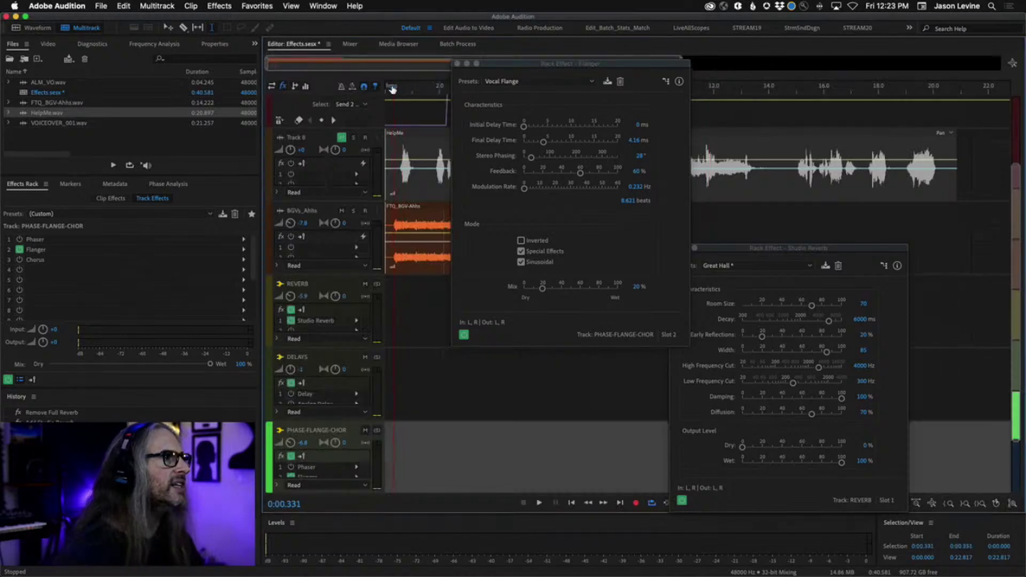
key("space")
left_click(349, 44)
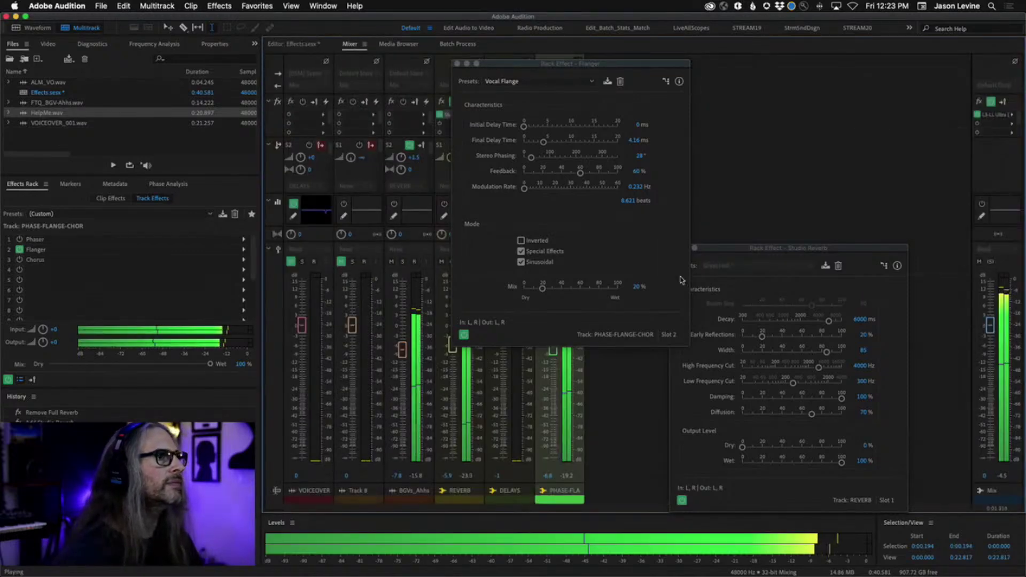
left_click_drag(505, 62, 648, 60)
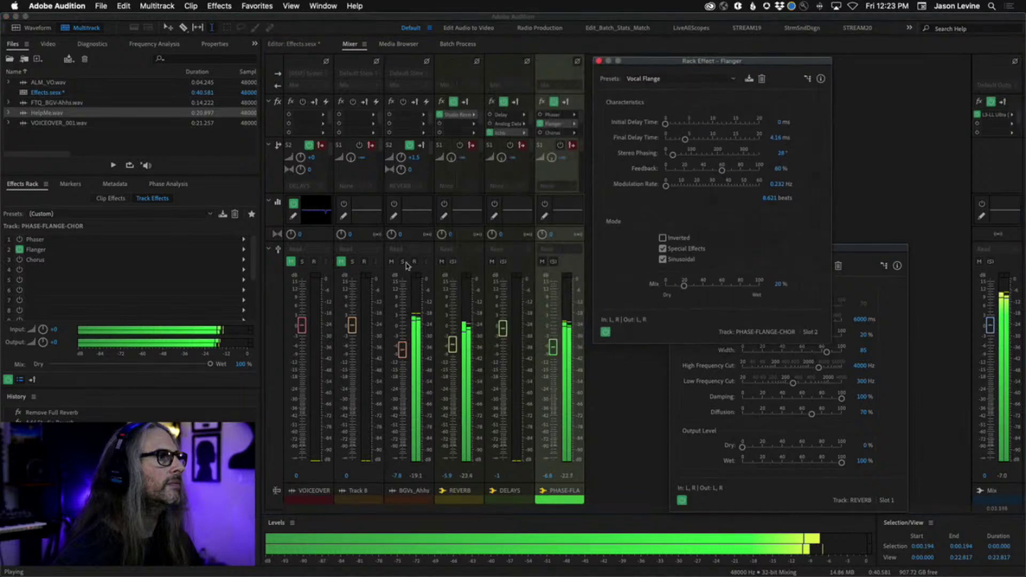
left_click(441, 262)
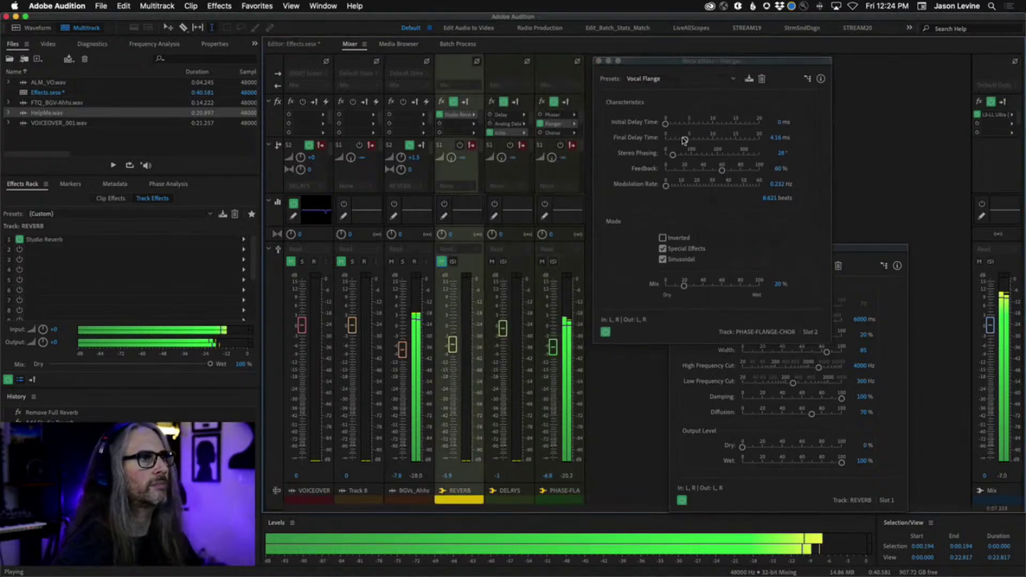
mouse_move(684, 139)
left_mouse_down()
mouse_move(697, 143)
mouse_move(684, 140)
left_mouse_up()
key("space")
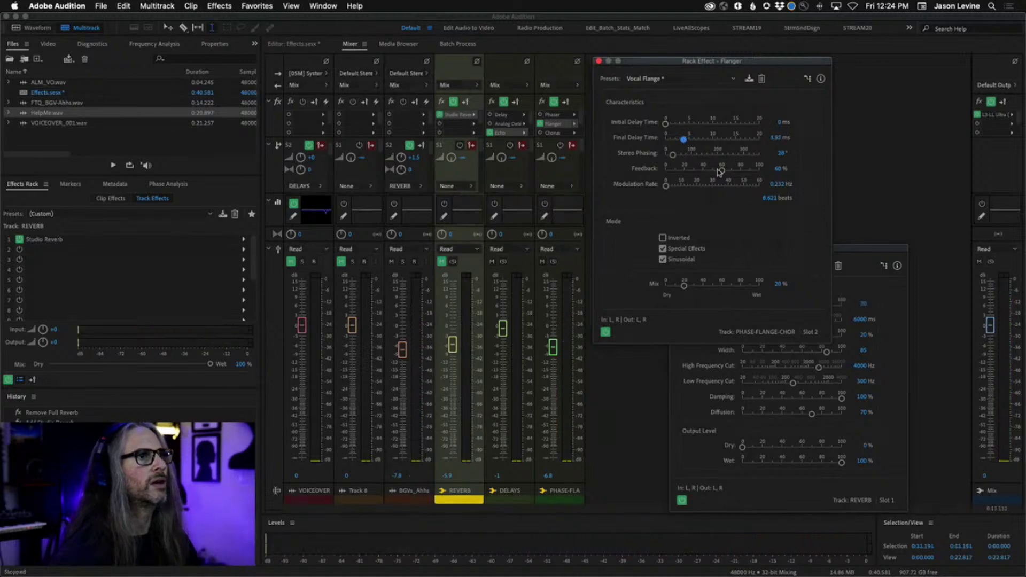
Replay from about 0.19 s while raising the Flanger's feedback to about 72.5% and its modulation rate to about 2.323 Hz.
left_click(295, 45)
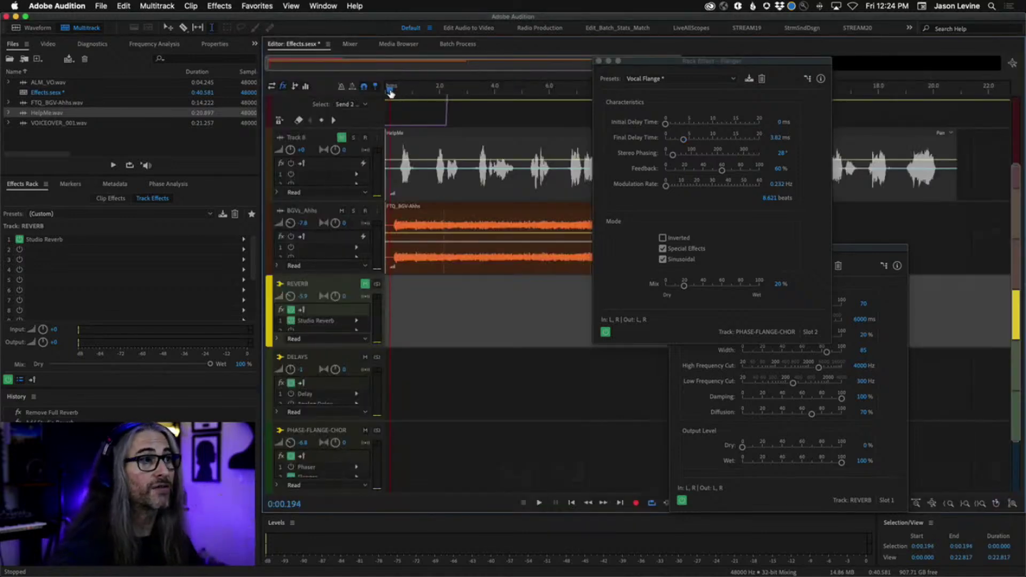
key("space")
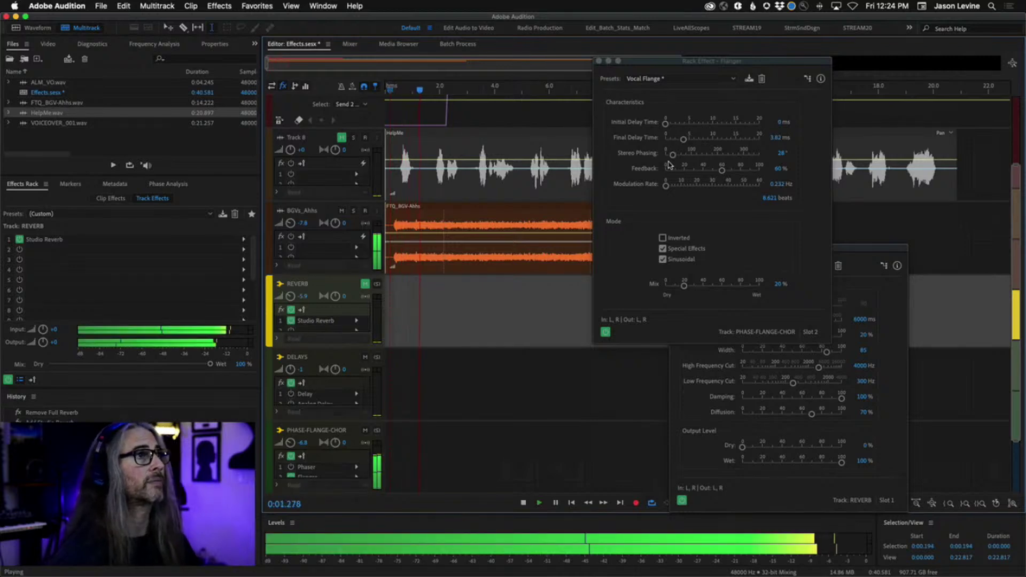
left_click_drag(723, 171, 734, 174)
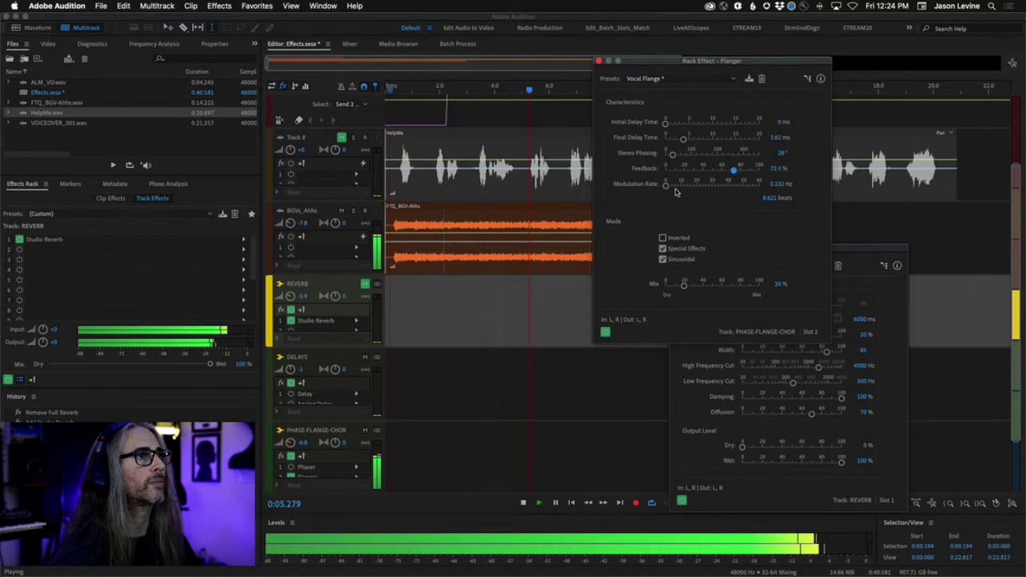
mouse_move(666, 187)
left_mouse_down()
mouse_move(754, 188)
mouse_move(669, 188)
left_mouse_up()
key("space")
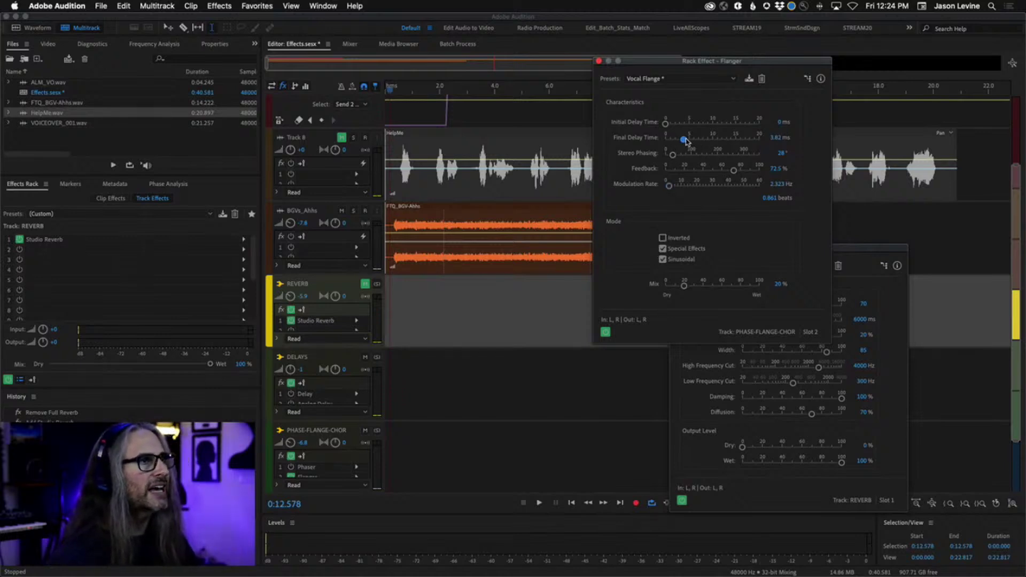
Raise the Flanger's final delay time to about 4.98 ms while replaying the background vocals from about 0.25 s.
left_click(394, 89)
key("space")
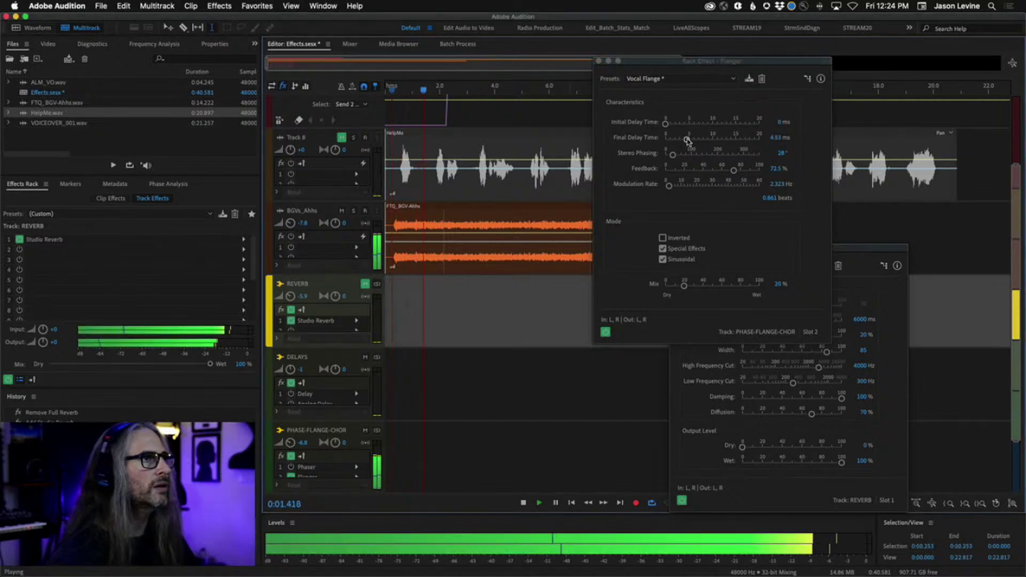
left_click_drag(687, 140, 690, 139)
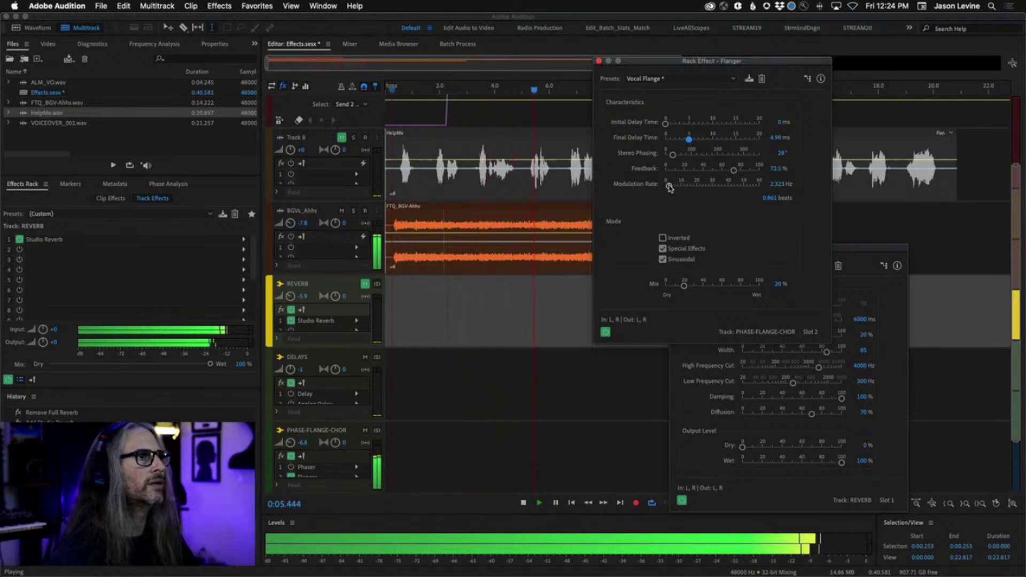
key("space")
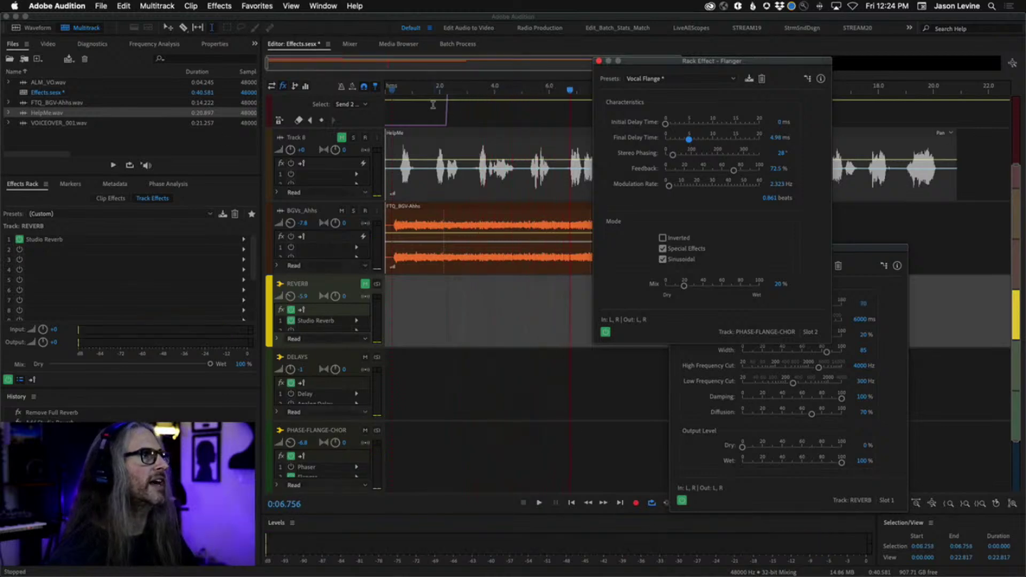
Unmute the REVERB bus and lower the PHASE-FLANGE-CHOR fader to about -10.6 dB while playing from about 0.16 s.
left_click(428, 90)
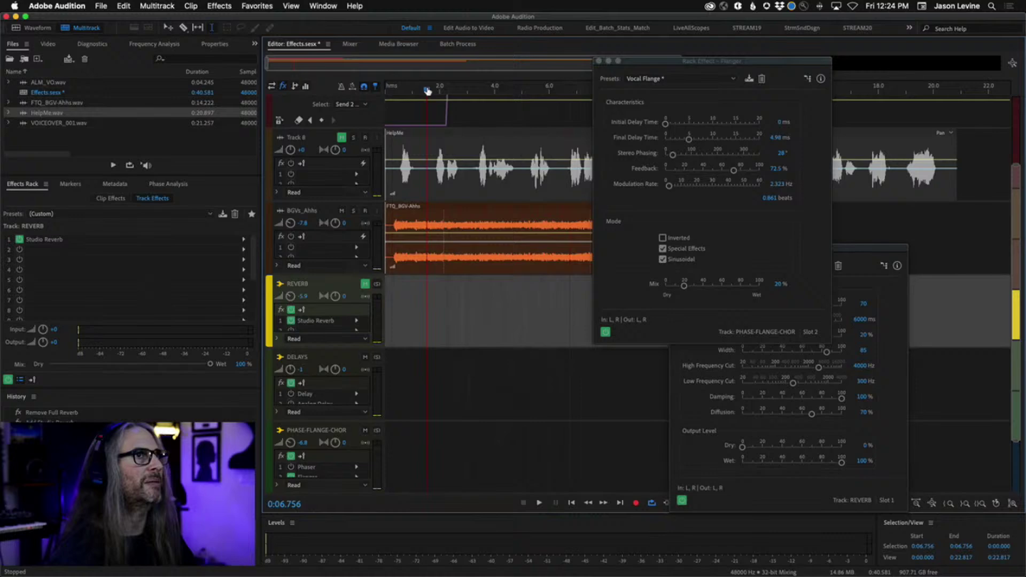
left_click(342, 45)
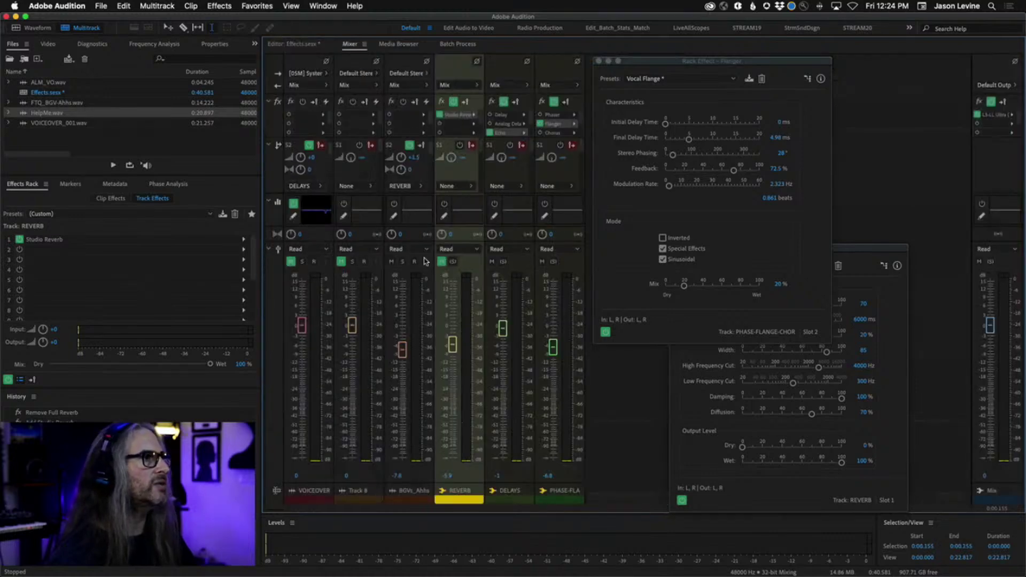
left_click(295, 45)
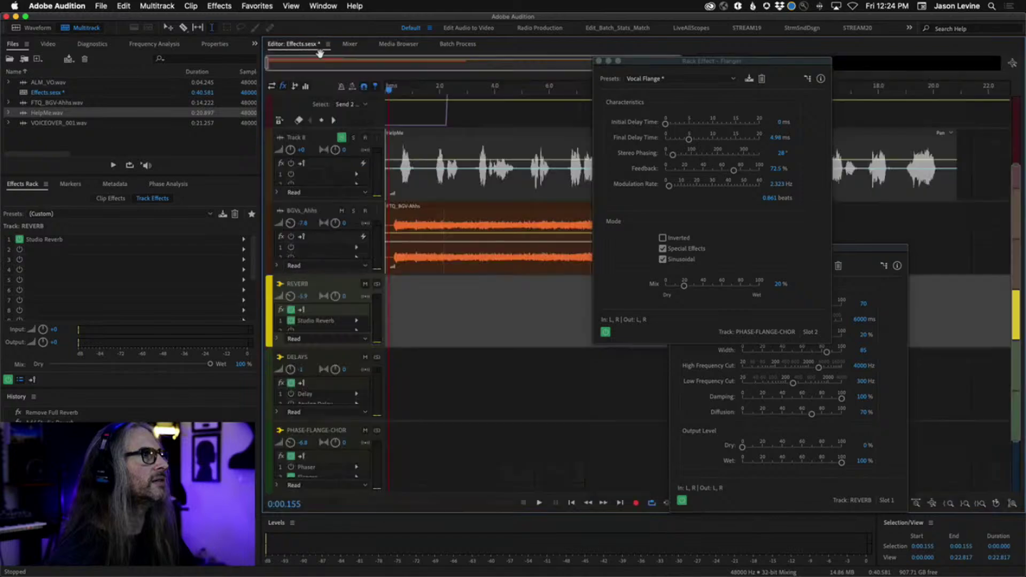
key("space")
left_click(350, 44)
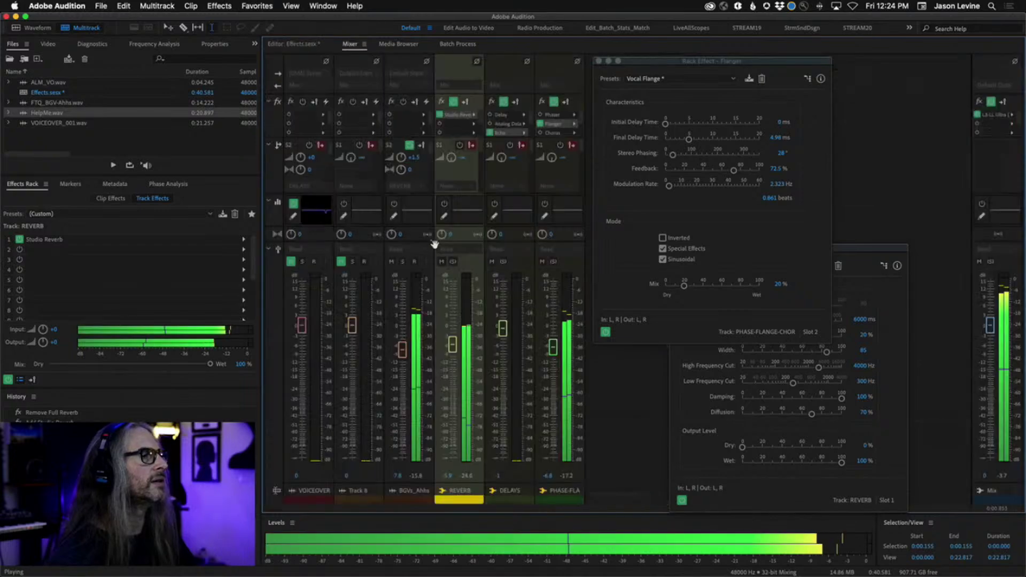
left_click(553, 347)
left_click_drag(553, 355, 558, 365)
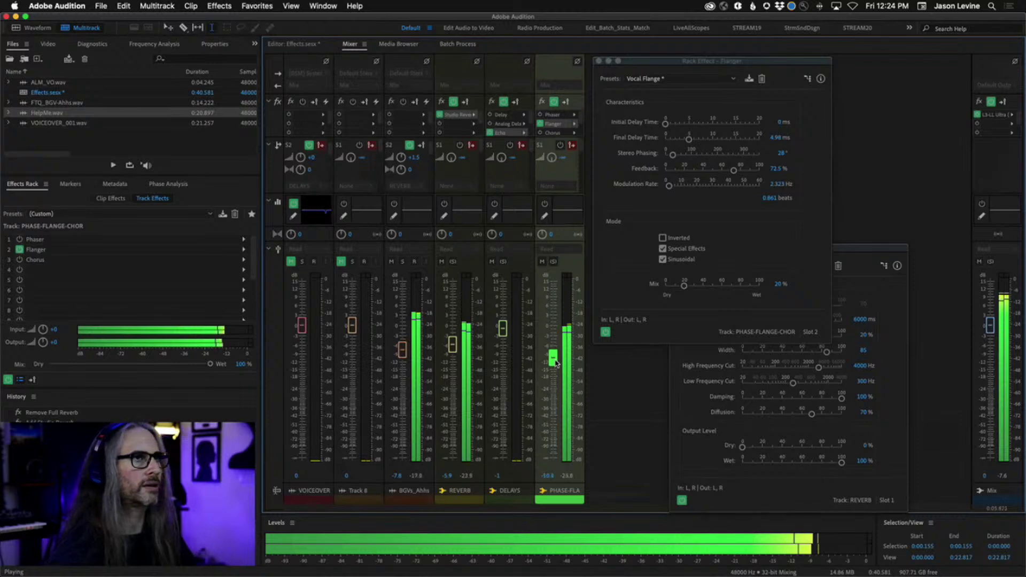
Close the Flanger and Studio Reverb windows and stop playback.
left_click(599, 61)
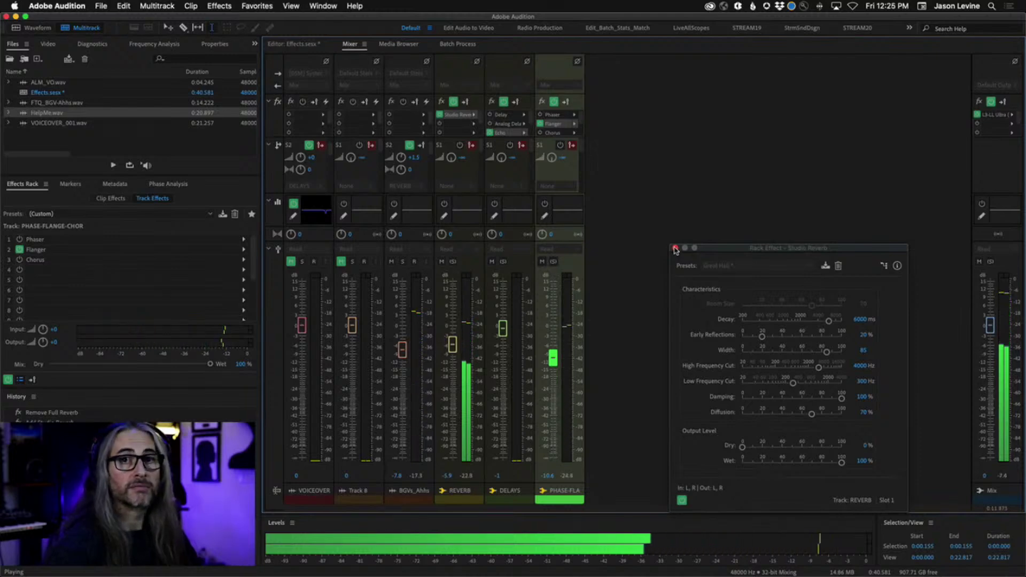
left_click(675, 249)
key("space")
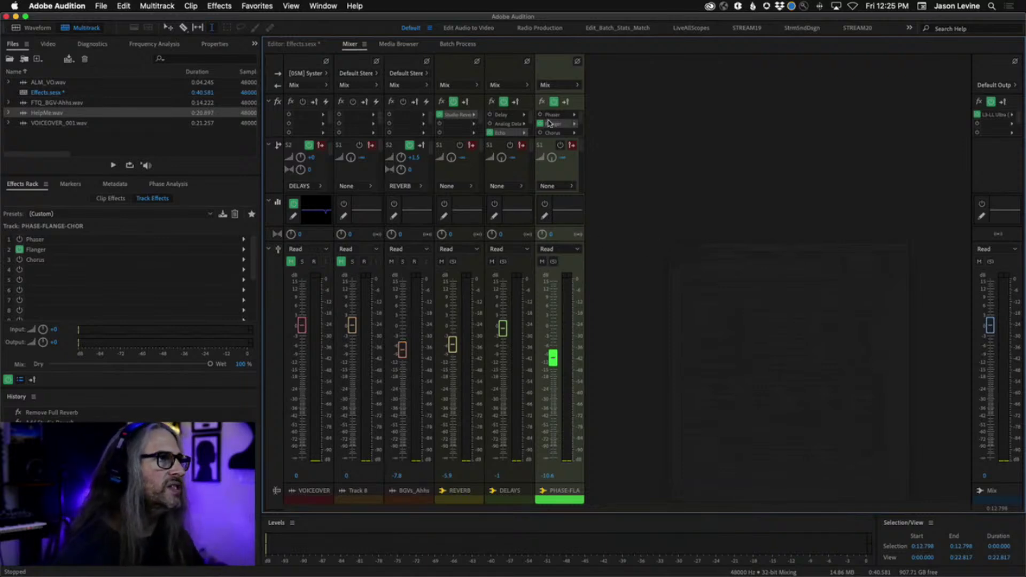
Mute the REVERB bus and switch the PHASE-FLANGE-CHOR bus from Flanger to Chorus.
left_click(442, 262)
left_click(543, 133)
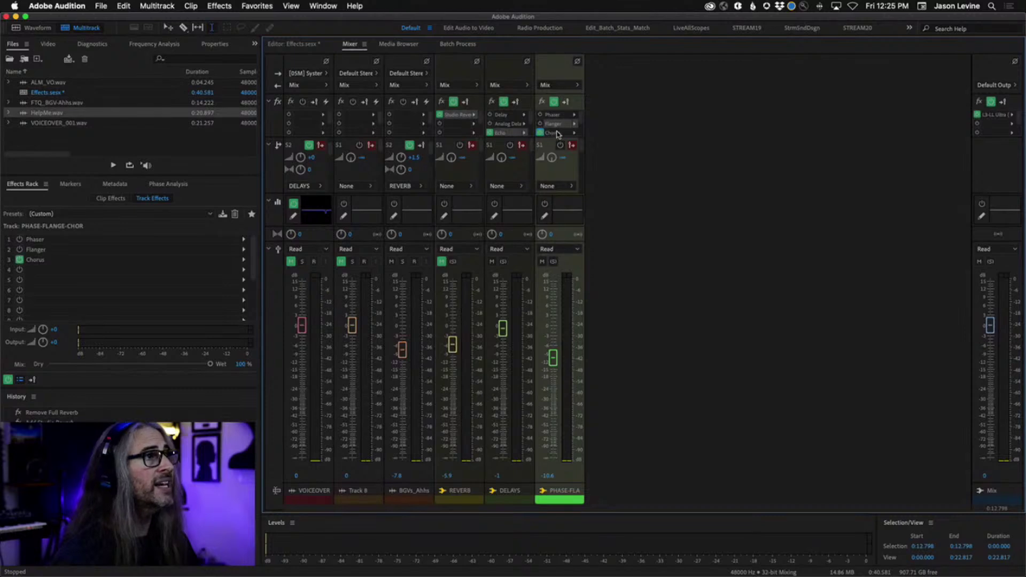
Open the Chorus settings on the PHASE-FLANGE-CHOR bus, move the window clear of the mixer strips and view the available voice counts.
double_click(556, 132)
left_click_drag(510, 184, 746, 88)
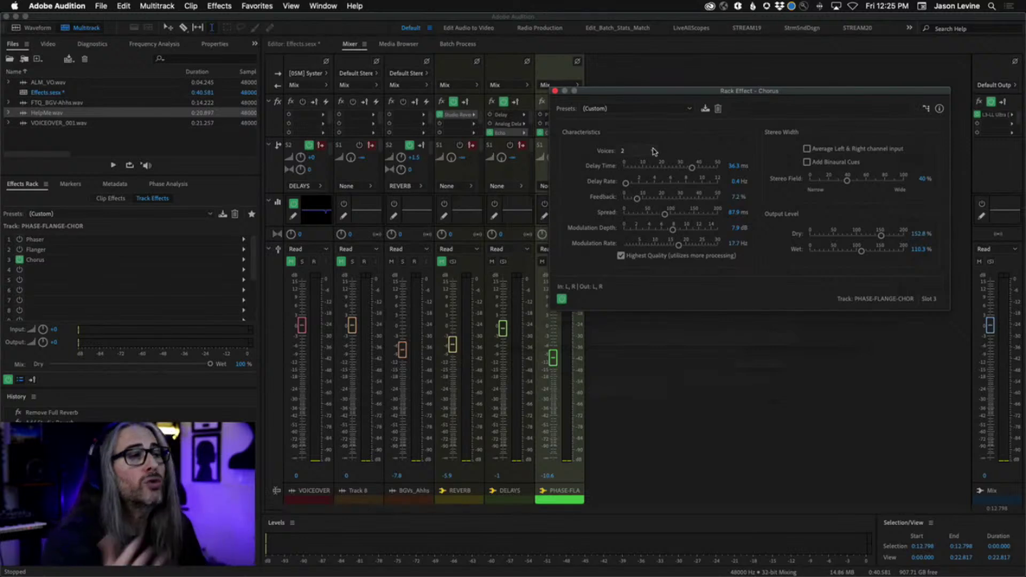
left_click(653, 151)
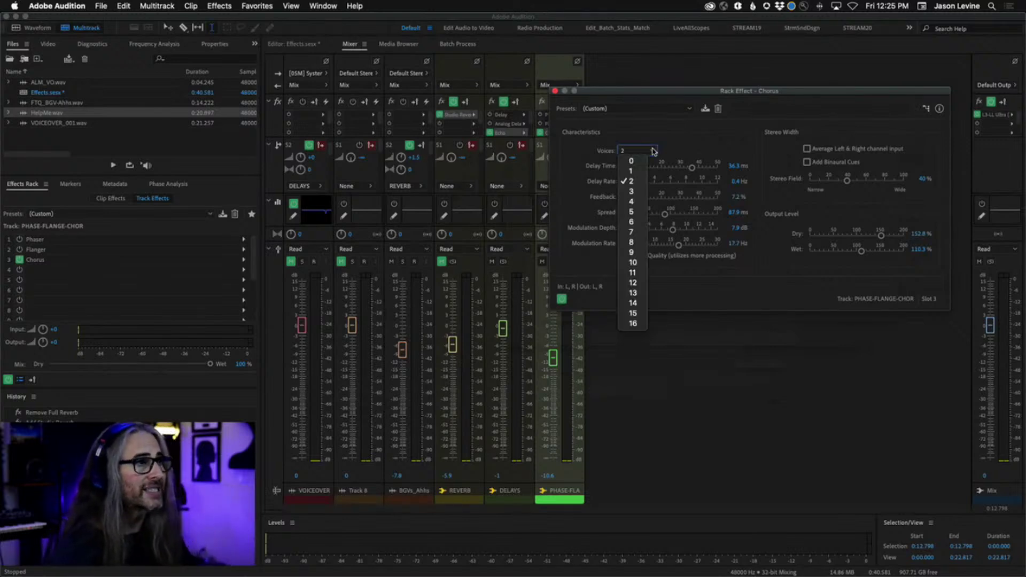
left_click(693, 143)
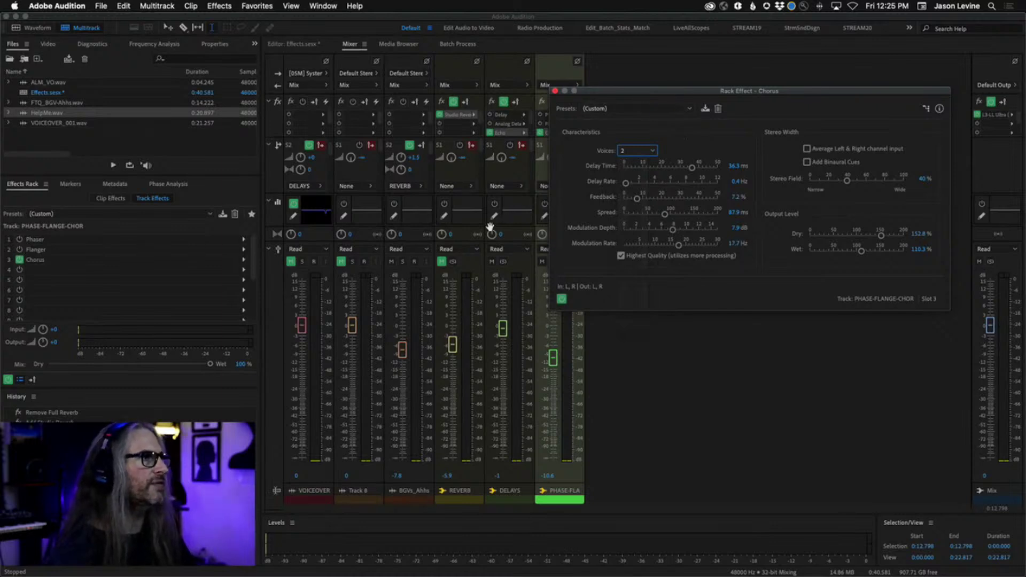
Play the background vocals in the multitrack editor, comparing the sound with Chorus bypassed and re-enabled, and stop playback.
left_click(289, 46)
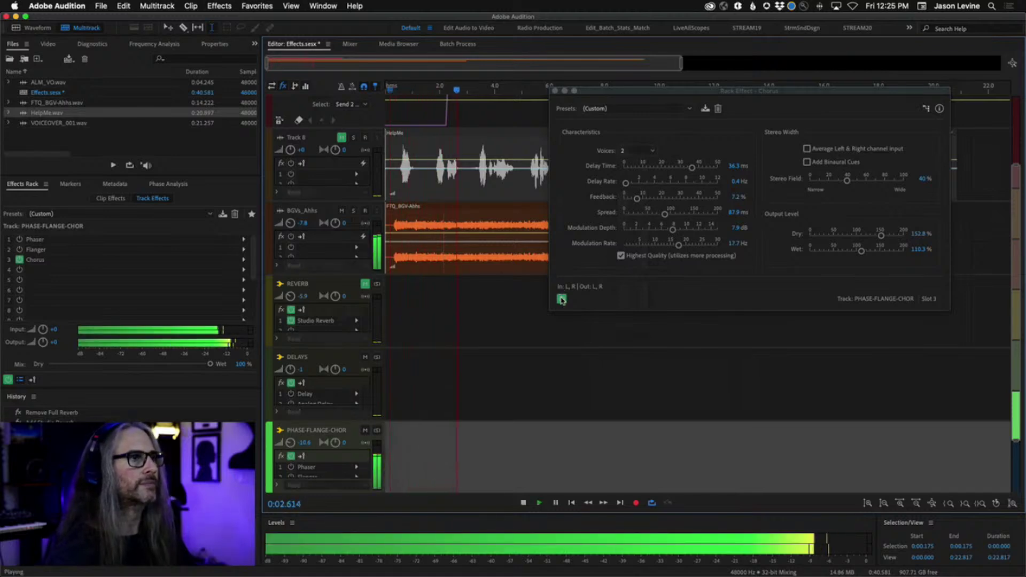
left_click(562, 300)
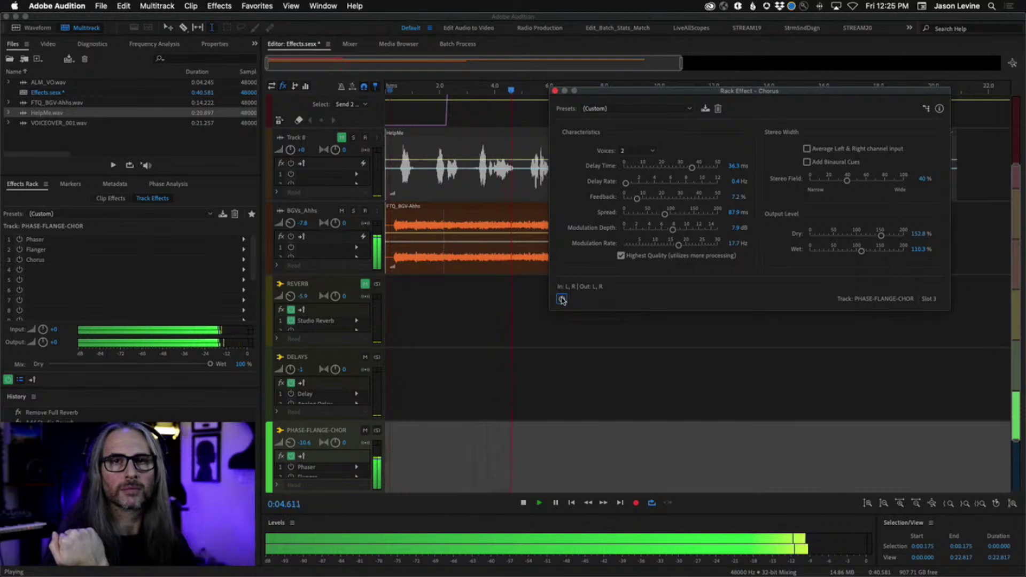
left_click(562, 299)
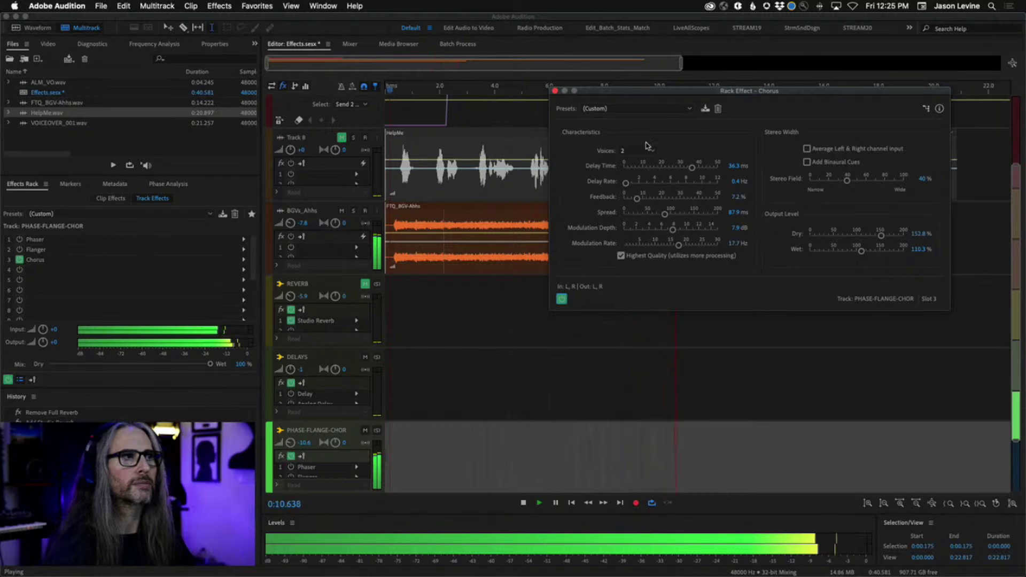
key("space")
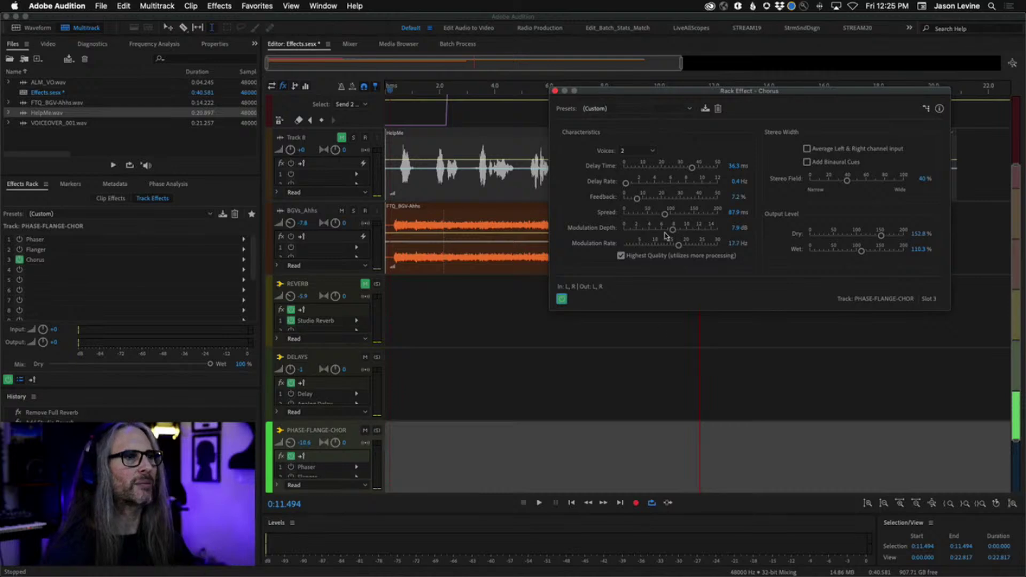
Apply the Acoustic Duet preset to the Chorus and play the background vocals from about 0.23 s.
left_click(631, 110)
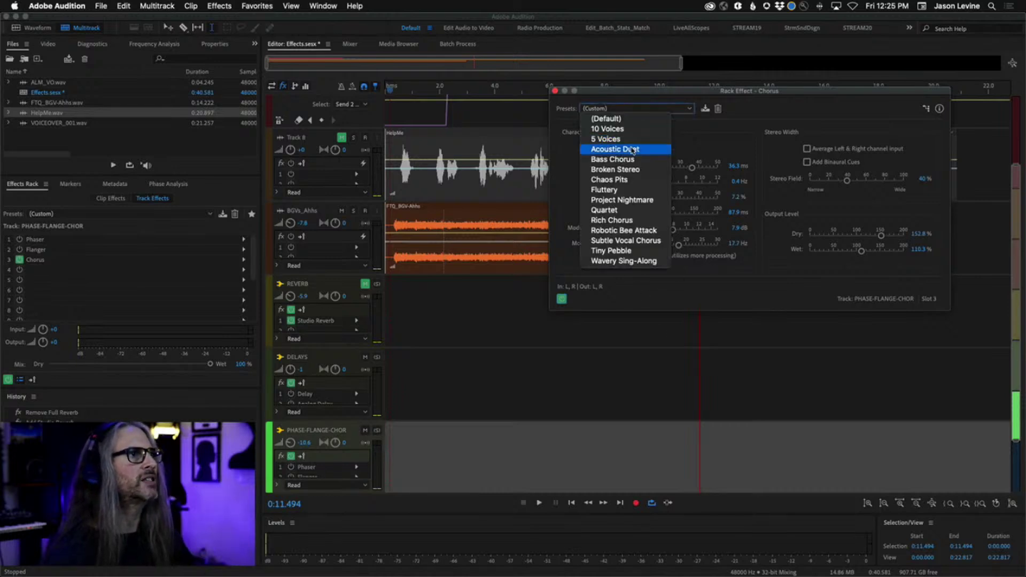
key("Return")
left_click(394, 99)
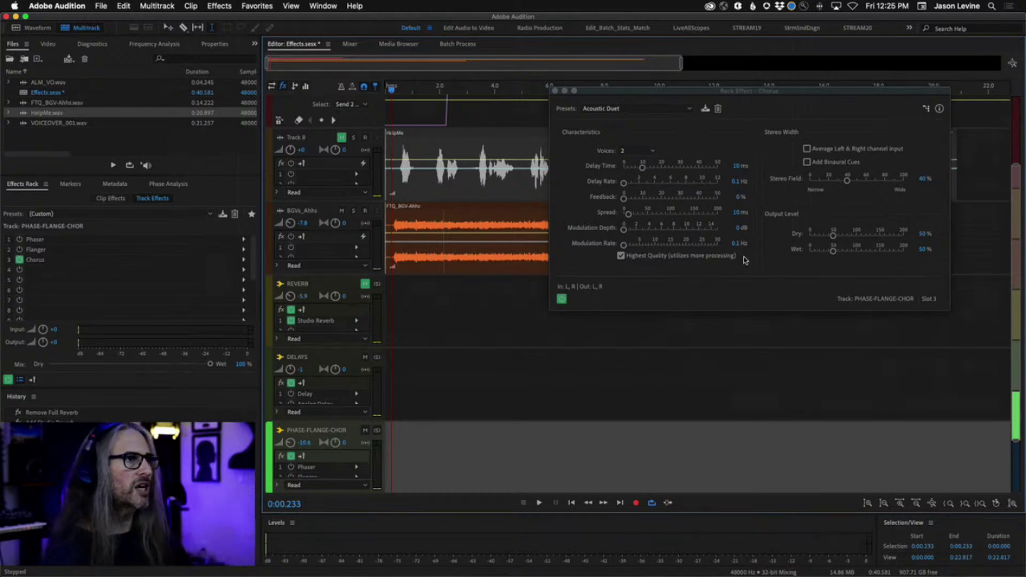
key("space")
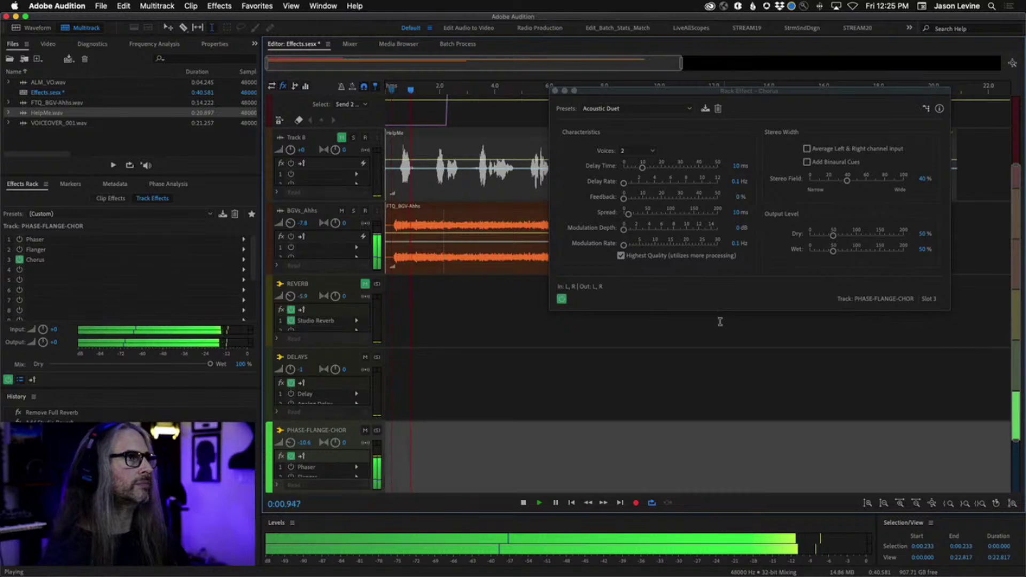
Try 8 Chorus voices during playback, settle on 16 voices and stop playback.
left_click(637, 150)
left_click(632, 242)
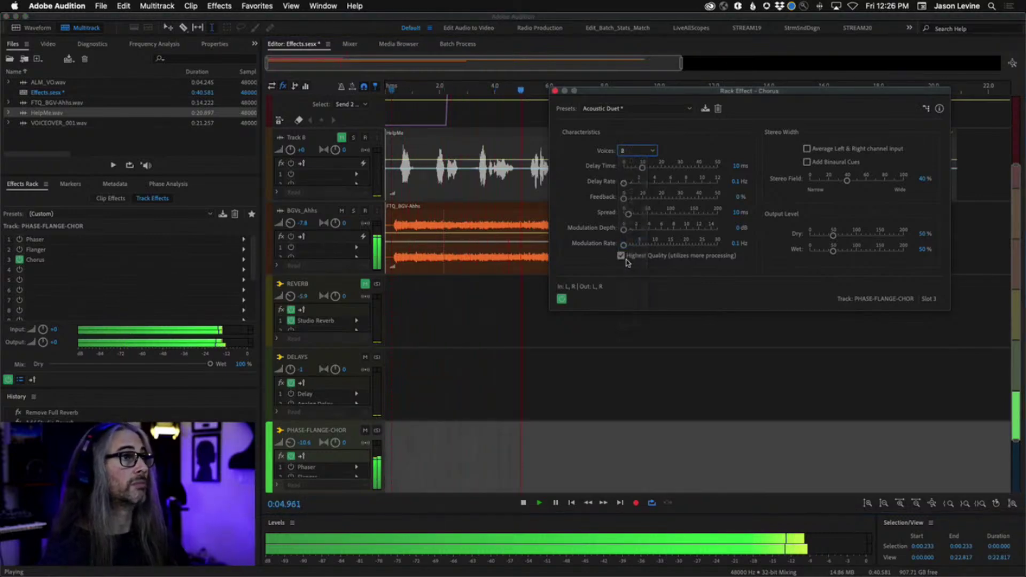
left_click(637, 151)
left_click(642, 325)
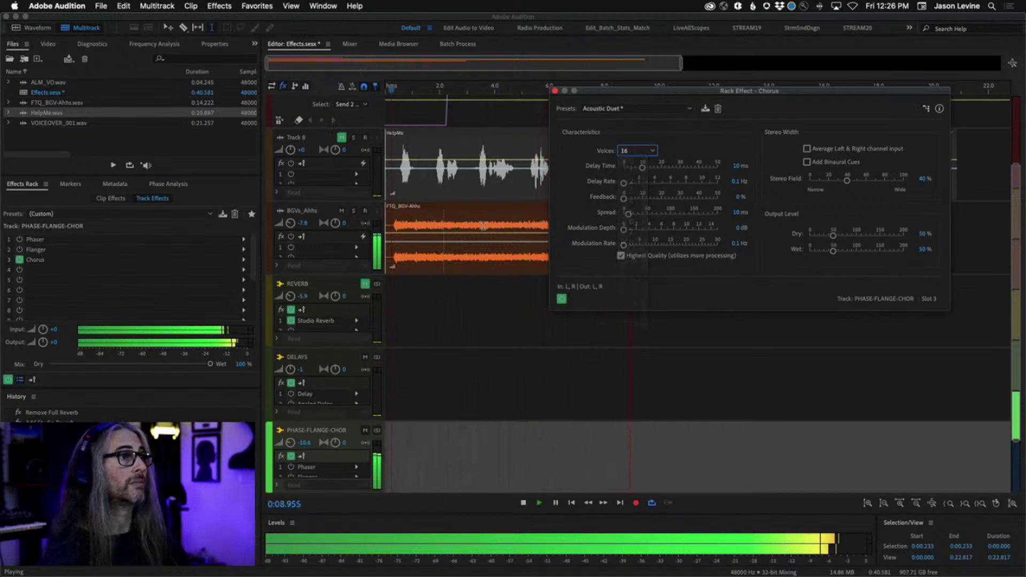
key("space")
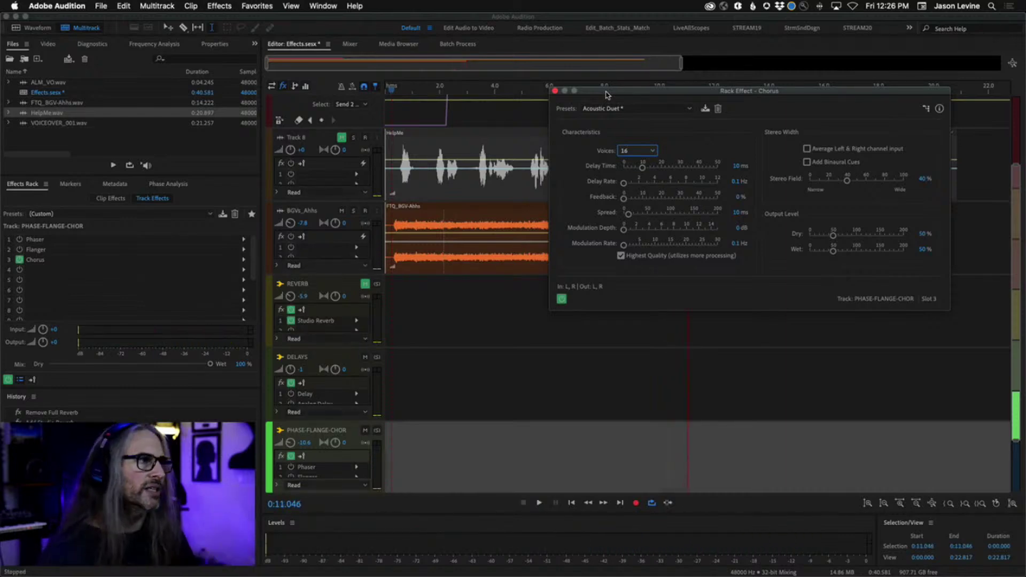
Unmute the REVERB bus in the mixer, raise its fader to about -3.5 dB during playback, close the Chorus window and stop.
left_click(350, 44)
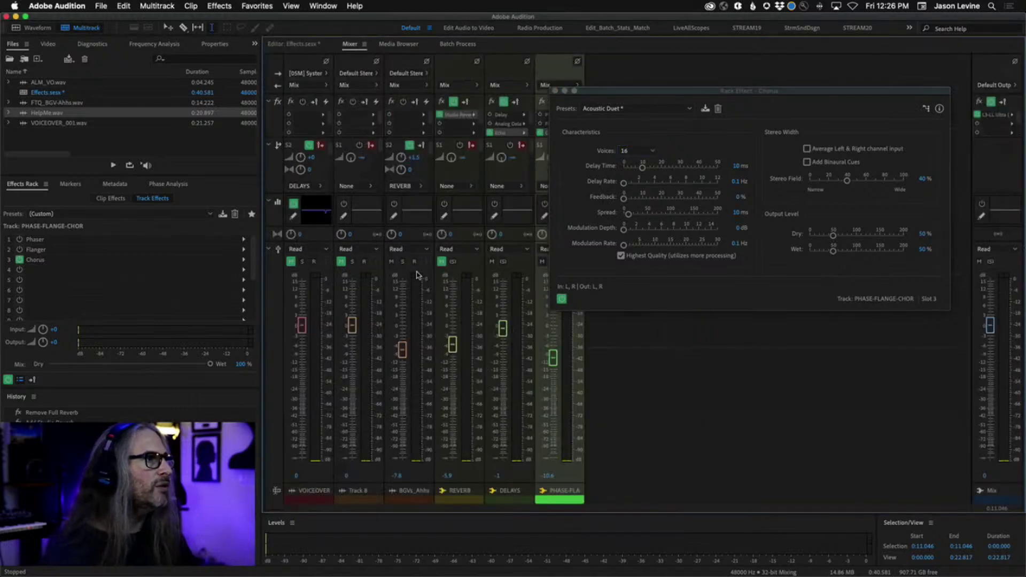
left_click(444, 261)
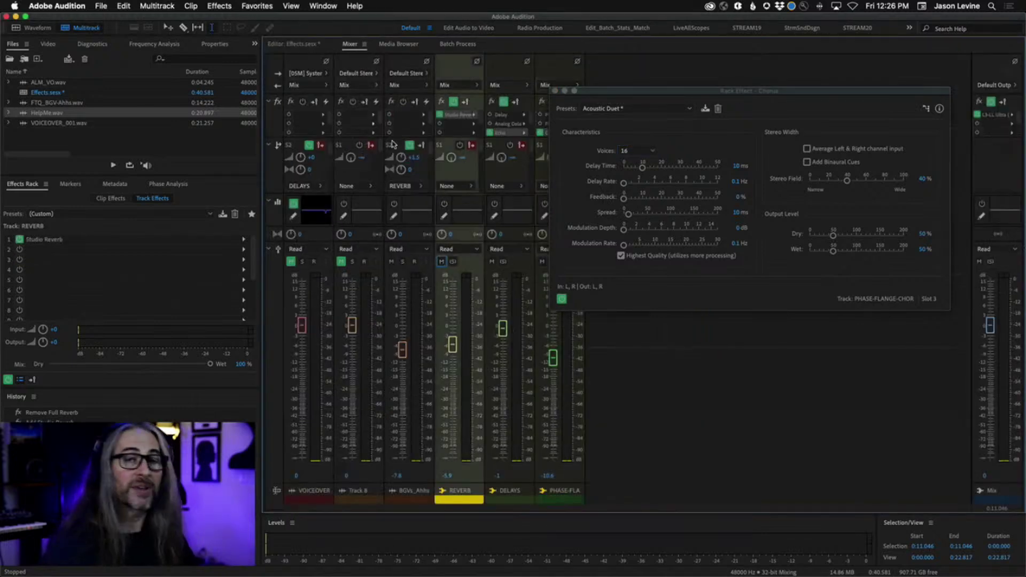
key("space")
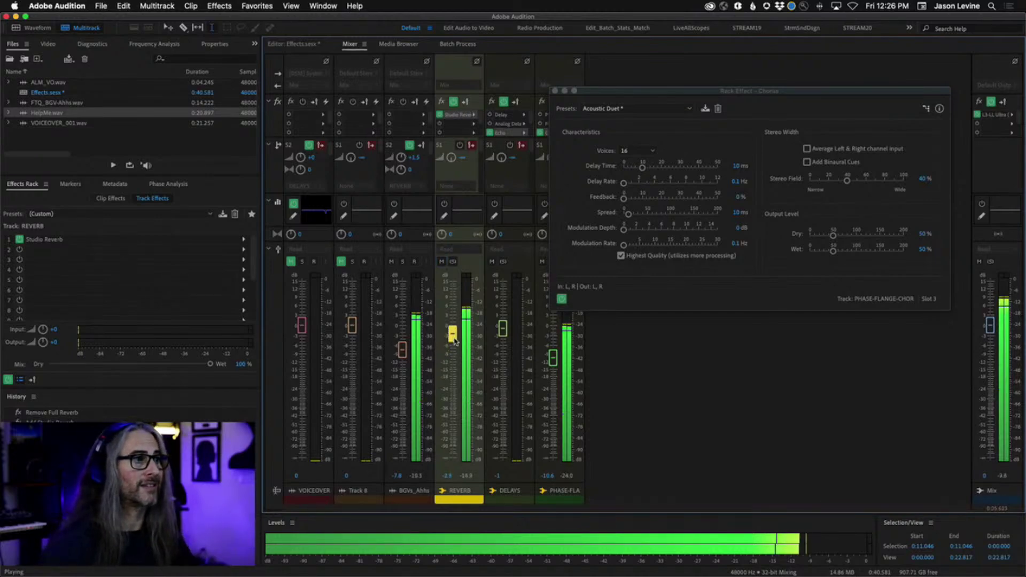
left_click_drag(455, 339, 456, 345)
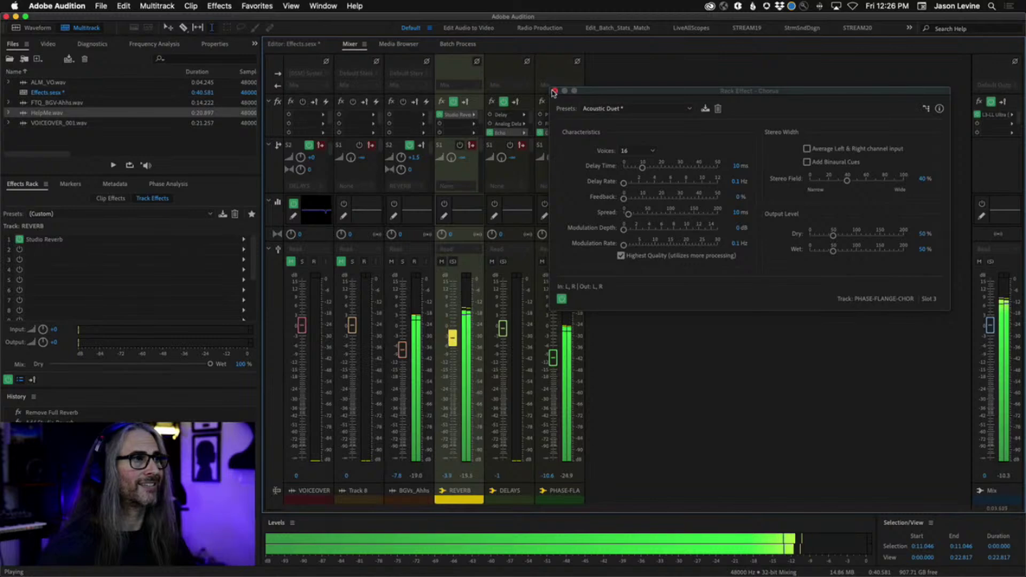
left_click(555, 92)
key("space")
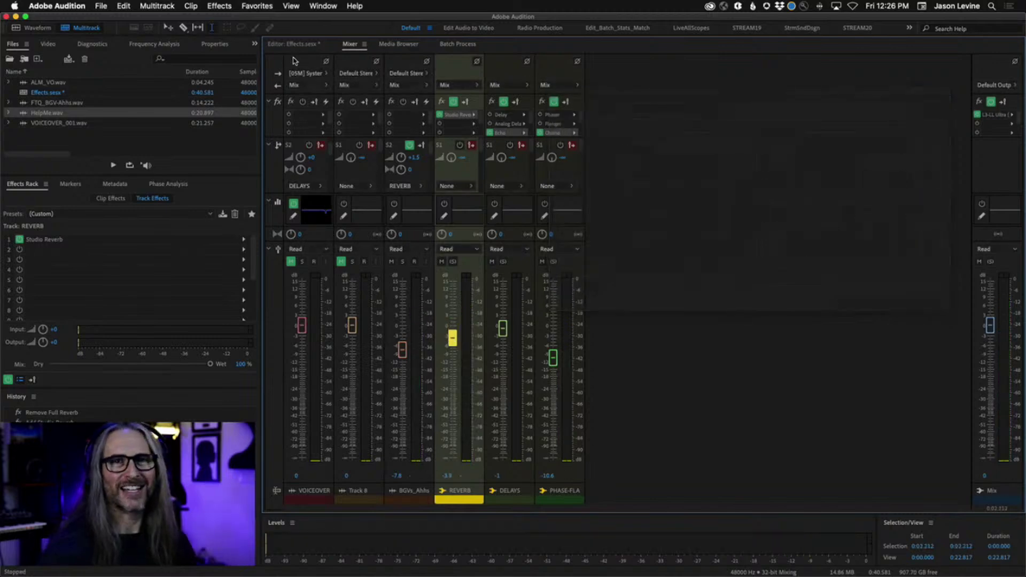